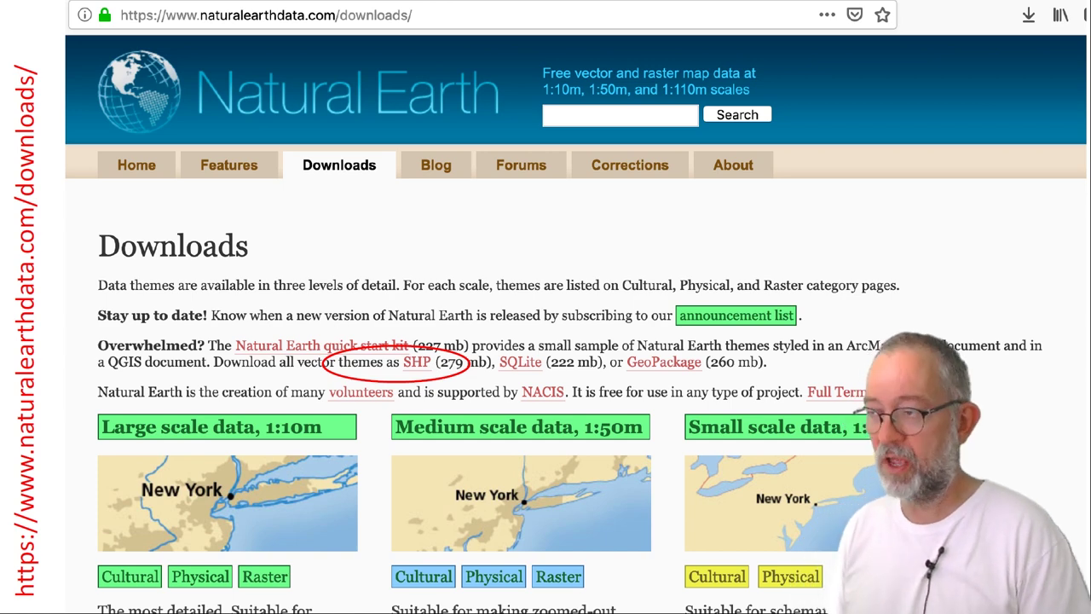
key("alt+Tab")
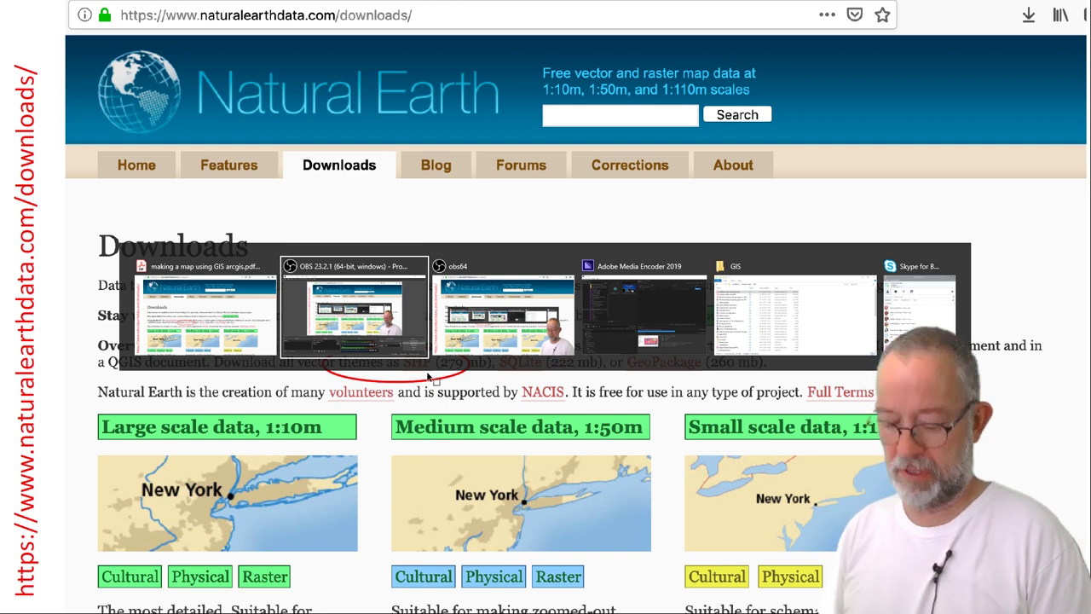
key("alt+shift+Tab")
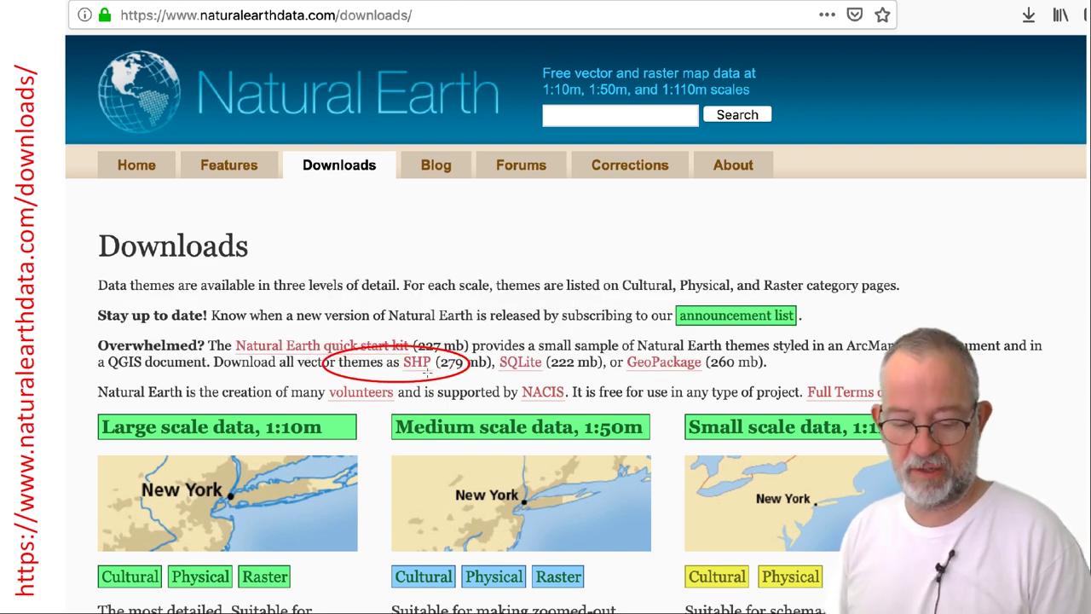
- Launch ArcGIS Pro from the ArcGIS program group and bring its start page to the front
key("super")
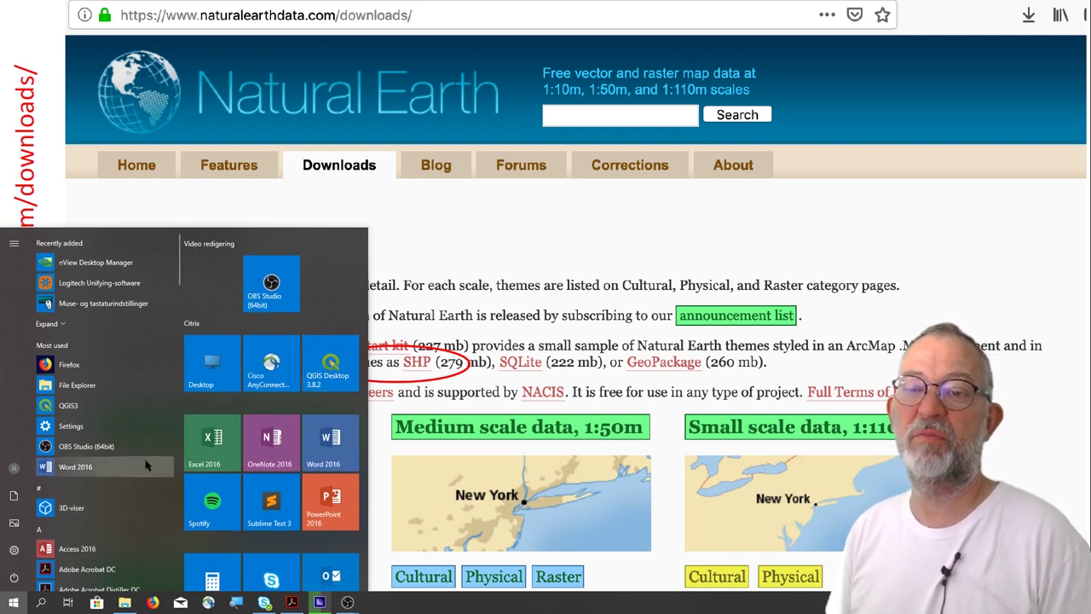
scroll(146, 465, "down", 4)
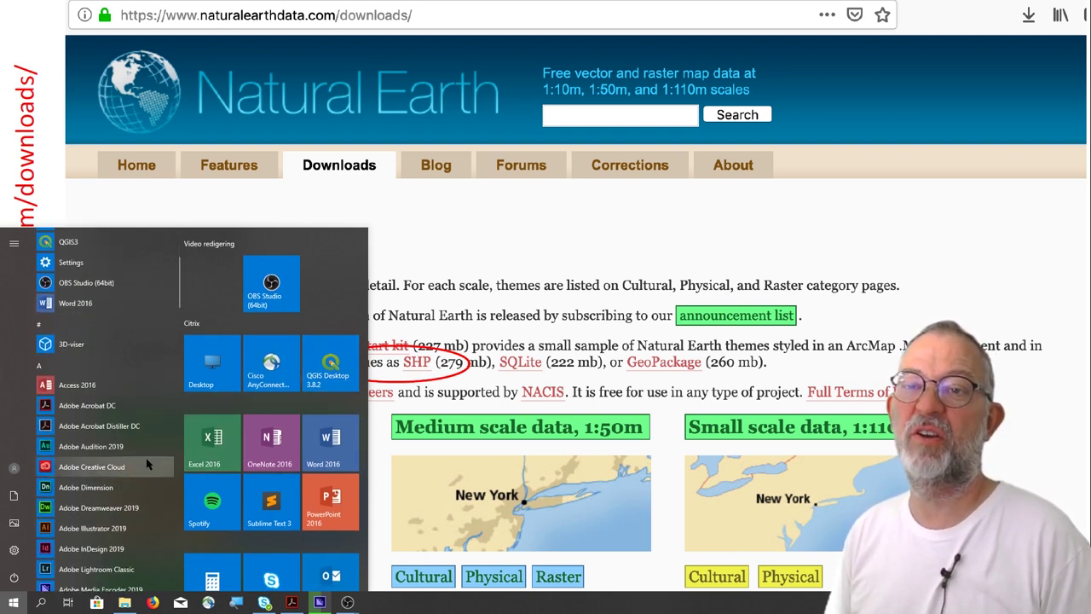
scroll(146, 464, "down", 5)
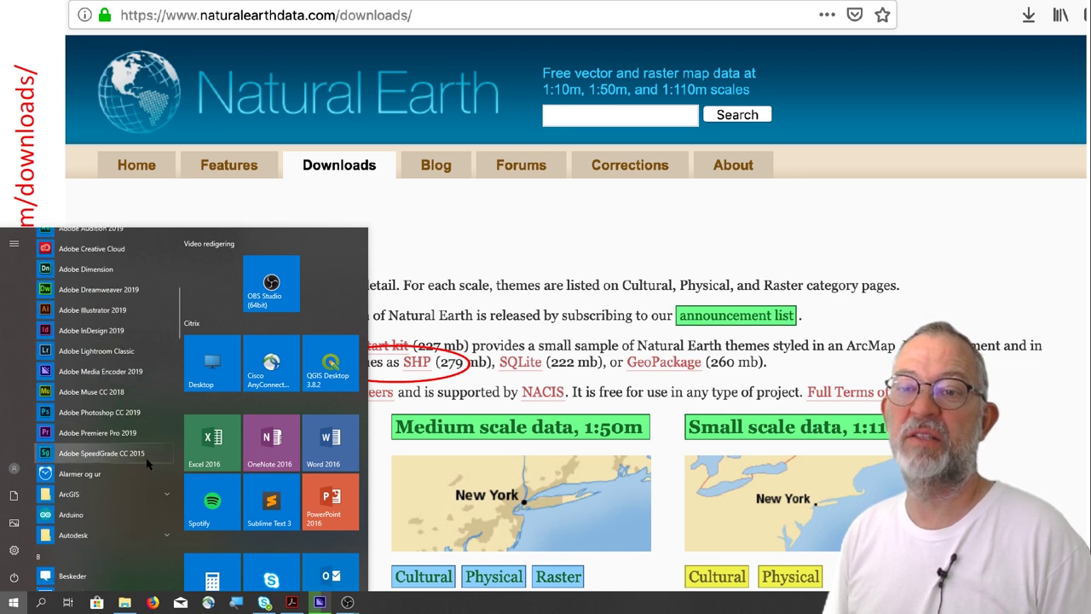
scroll(147, 464, "down", 4)
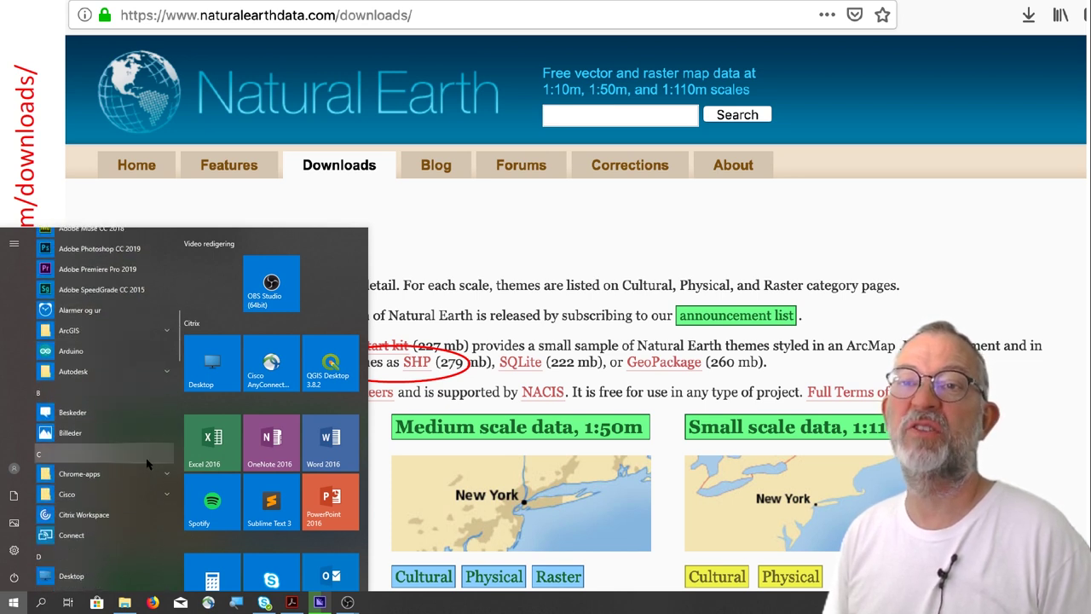
left_click(149, 335)
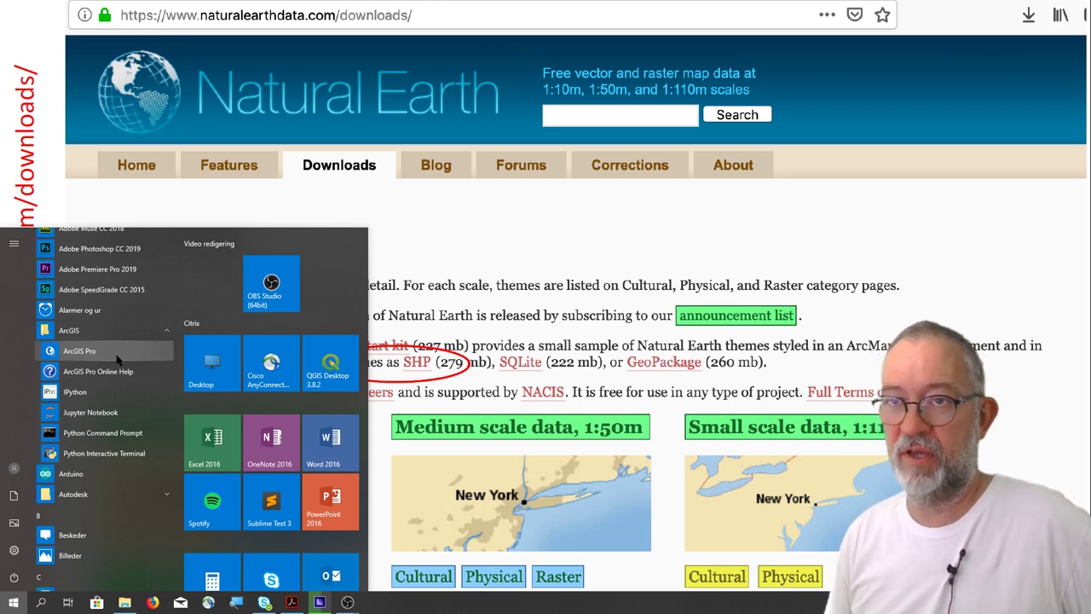
left_click(118, 352)
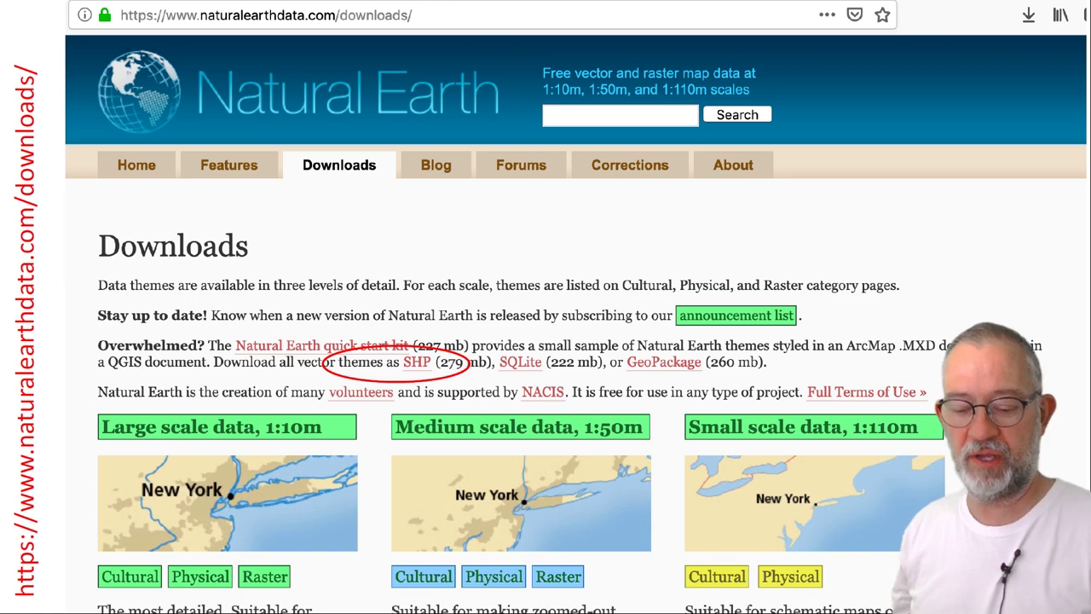
key("alt+Tab")
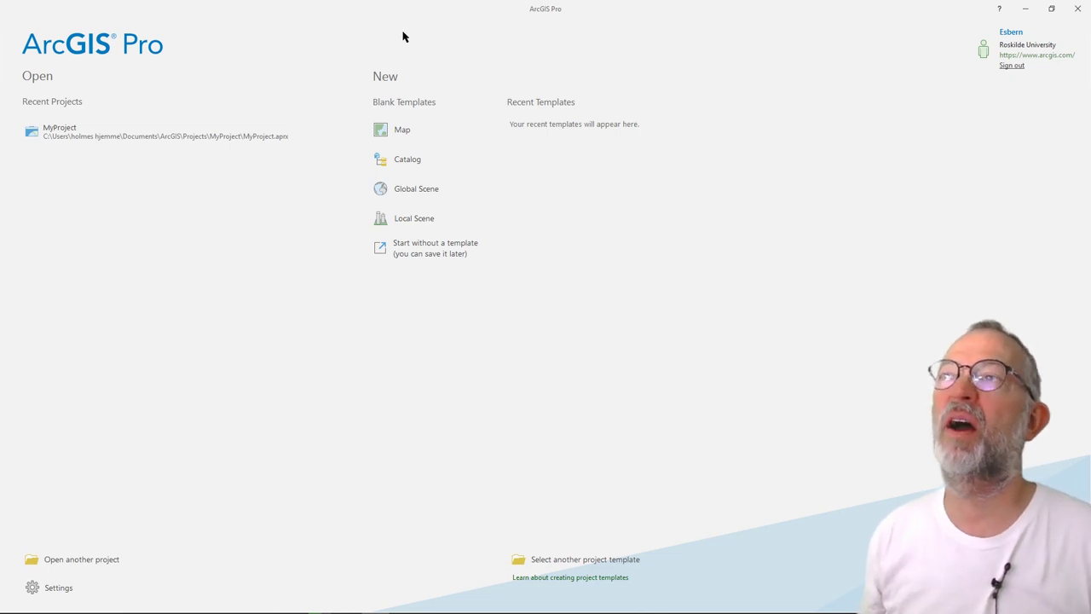
- Create a new project named GDP from the blank Map template in the default location with its own folder
left_click(399, 130)
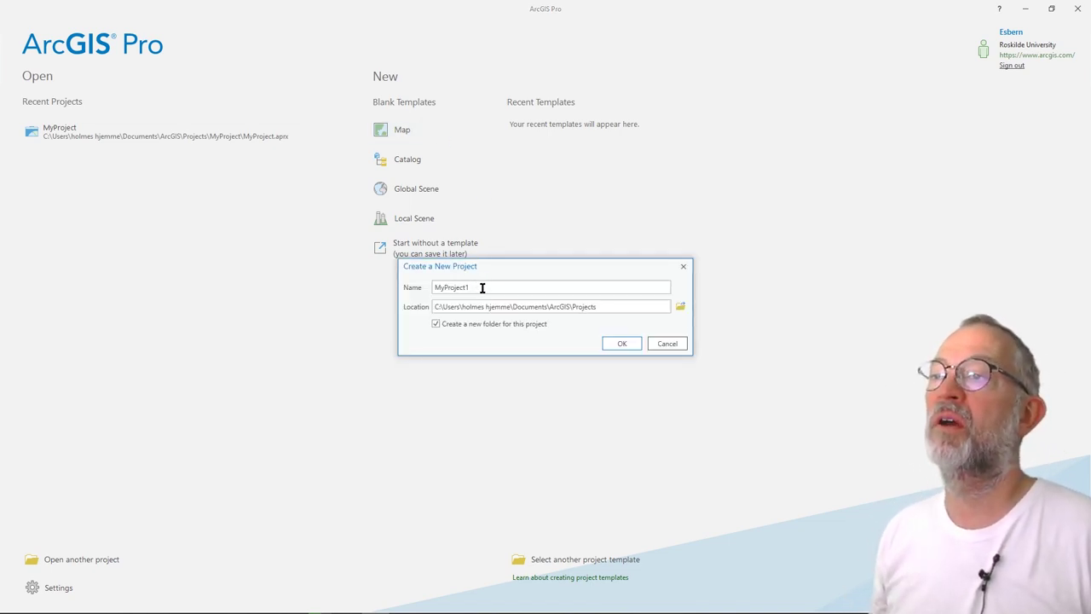
left_click_drag(481, 288, 360, 293)
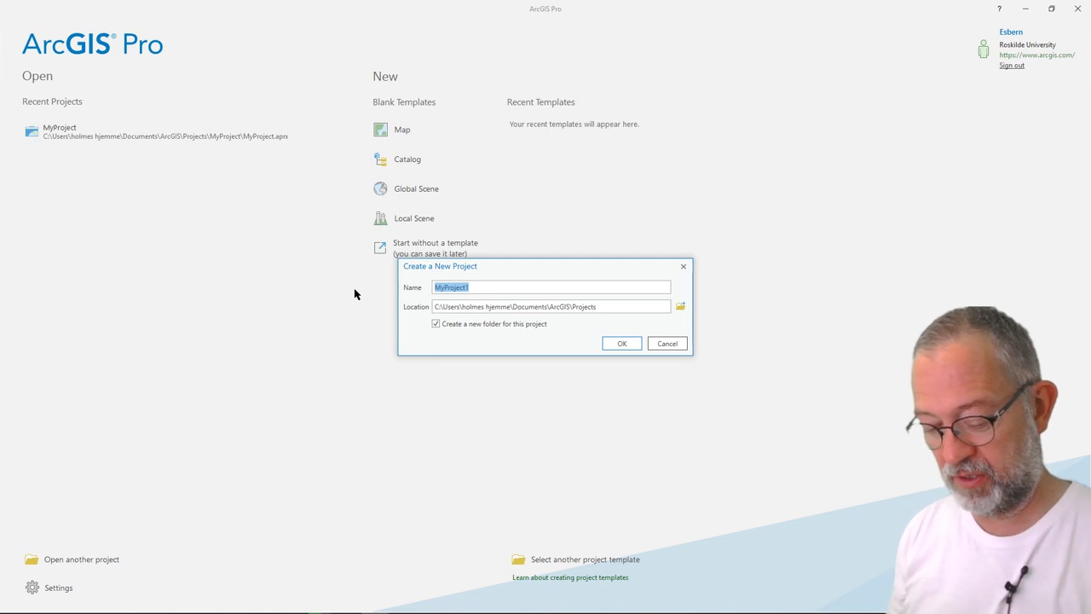
type("G")
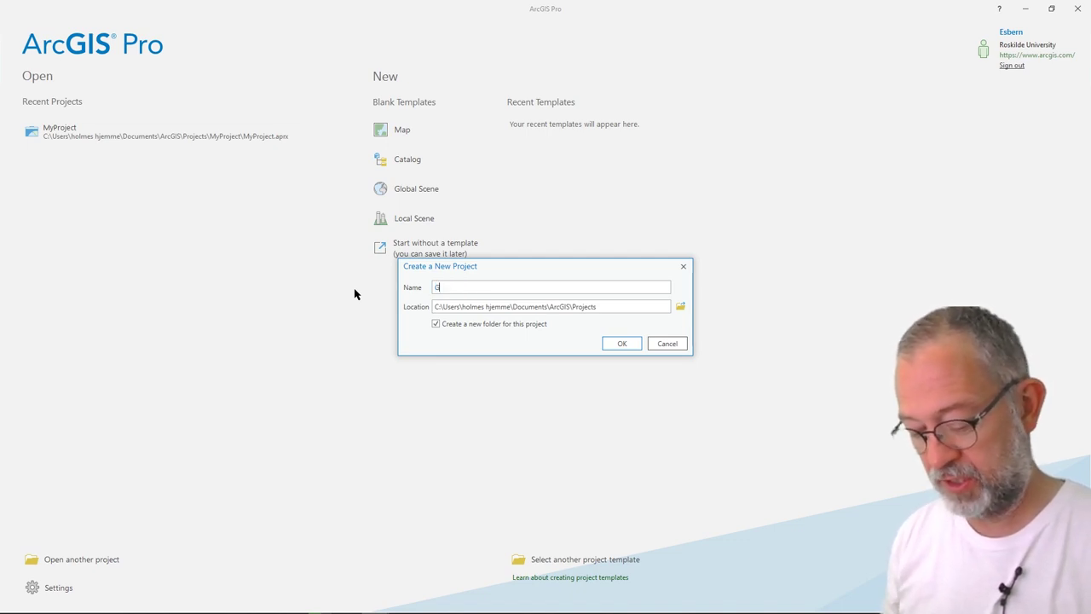
type("DP")
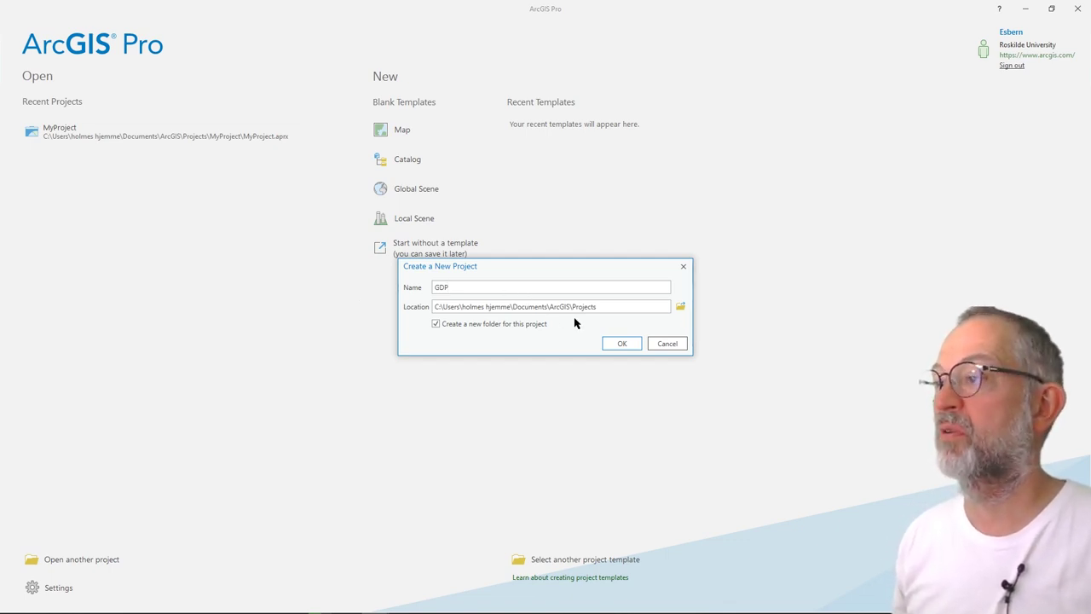
left_click(629, 343)
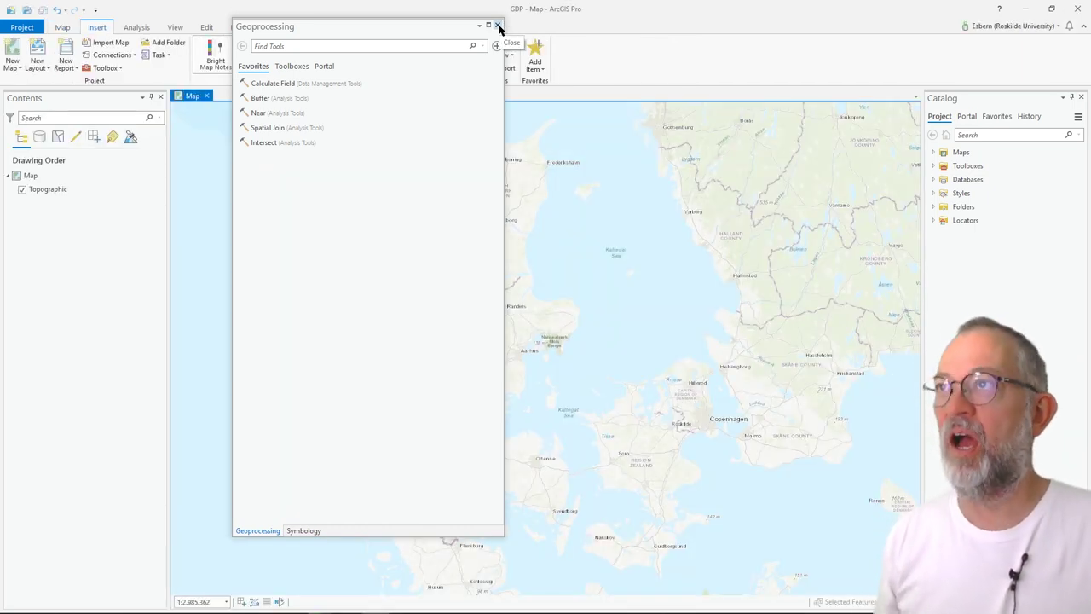
- Close the floating Geoprocessing and Symbology panes and open a catalog view of the project
left_click(498, 26)
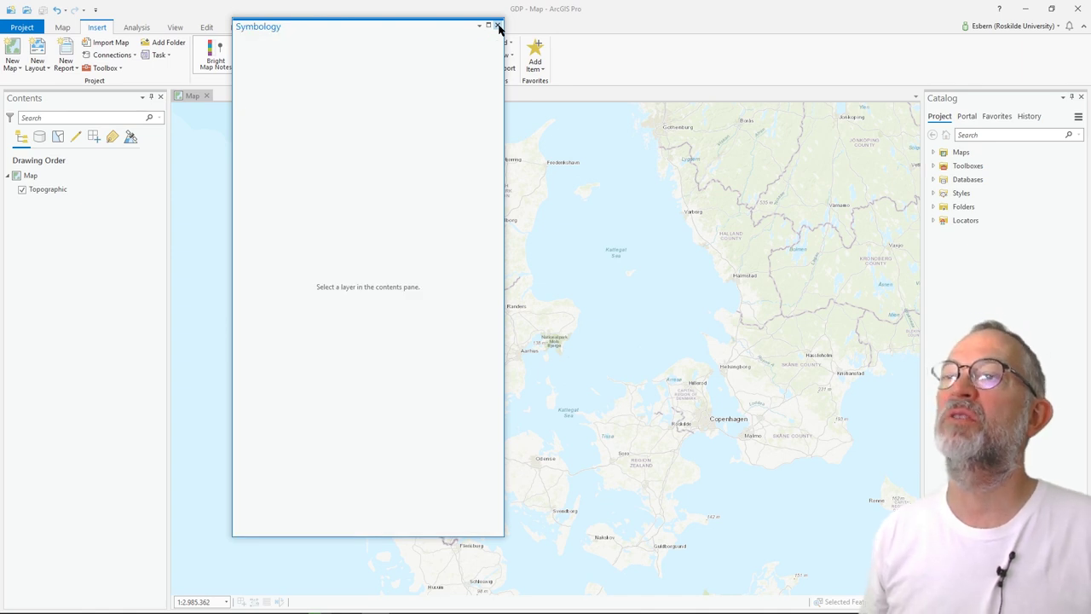
left_click(498, 27)
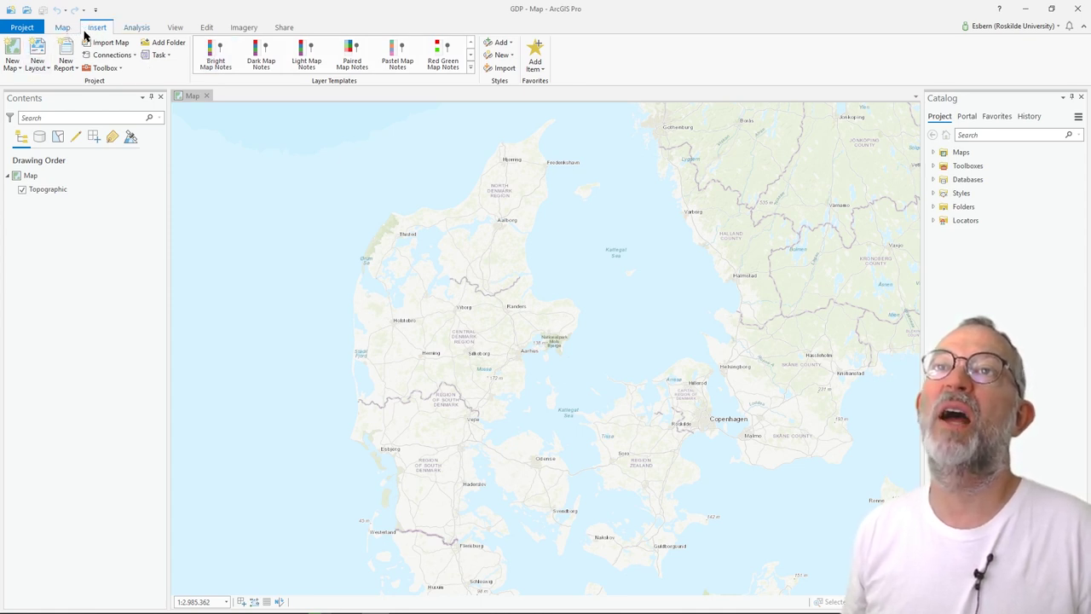
left_click(175, 28)
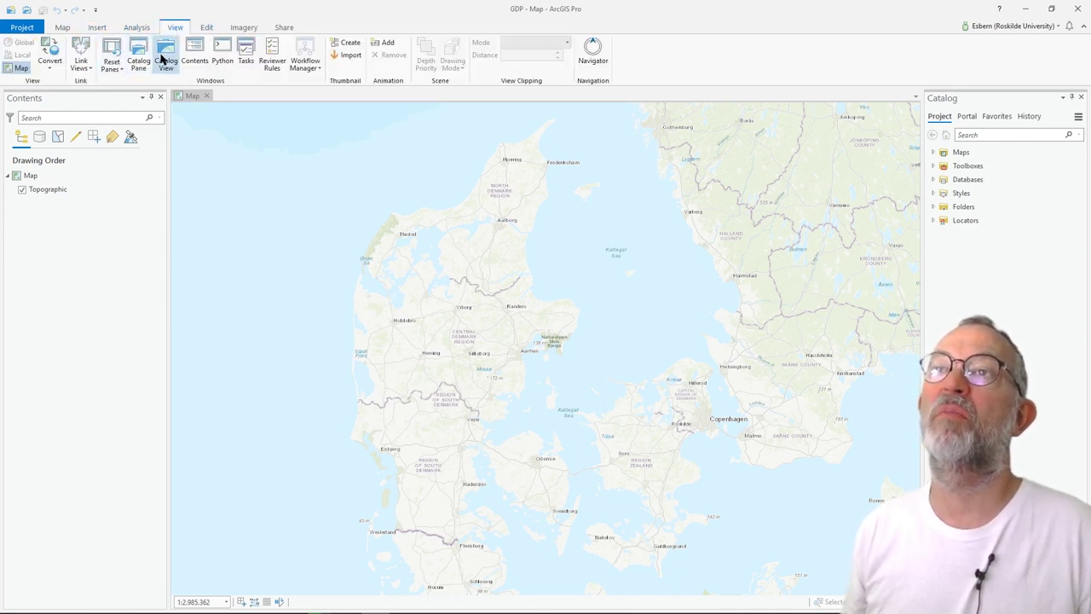
left_click(164, 58)
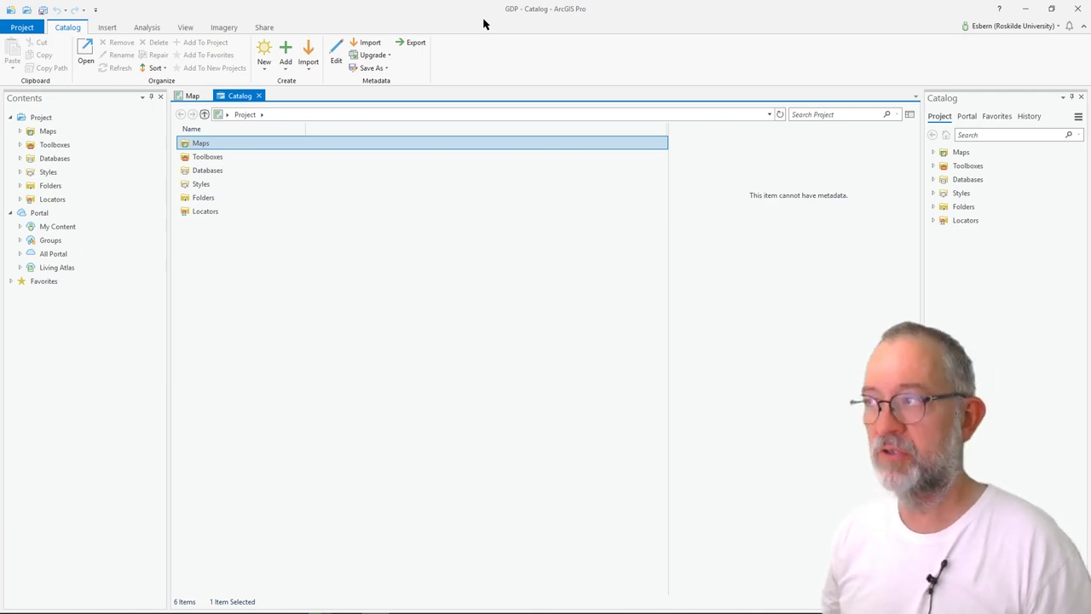
- Switch to File Explorer and open the natural_earth_vector archive in the Downloads folder
key("alt+Tab")
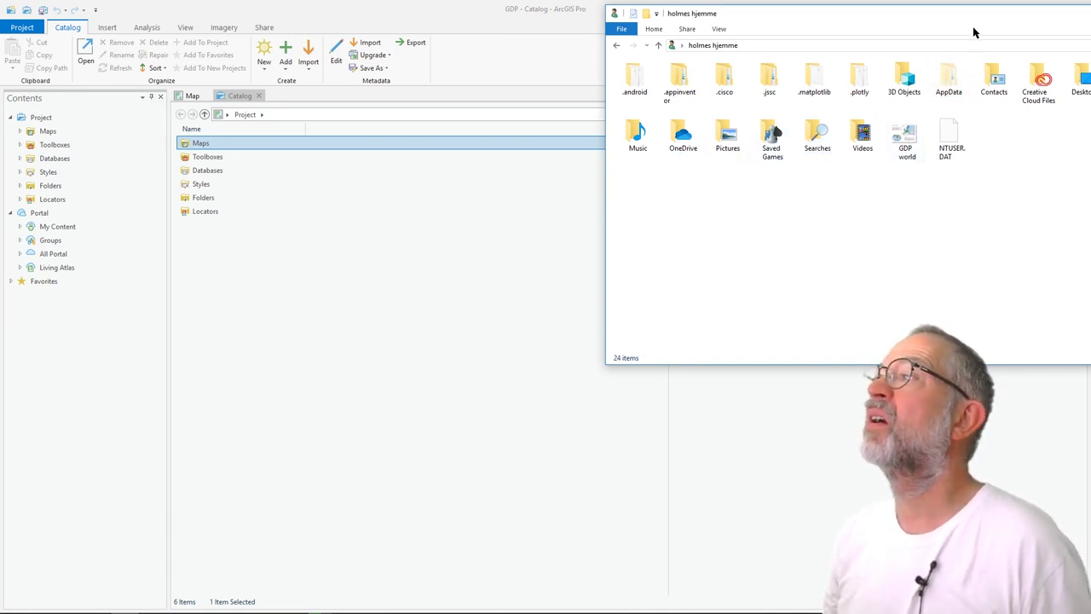
left_click_drag(923, 24, 658, 60)
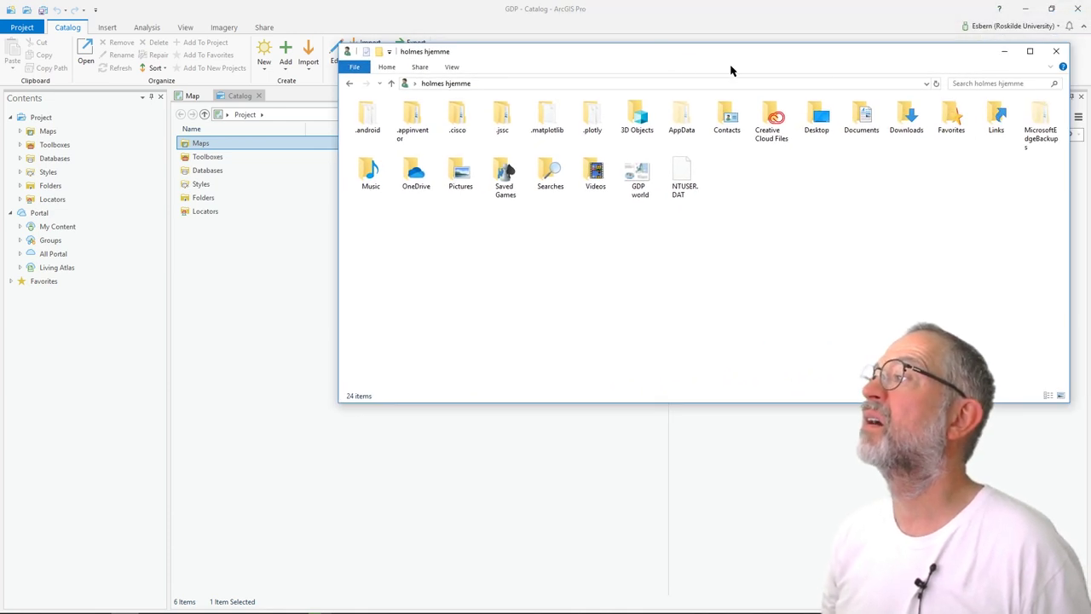
double_click(906, 115)
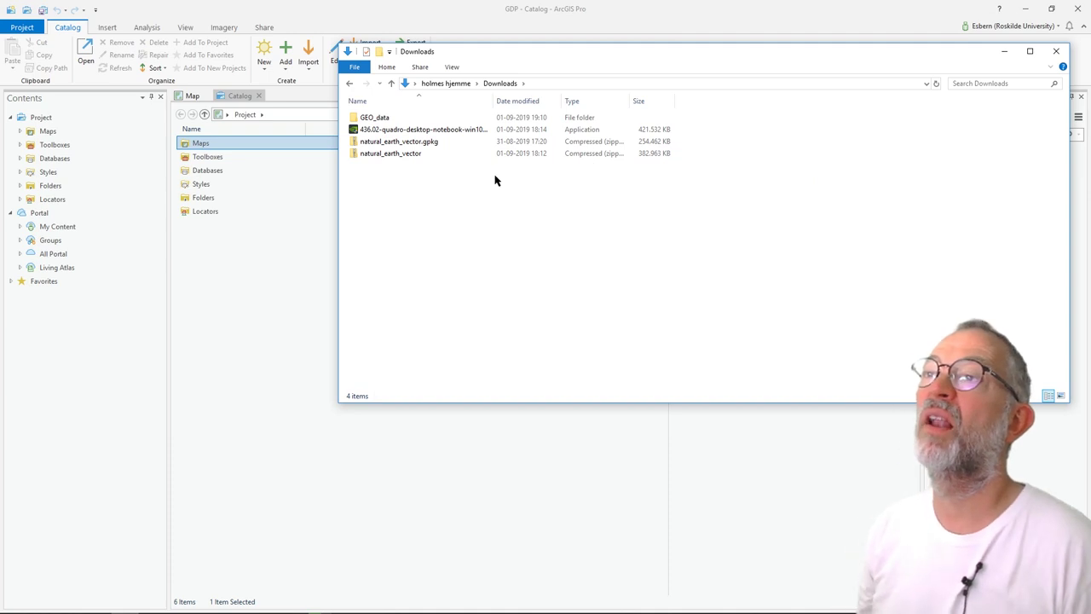
left_click(365, 160)
double_click(365, 155)
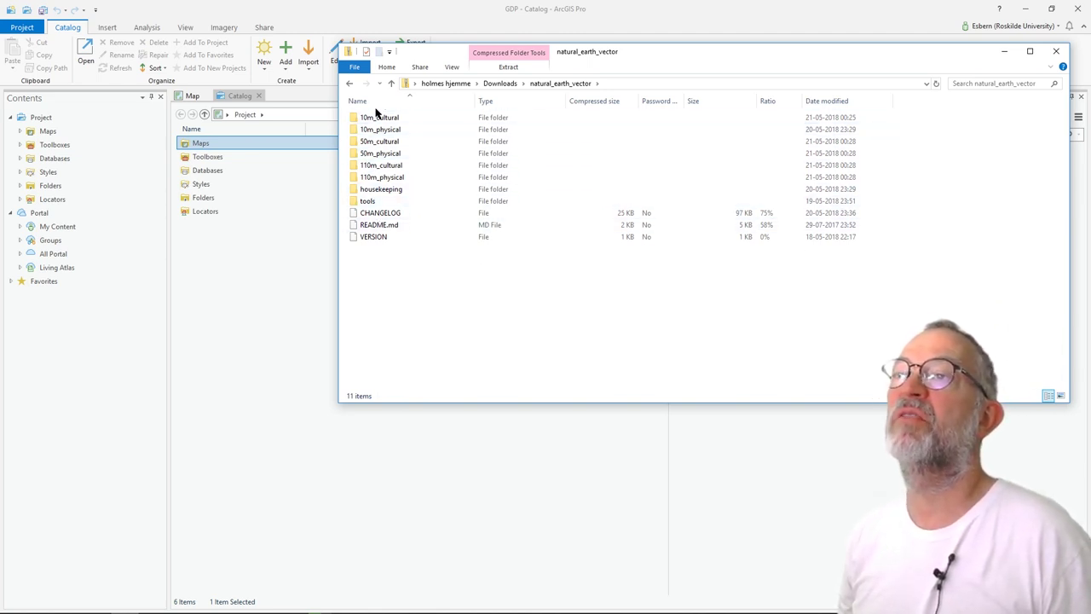
- Copy the six folders from 10m_cultural through 110m_physical out of the archive into the GEO_data folder in Downloads
left_click(382, 119)
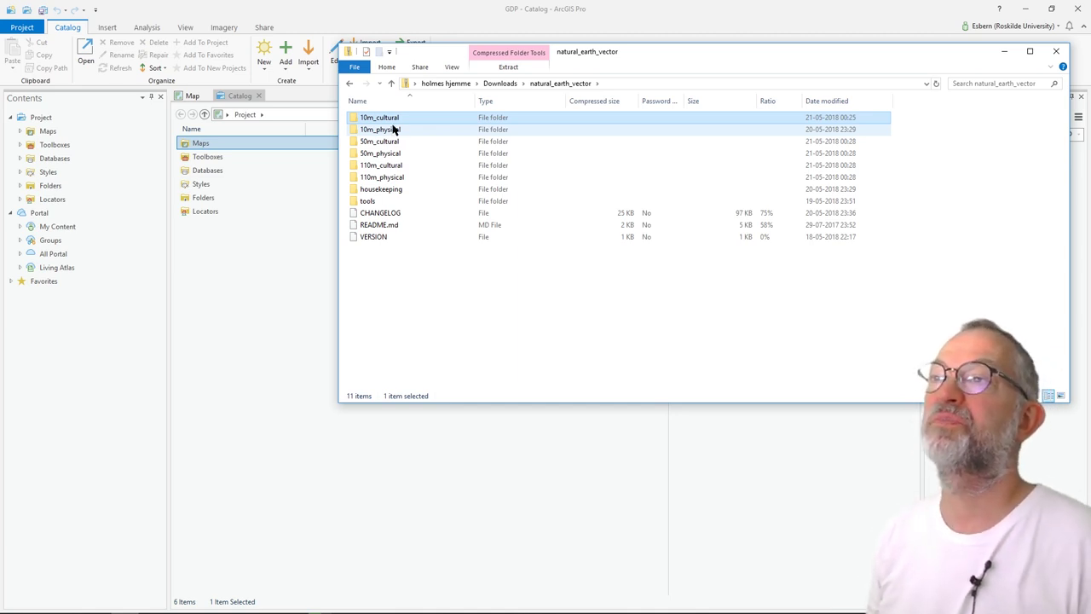
left_click(390, 178, "shift")
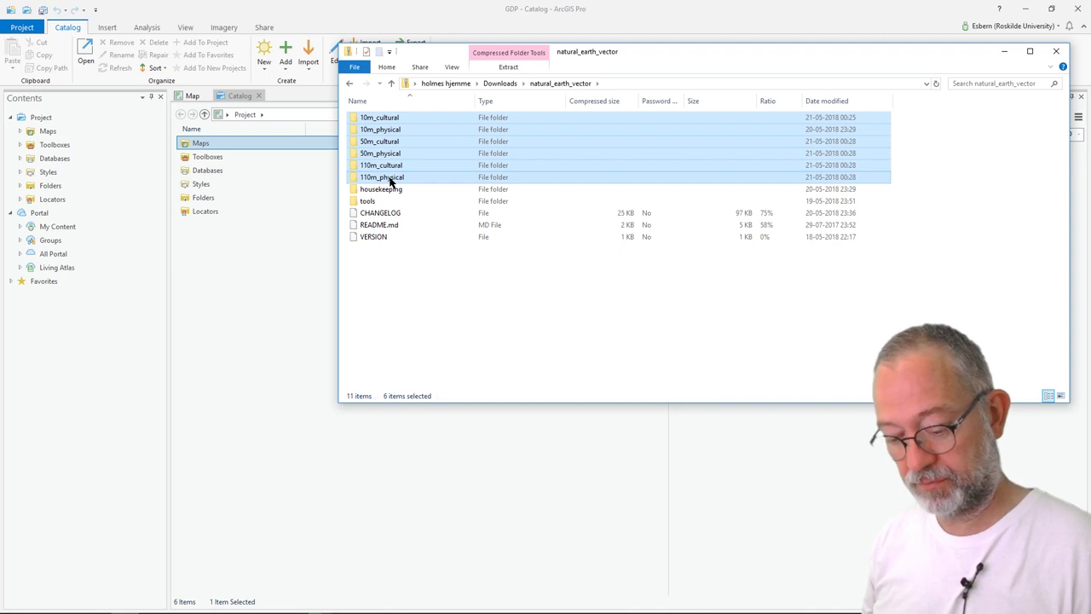
left_click(509, 85)
left_click(370, 118)
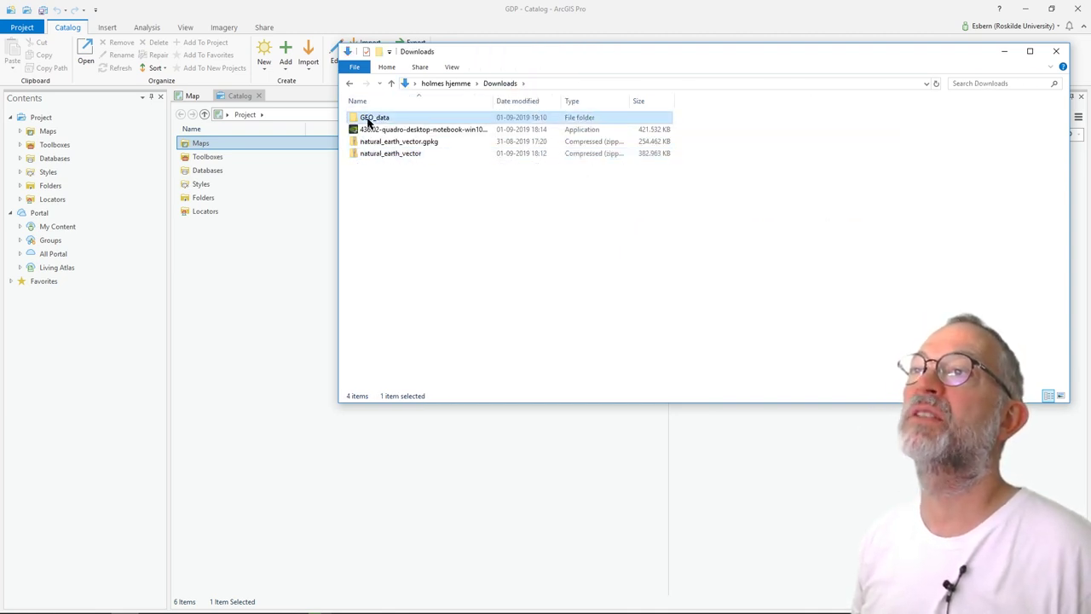
right_click(368, 120)
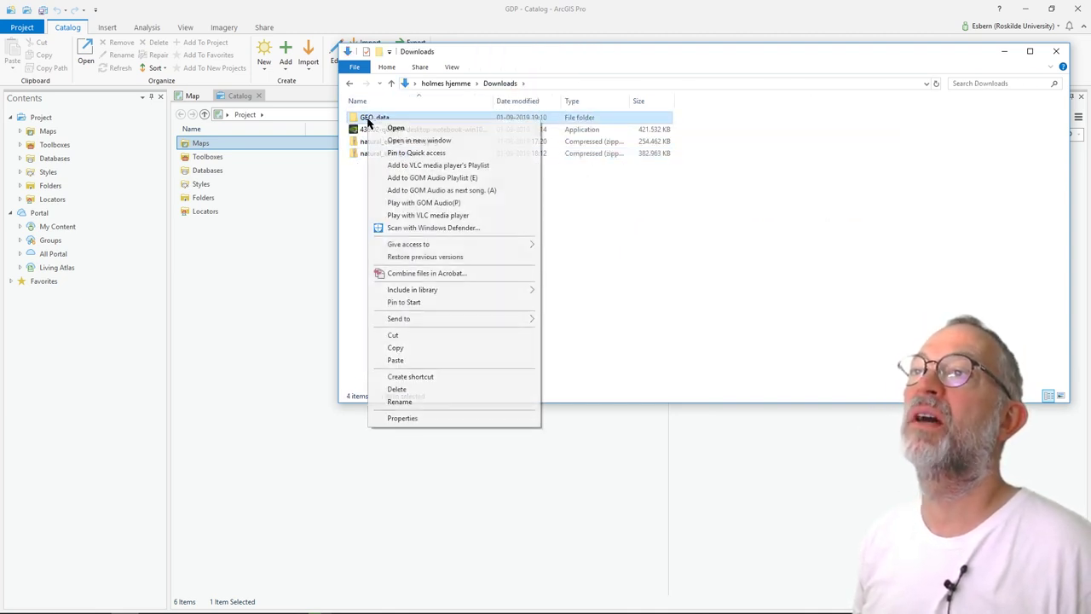
left_click(419, 360)
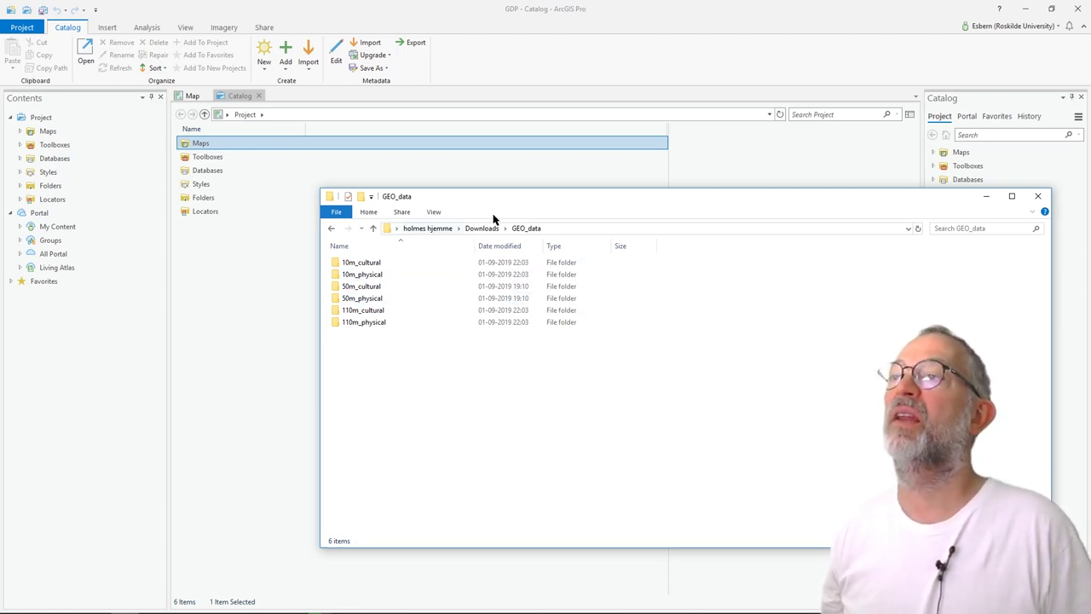
- Return to ArcGIS Pro, add a folder connection to GEO_data in Downloads, and open that folder in the catalog view
left_click(257, 243)
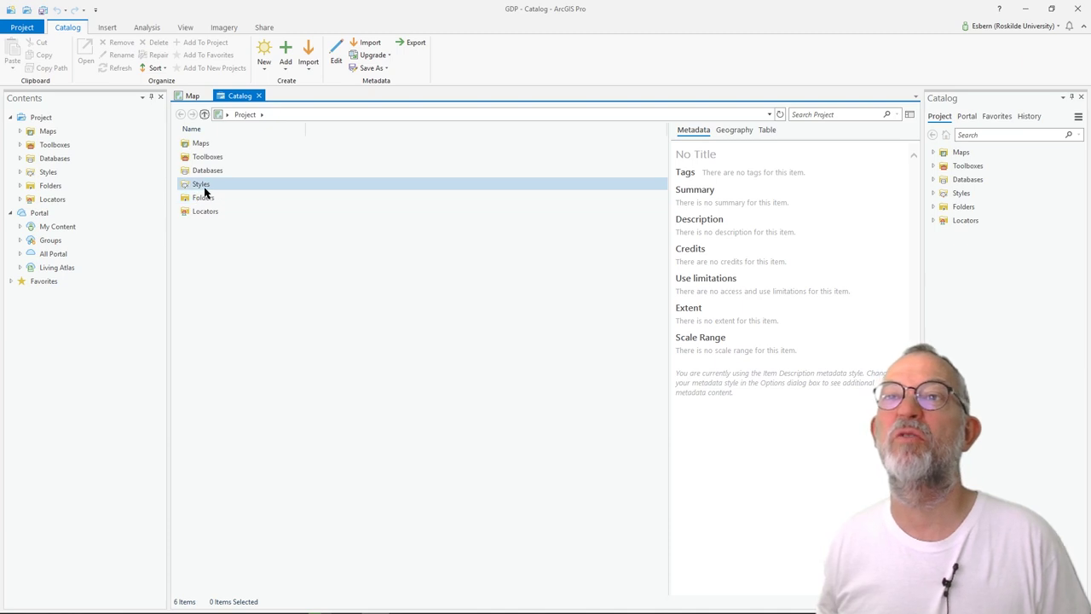
right_click(71, 190)
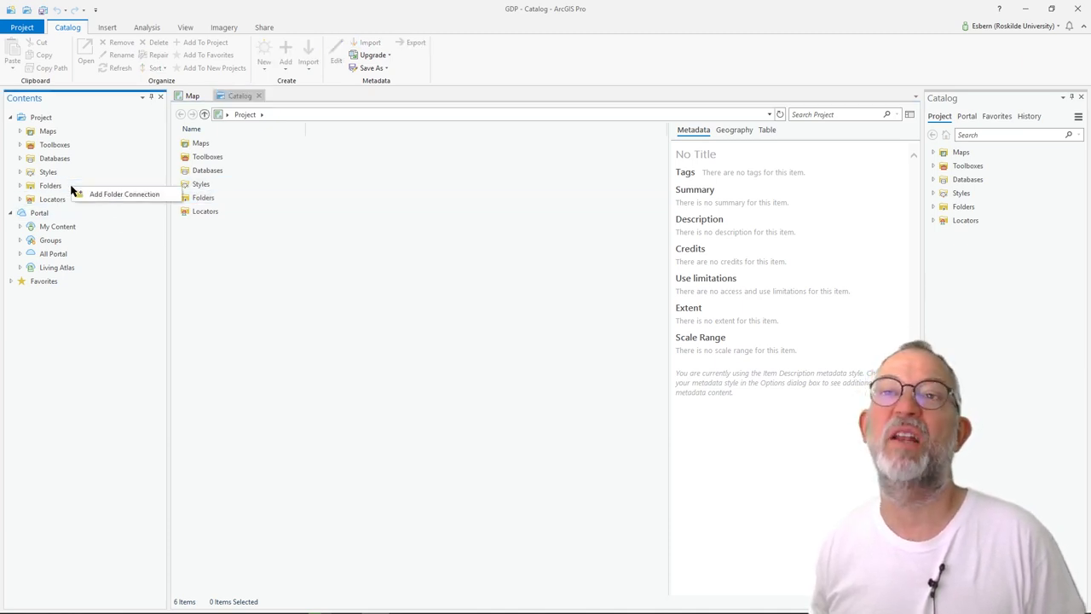
left_click(123, 195)
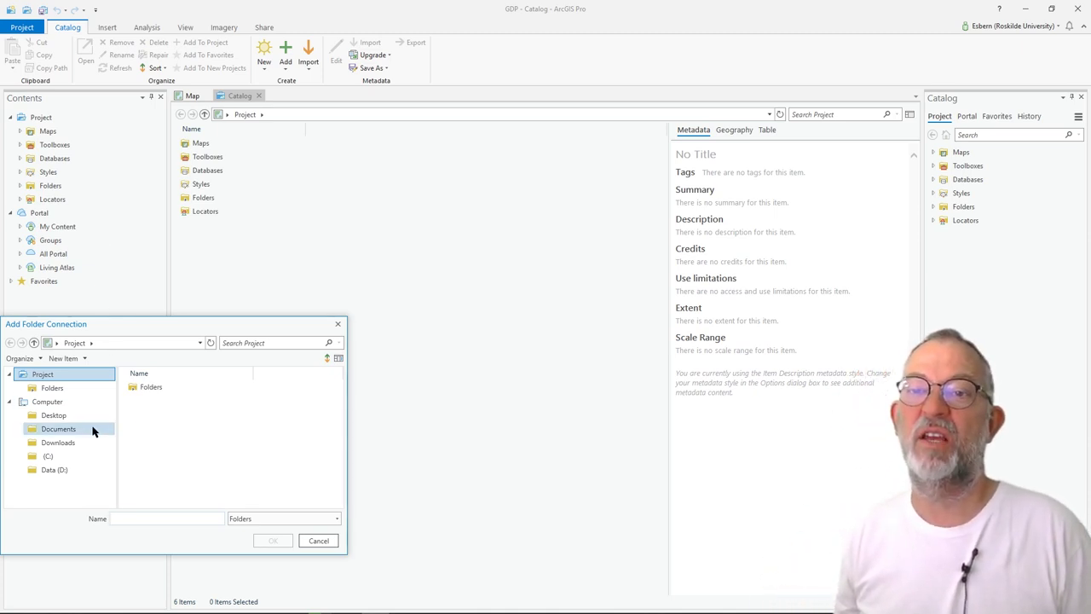
left_click(57, 445)
left_click(137, 388)
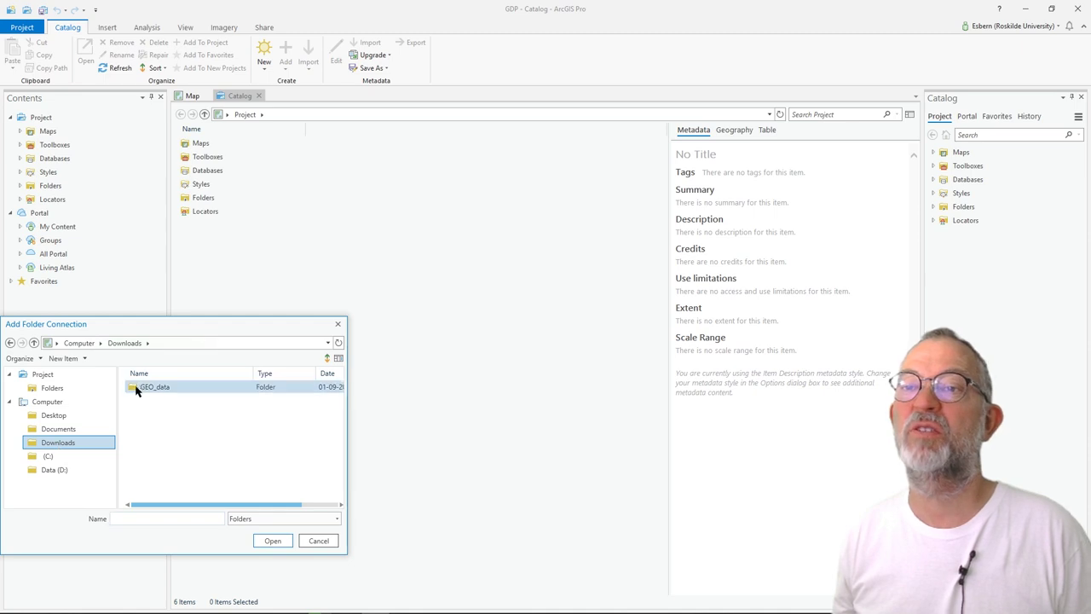
left_click(279, 540)
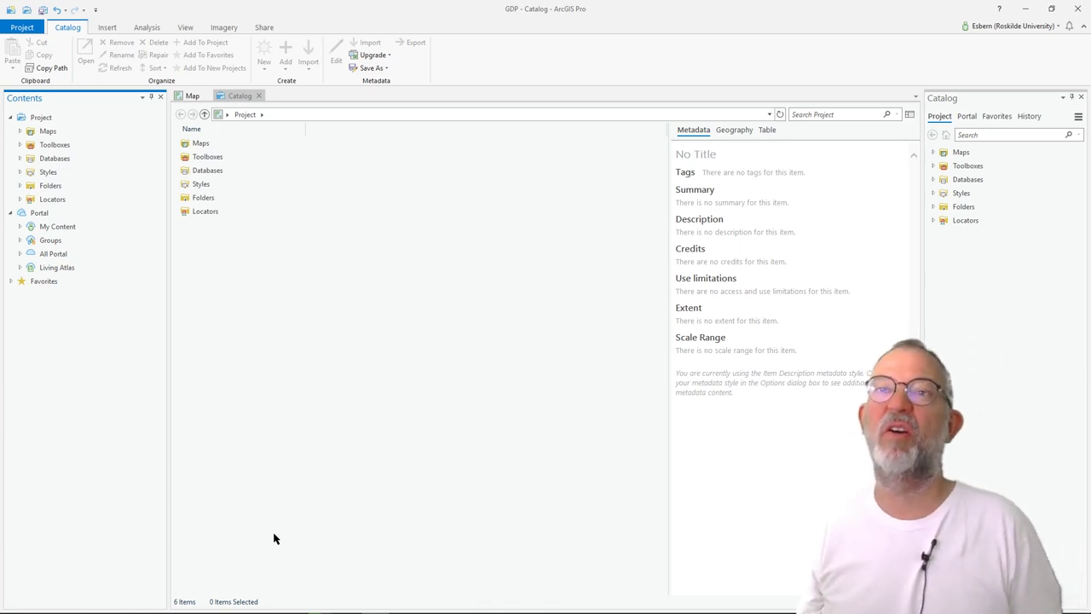
double_click(194, 201)
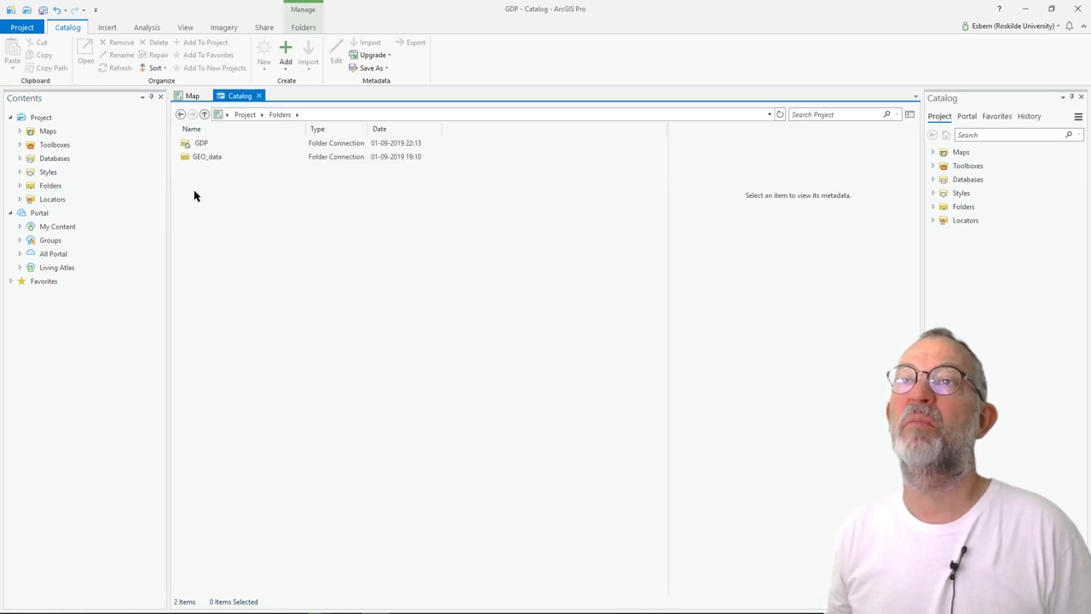
double_click(210, 160)
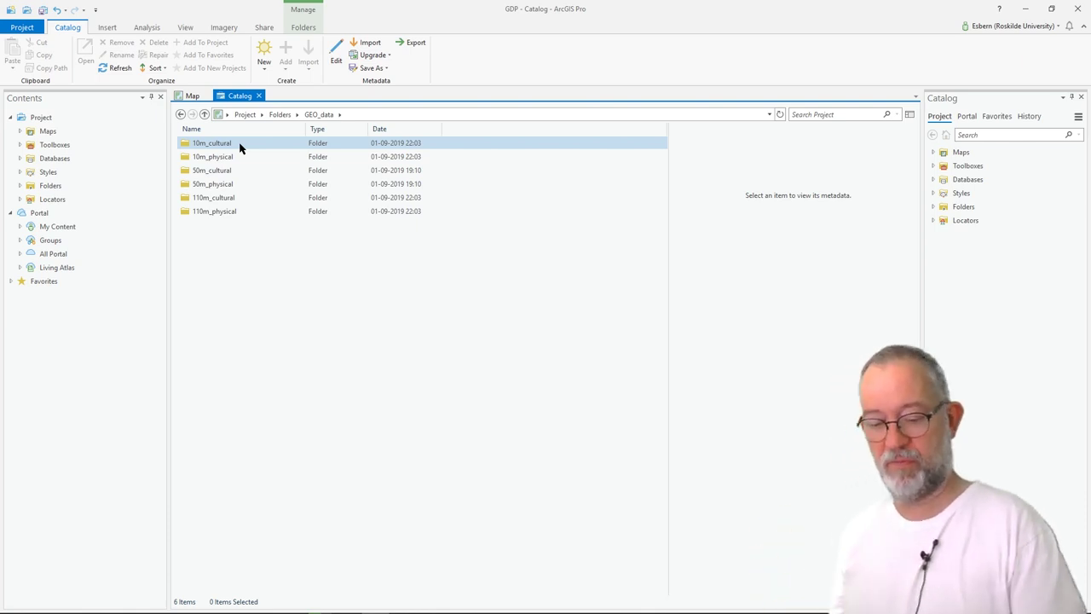
- Switch to the PDF guide and examine the finished GDP per capita 2016 map layout
key("alt+Tab")
key("Tab")
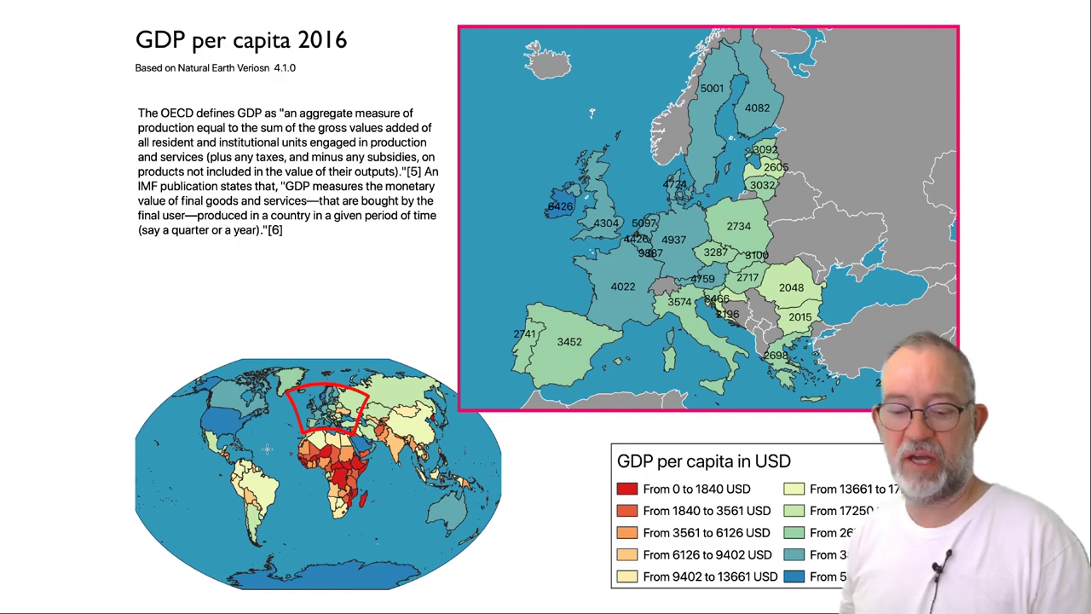
- Switch back to ArcGIS Pro and add ne_110m_admin_0_countries.shp from the 110m_cultural folder to the existing map
key("alt+Tab")
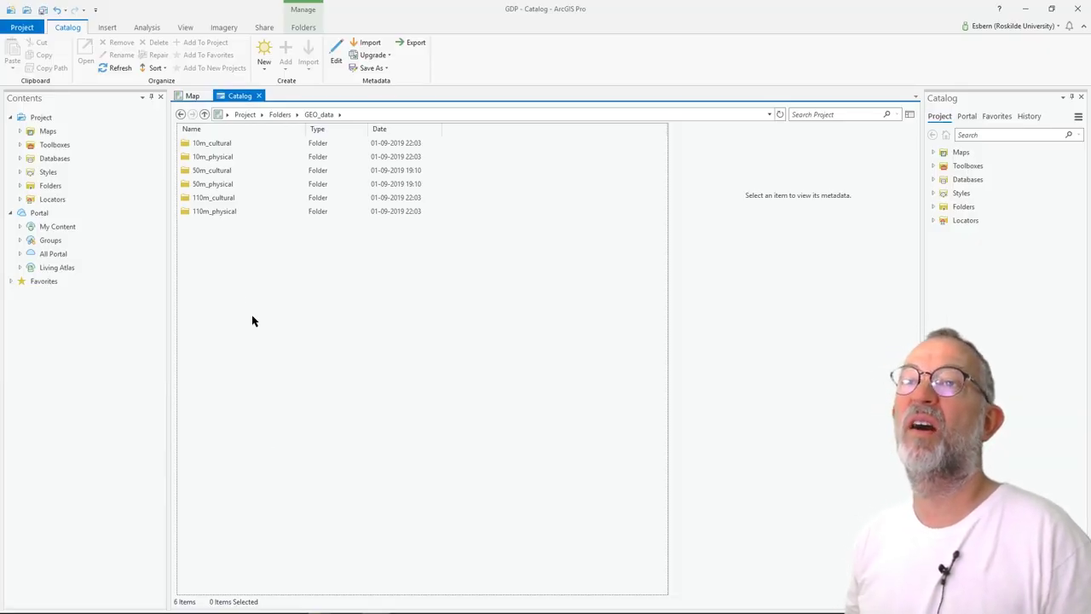
double_click(213, 198)
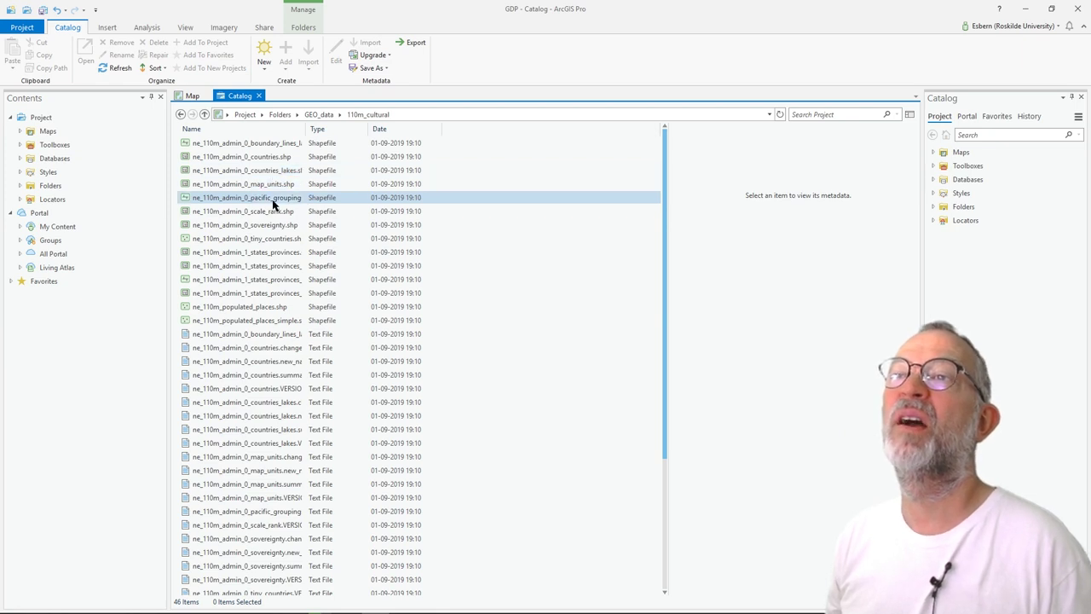
right_click(271, 160)
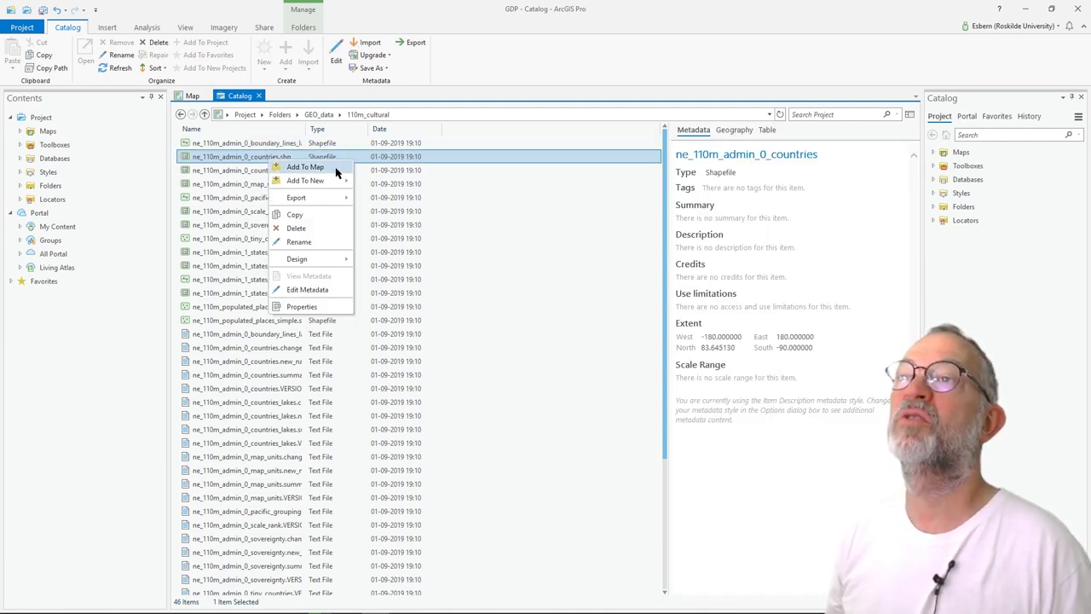
left_click(328, 169)
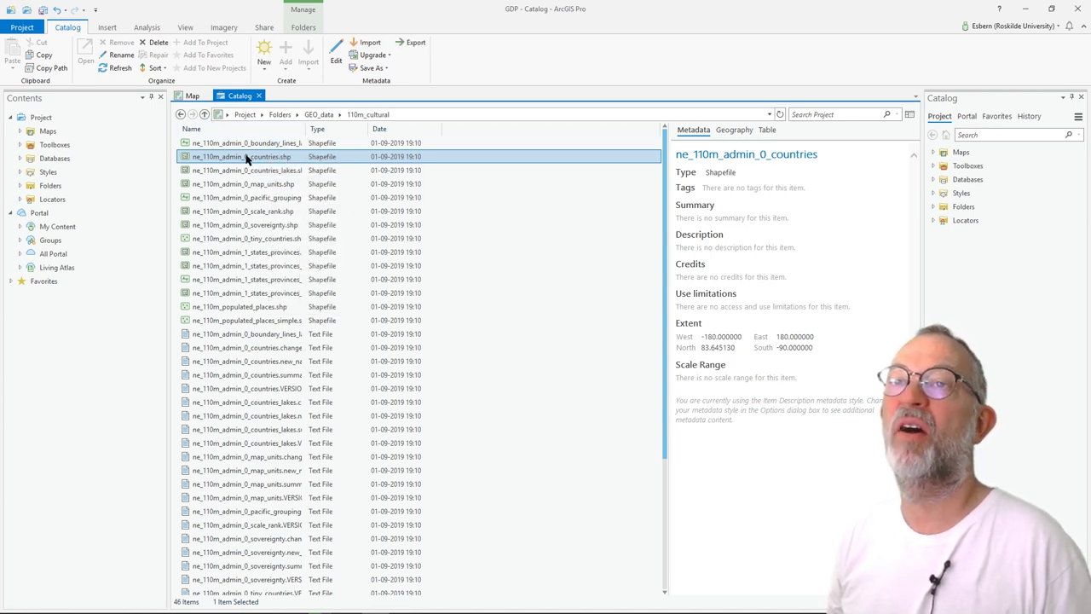
- Add ne_110m_ocean.shp from the 110m_physical folder in GEO_data to the existing map
left_click(322, 114)
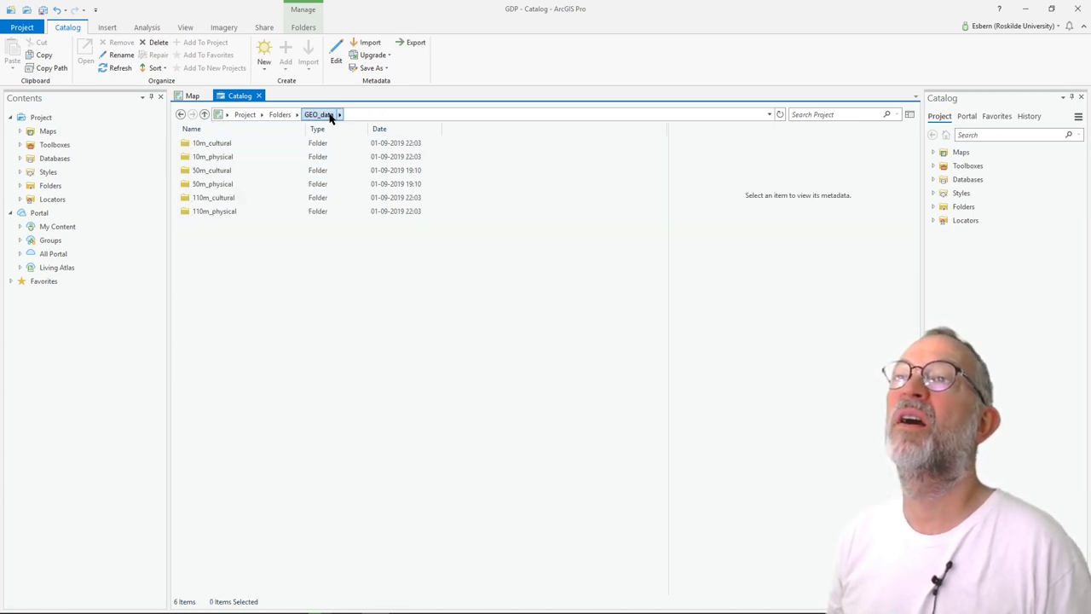
left_click(227, 211)
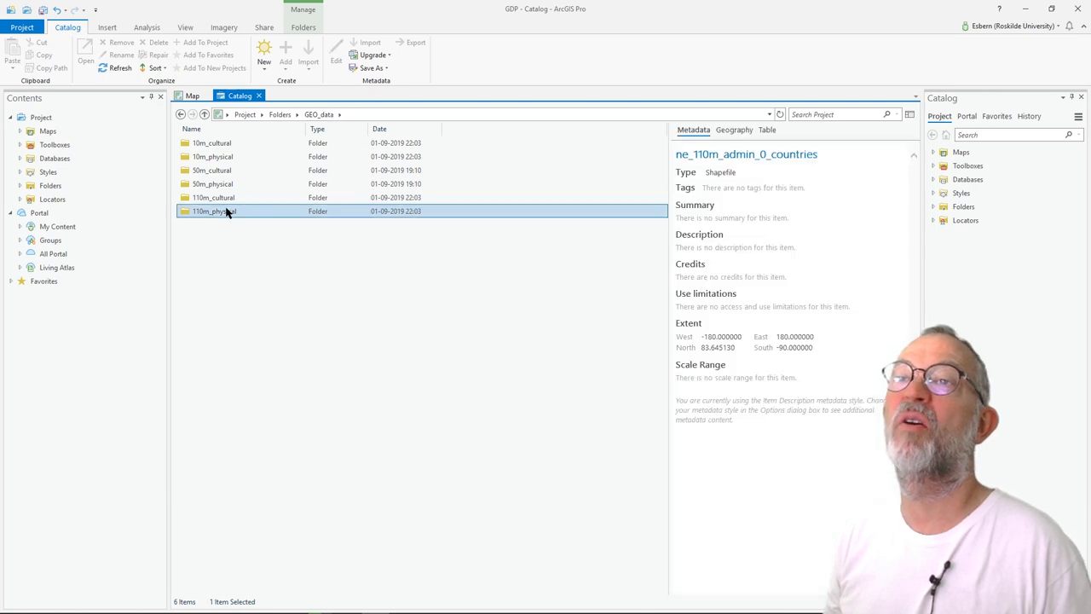
double_click(227, 211)
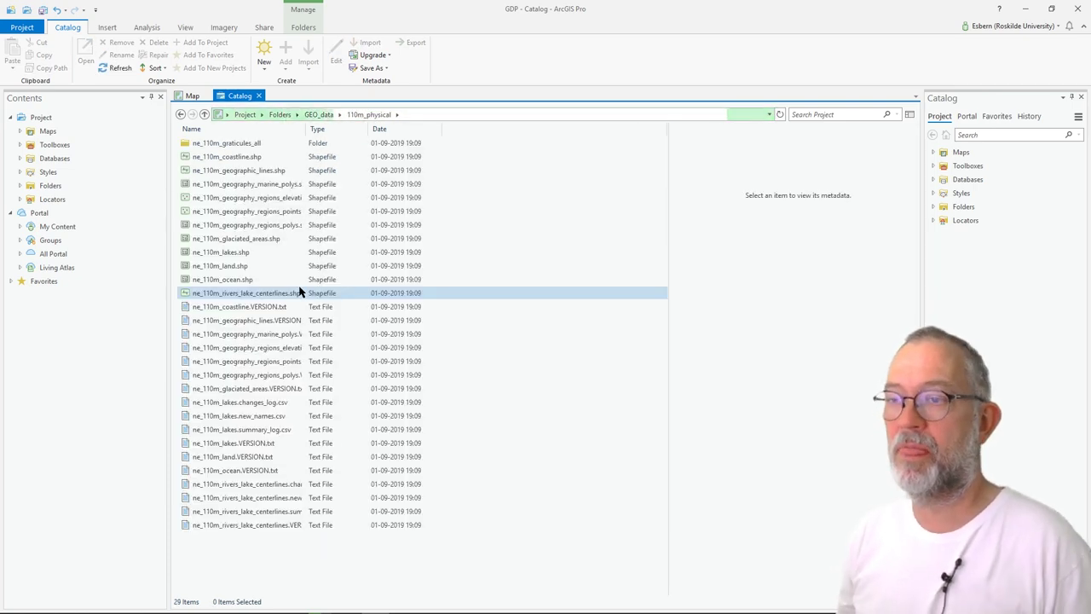
right_click(235, 285)
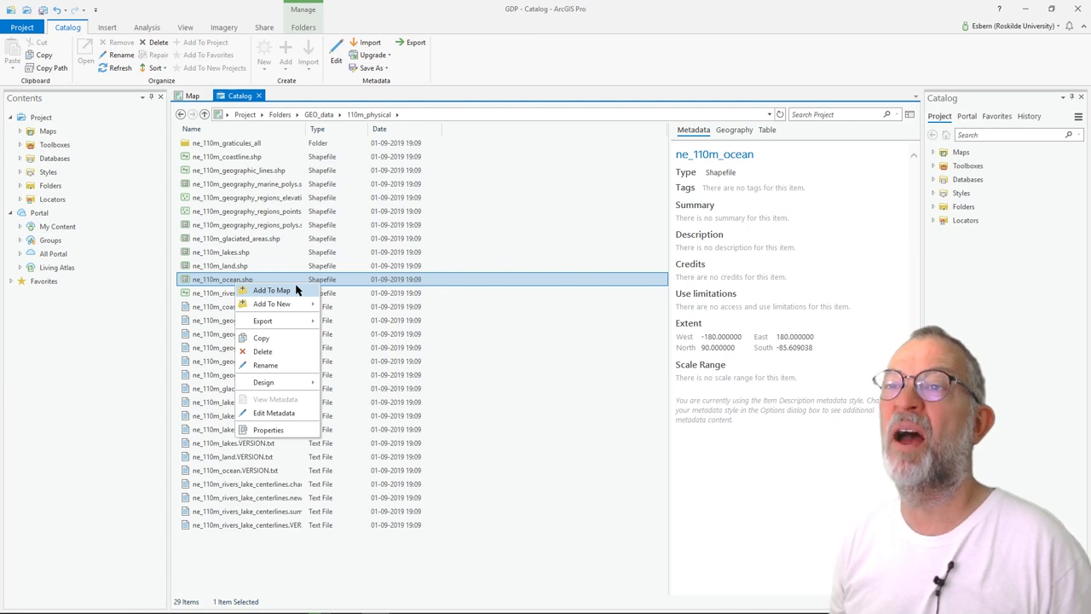
left_click(296, 291)
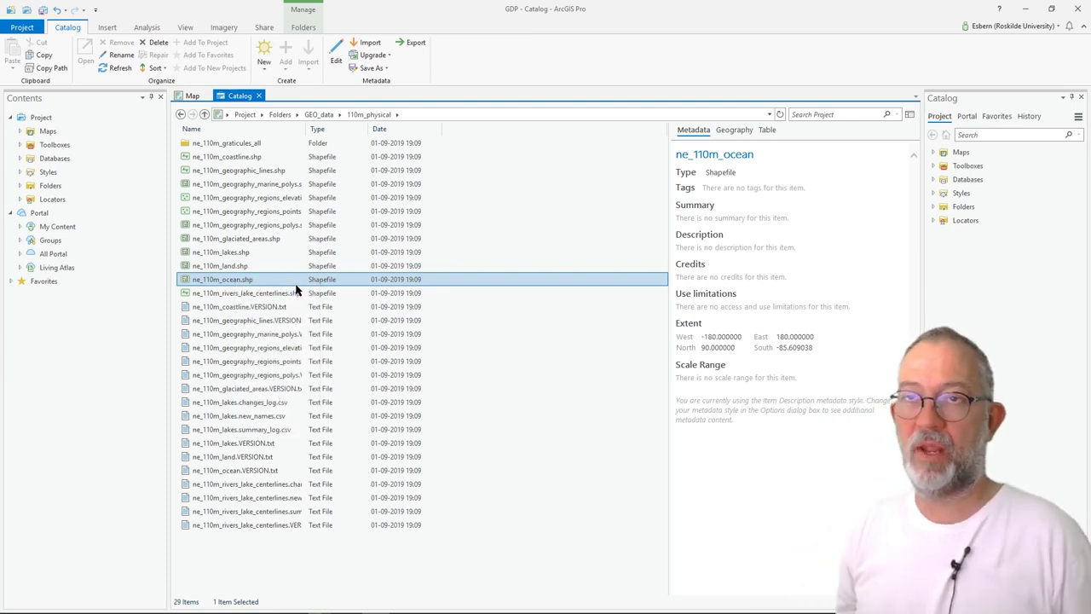
- Check the finished layout in the PDF guide, then add ne_10m_admin_0_countries.shp from the 10m_cultural folder to a new map in ArcGIS Pro
left_click(322, 118)
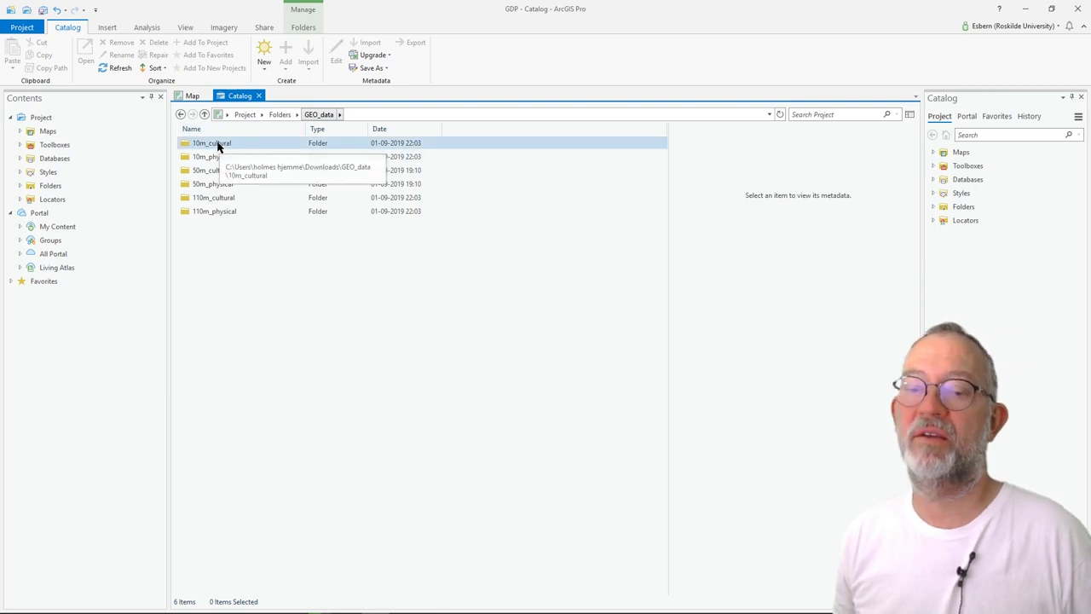
key("alt+Tab")
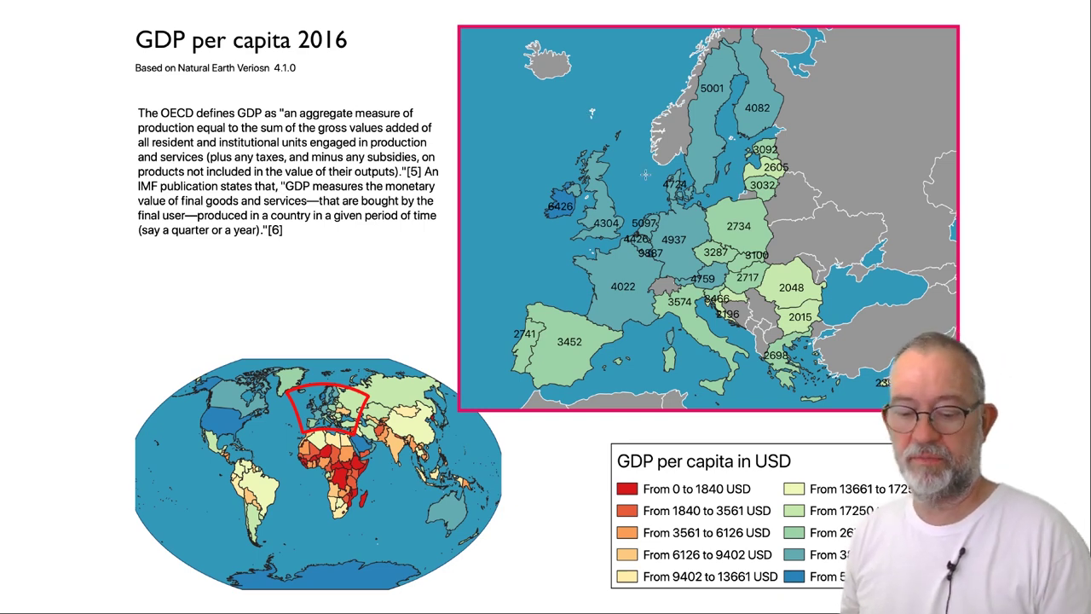
key("alt+Tab")
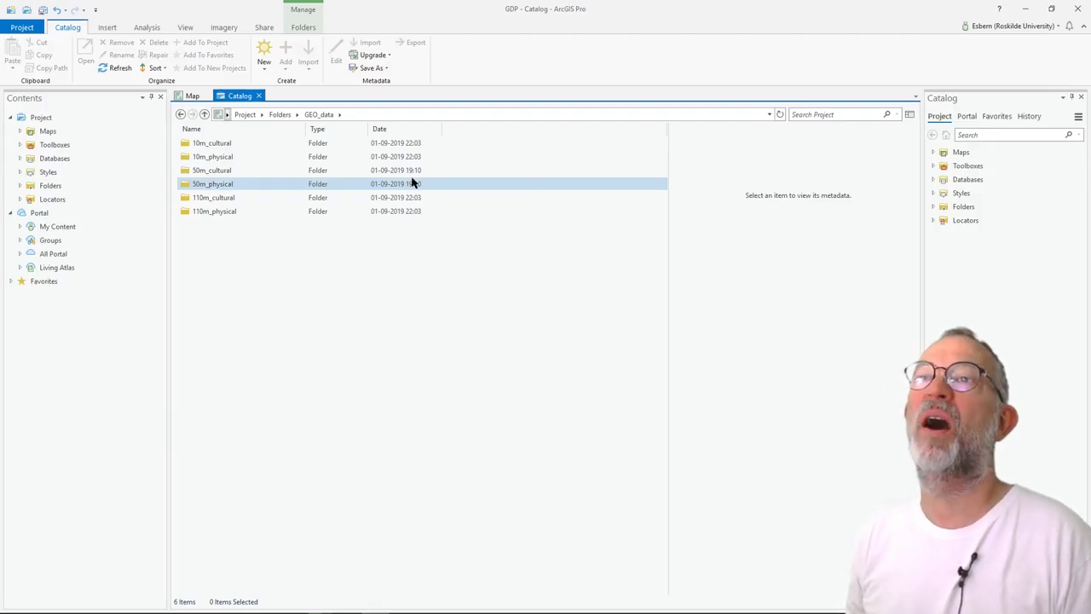
double_click(222, 149)
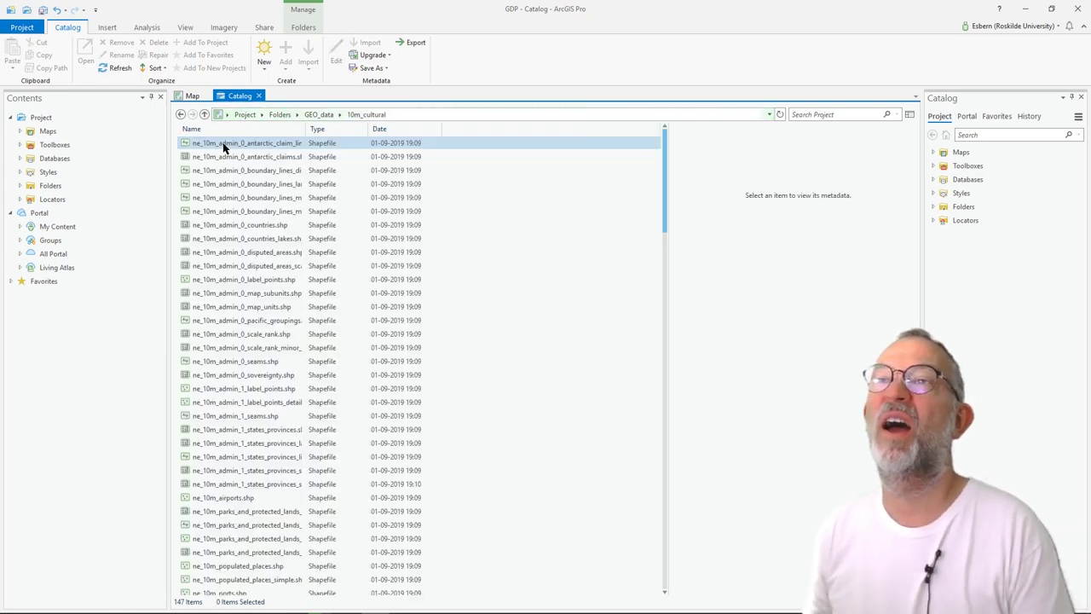
left_click(263, 226)
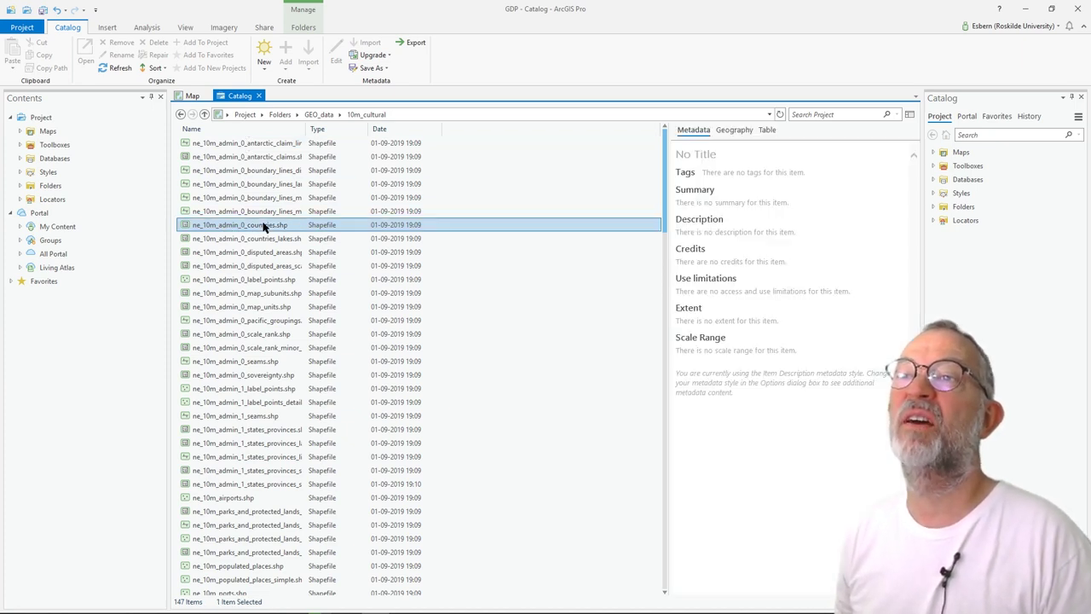
right_click(263, 226)
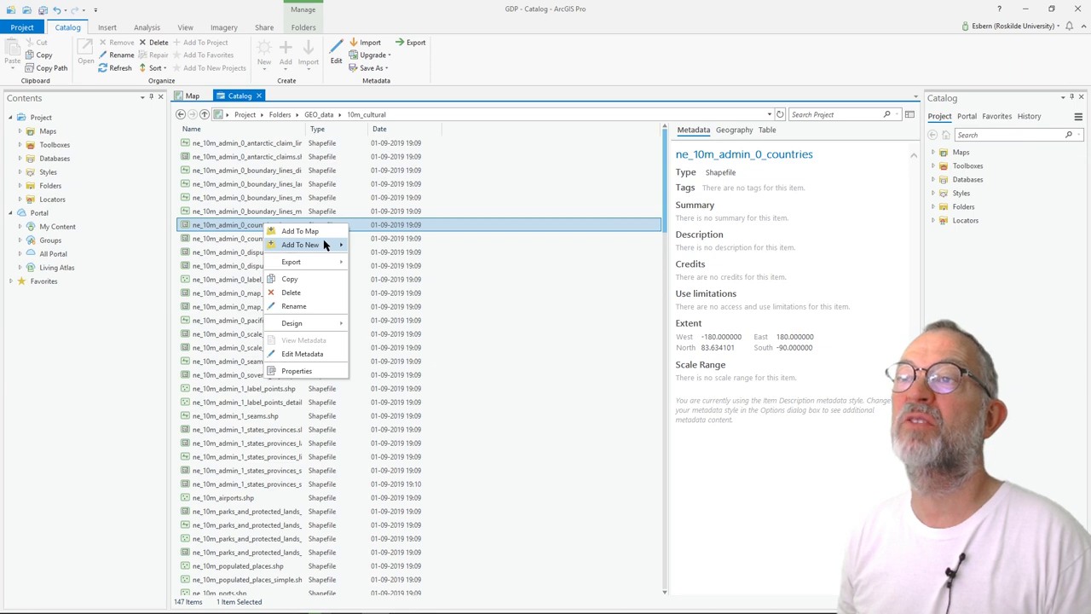
mouse_move(326, 245)
left_click(375, 247)
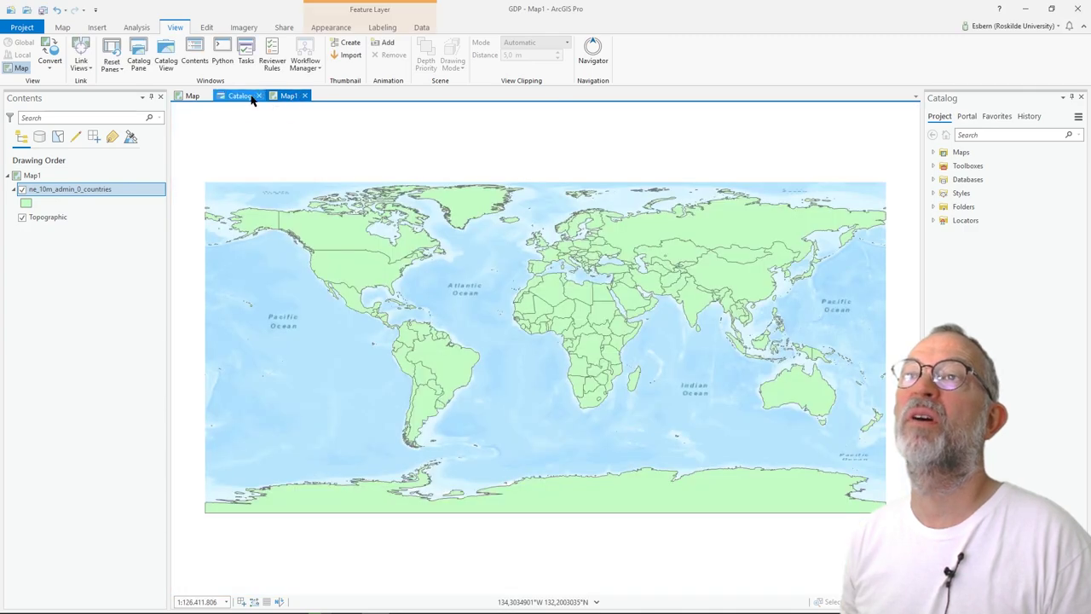
- Add ne_10m_ocean.shp from the 10m_physical folder in GEO_data to Map1
left_click(250, 96)
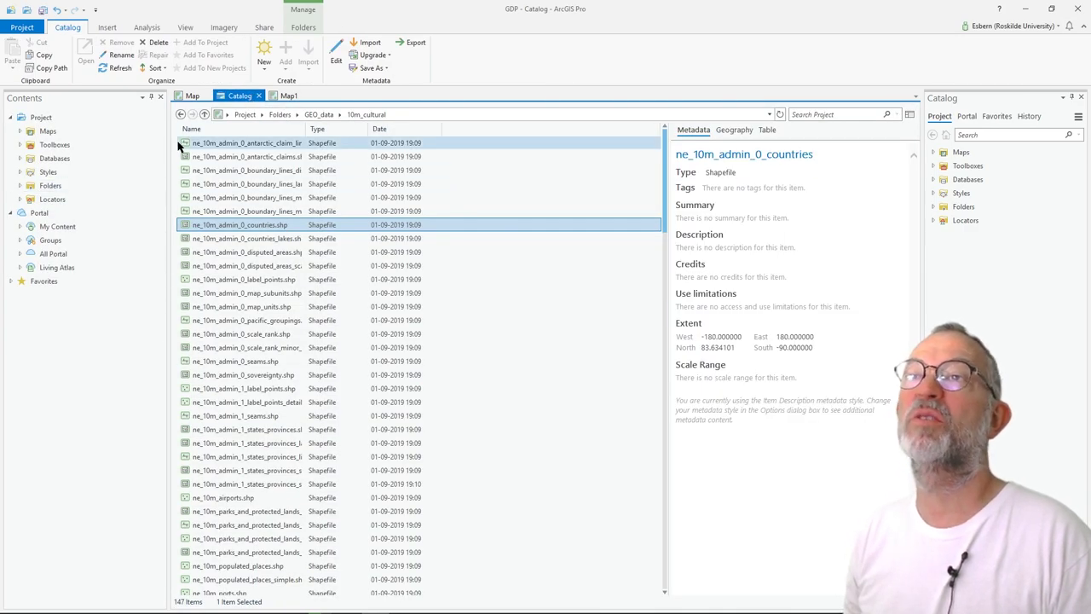
left_click(317, 115)
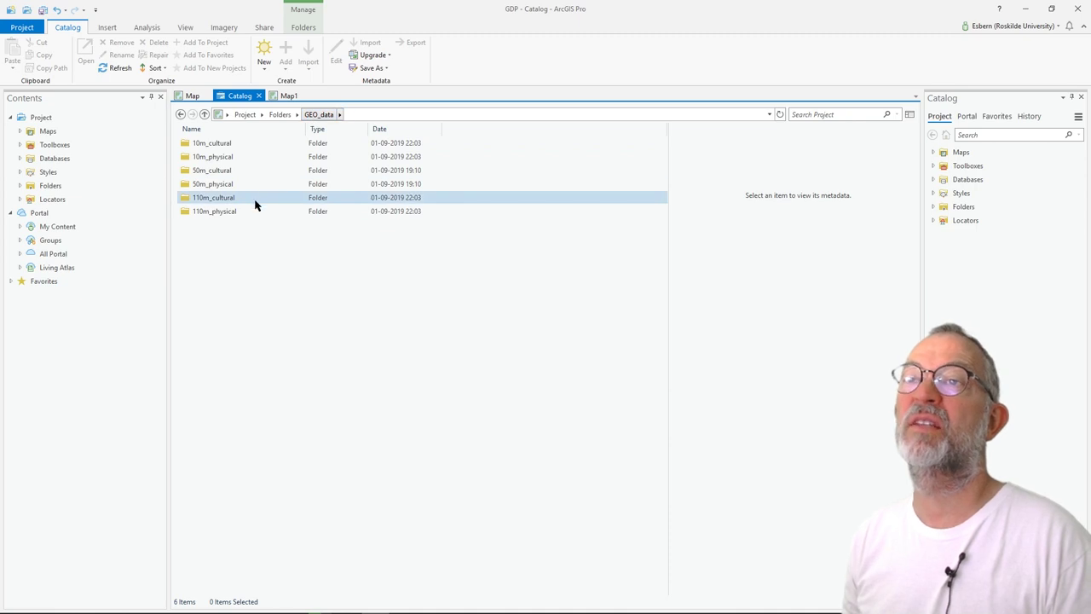
double_click(204, 157)
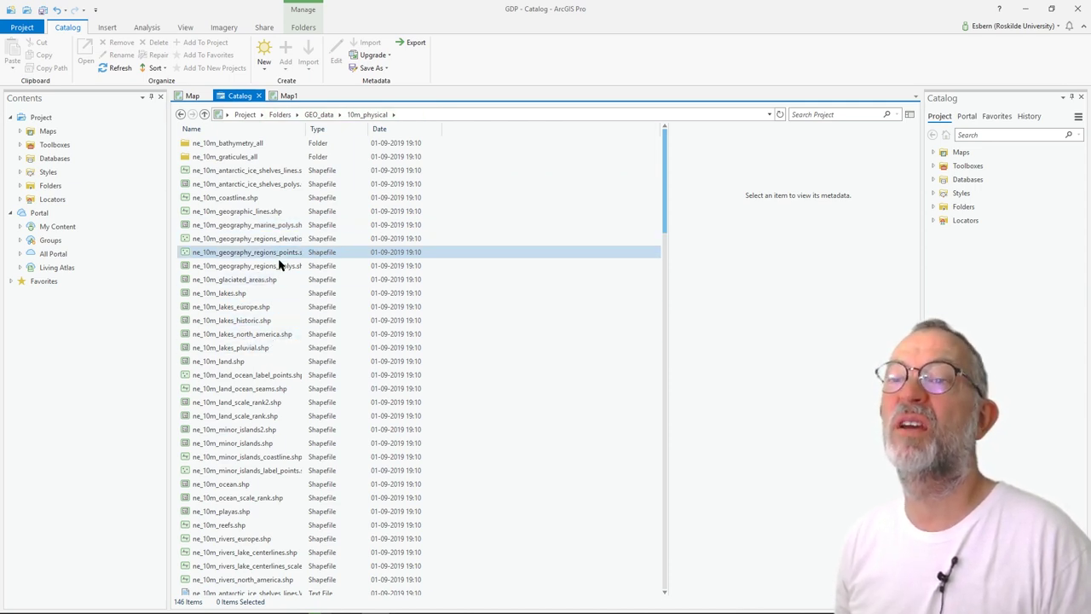
left_click(244, 485)
right_click(244, 485)
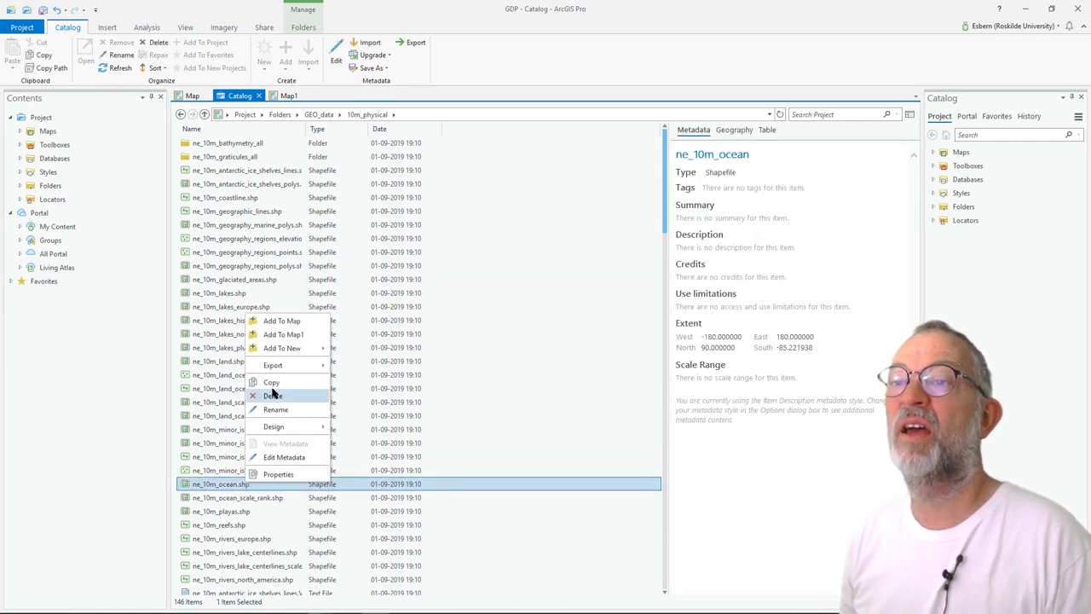
left_click(294, 335)
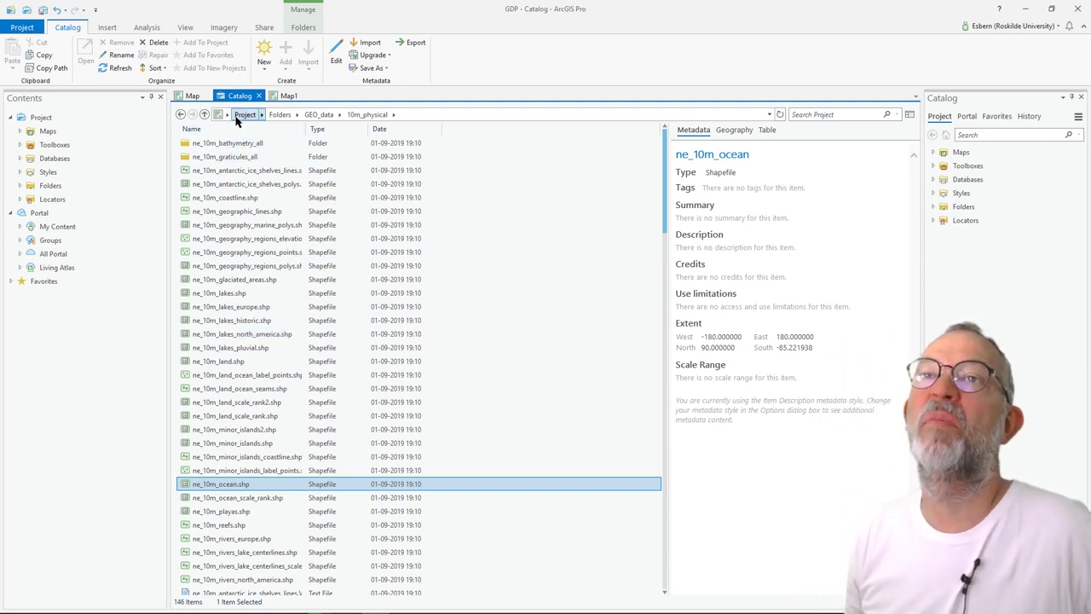
- Rename the project map with the 110m layers as World and the one with the 10m layers as EU
left_click(21, 135)
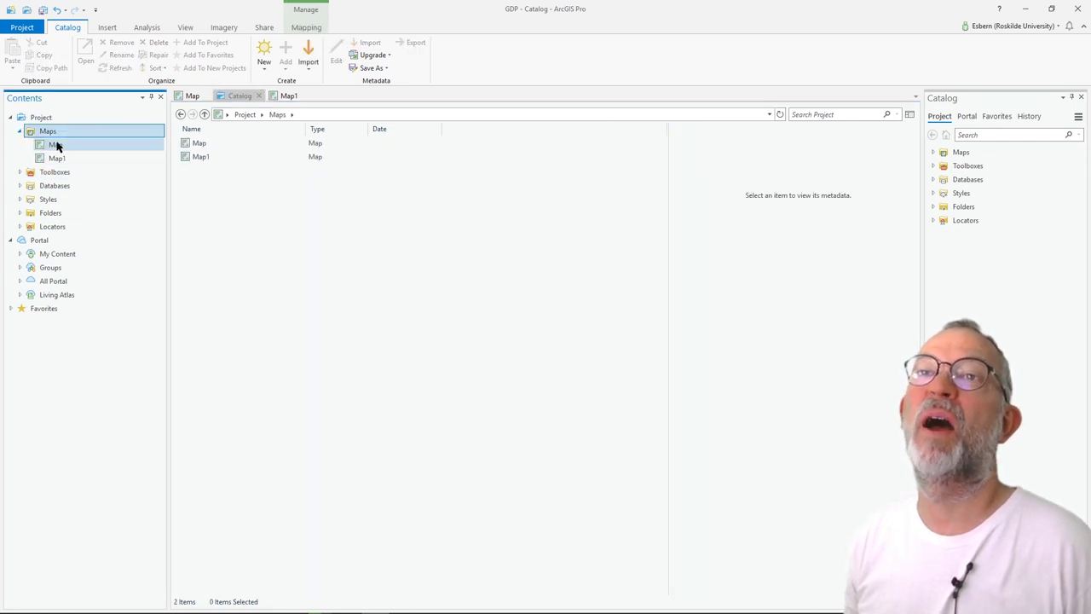
left_click(57, 145)
right_click(47, 146)
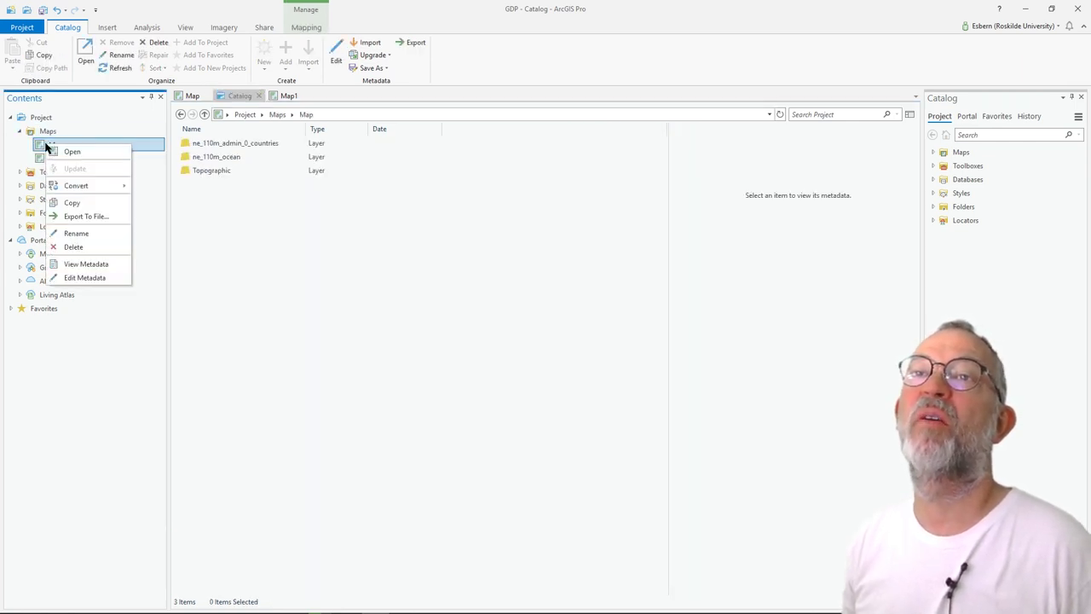
left_click(83, 232)
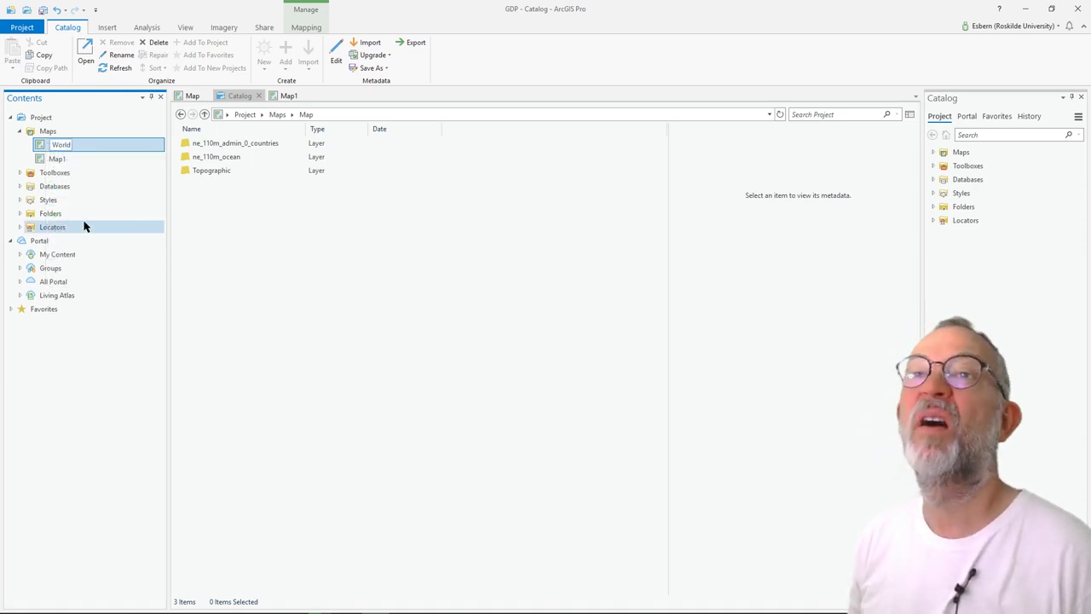
key("Return")
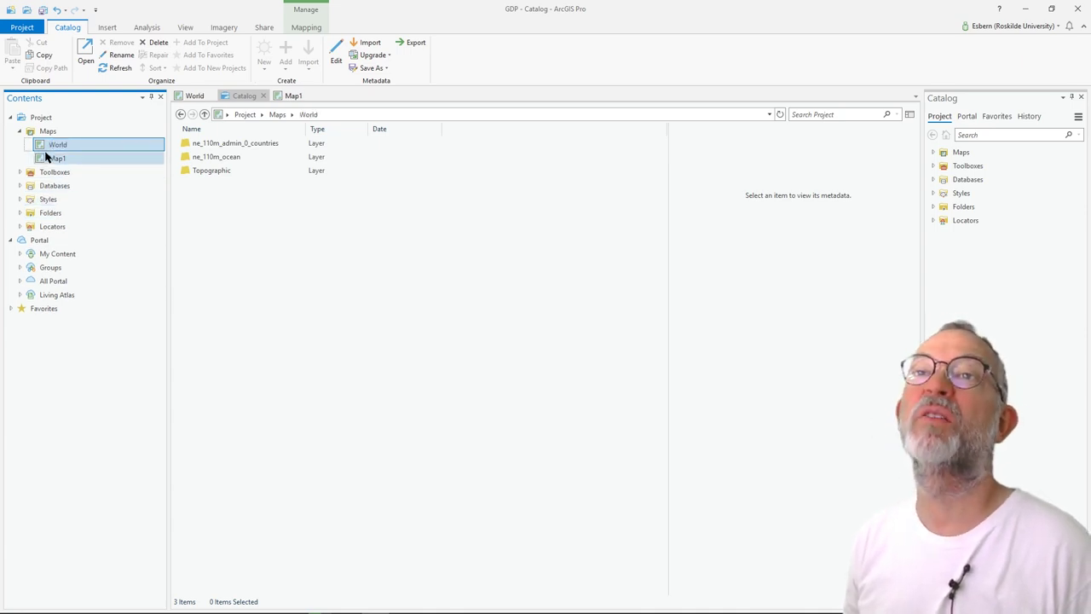
right_click(60, 162)
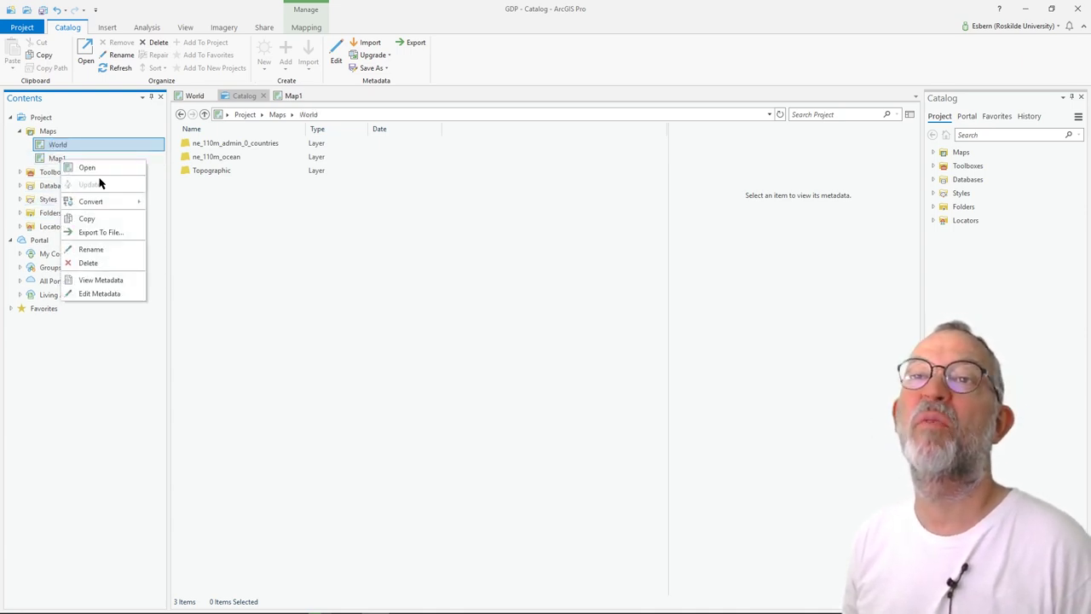
left_click(106, 249)
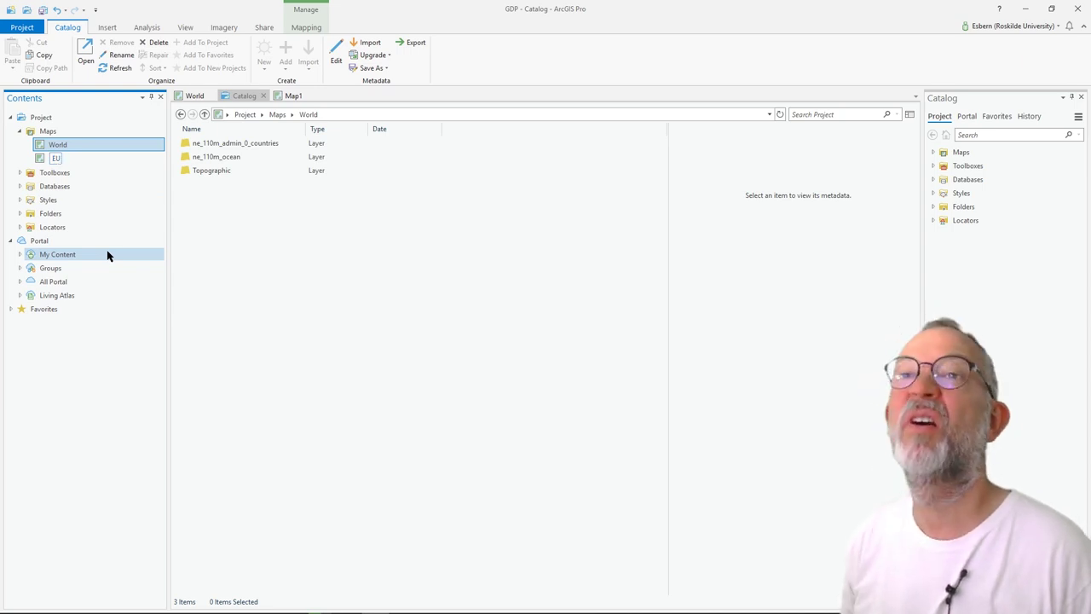
- Move the World view behind the Map1 view and look at the layers of both maps
left_click_drag(194, 96, 285, 100)
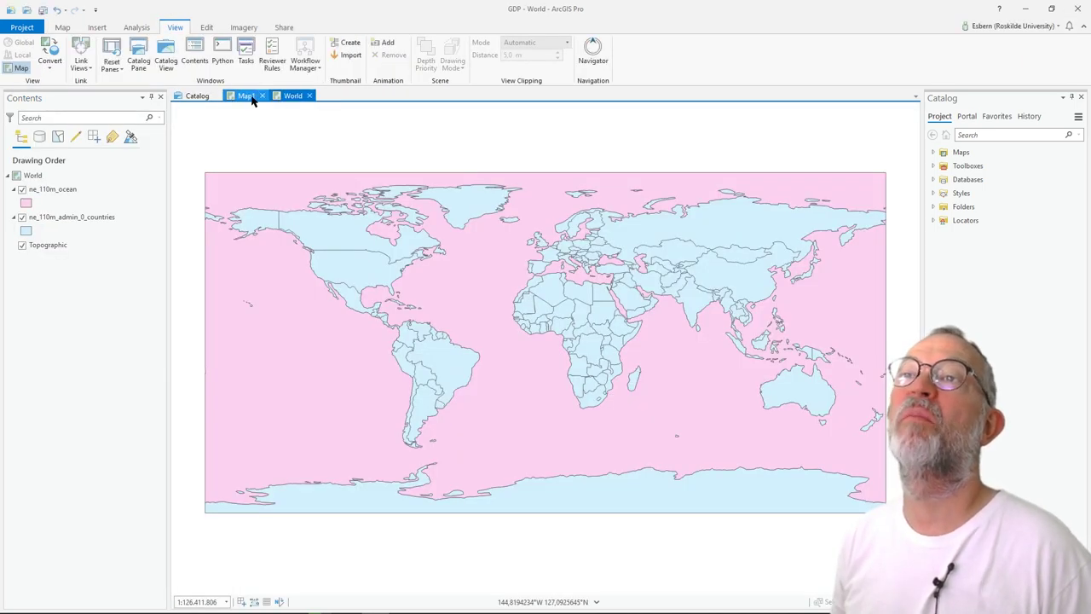
left_click(248, 96)
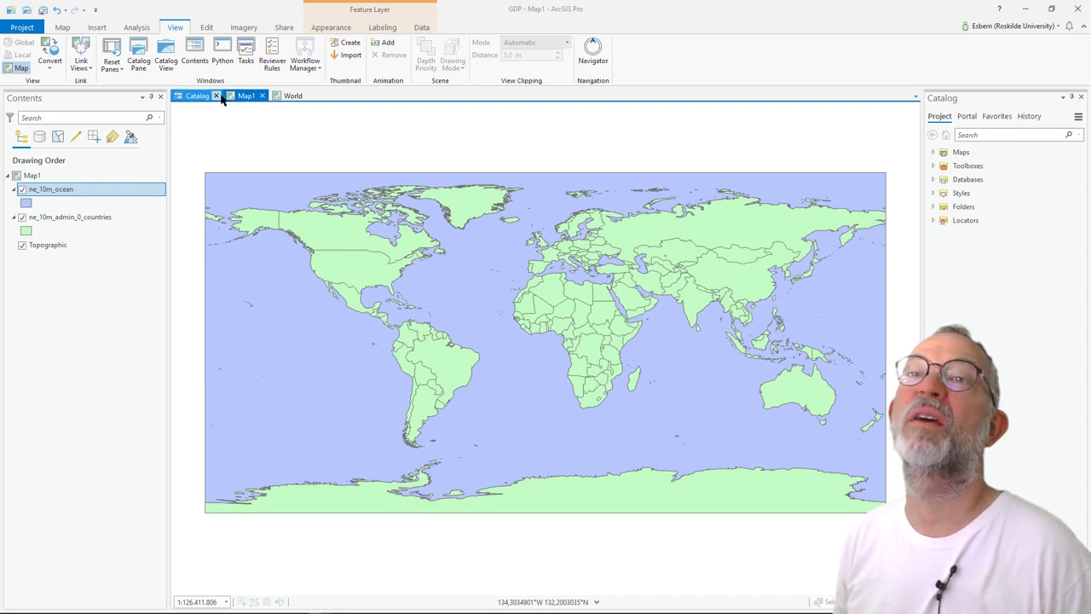
left_click(292, 96)
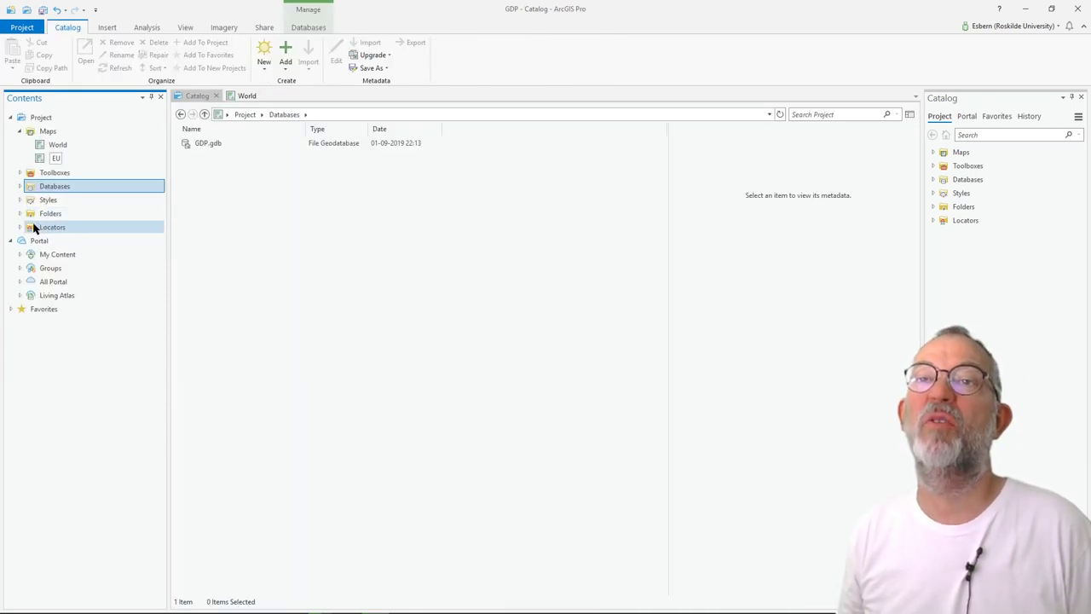
- Browse the project's folder connections and open the 10m_cultural folder inside GEO_data
left_click(23, 220)
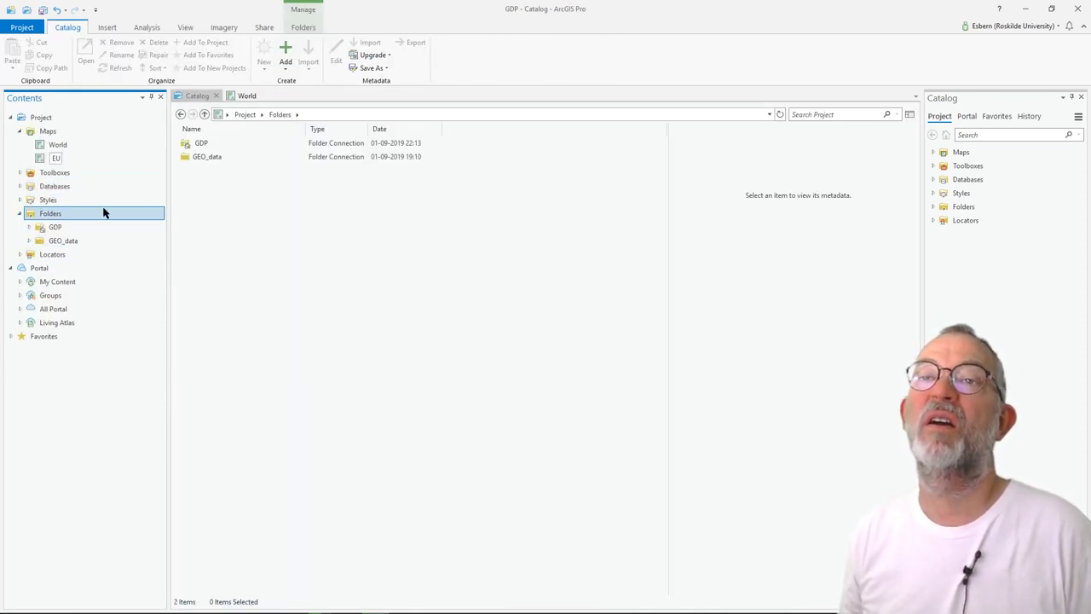
left_click(29, 241)
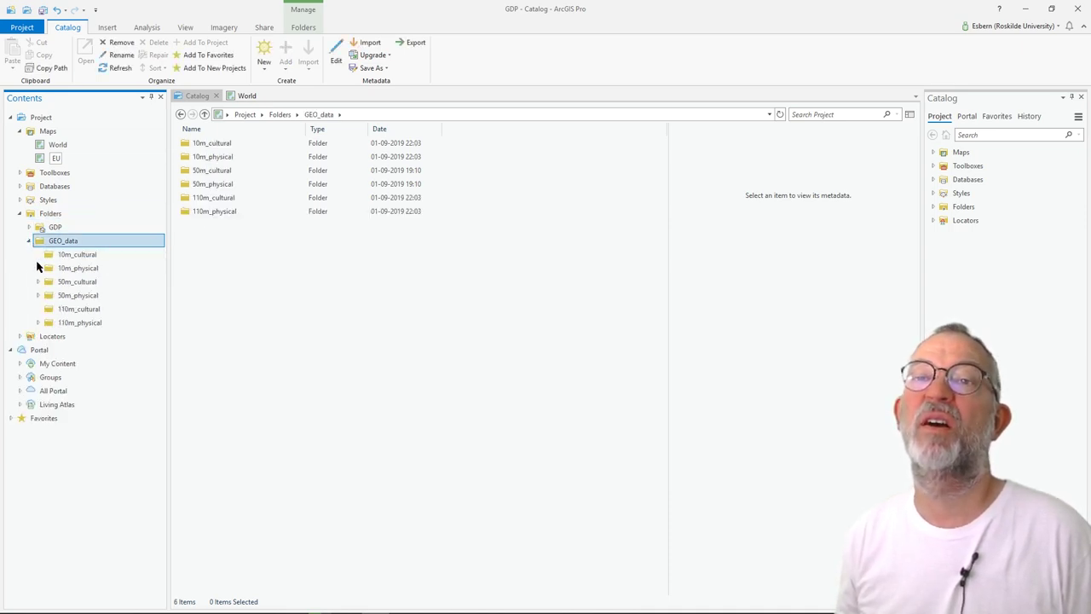
left_click(65, 254)
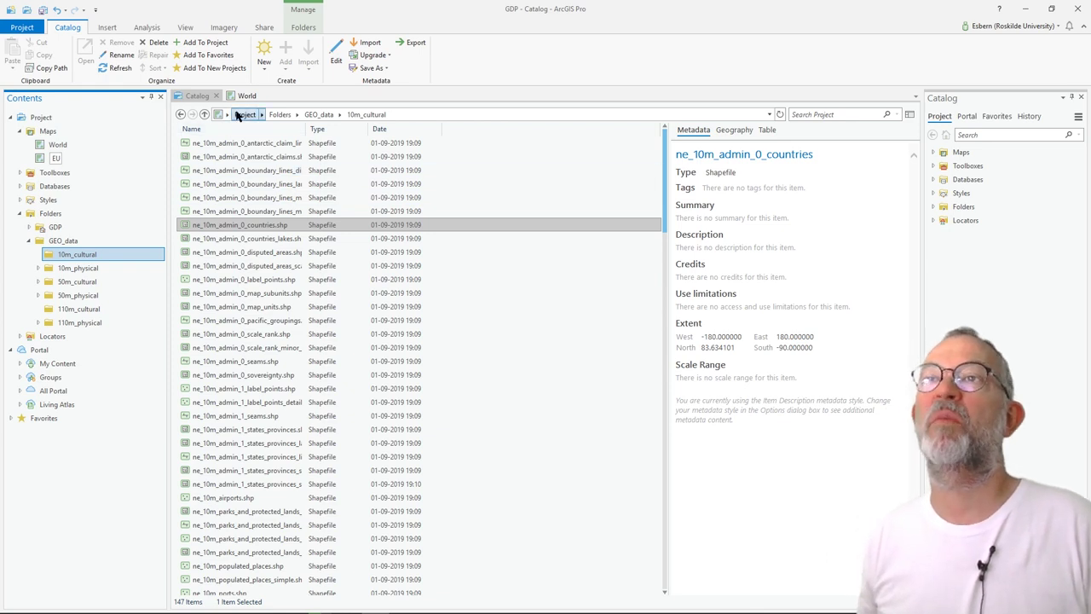
- Return to the World map and zoom out to view its full extent
left_click(247, 95)
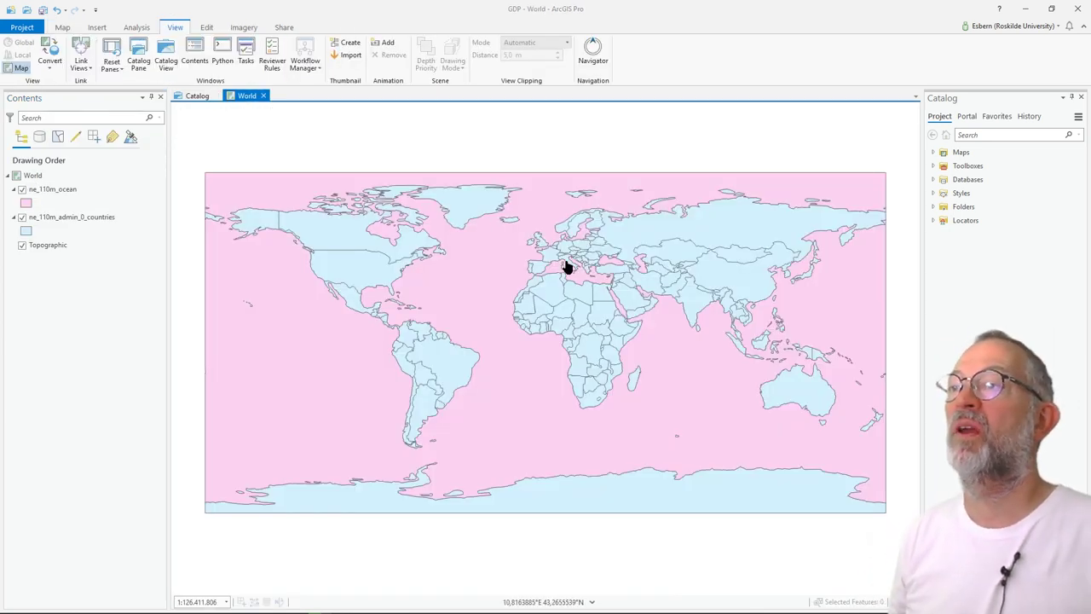
scroll(597, 292, "down", 2)
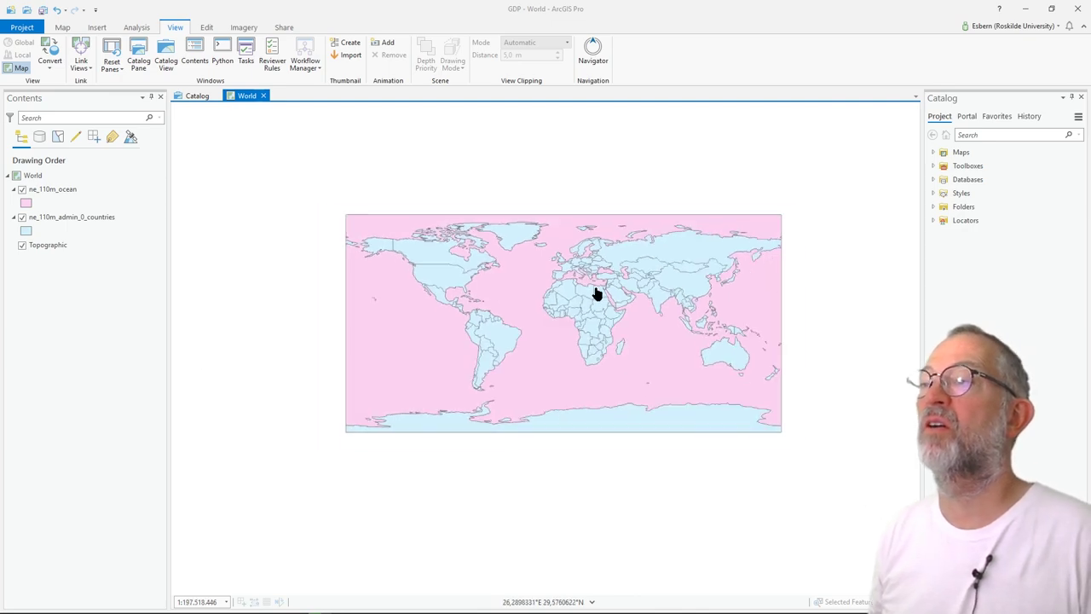
- Inspect Egypt's attributes in an enlarged pop-up down to the population and GDP fields, and close it
scroll(597, 293, "up", 10)
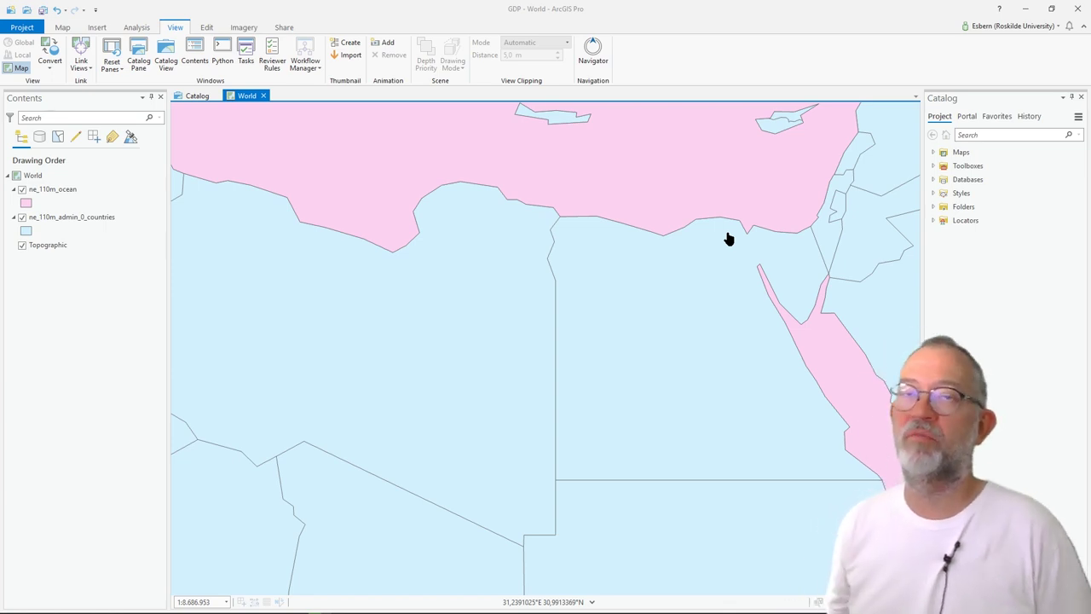
left_click(691, 305)
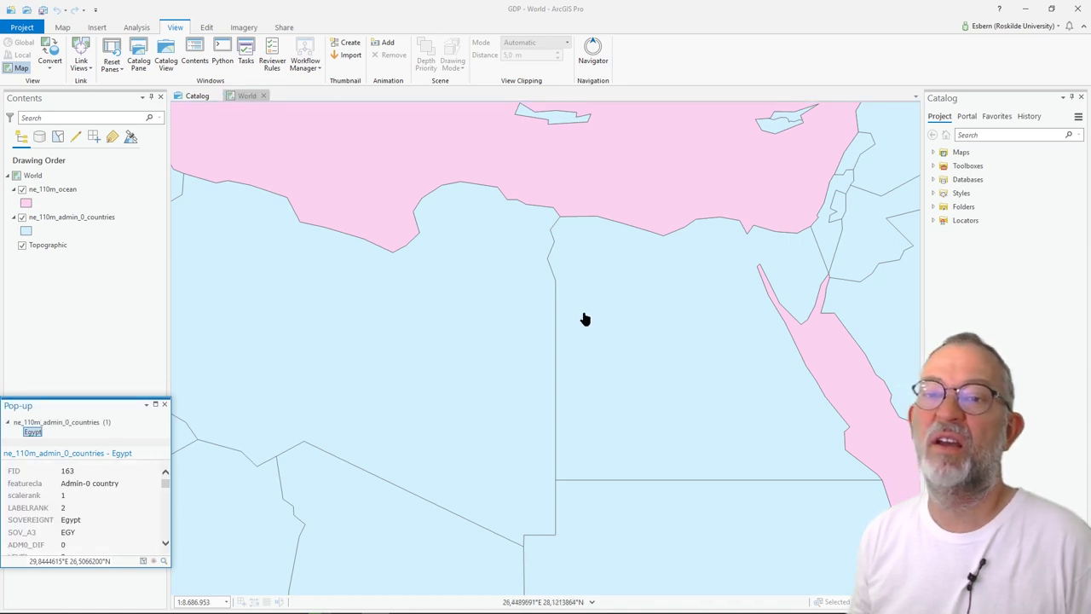
left_click_drag(77, 407, 309, 213)
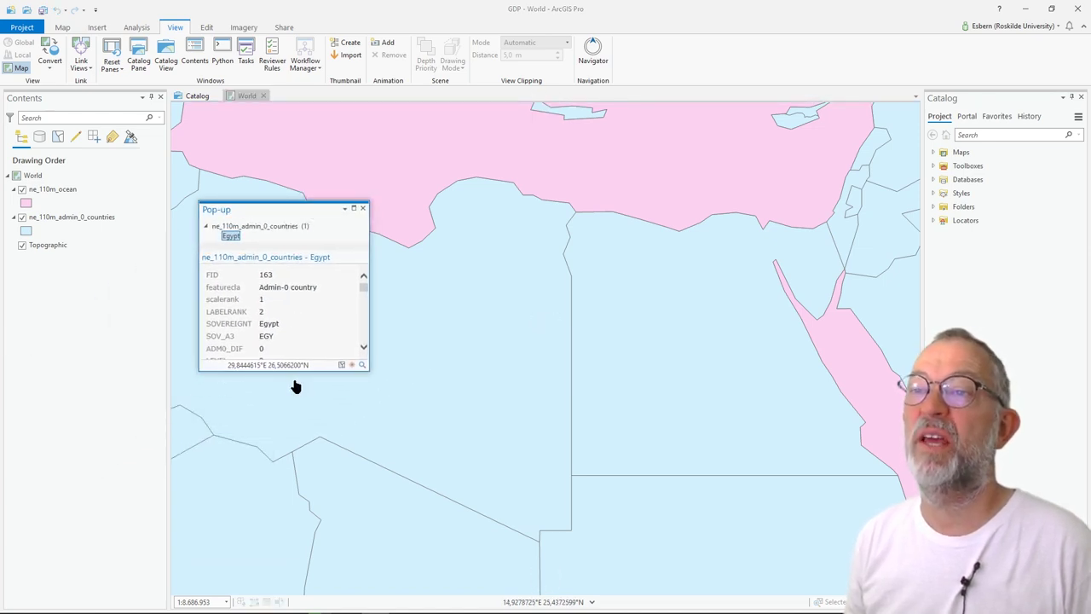
left_click_drag(296, 373, 320, 564)
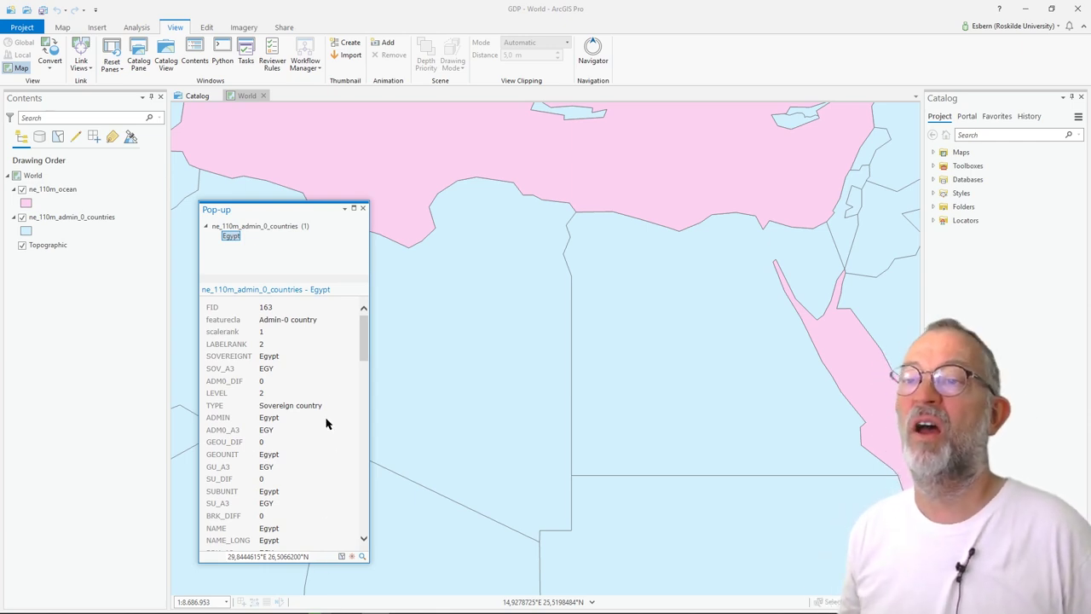
left_click_drag(362, 344, 364, 399)
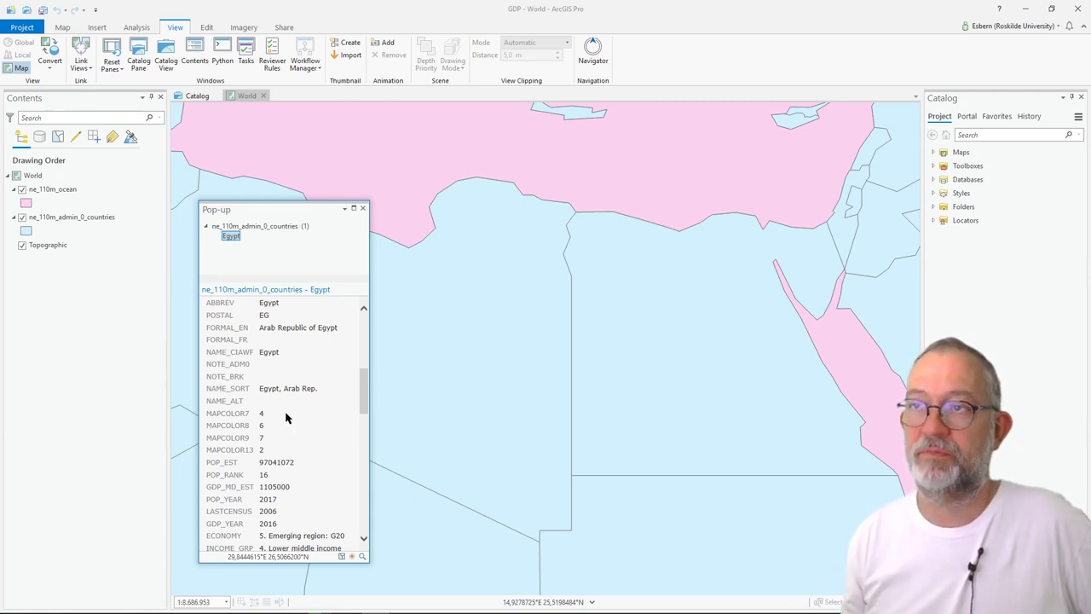
left_click(362, 209)
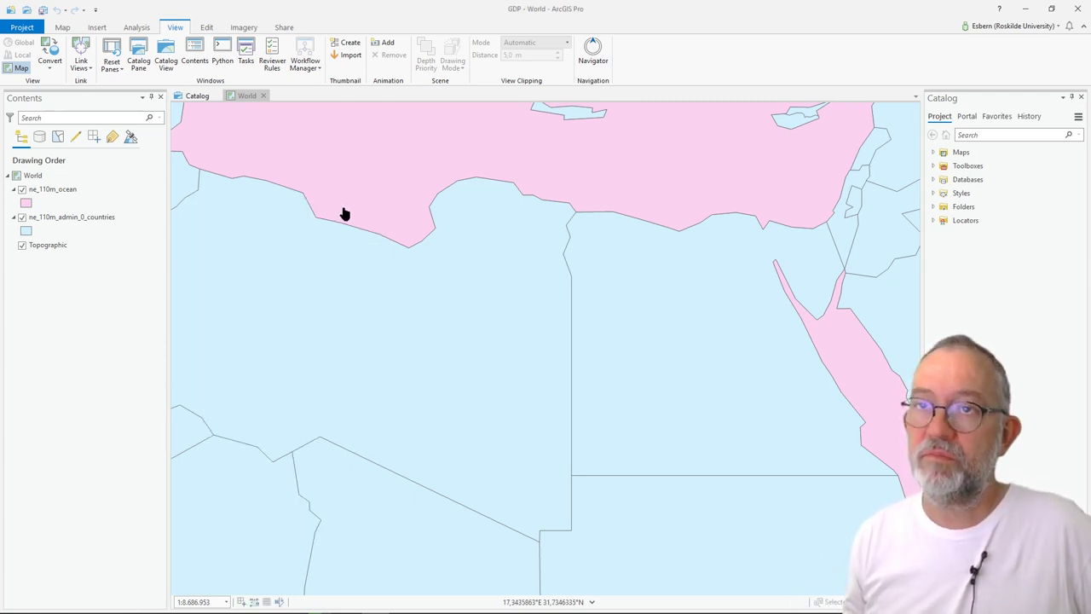
- Zoom to the extent of the ne_110m_admin_0_countries layer and remove the Topographic basemap from the World map
right_click(106, 217)
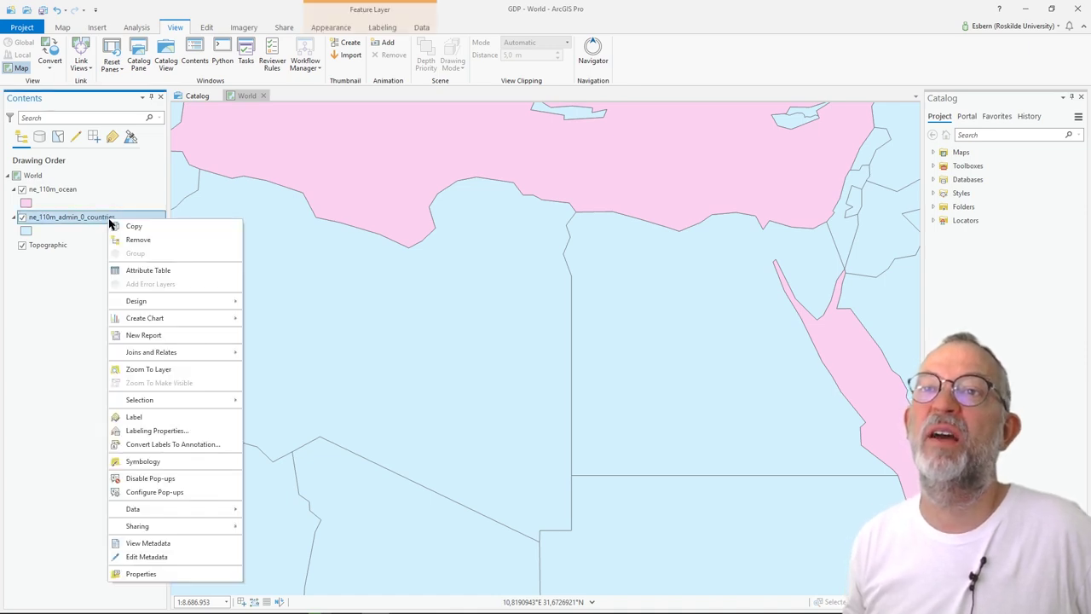
left_click(178, 369)
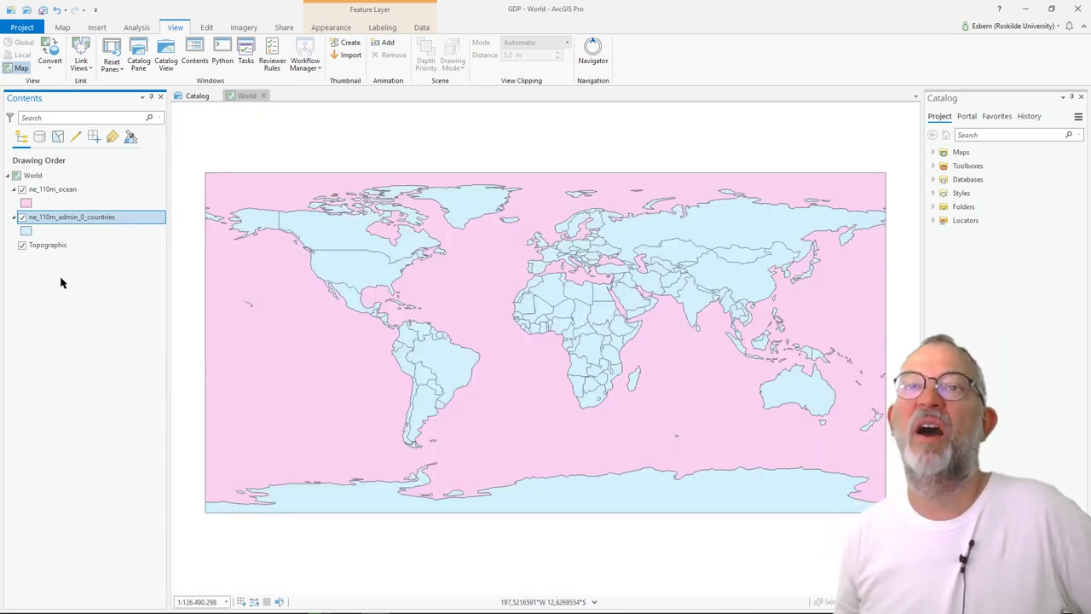
right_click(59, 249)
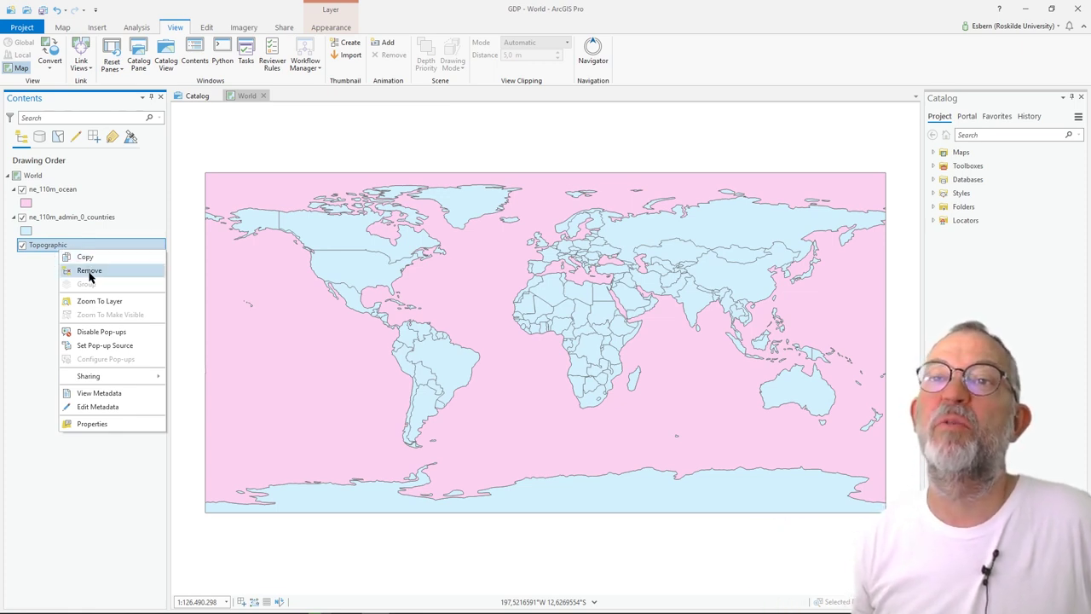
left_click(88, 270)
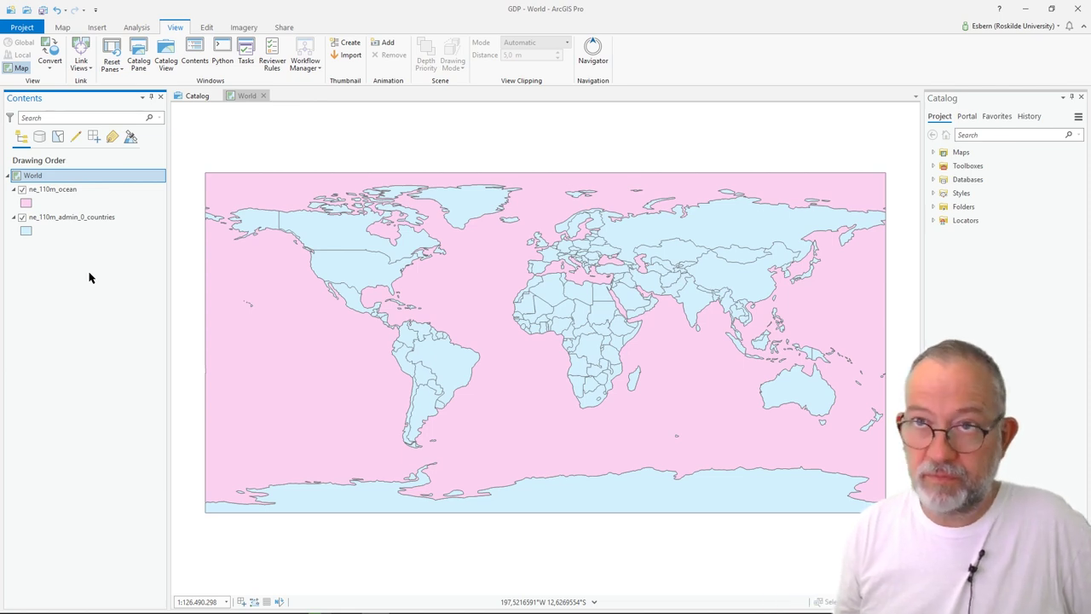
- Apply the blue Water (area) polygon symbol to the ne_110m_ocean layer
left_click(29, 204)
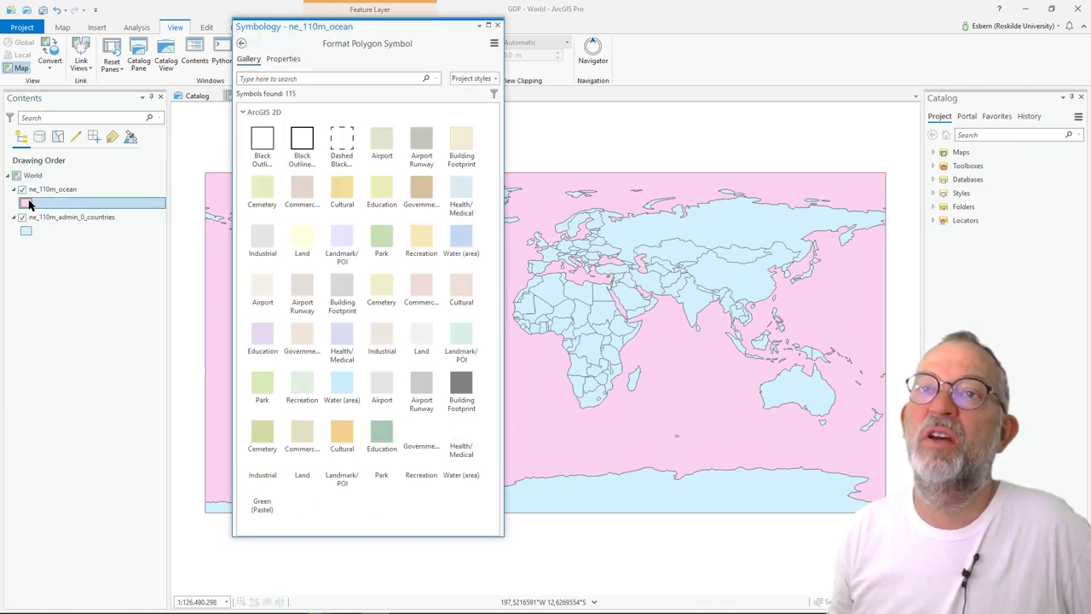
left_click(461, 243)
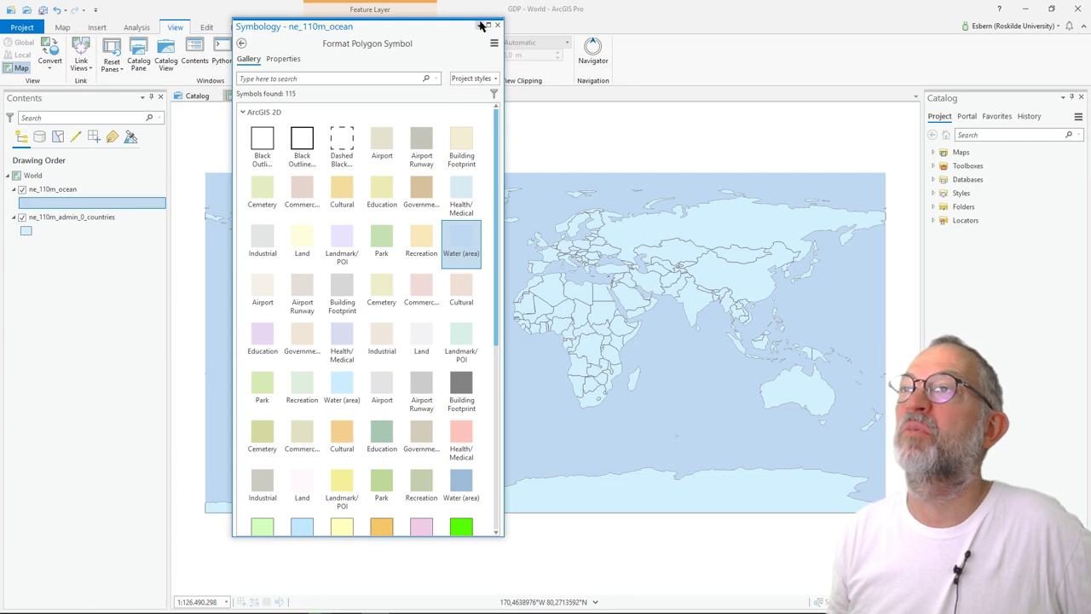
left_click(497, 25)
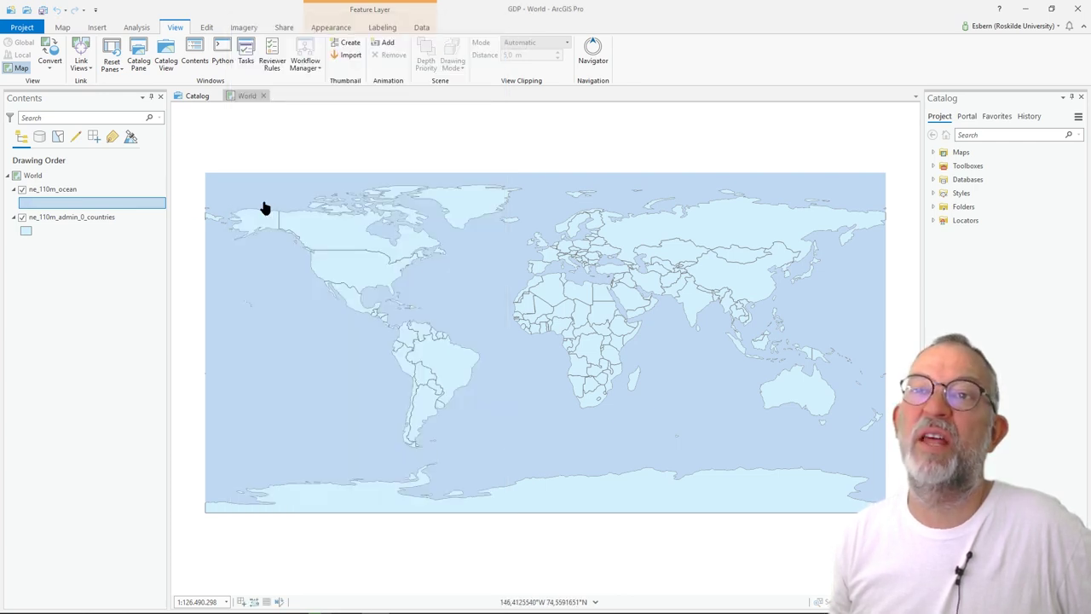
- Symbolize the ne_110m_admin_0_countries layer with Graduated Colors based on the GDP_MD_EST field
left_click(84, 218)
right_click(83, 224)
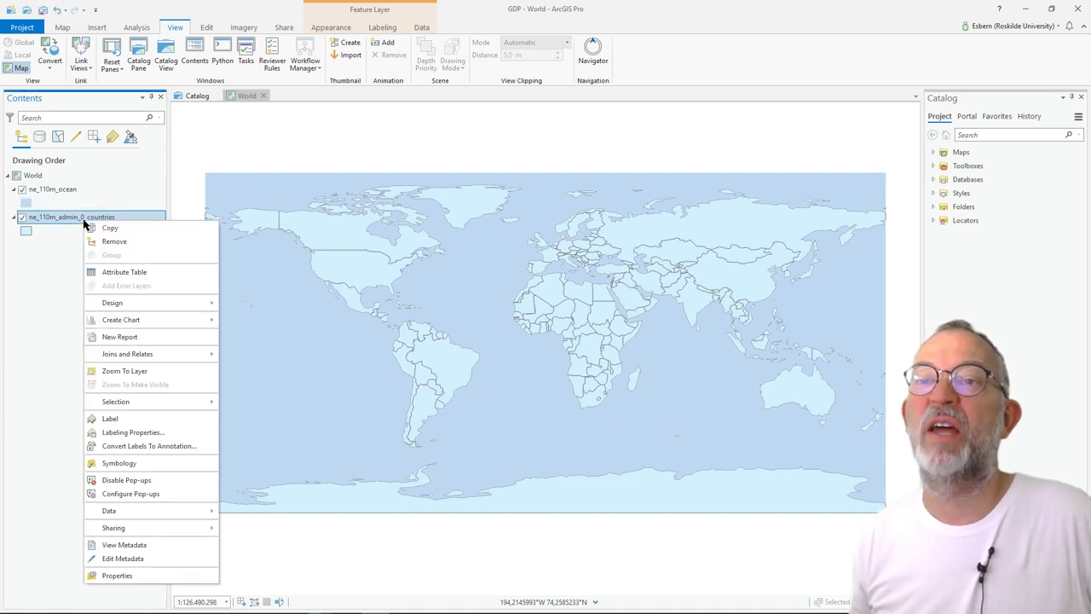
left_click(158, 464)
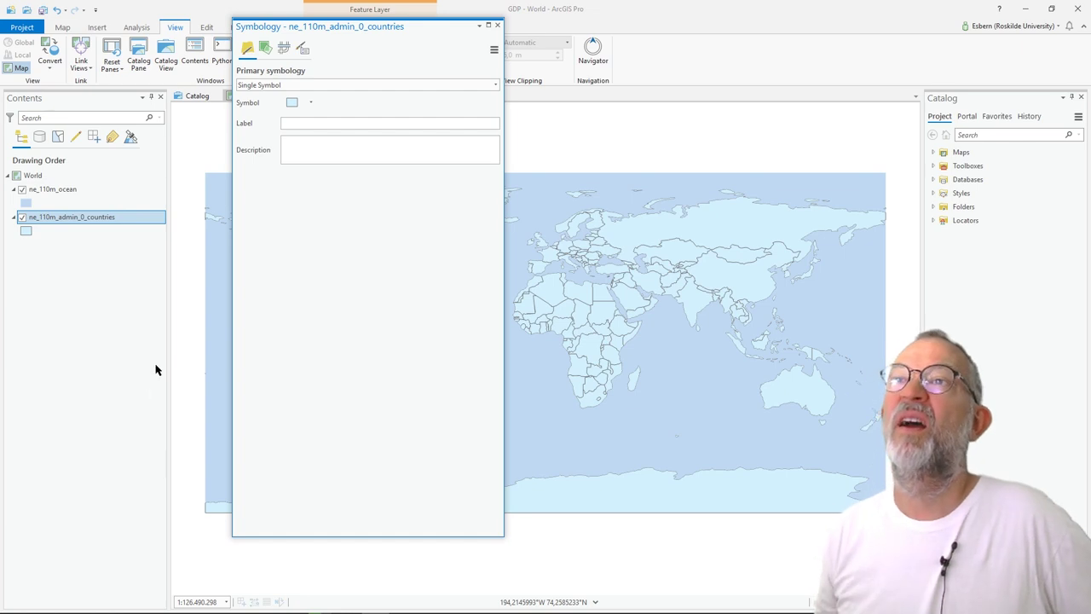
left_click(339, 85)
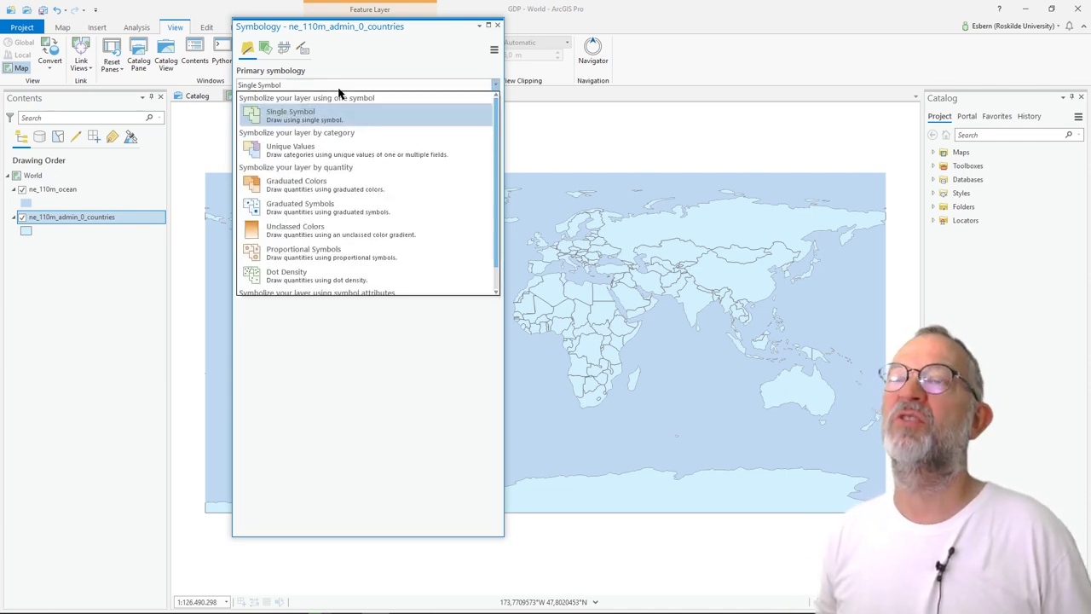
left_click(329, 186)
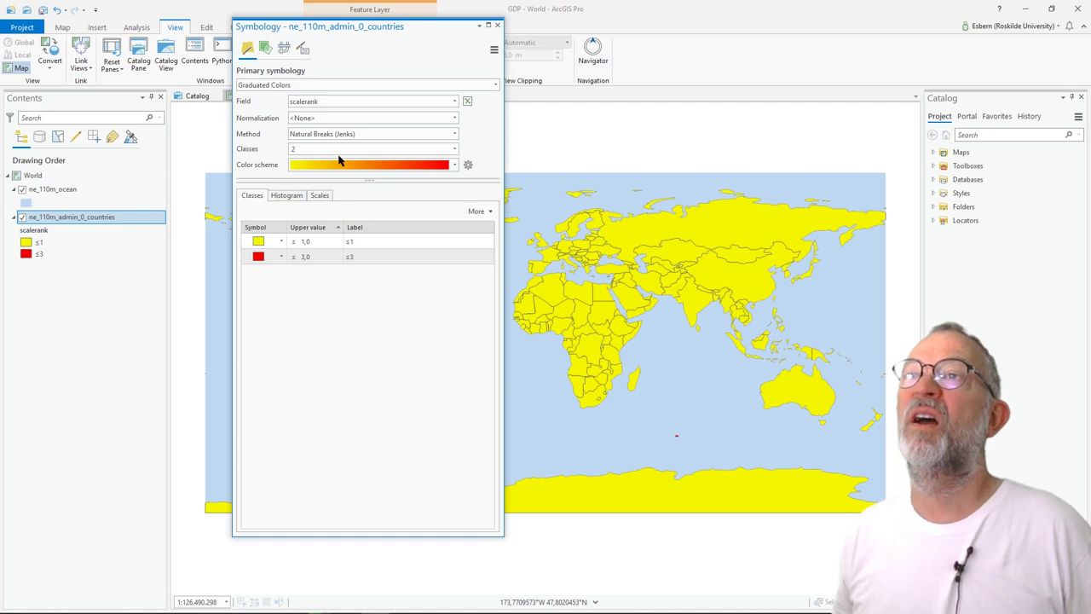
left_click(455, 100)
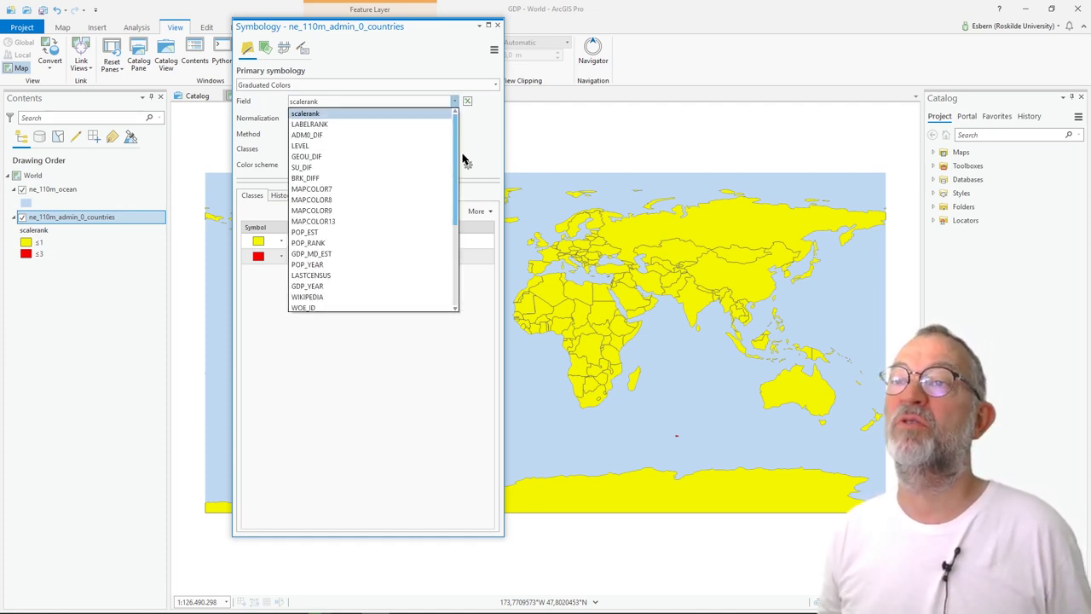
left_click(372, 254)
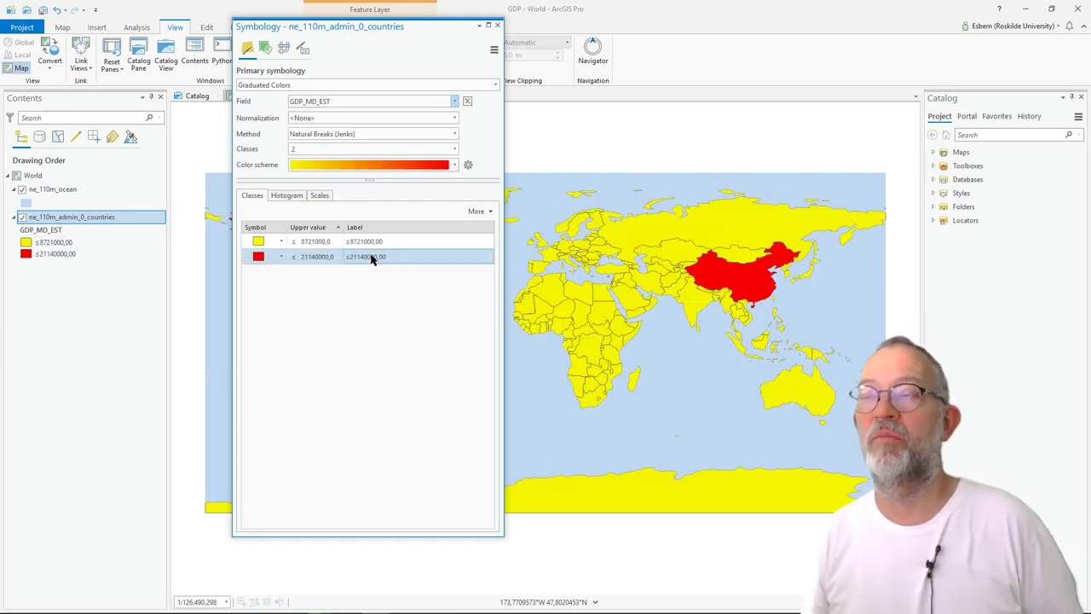
- Classify the GDP values into 10 classes with the Equal Interval method and view their histogram
left_click(454, 150)
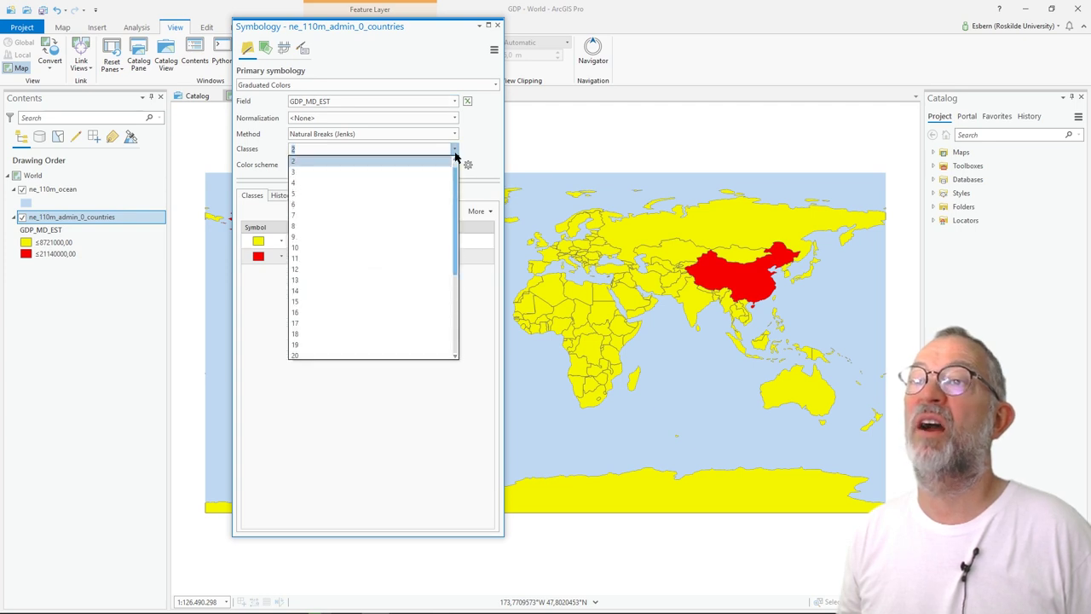
left_click(402, 247)
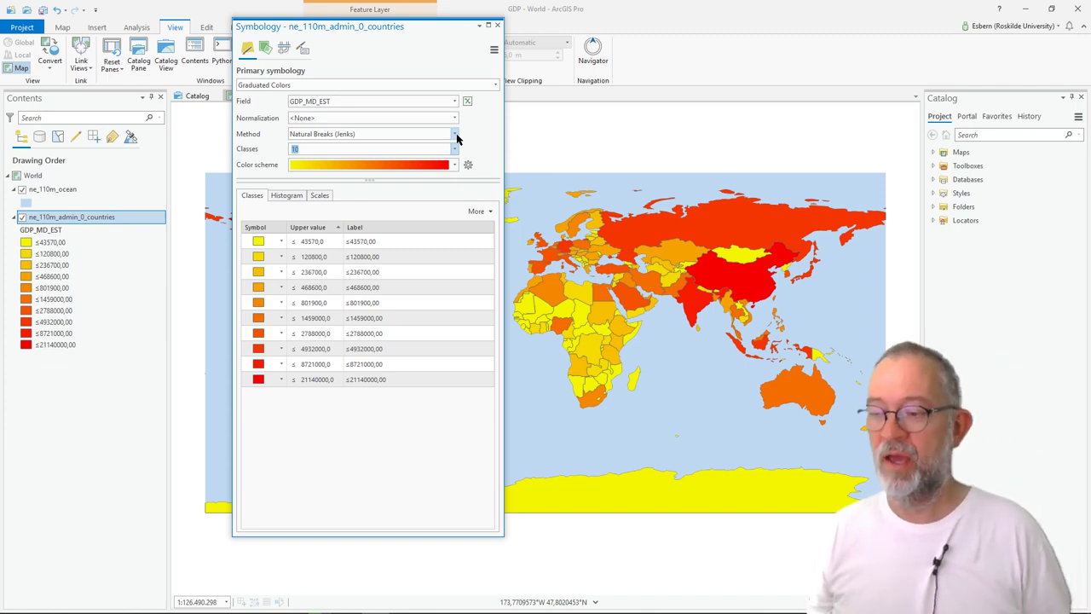
left_click(455, 135)
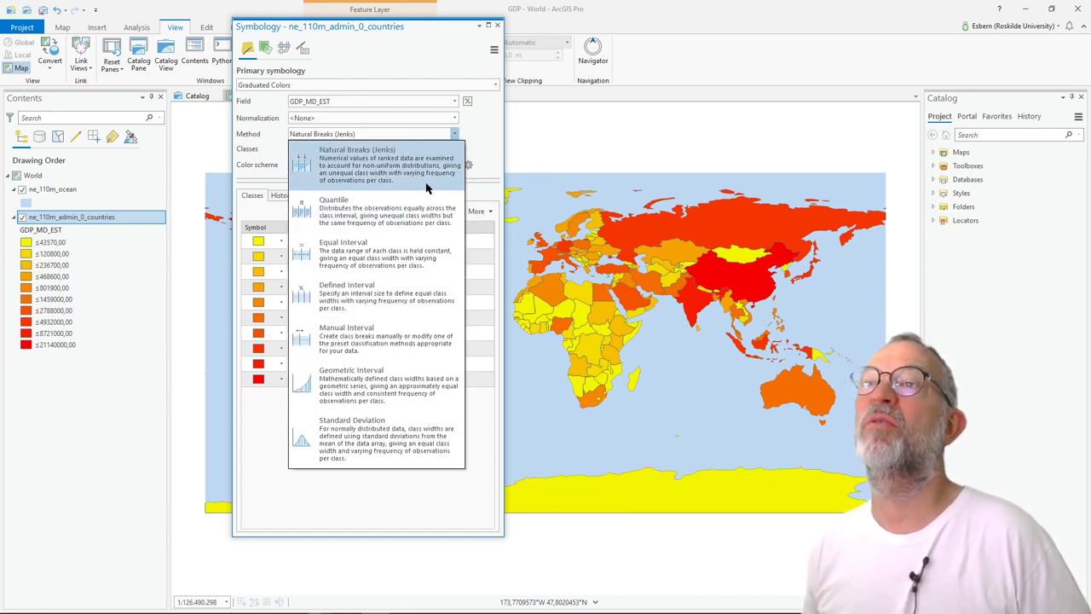
left_click(424, 255)
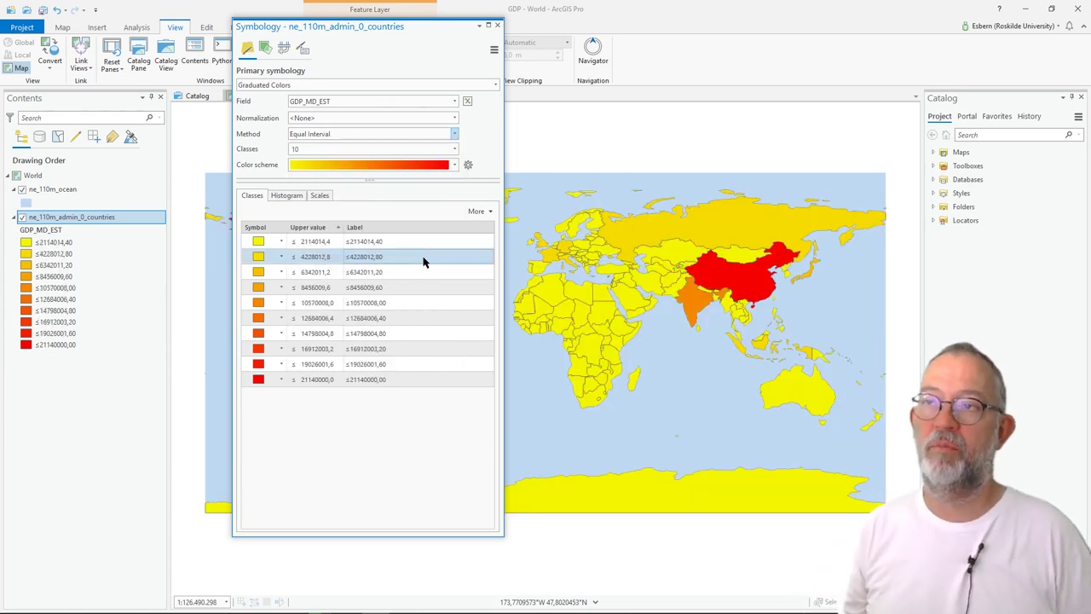
left_click(288, 199)
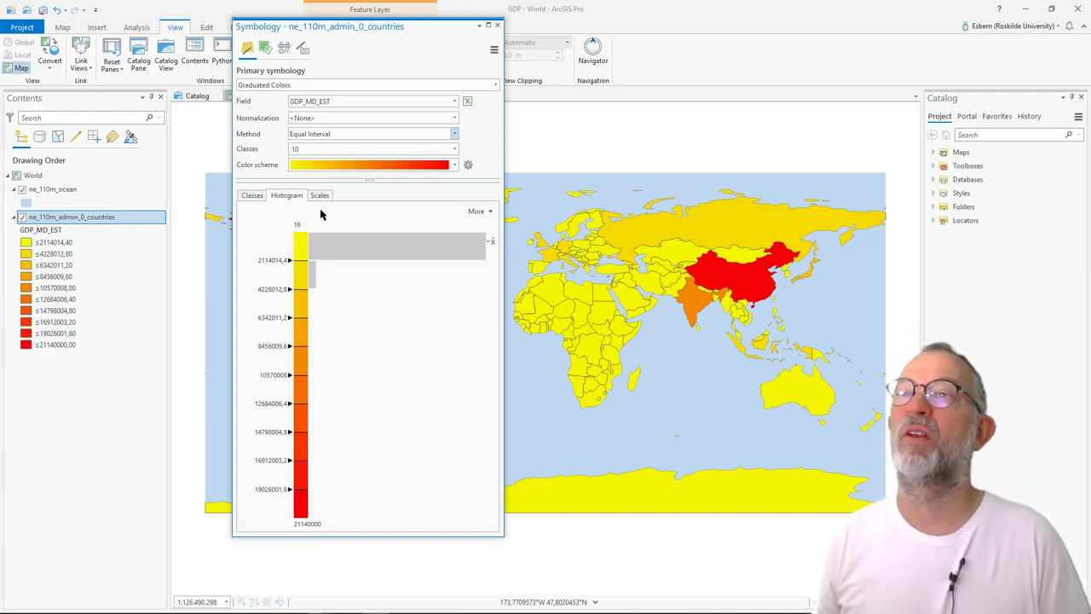
- Change the classification method to Quantile and return to the list of classes
left_click(376, 135)
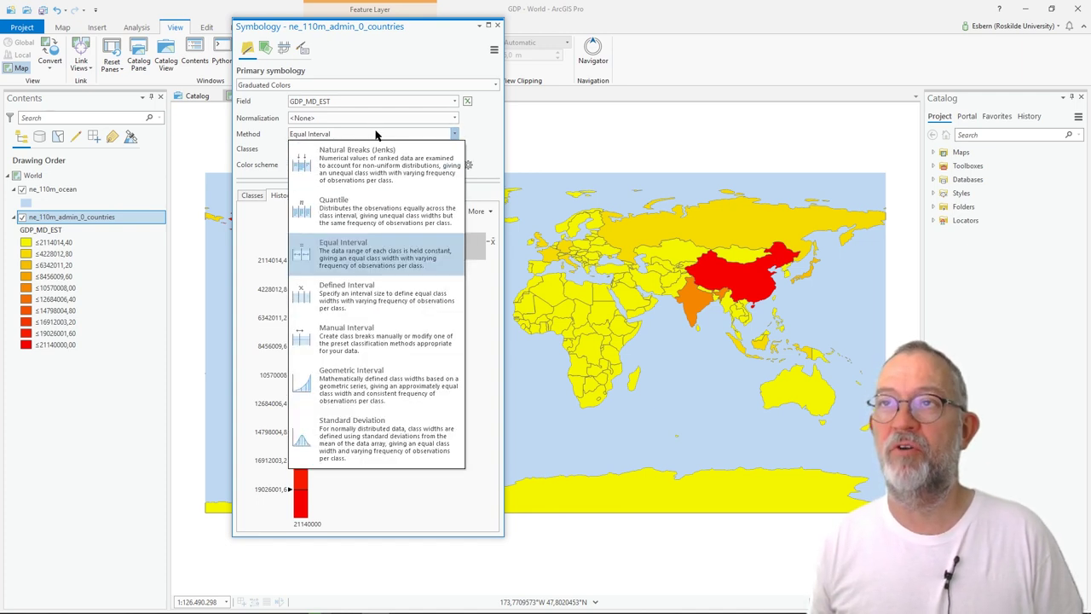
left_click(390, 218)
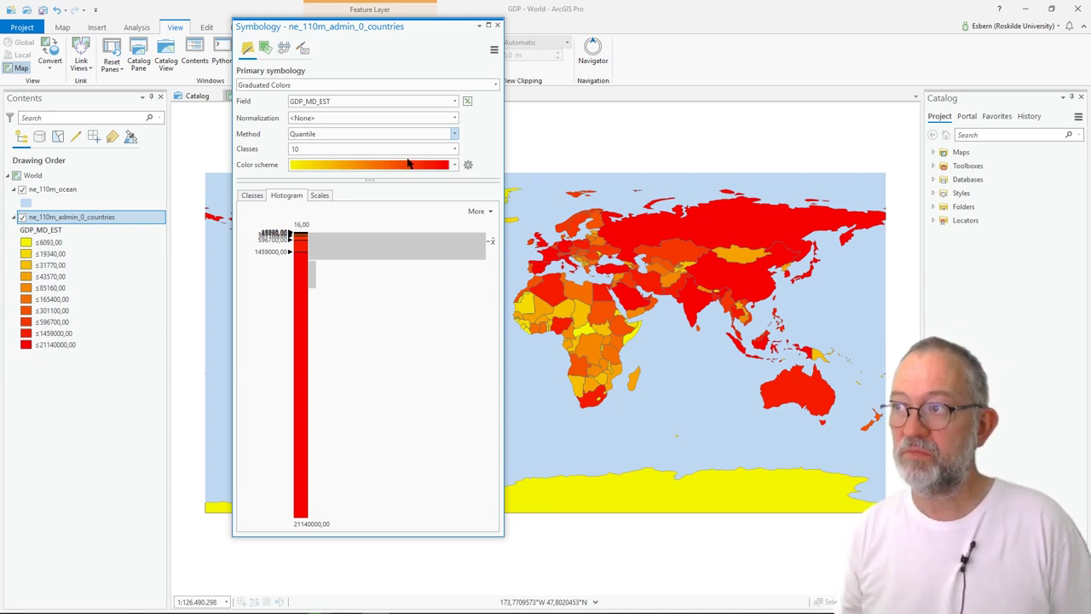
left_click(252, 197)
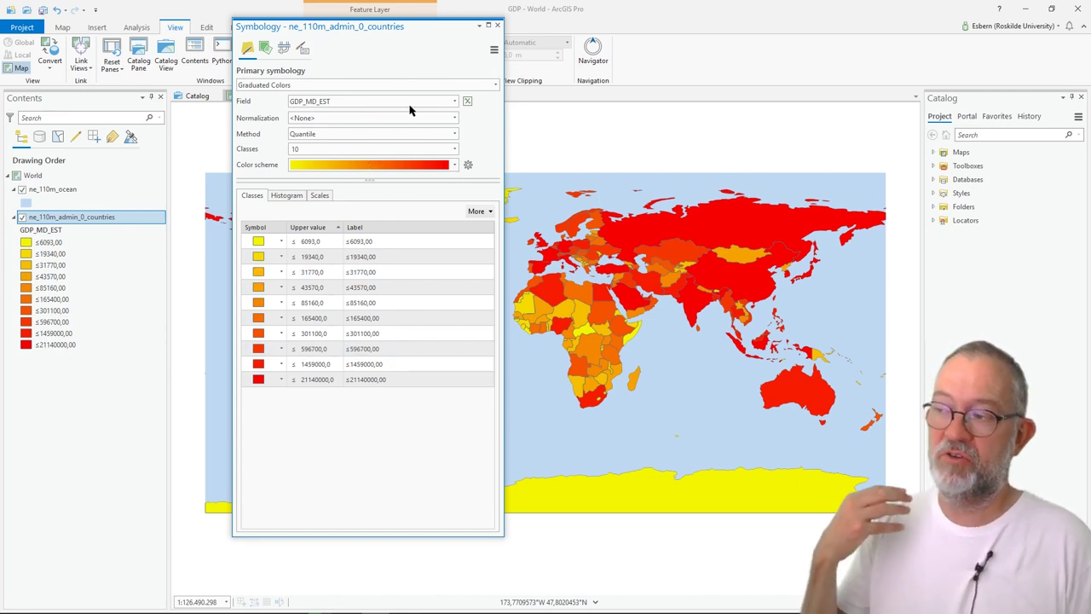
- Look at the slide "The inner working of a GIS mapping project" and return to ArcGIS Pro
key("alt+Tab")
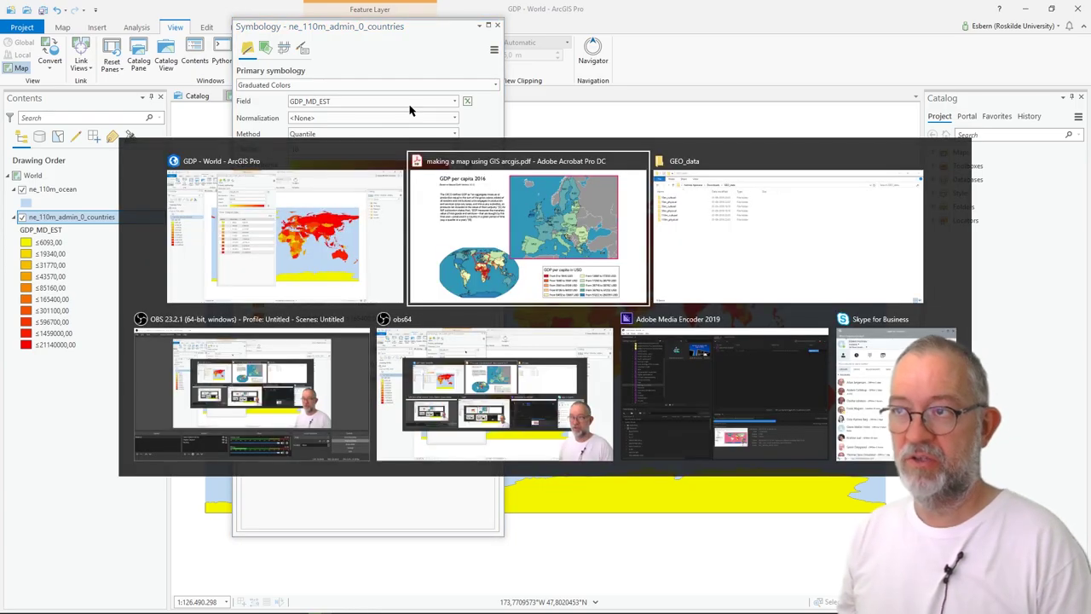
key("alt+Tab")
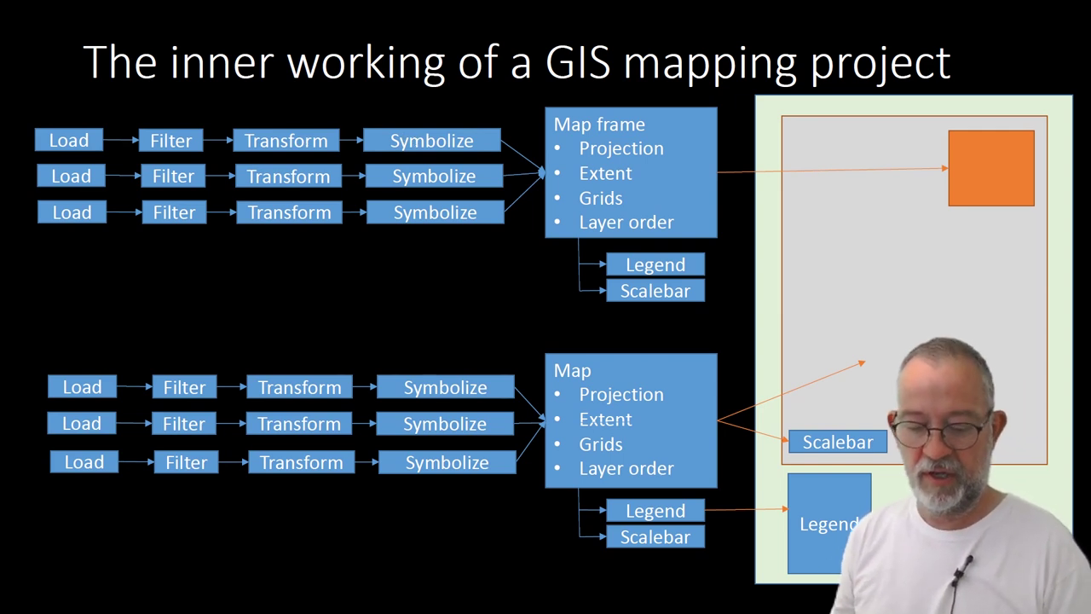
key("alt+Tab")
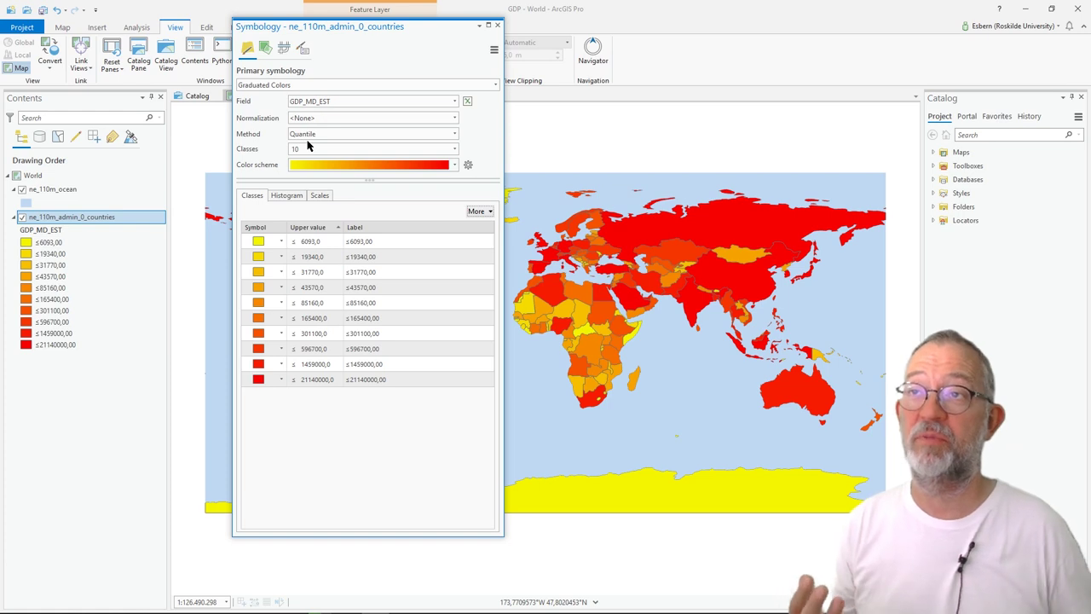
- Start a custom Arcade expression for the symbology field that multiplies GDP_MD_EST by 100000 and ends with a division sign
left_click(469, 101)
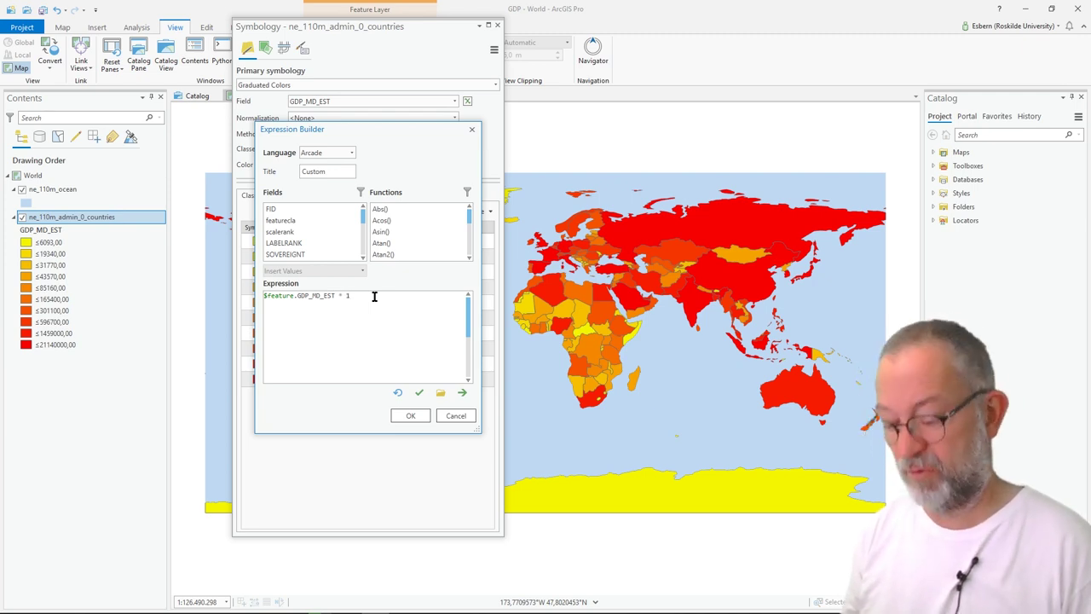
type("0000")
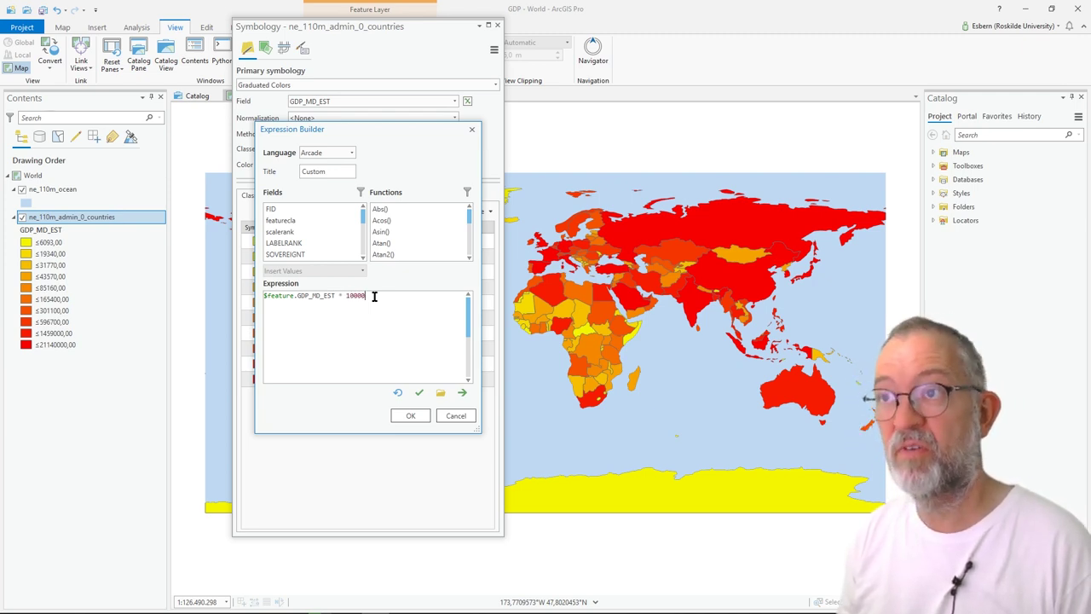
type("/")
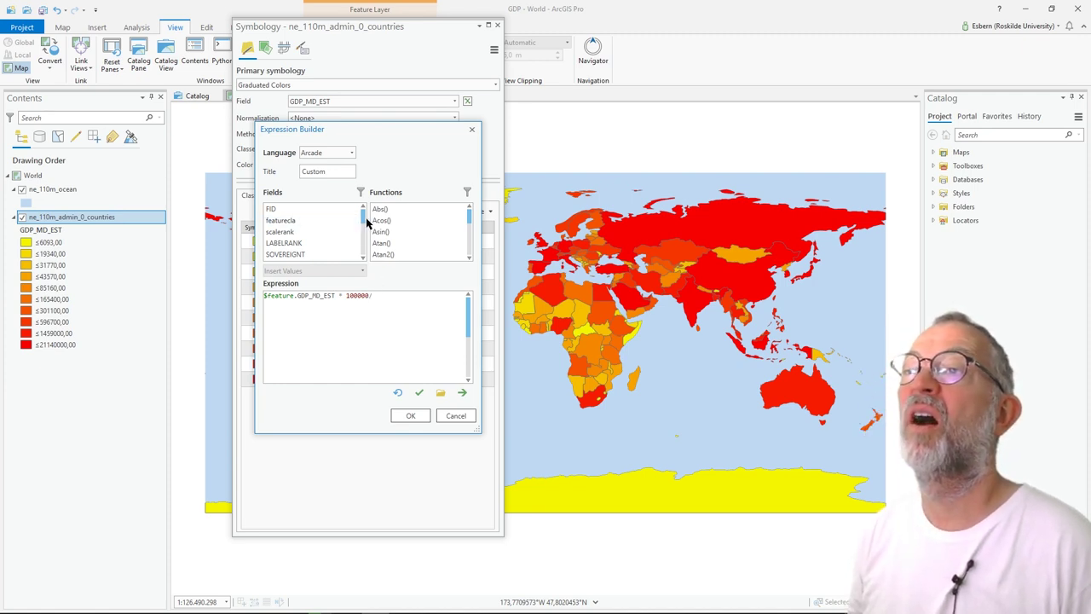
- Complete the expression as $feature.GDP_MD_EST * 100000/$feature.POP_EST, verify it and apply it to the symbology
scroll(365, 223, "down", 3)
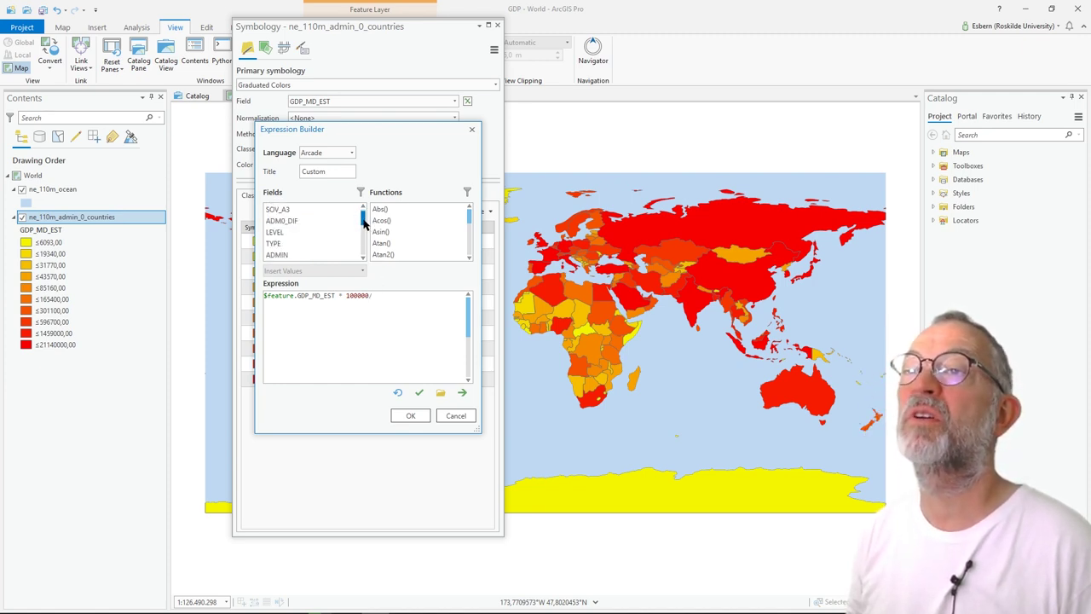
scroll(365, 223, "down", 3)
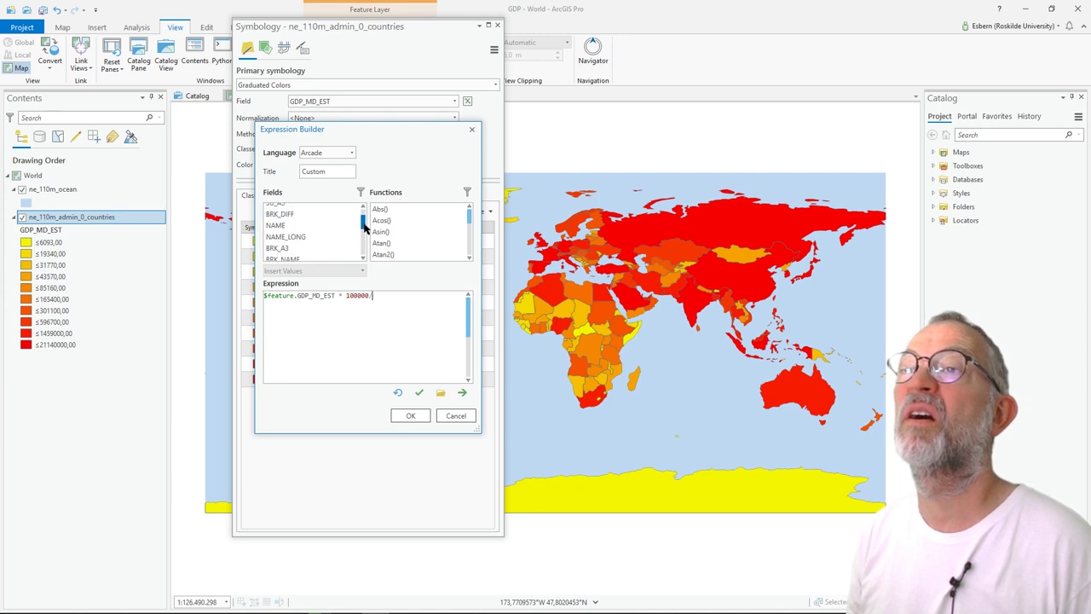
scroll(365, 226, "down", 4)
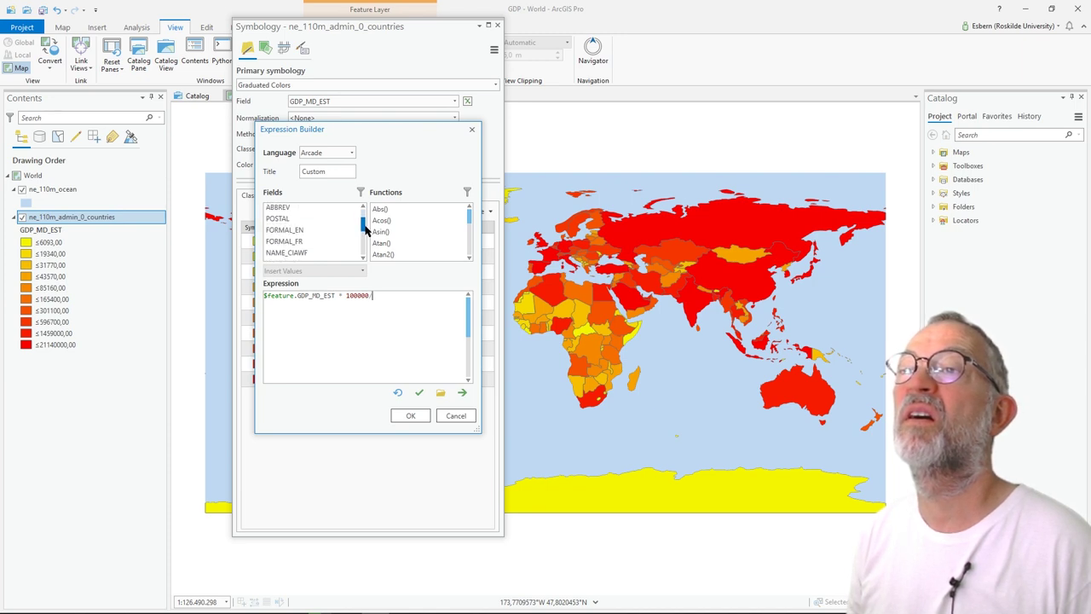
scroll(364, 228, "down", 6)
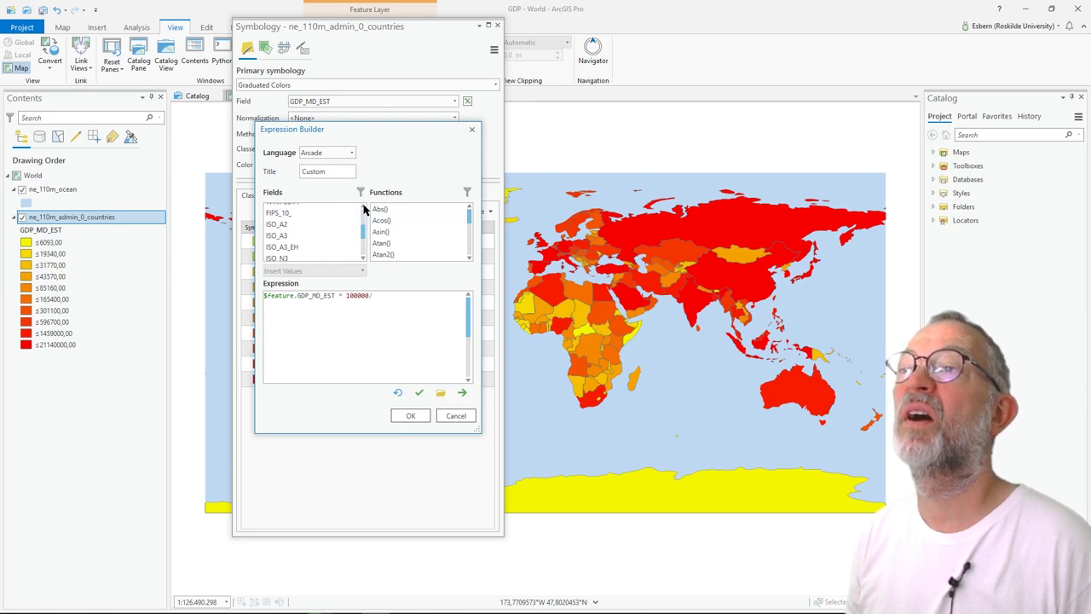
scroll(364, 209, "up", 2)
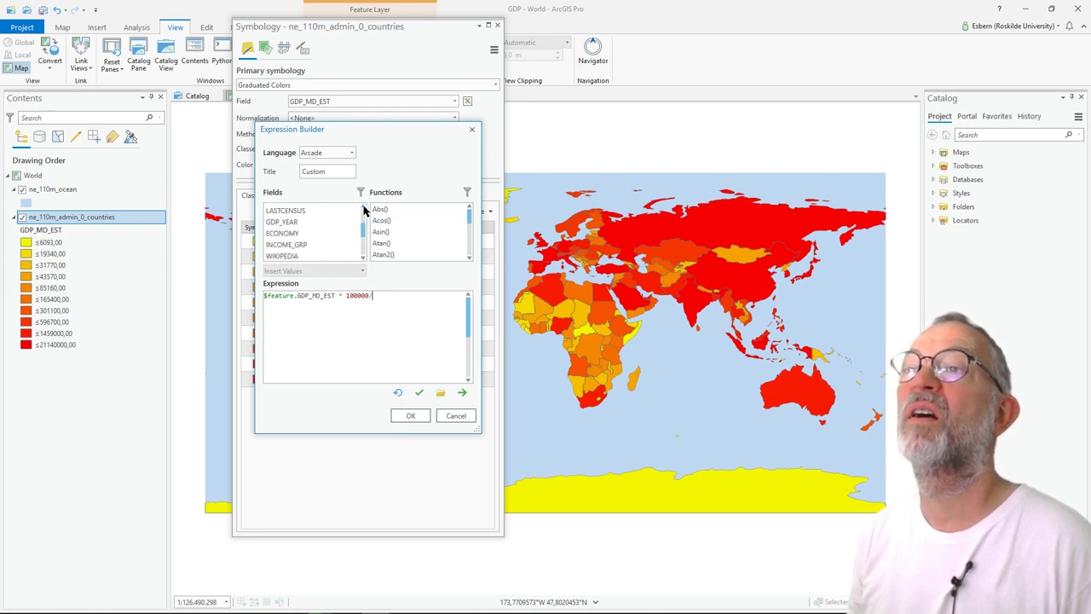
scroll(364, 209, "up", 2)
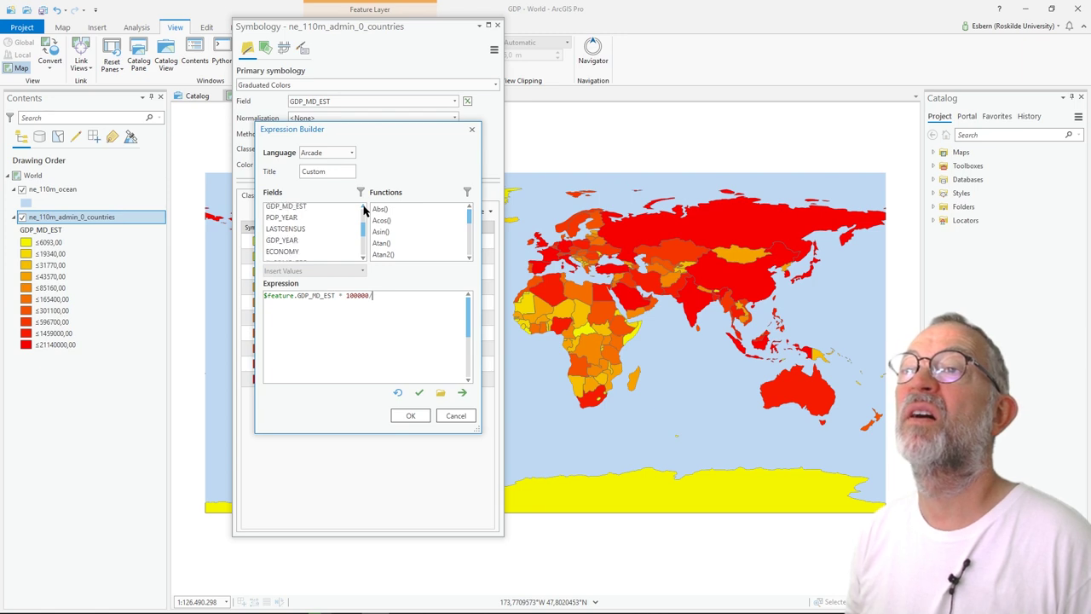
scroll(365, 209, "up", 2)
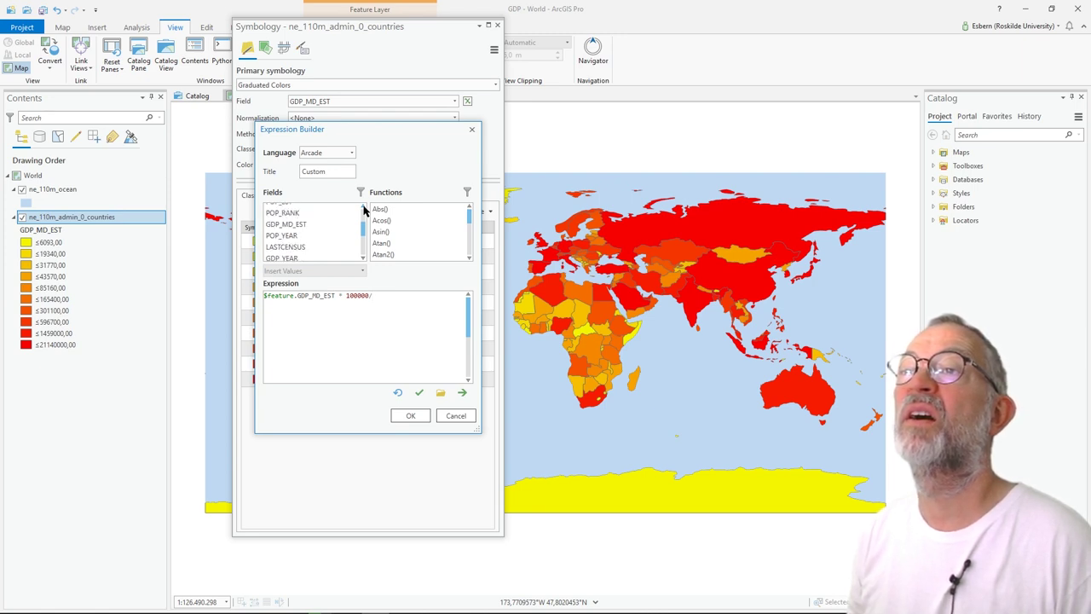
scroll(365, 209, "up", 1)
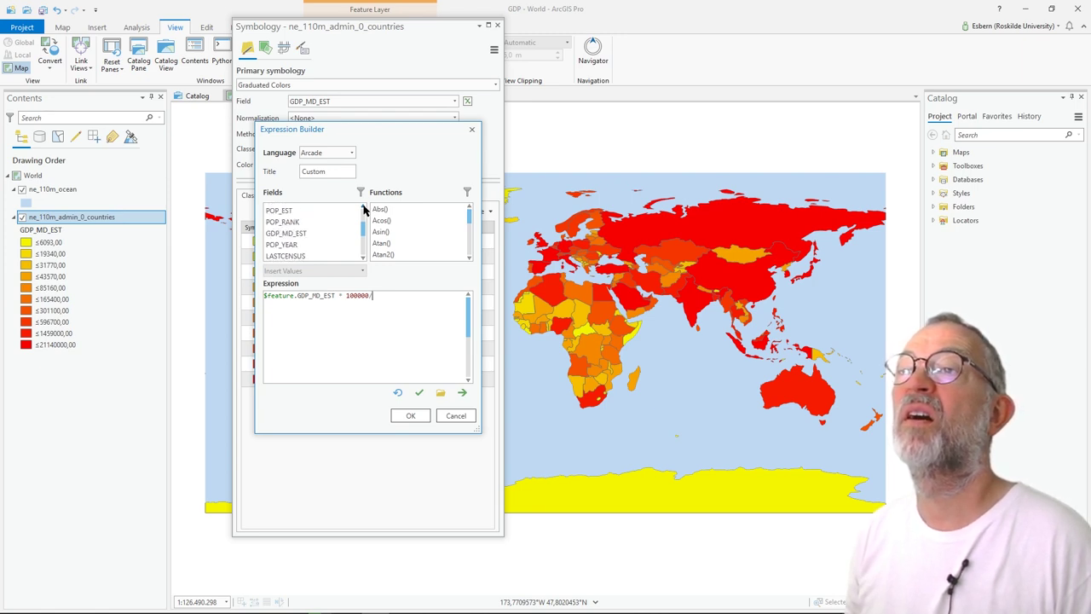
left_click(290, 215)
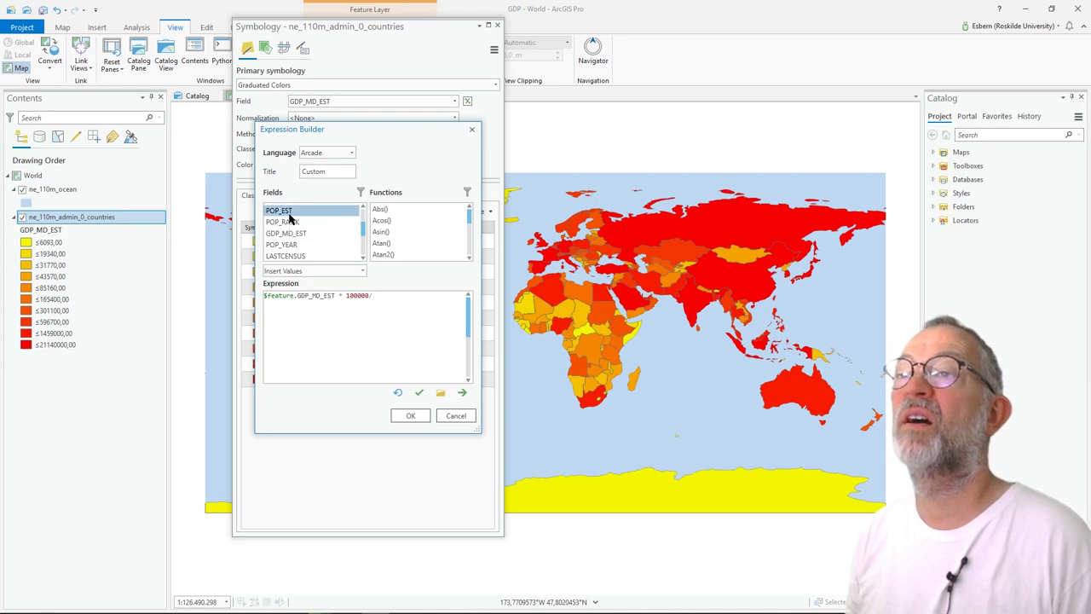
double_click(290, 215)
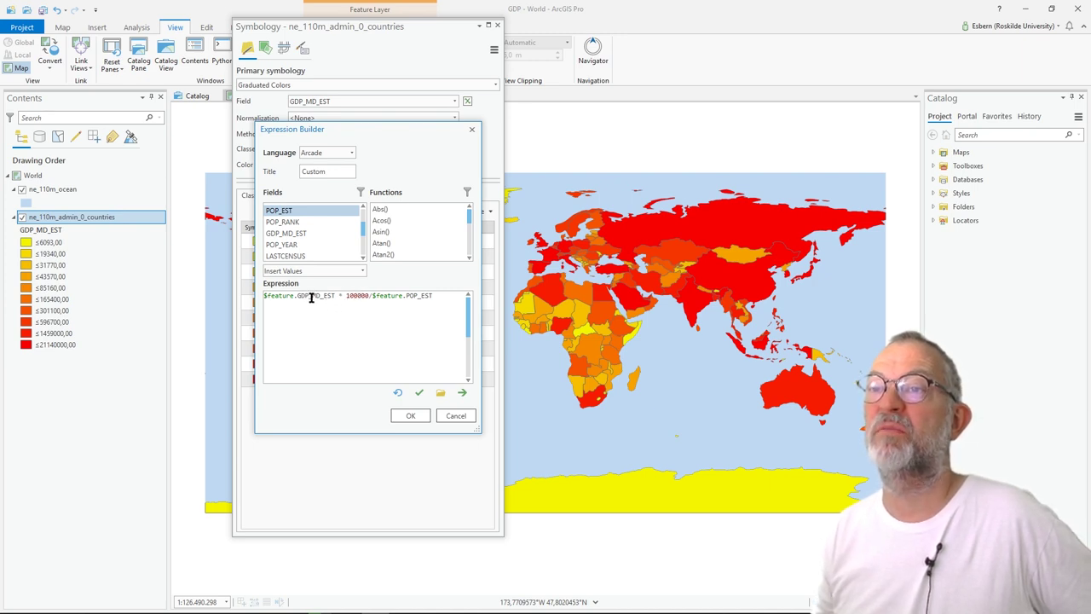
left_click(420, 393)
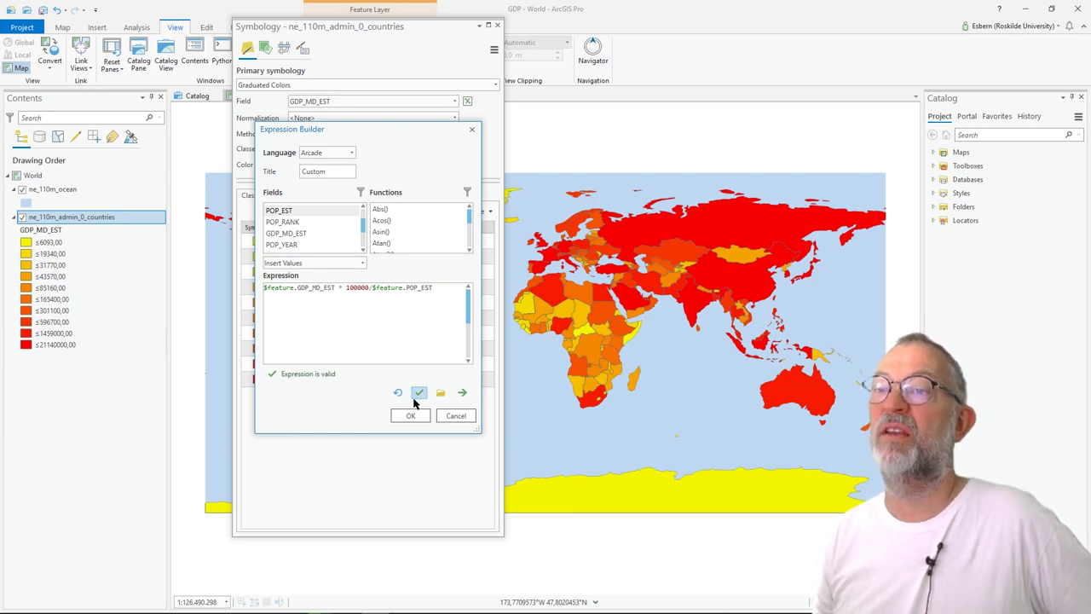
left_click(412, 416)
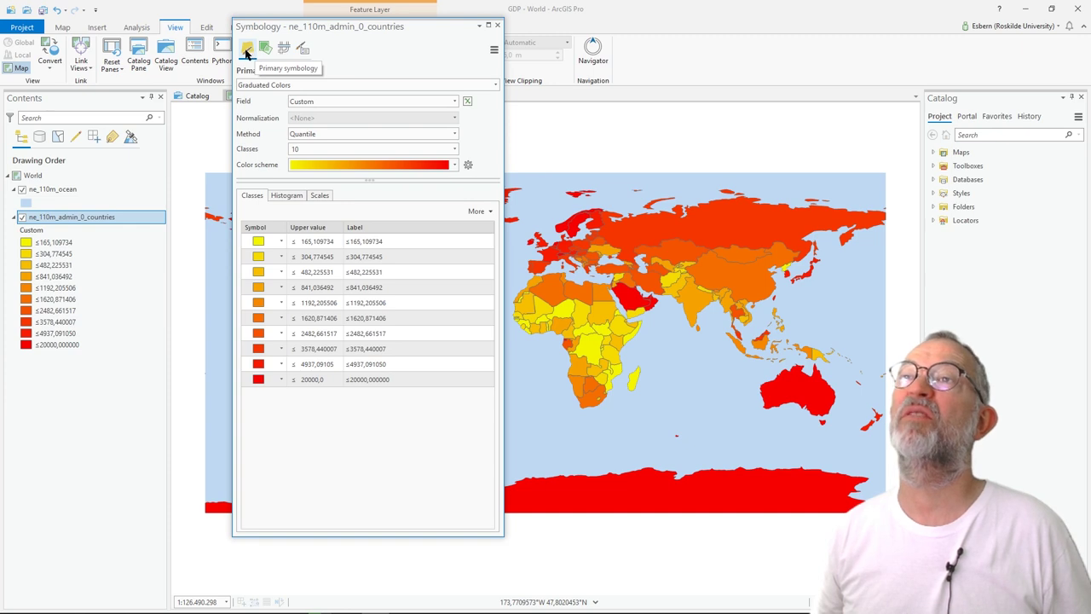
- Format the class labels with 0 decimal places and return to the primary symbology
left_click(304, 49)
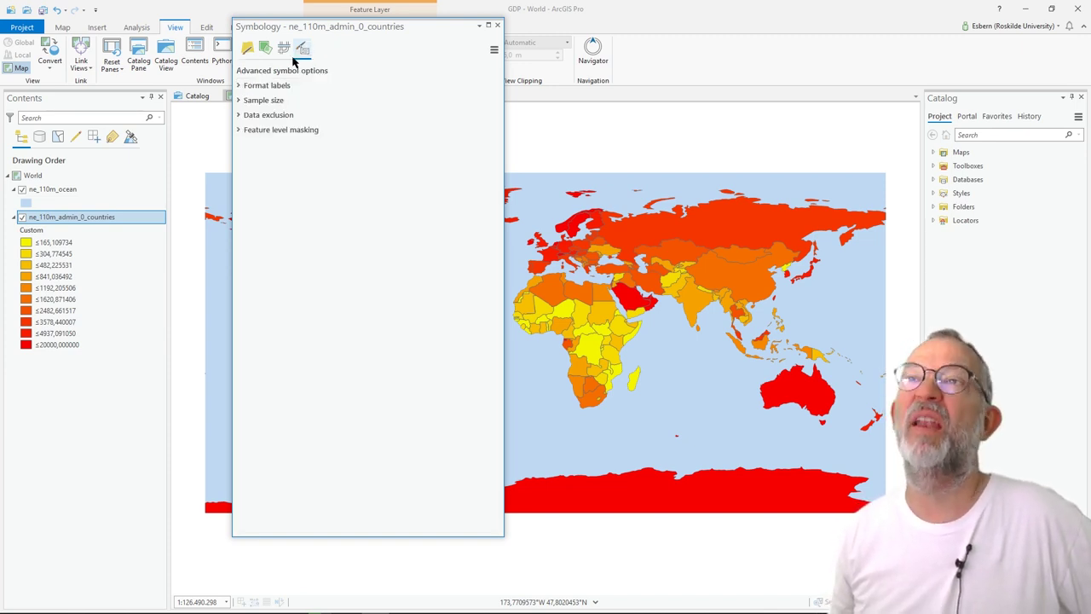
left_click(247, 87)
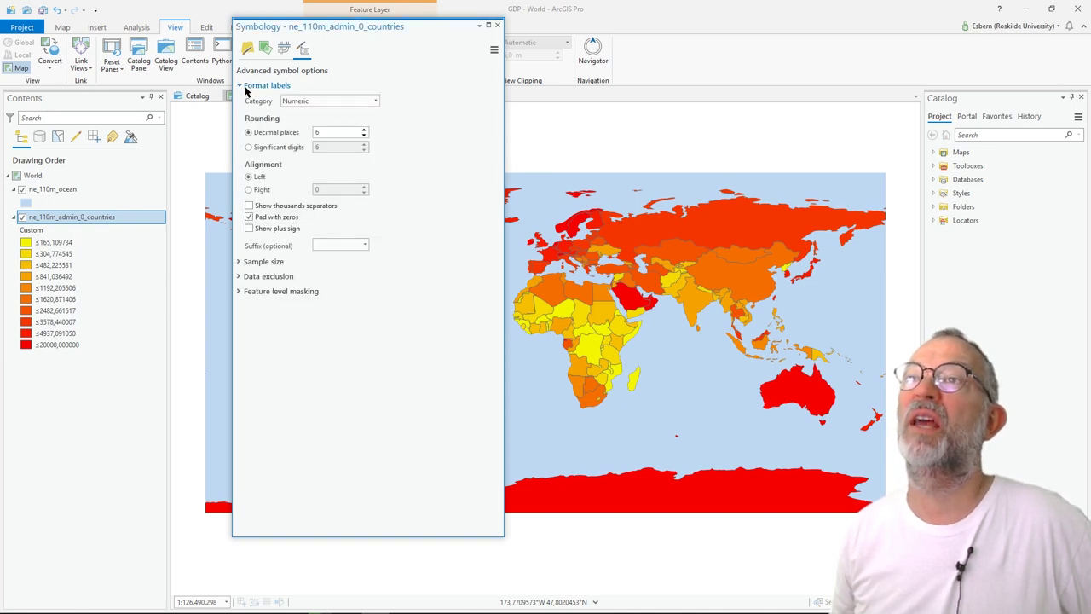
double_click(332, 132)
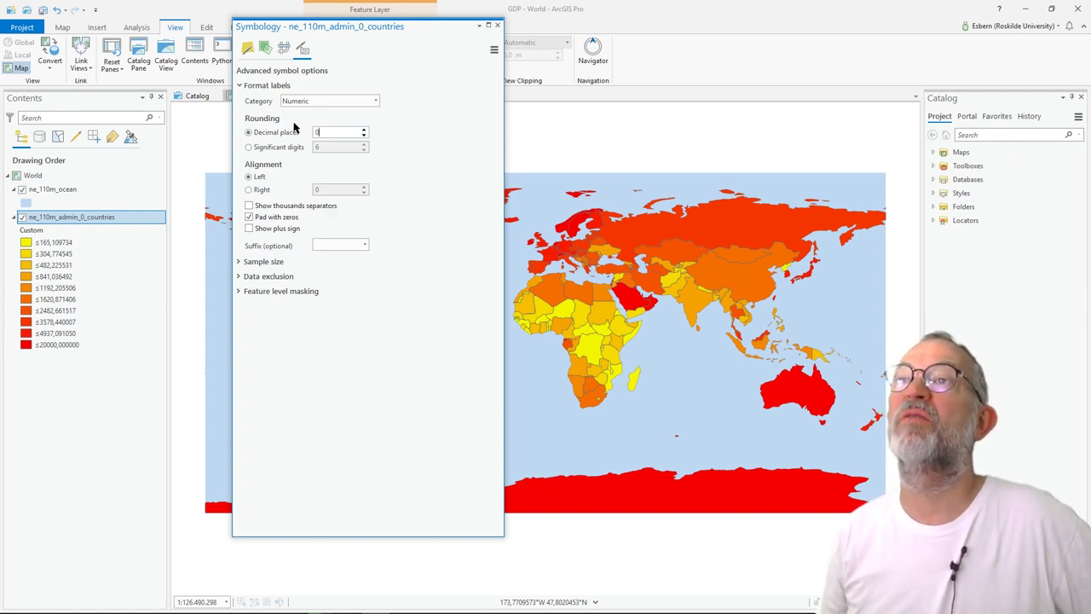
left_click(248, 49)
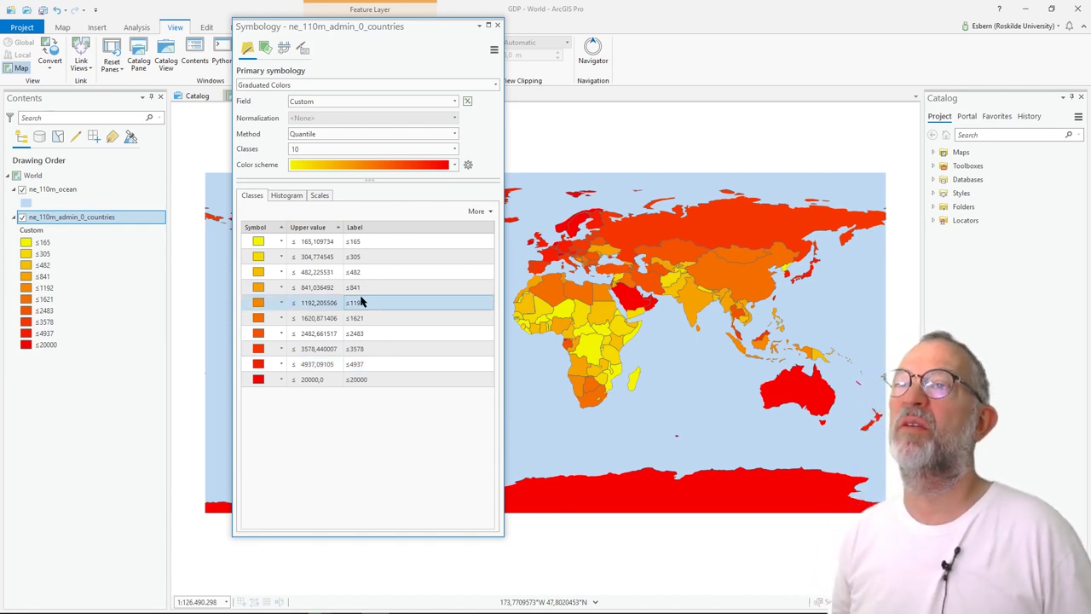
- Open the lowest class's label for editing, check the legend wording on the "GDP per capita 2016" slide, and return to ArcGIS Pro
left_click(348, 243)
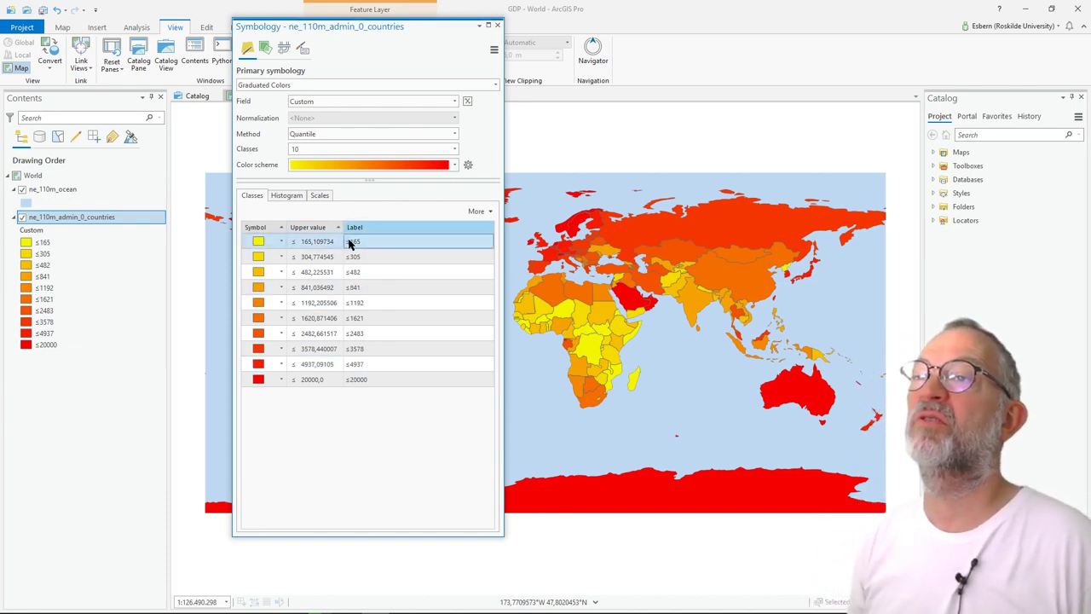
left_click(348, 243)
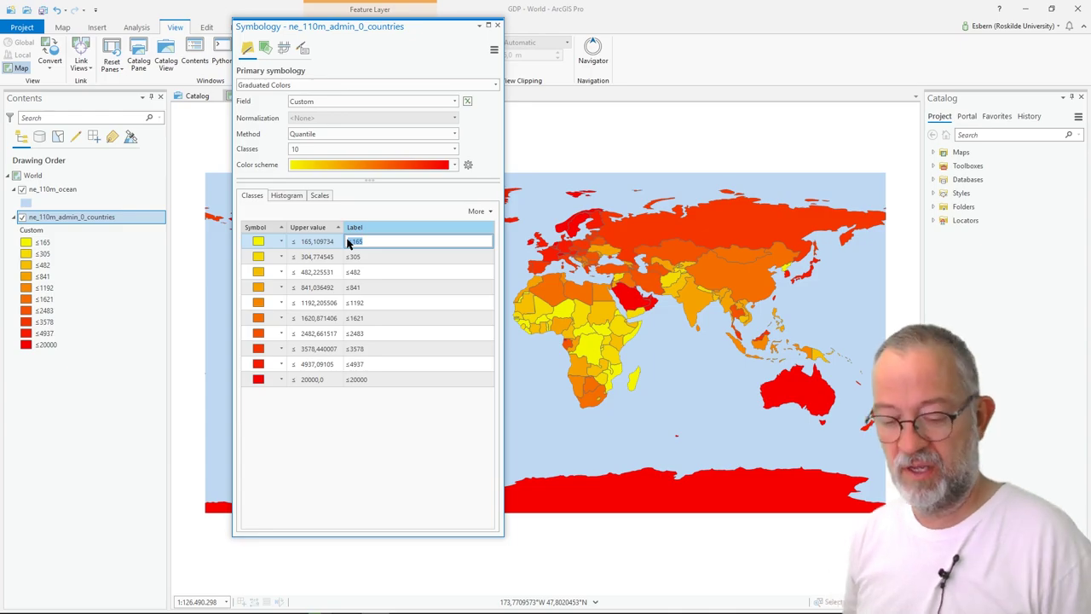
key("alt+Tab")
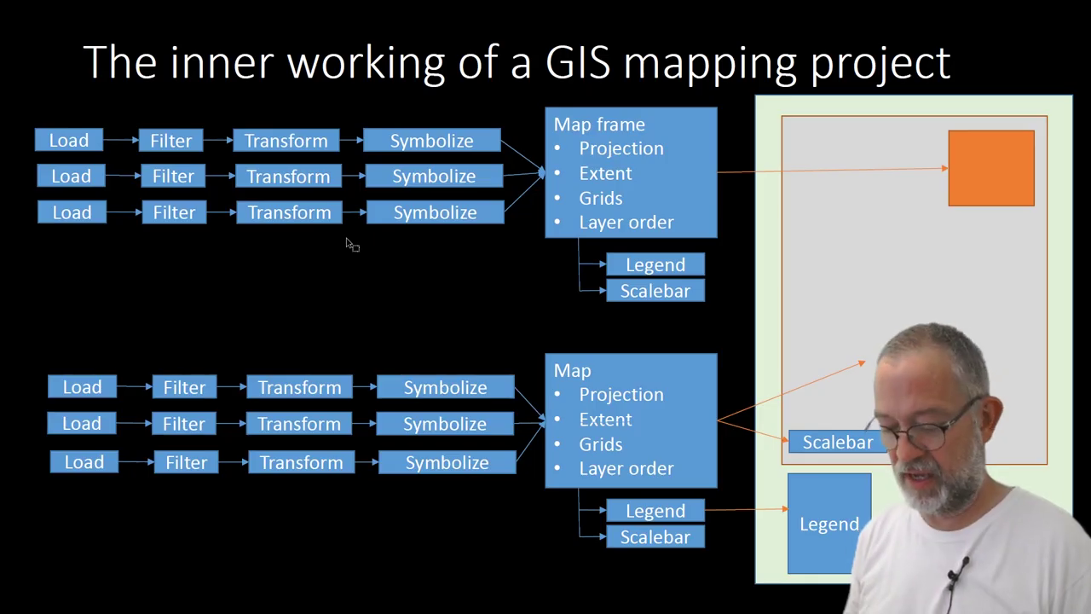
key("Right")
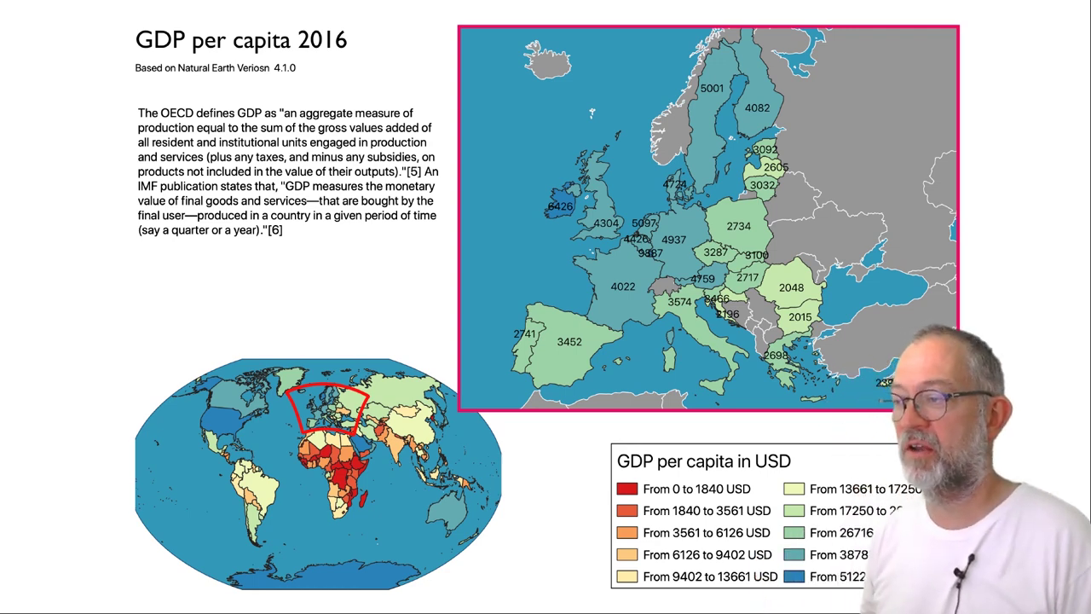
key("alt+Tab")
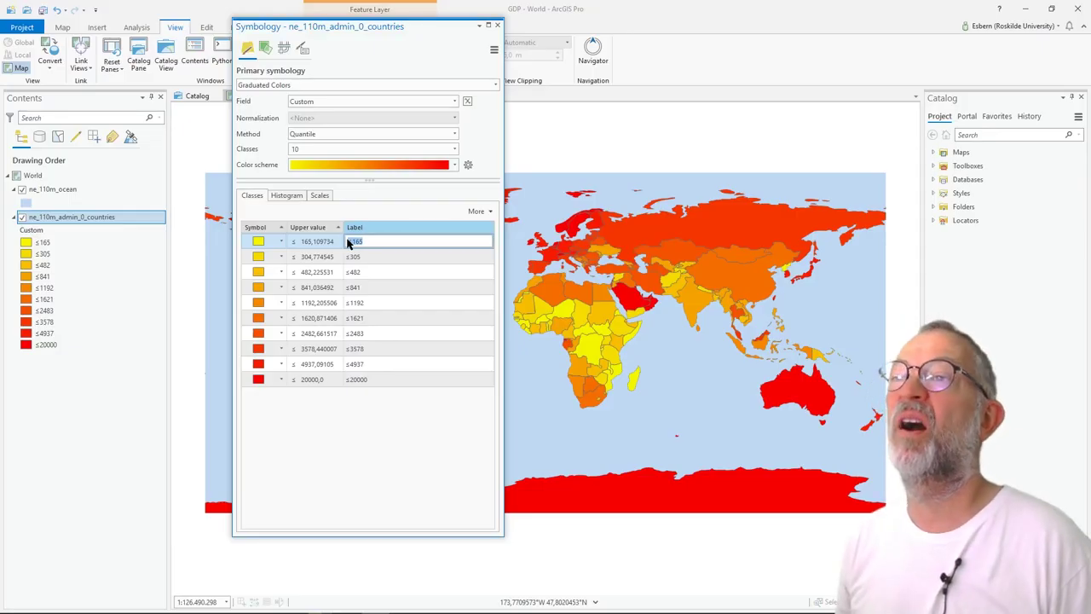
- Insert "From " at the start of the lowest class's label and show the statistics below the class list
left_click(375, 244)
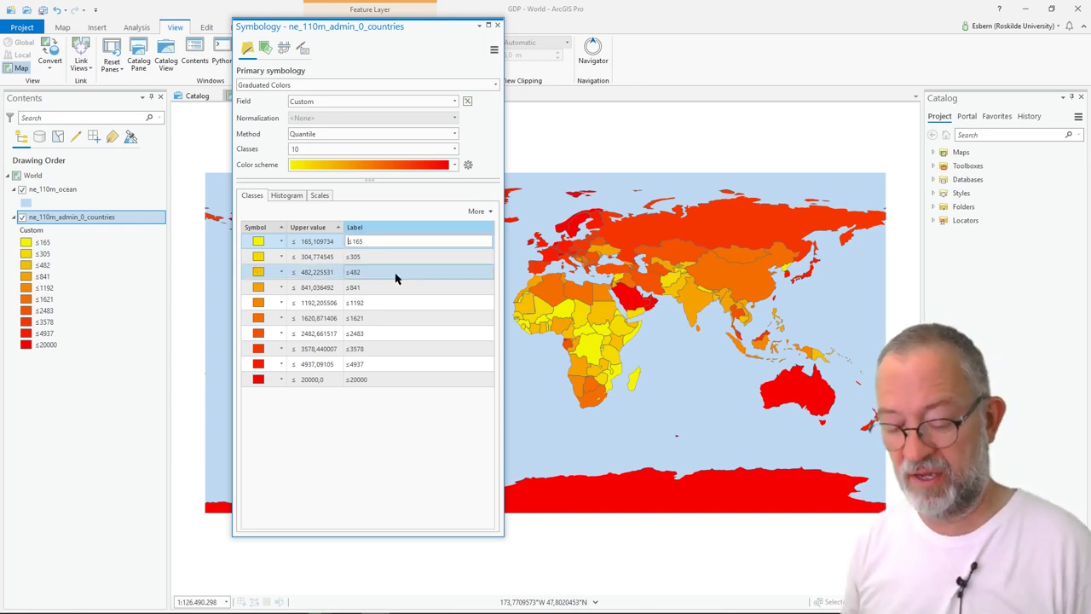
key("Home")
type("F")
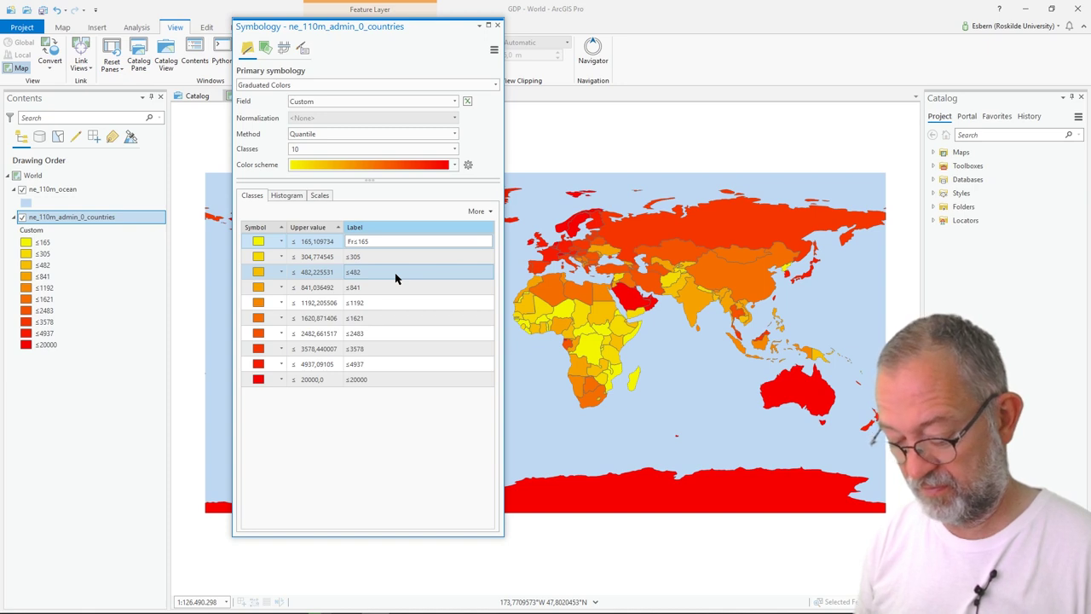
type("rom")
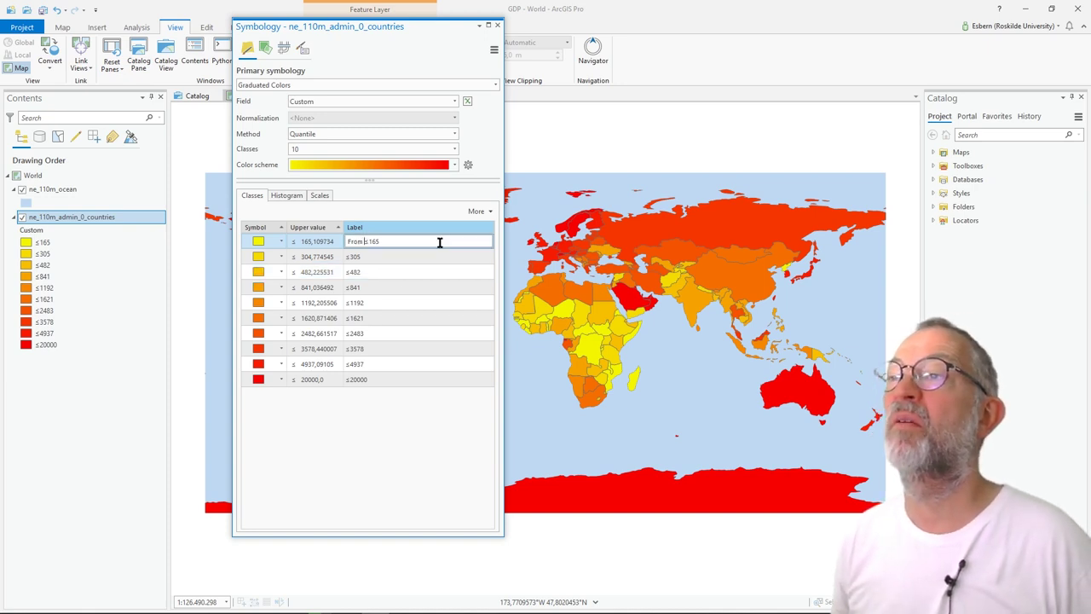
left_click(489, 212)
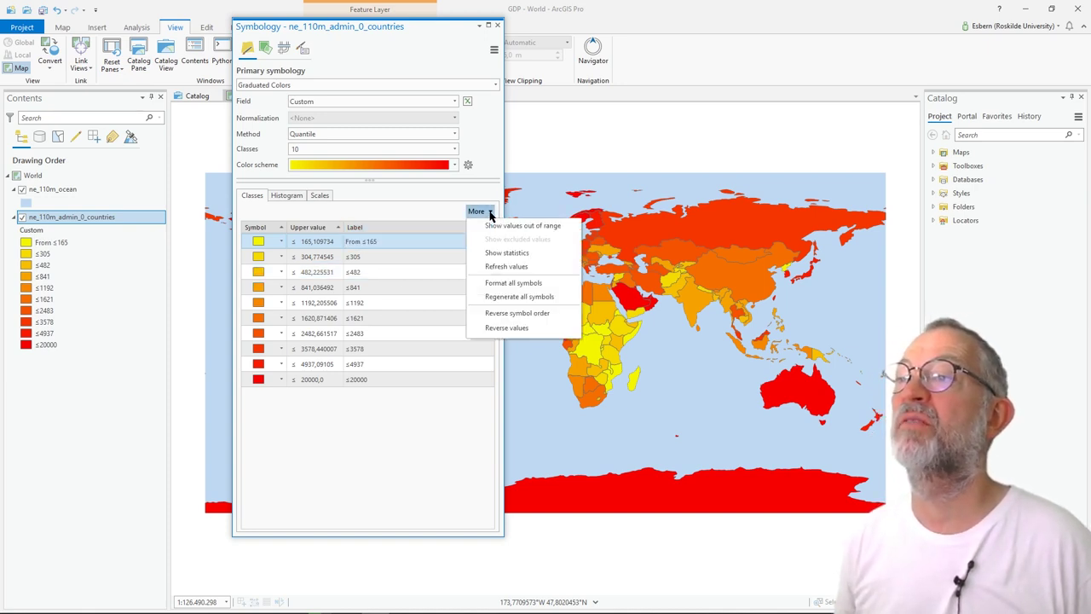
left_click(517, 254)
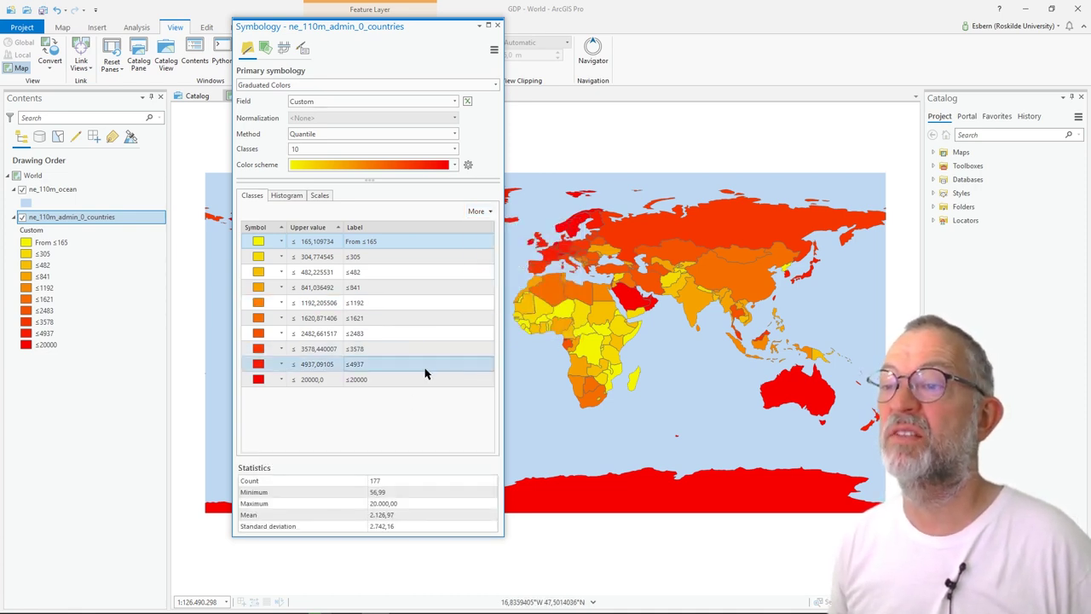
- Complete the lowest class's label as "From 57 to 165 USD"
left_click(362, 246)
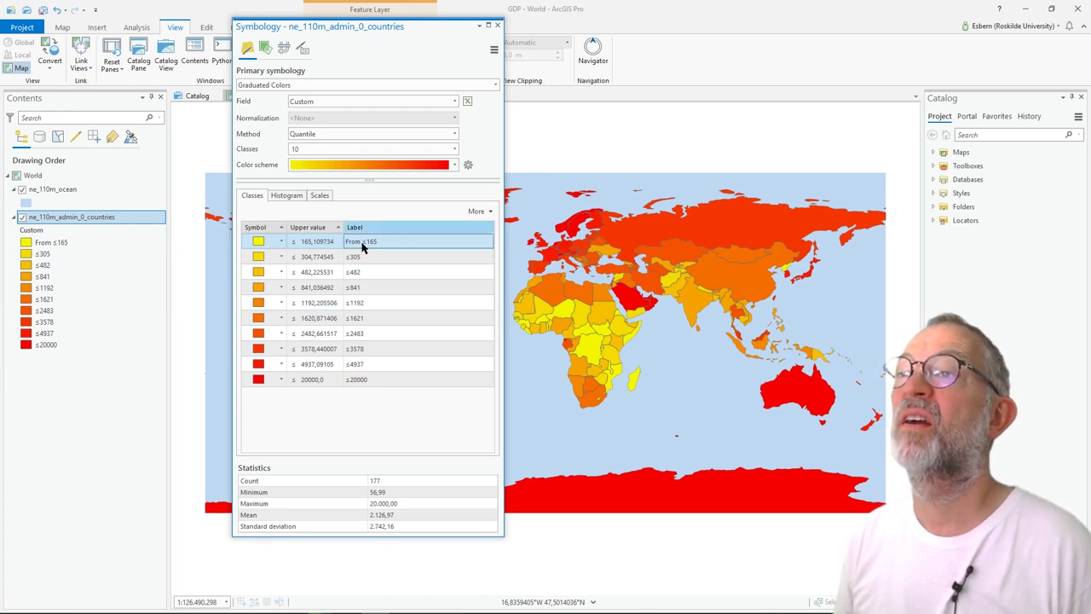
left_click(363, 243)
left_click(363, 245)
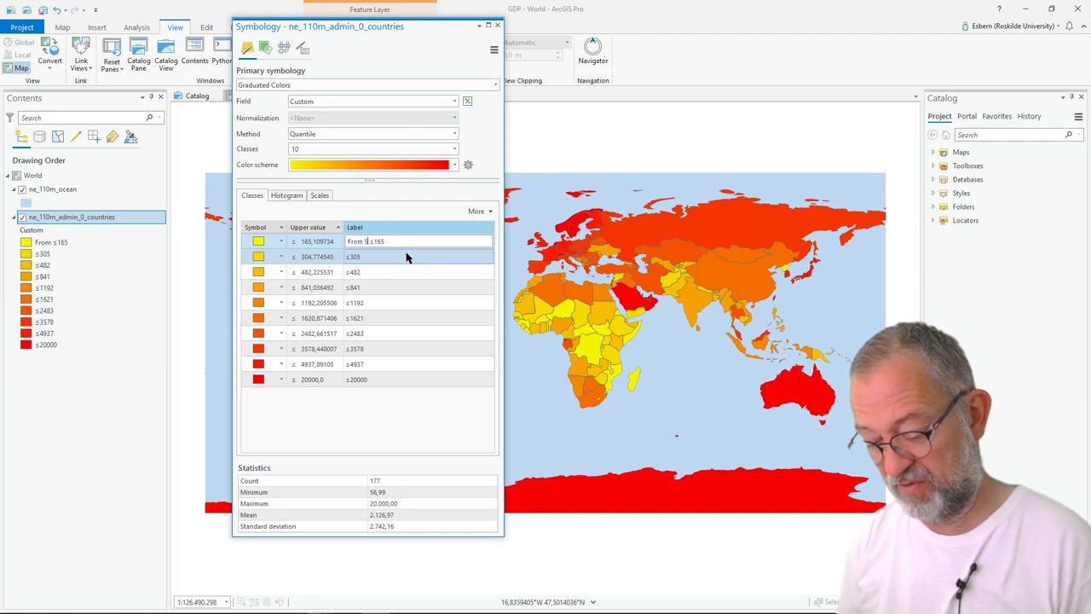
type("56")
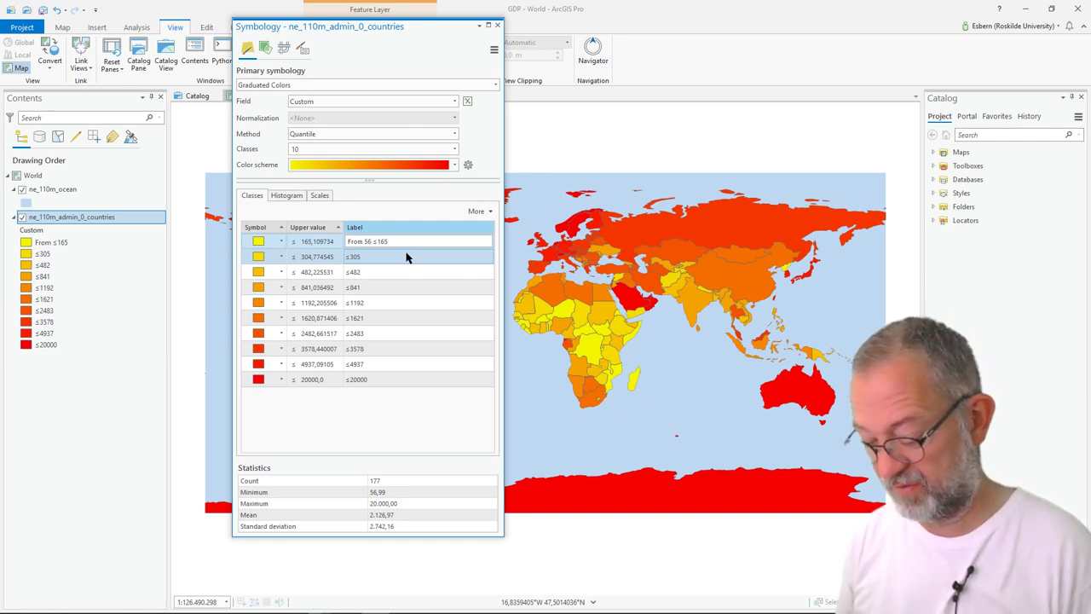
key("BackSpace")
type("7")
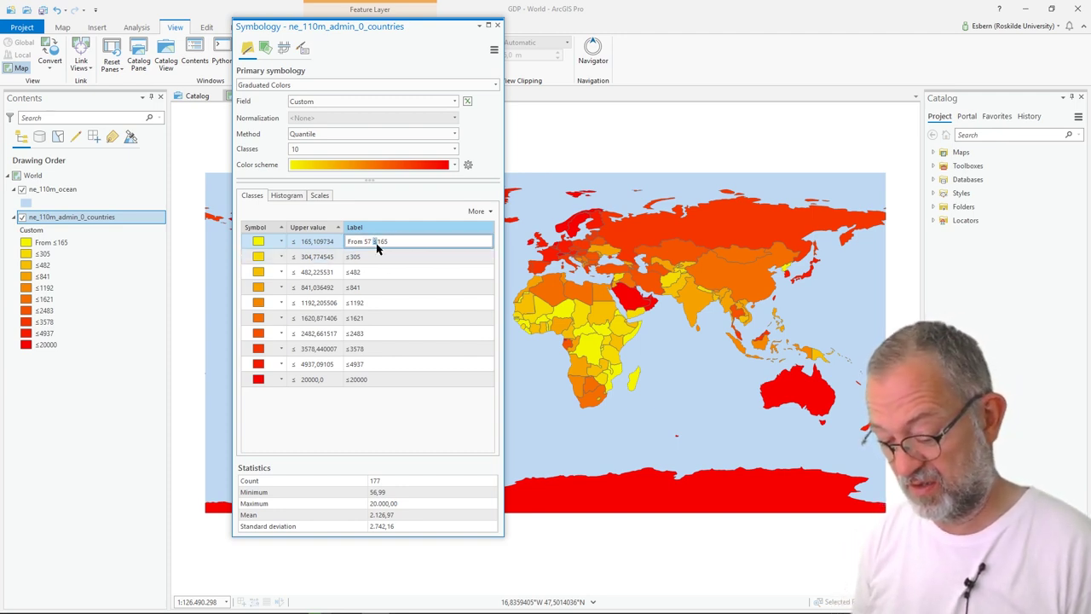
type("to")
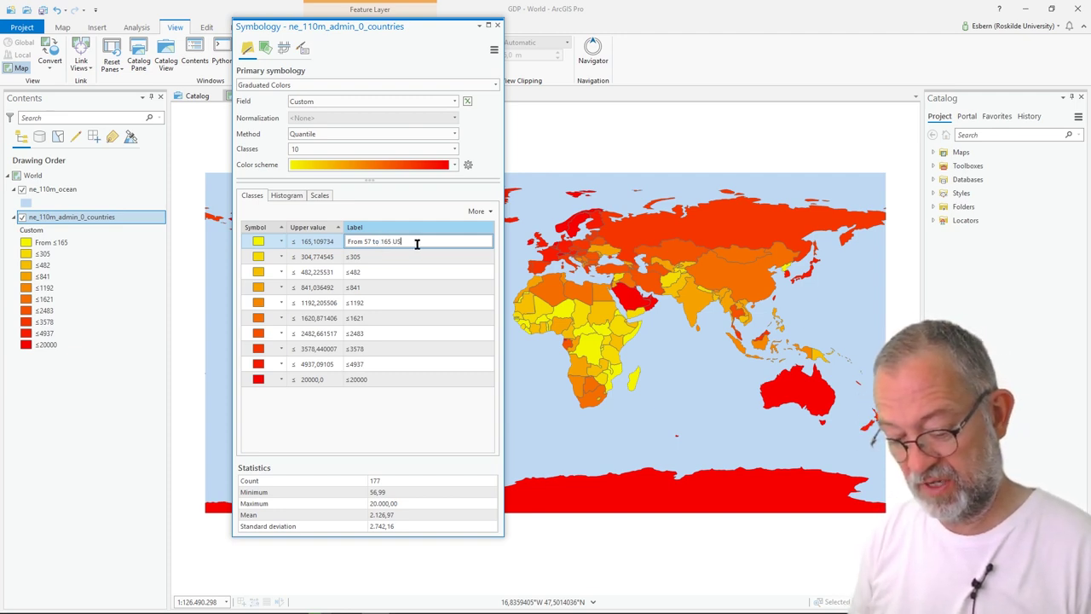
left_click(407, 260)
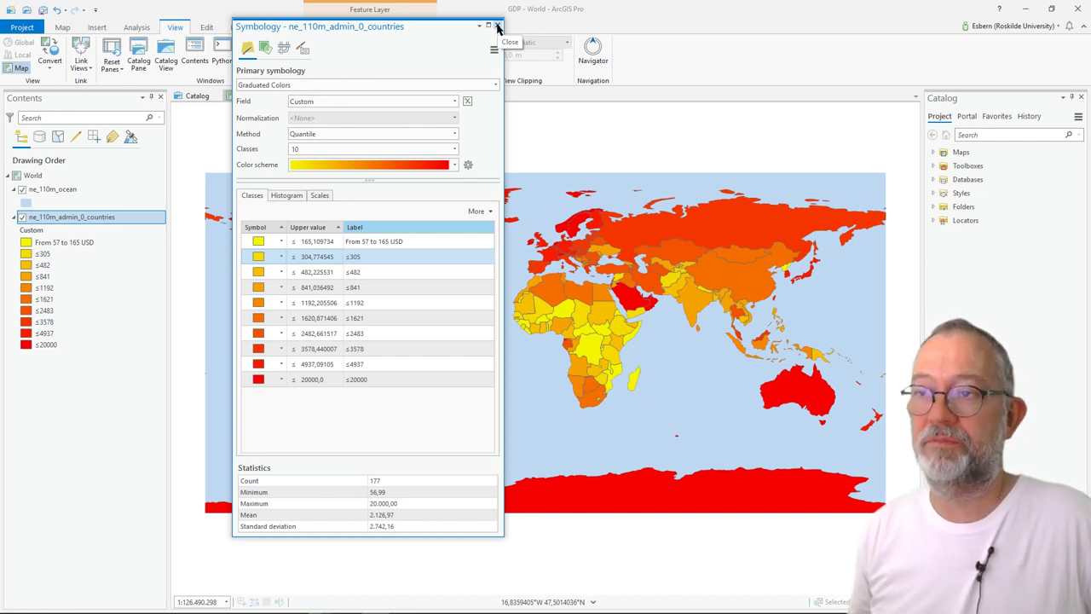
- Close the countries layer's symbology settings and open the EU map from the project catalog
left_click(498, 27)
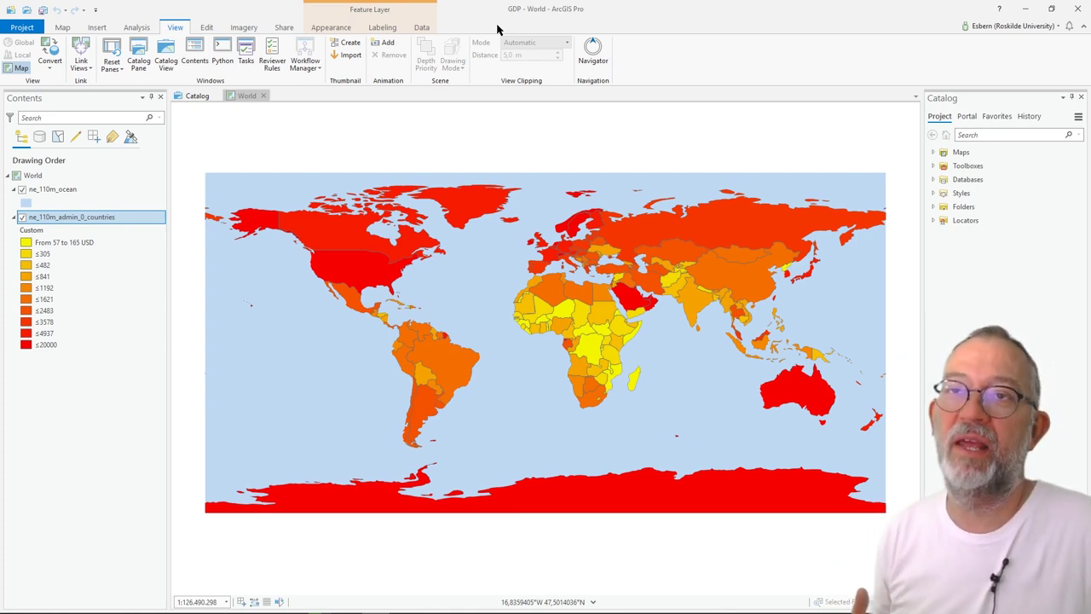
left_click(193, 100)
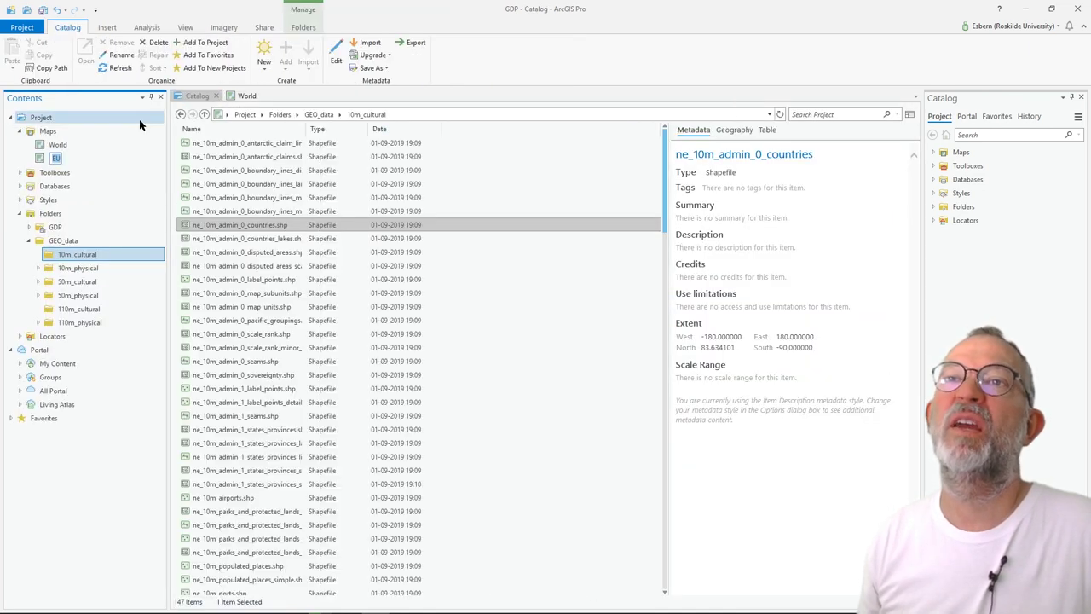
right_click(41, 160)
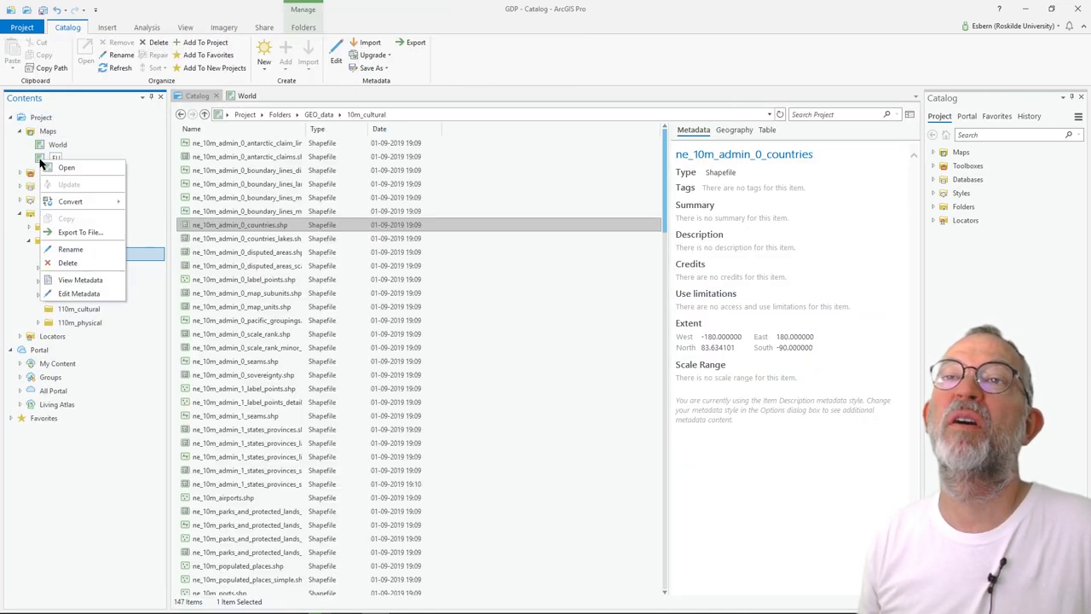
left_click(63, 169)
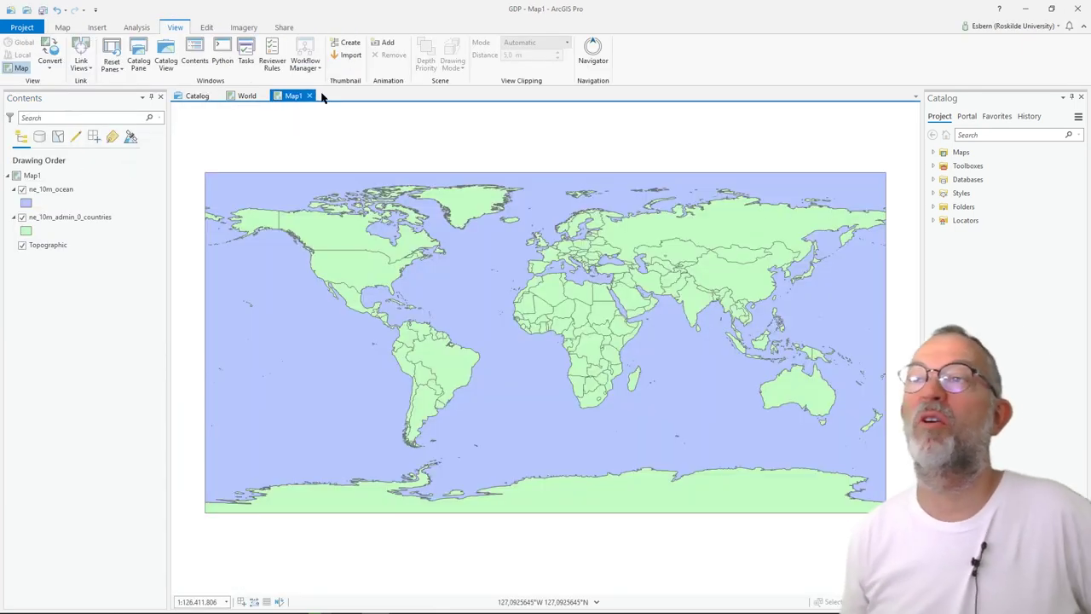
- Save the World map's ne_110m_admin_0_countries layer as the layer file ne_110m_admin_0_countries.lyrx in the GDP project folder
left_click(246, 96)
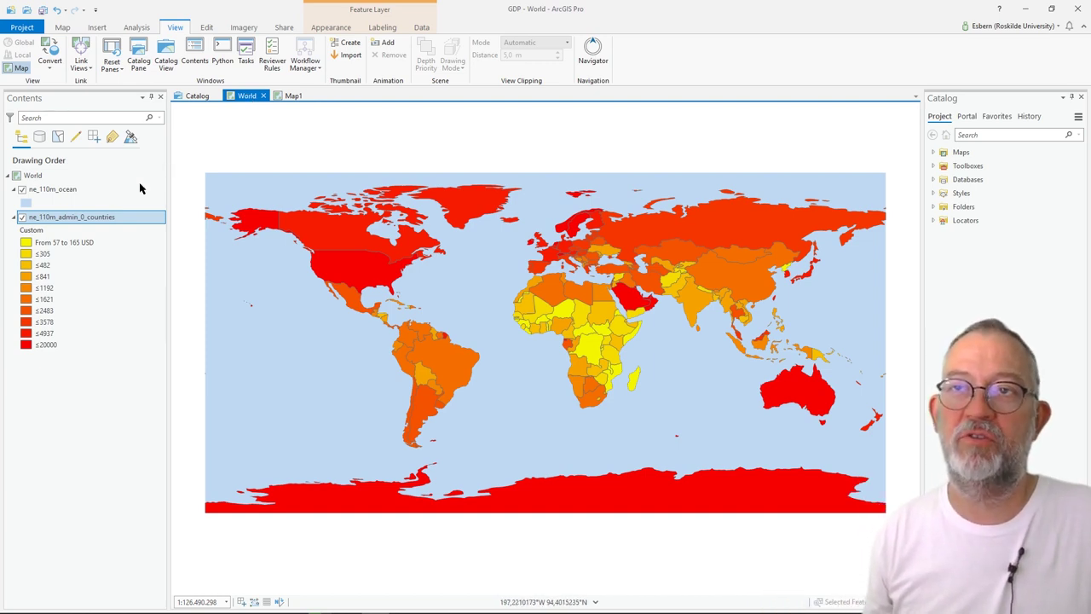
right_click(133, 219)
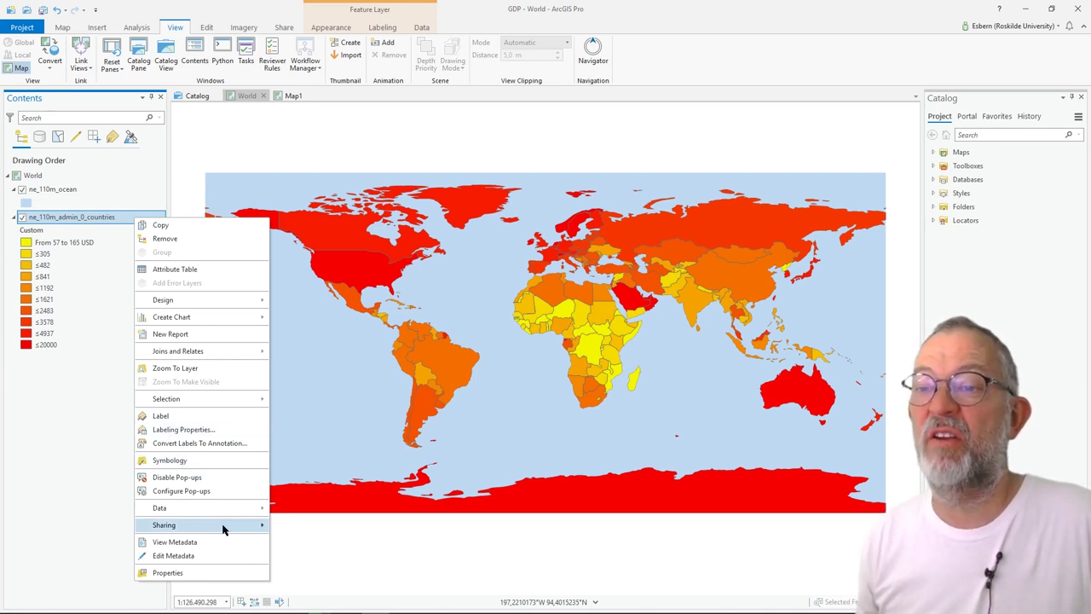
mouse_move(224, 530)
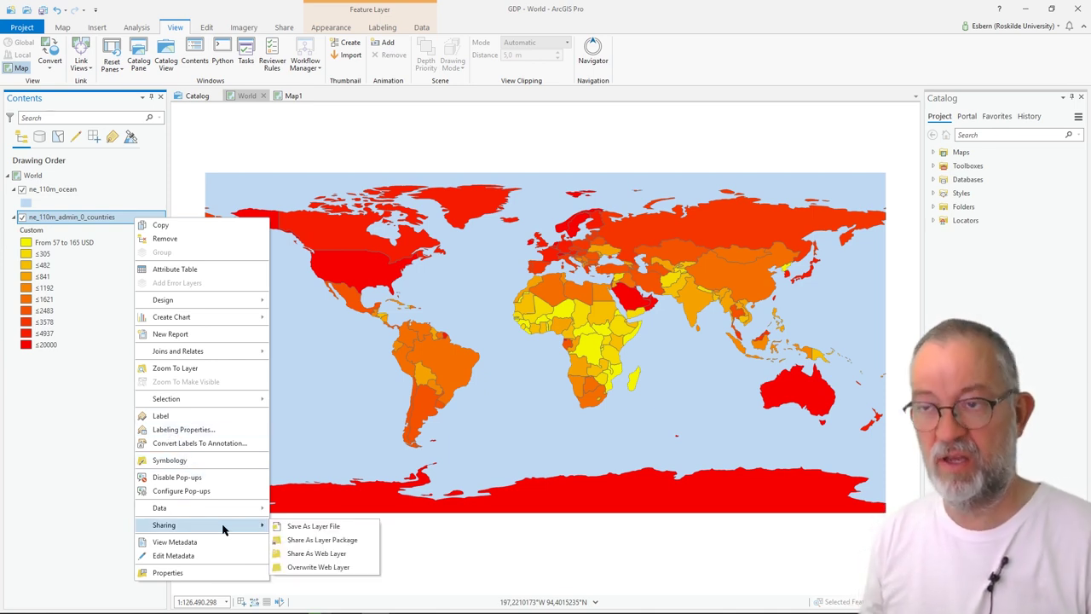
left_click(303, 529)
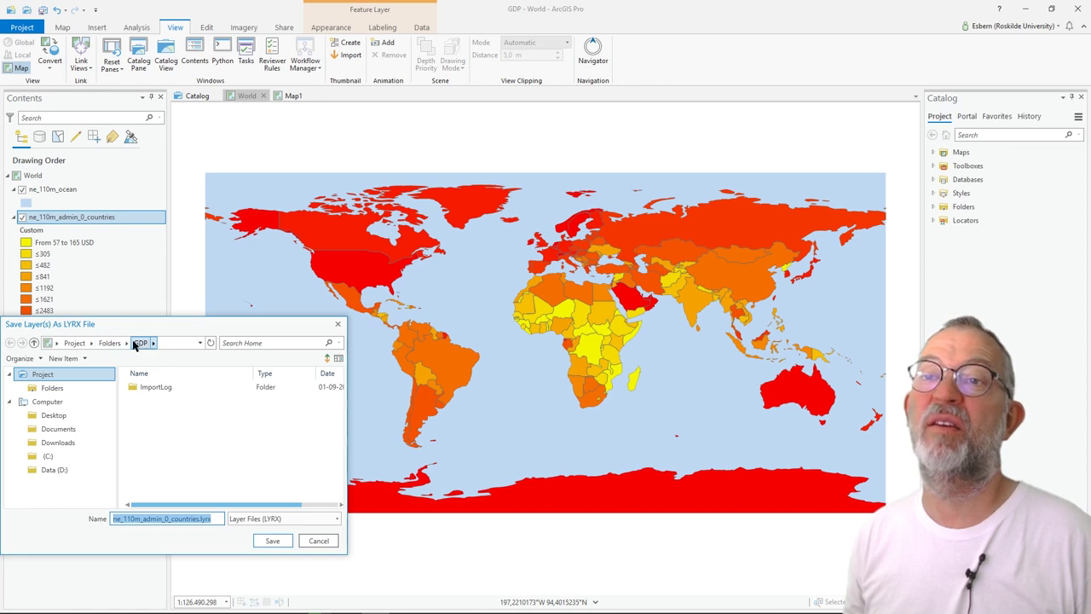
left_click(271, 540)
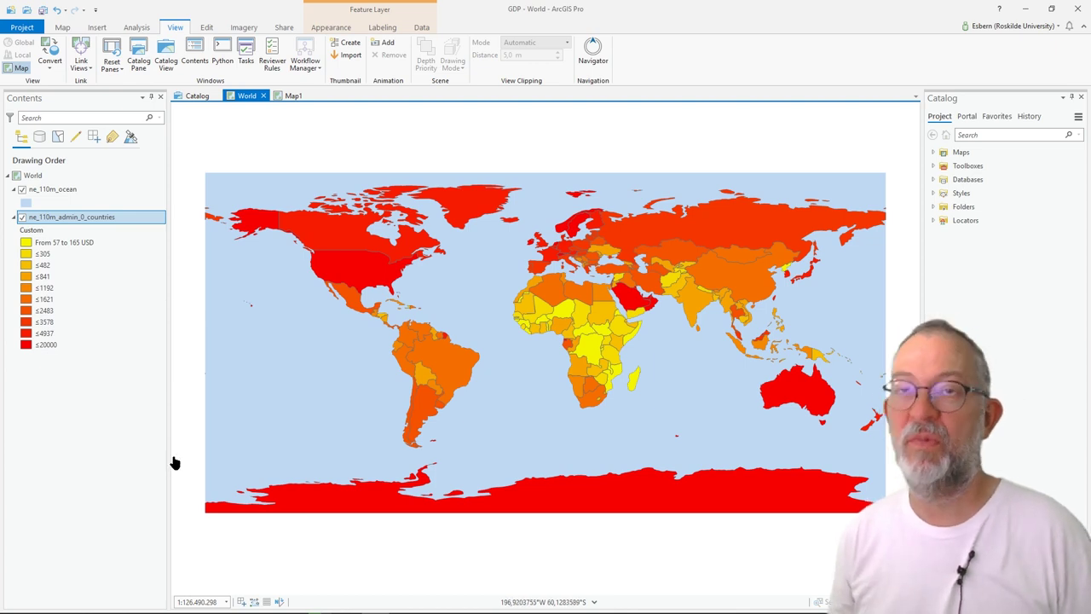
- Save the World map's ne_110m_ocean layer as the layer file ne_110m_ocean.lyrx in the GDP project folder
left_click(77, 194)
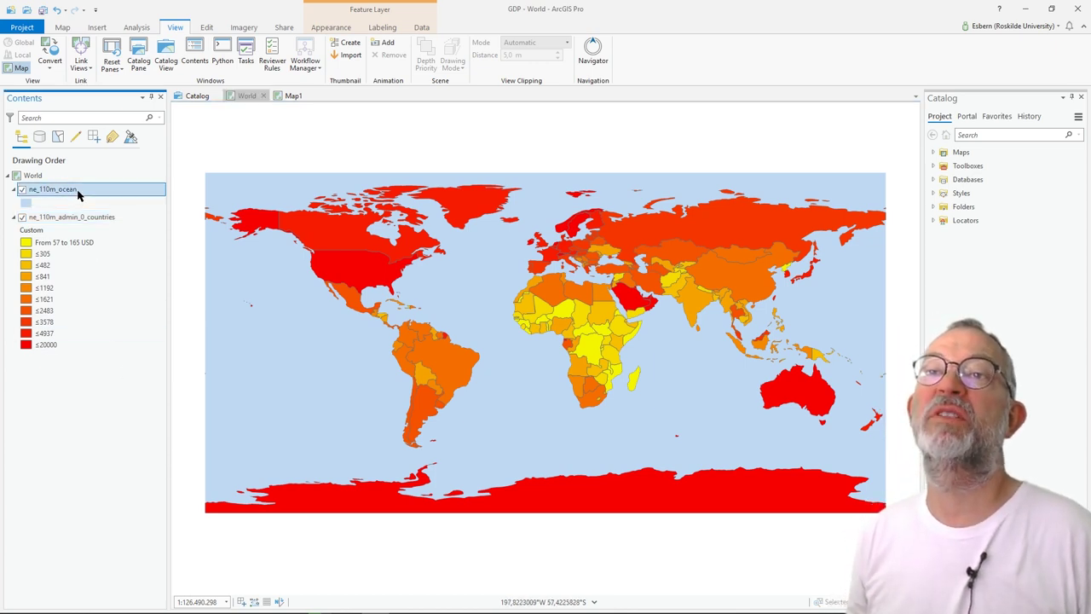
right_click(78, 194)
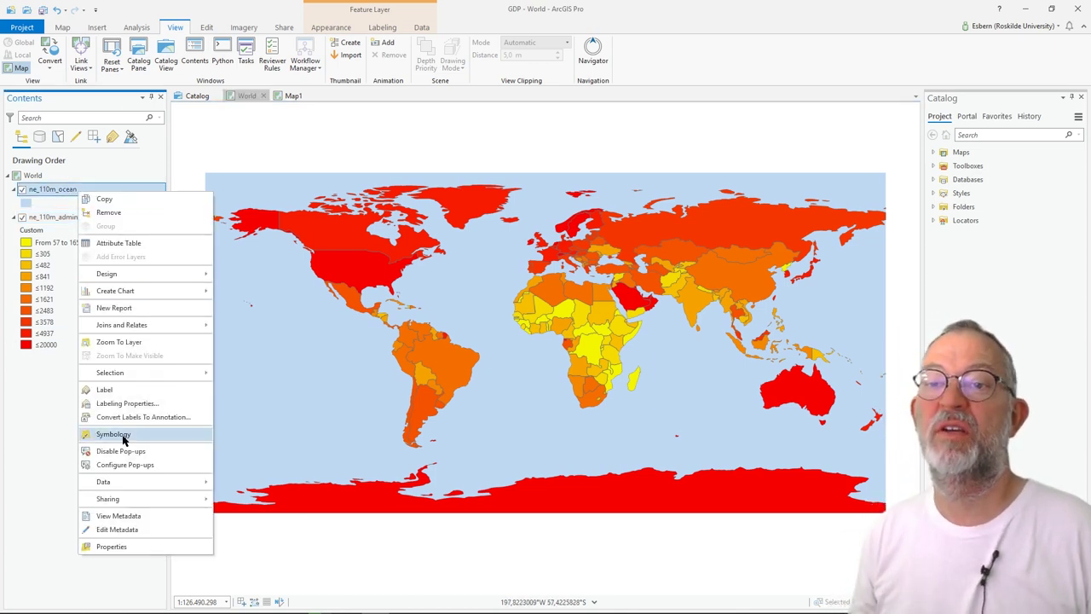
mouse_move(150, 502)
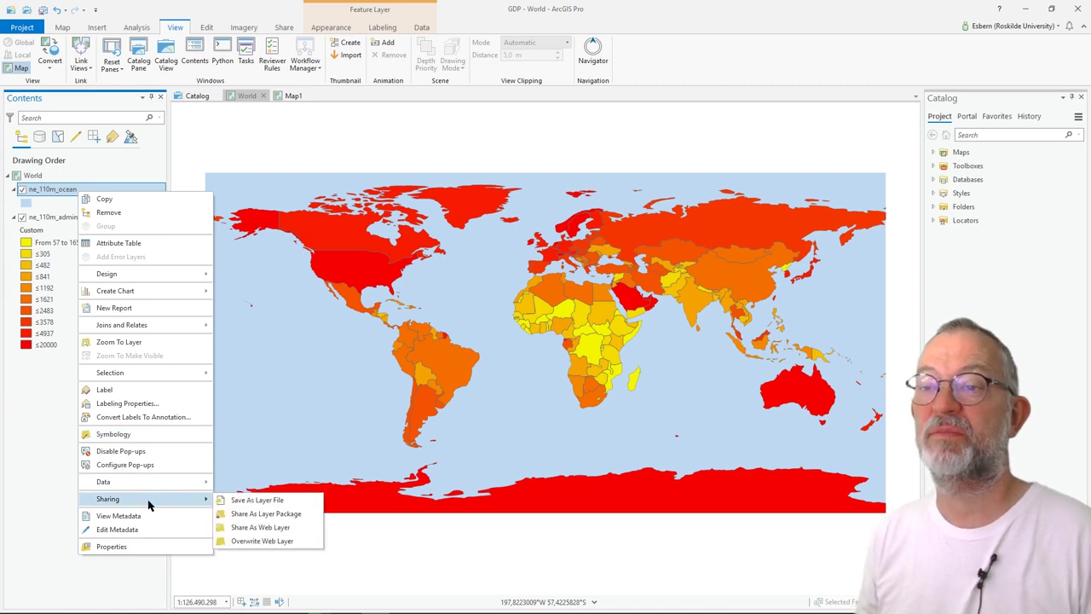
left_click(261, 502)
left_click(272, 540)
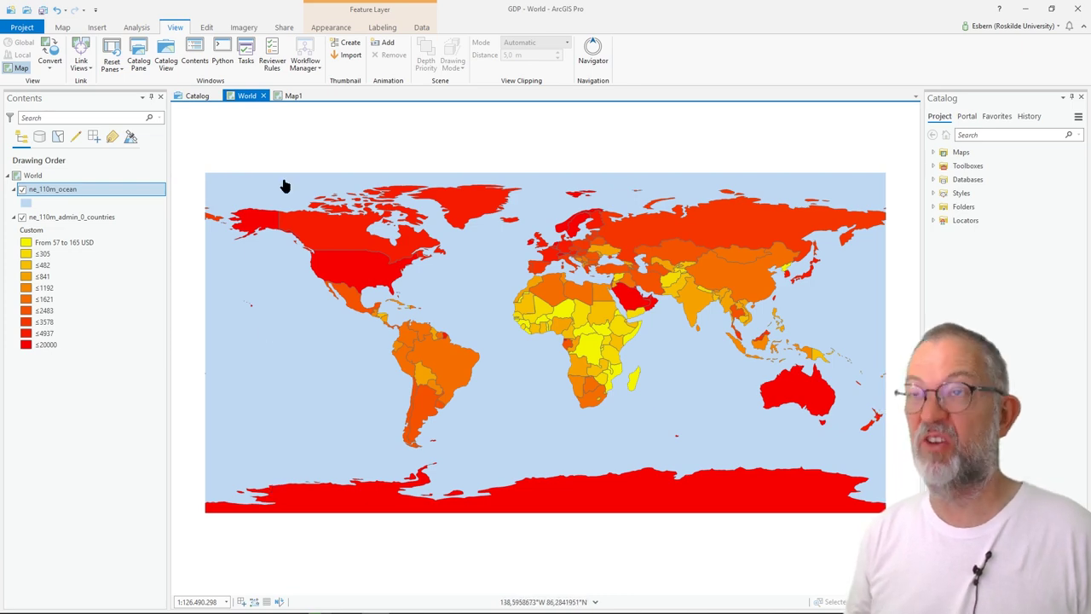
- In Map1, import the symbology of ne_110m_ocean.lyrx onto the ne_10m_ocean layer and close the tool and symbology settings
left_click(292, 97)
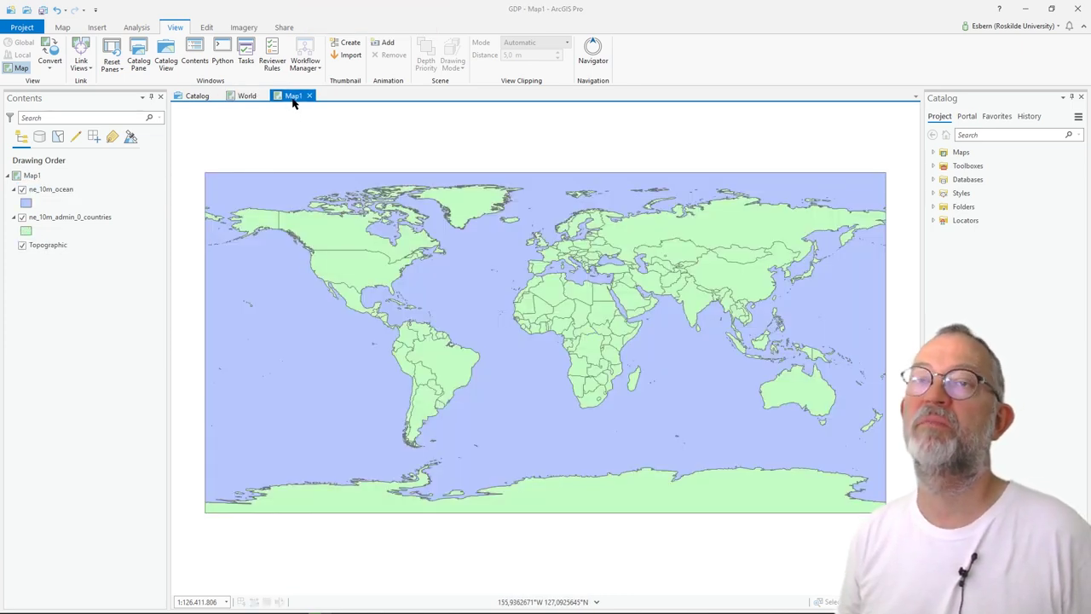
right_click(80, 199)
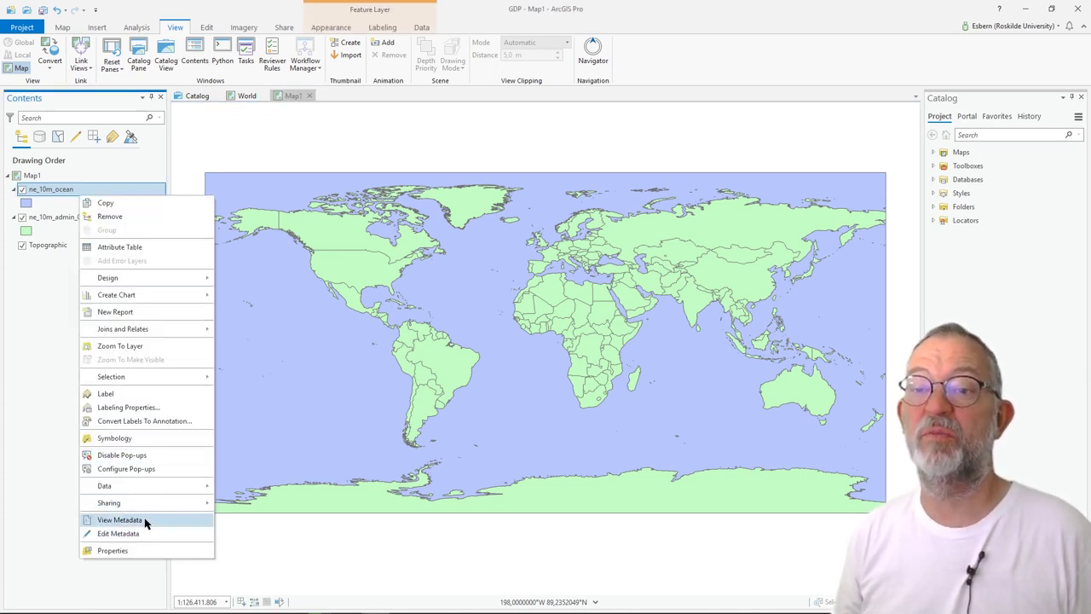
left_click(148, 438)
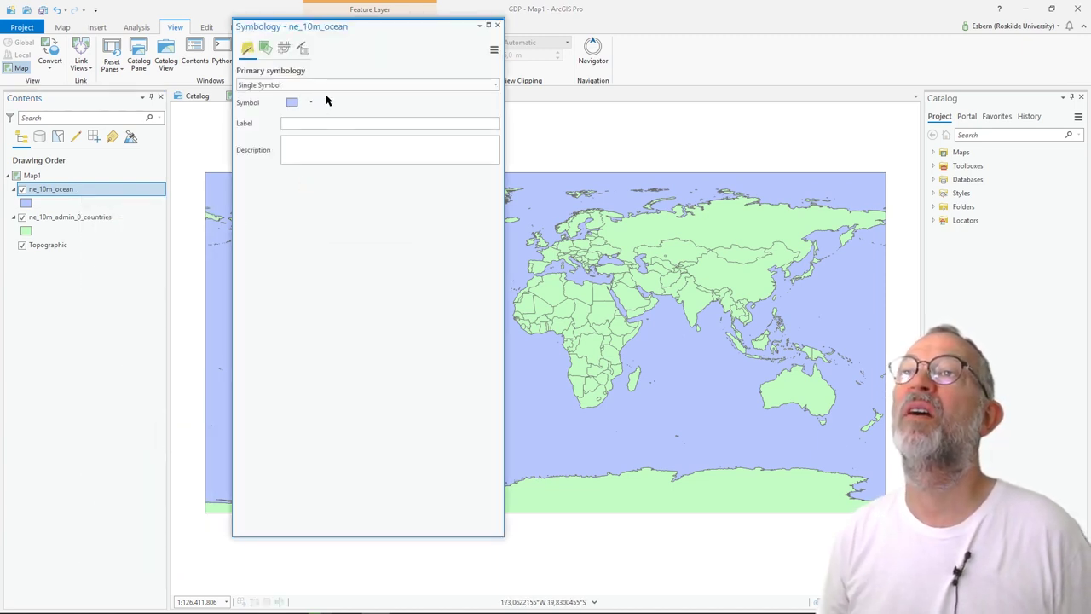
left_click(494, 50)
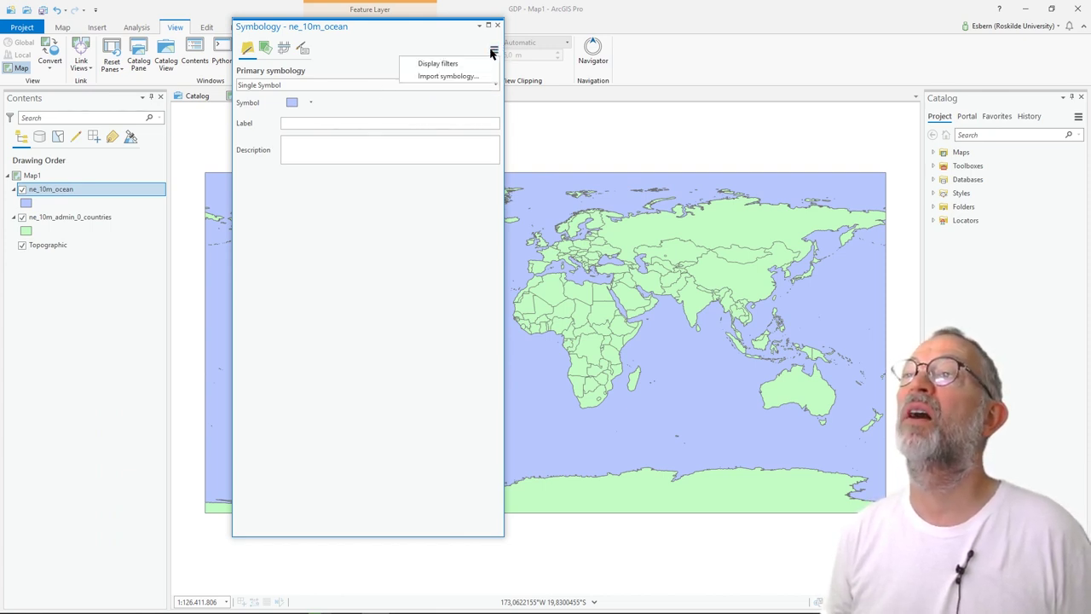
left_click(445, 76)
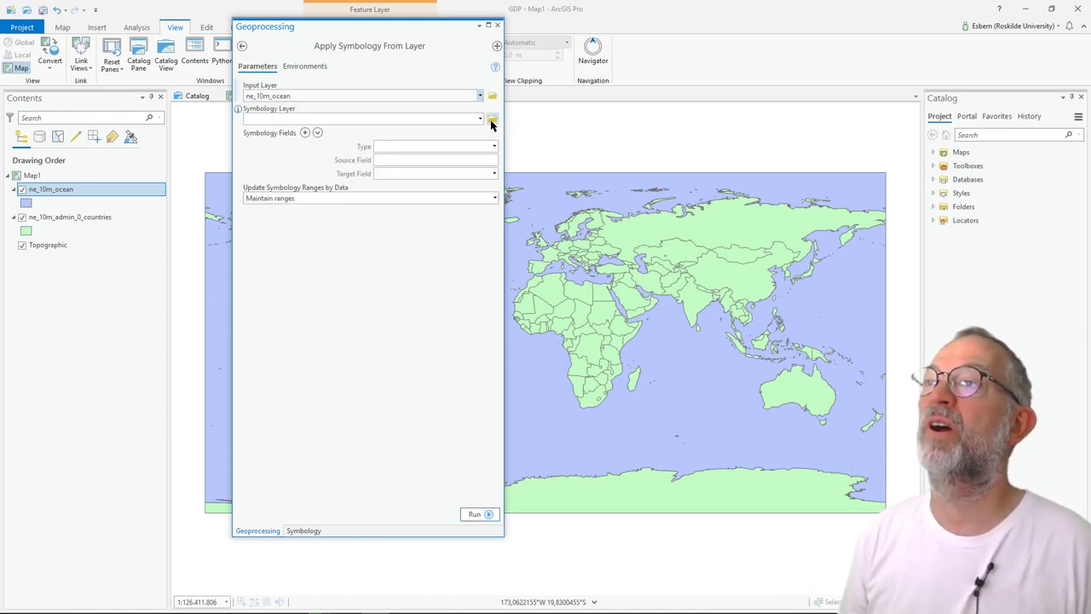
left_click(492, 119)
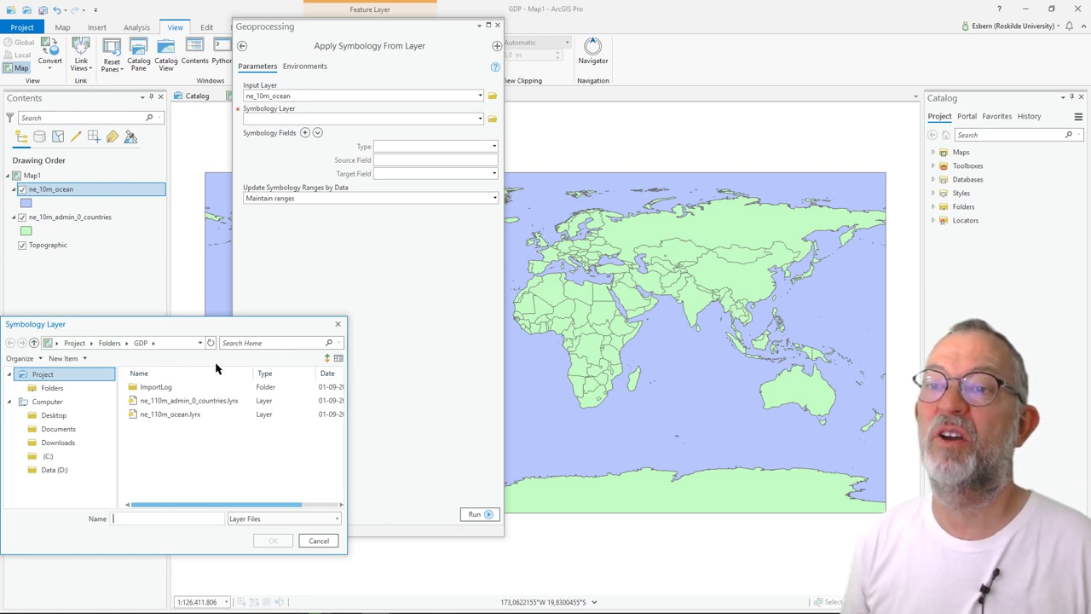
left_click(167, 415)
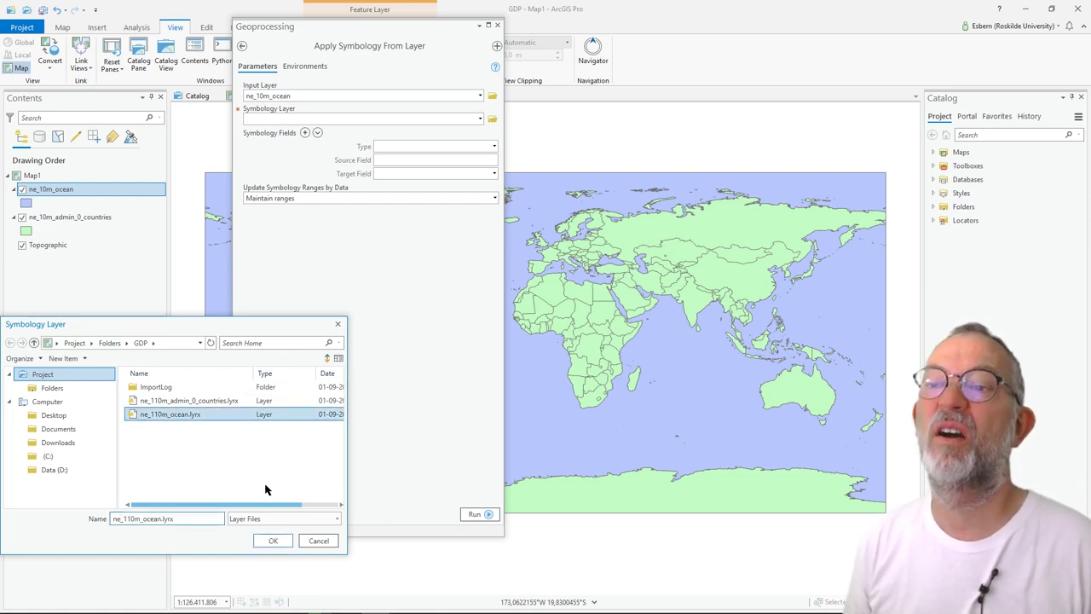
left_click(273, 540)
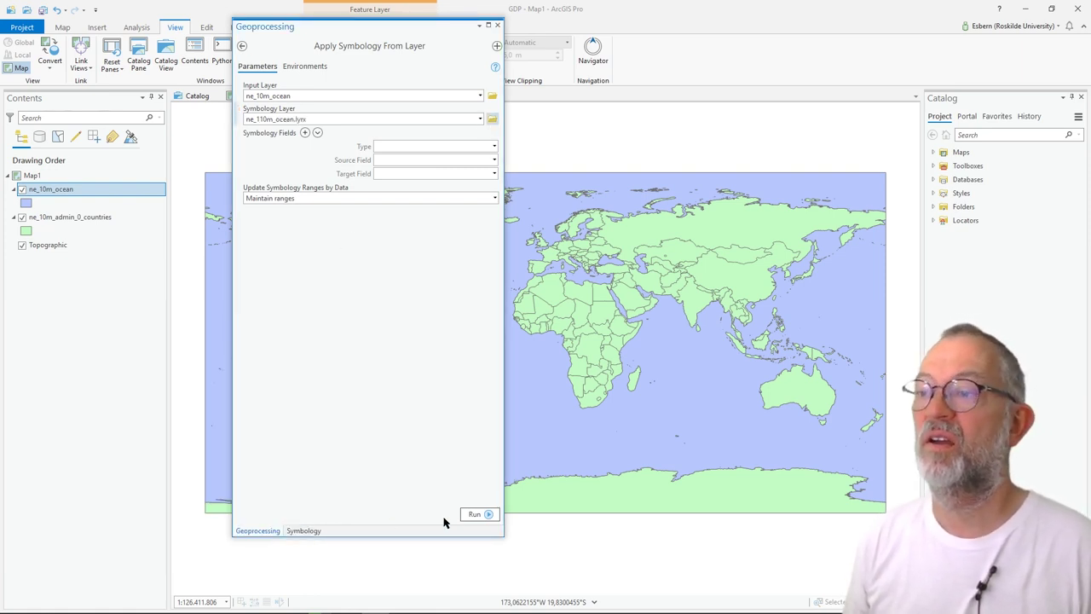
left_click(471, 514)
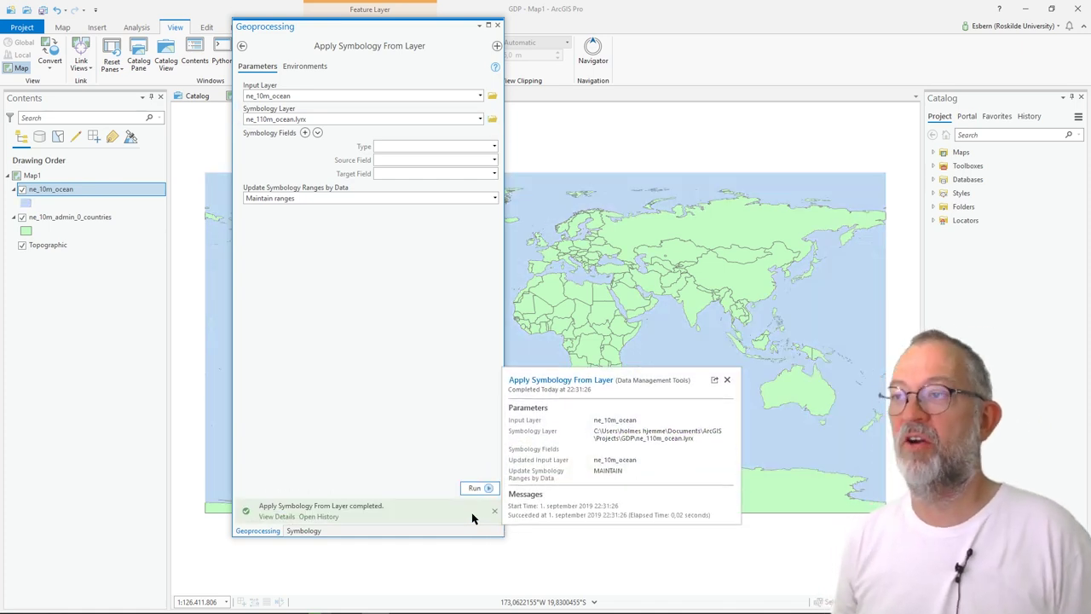
left_click(497, 25)
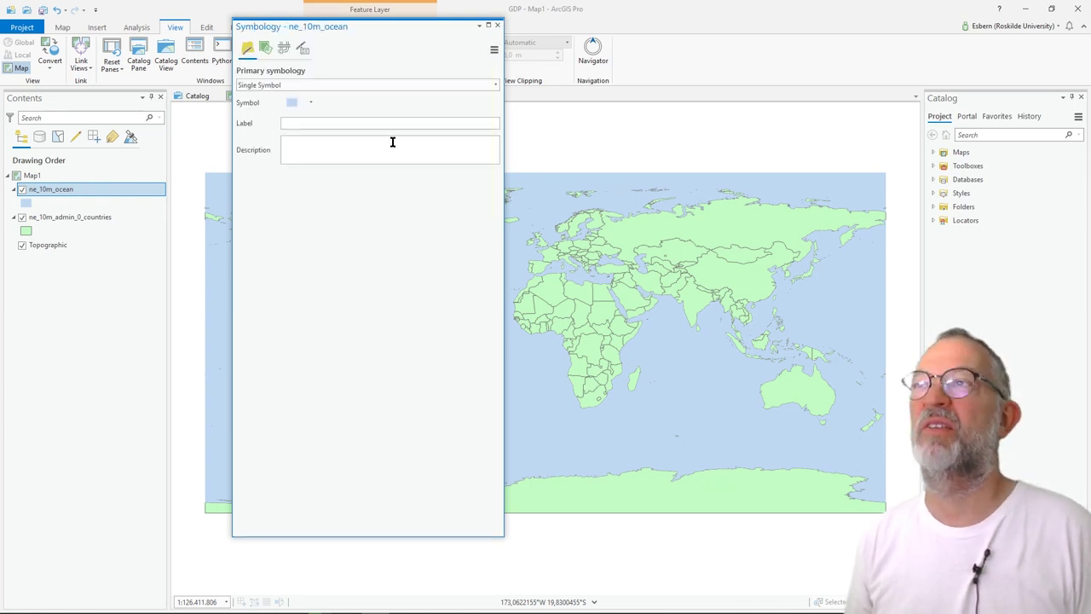
left_click(497, 25)
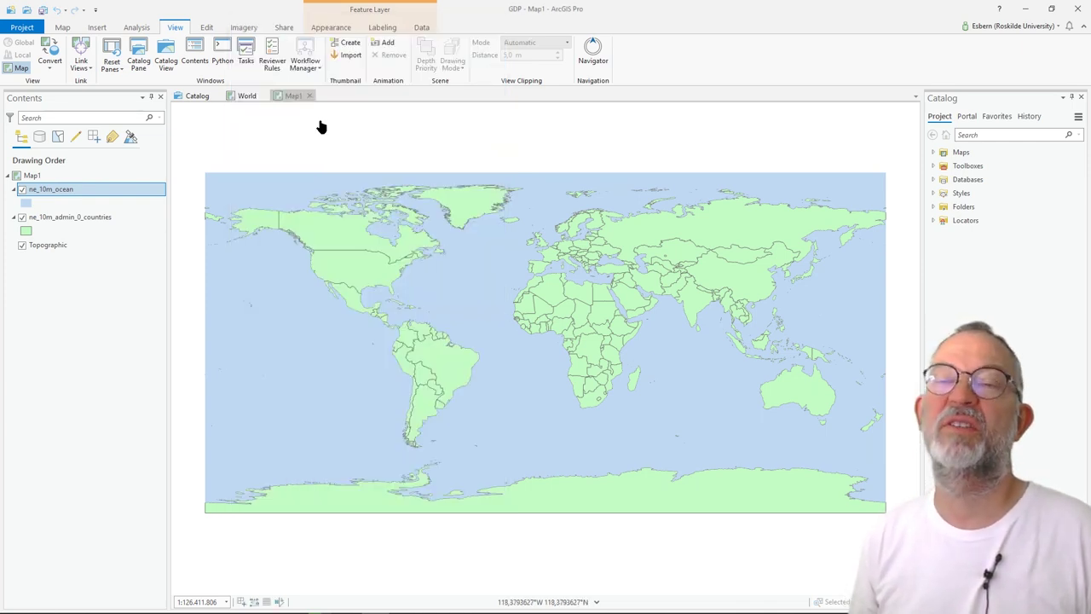
- Set the primary symbology of Map1's ne_10m_admin_0_countries layer to Graduated Colors
left_click(109, 217)
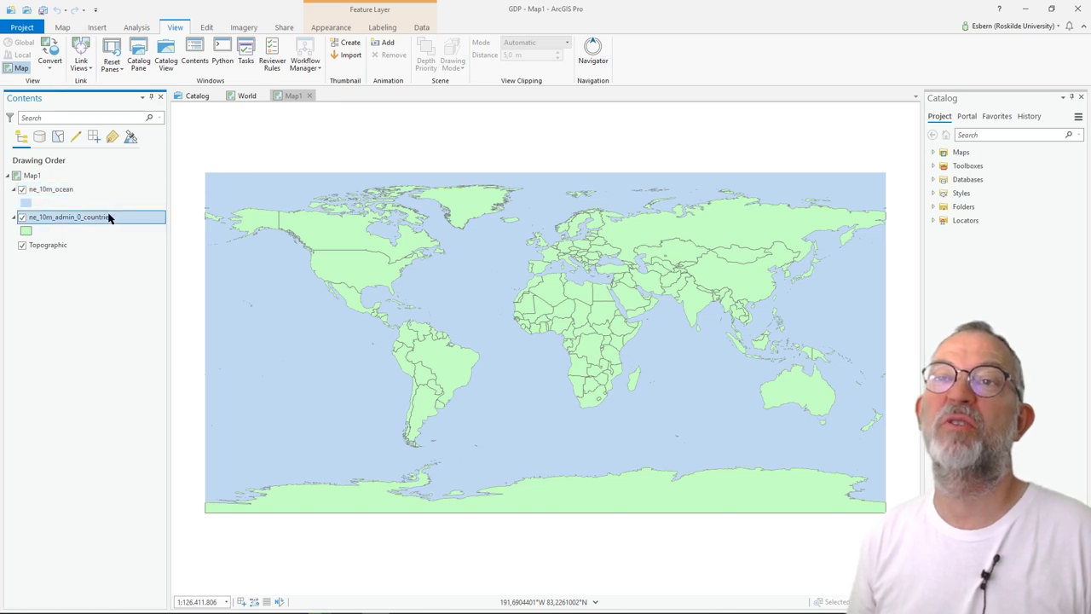
right_click(108, 218)
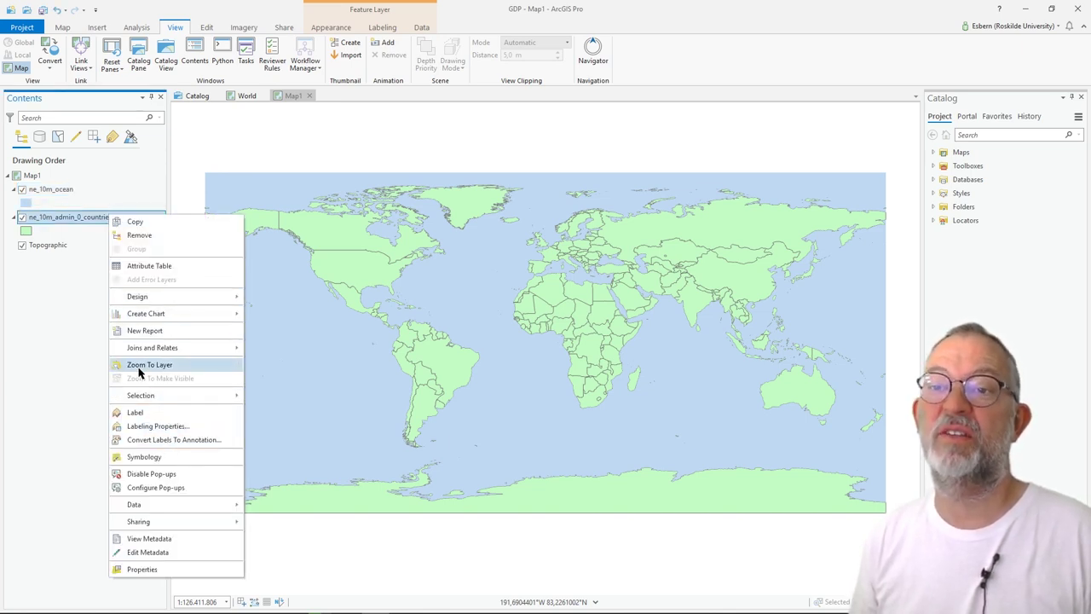
left_click(144, 457)
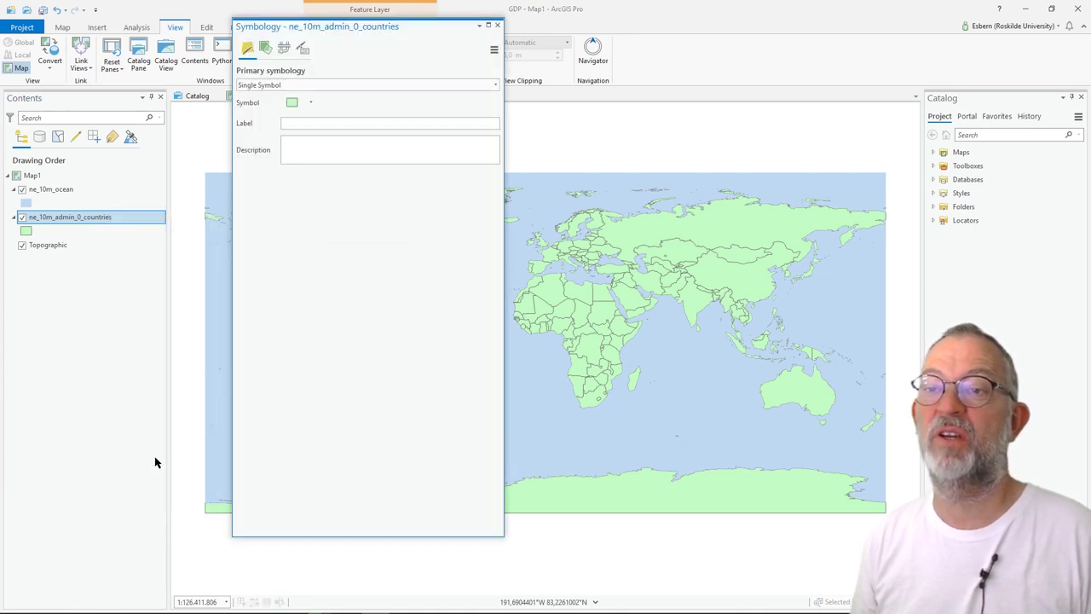
left_click(485, 86)
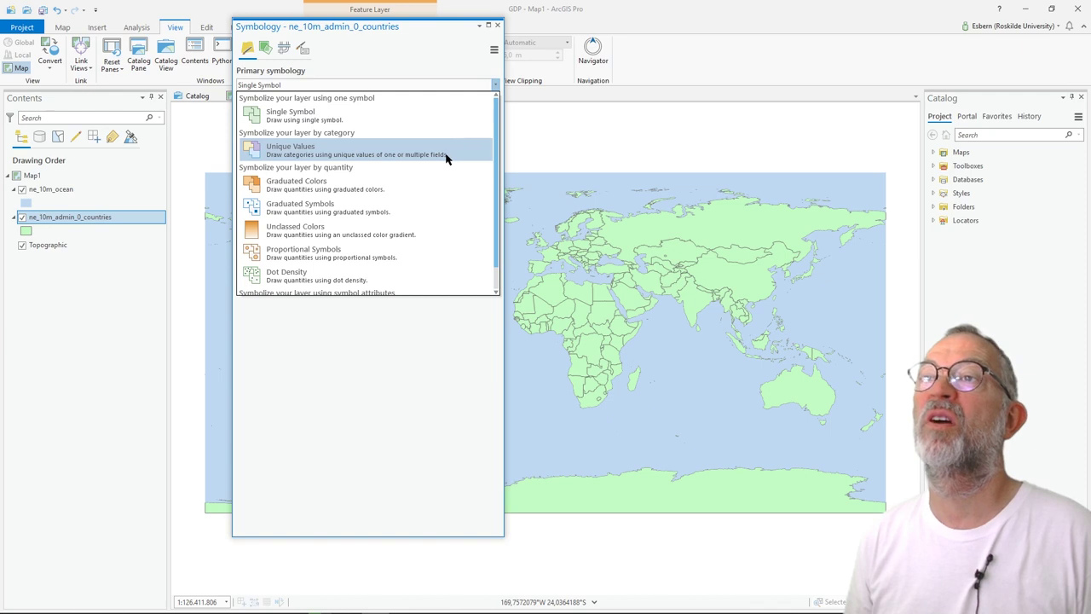
left_click(448, 183)
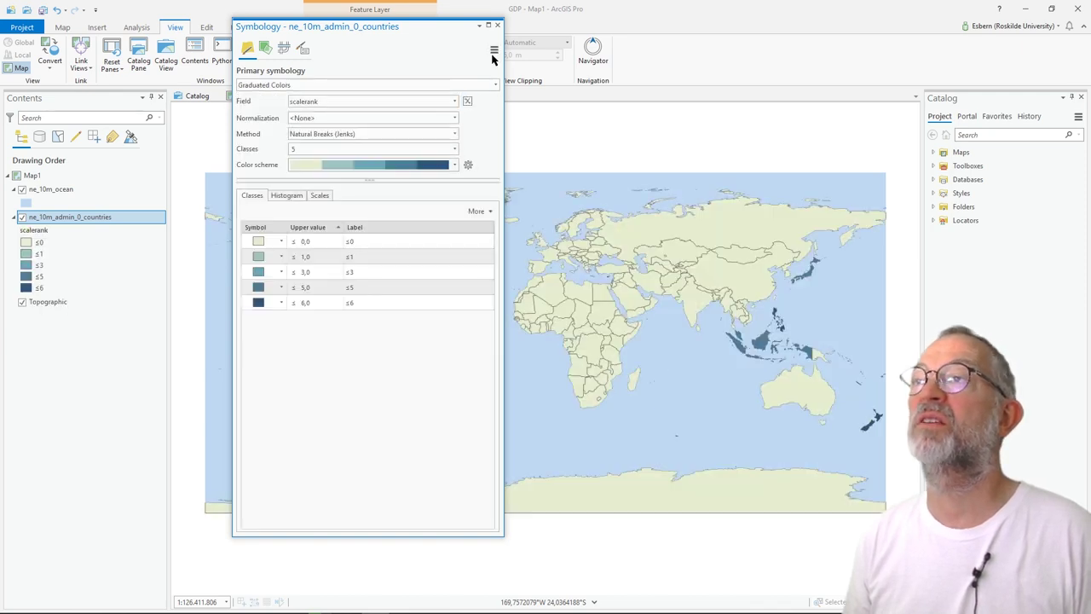
- Import the symbology of ne_110m_admin_0_countries.lyrx onto the ne_10m_admin_0_countries layer, maintaining the ranges
left_click(494, 49)
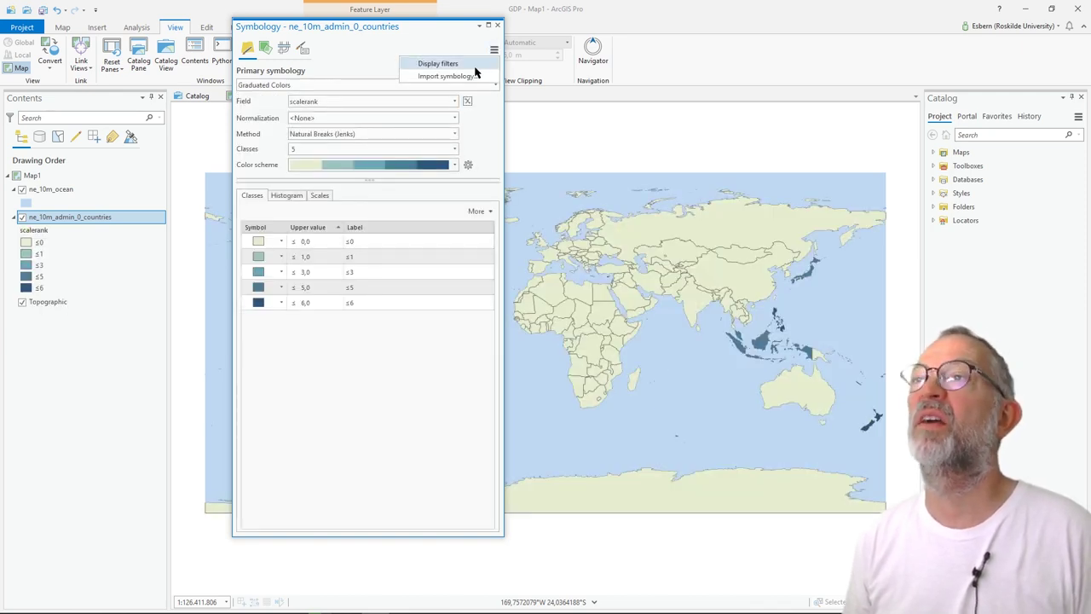
left_click(445, 76)
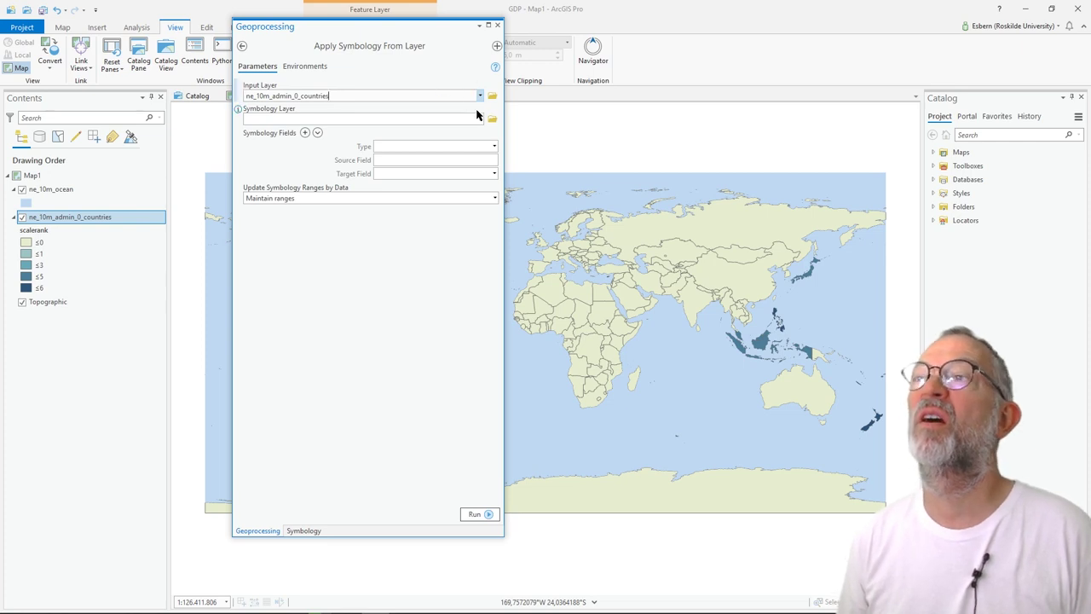
left_click(491, 118)
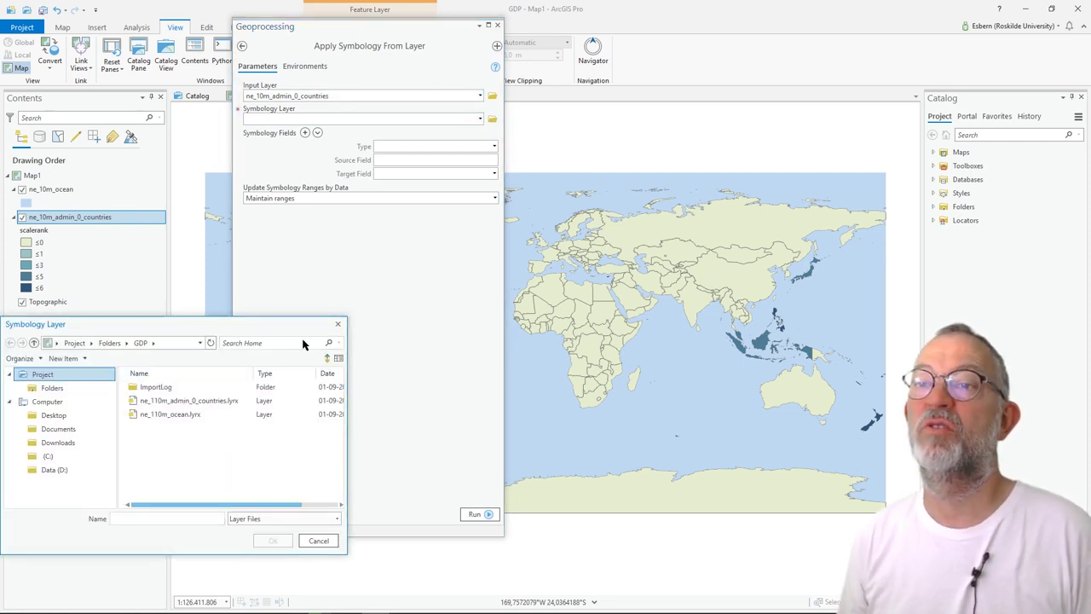
left_click(205, 400)
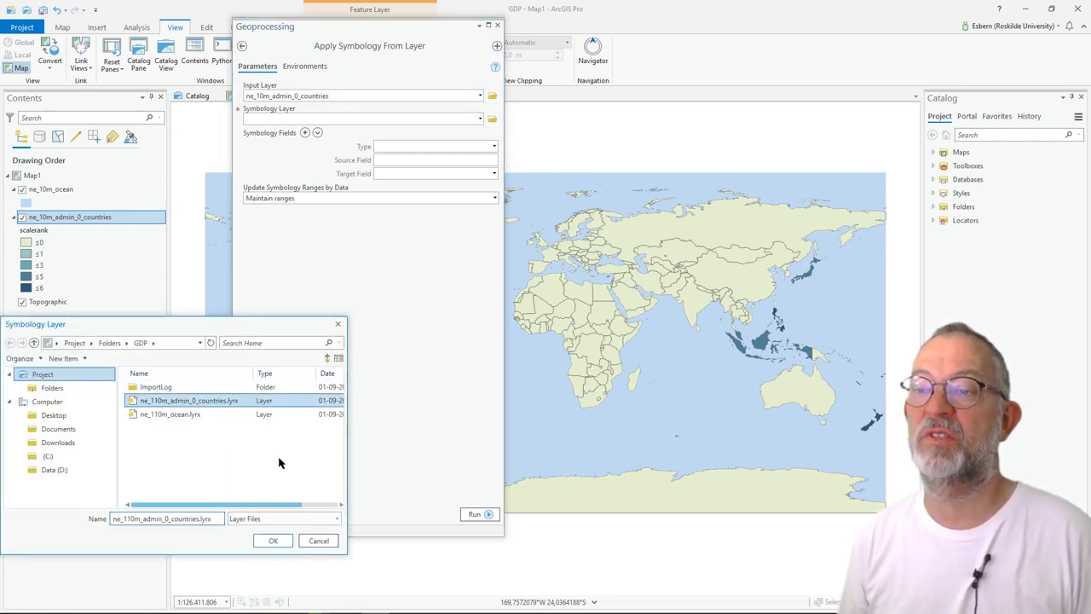
left_click(272, 540)
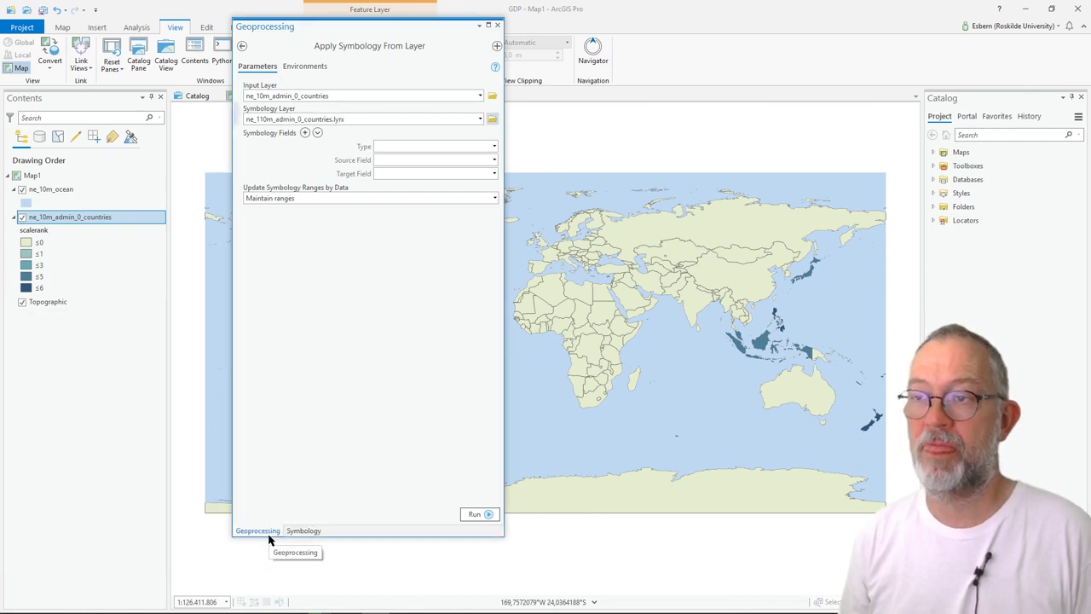
left_click(477, 514)
mouse_move(477, 516)
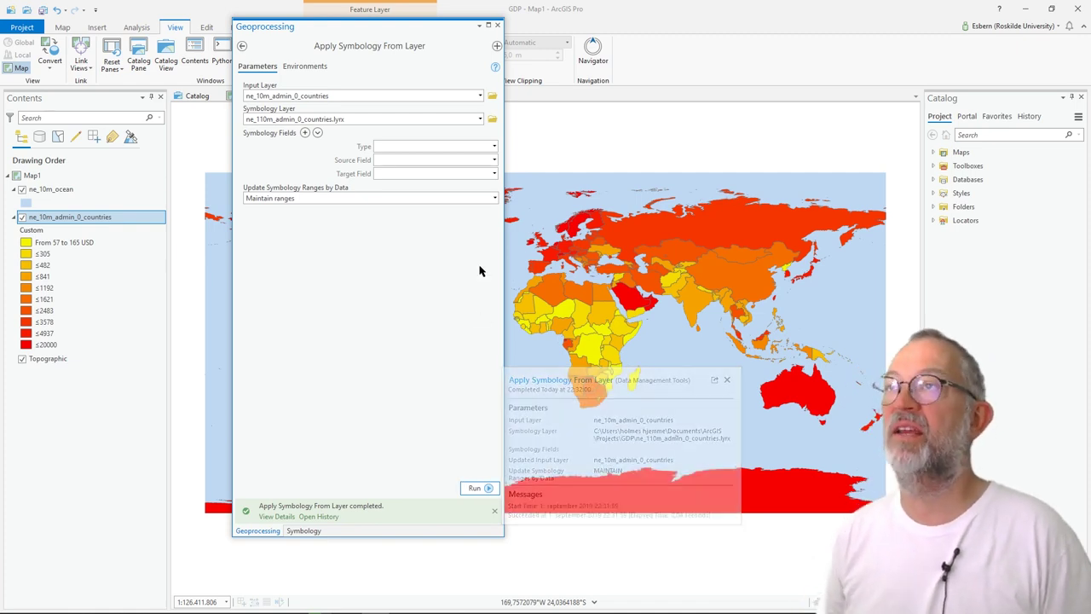
- Close the Apply Symbology From Layer tool and the symbology settings, and compare the World map with Map1
left_click(498, 27)
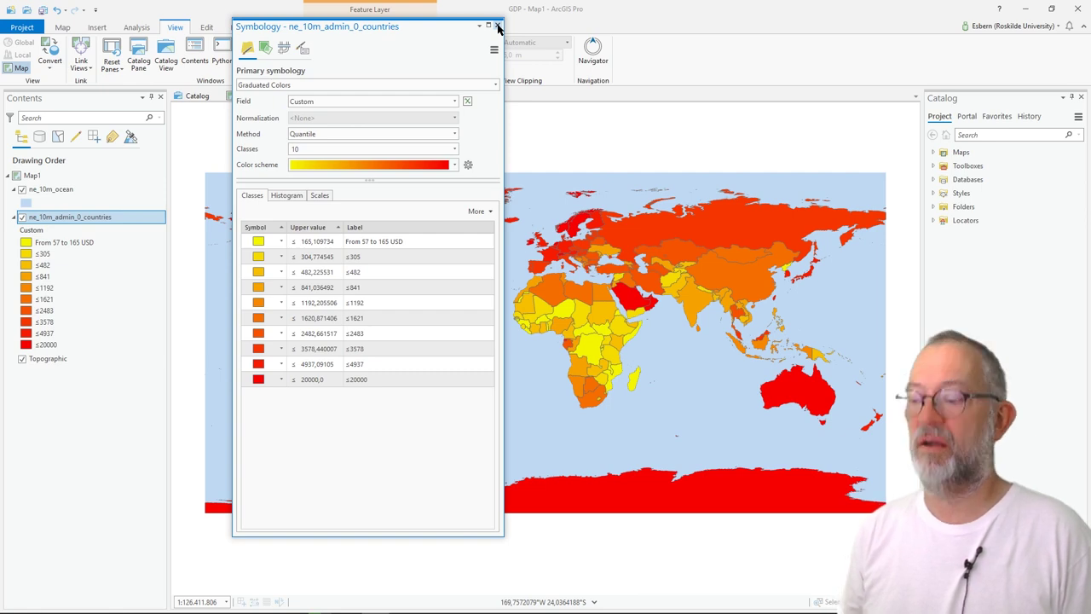
left_click(498, 26)
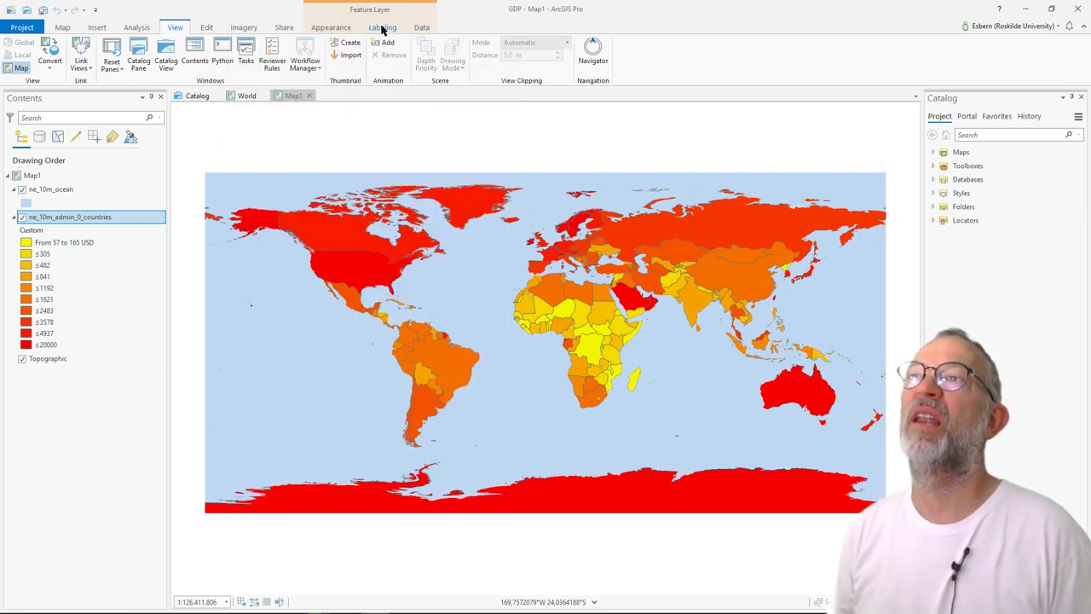
left_click(245, 97)
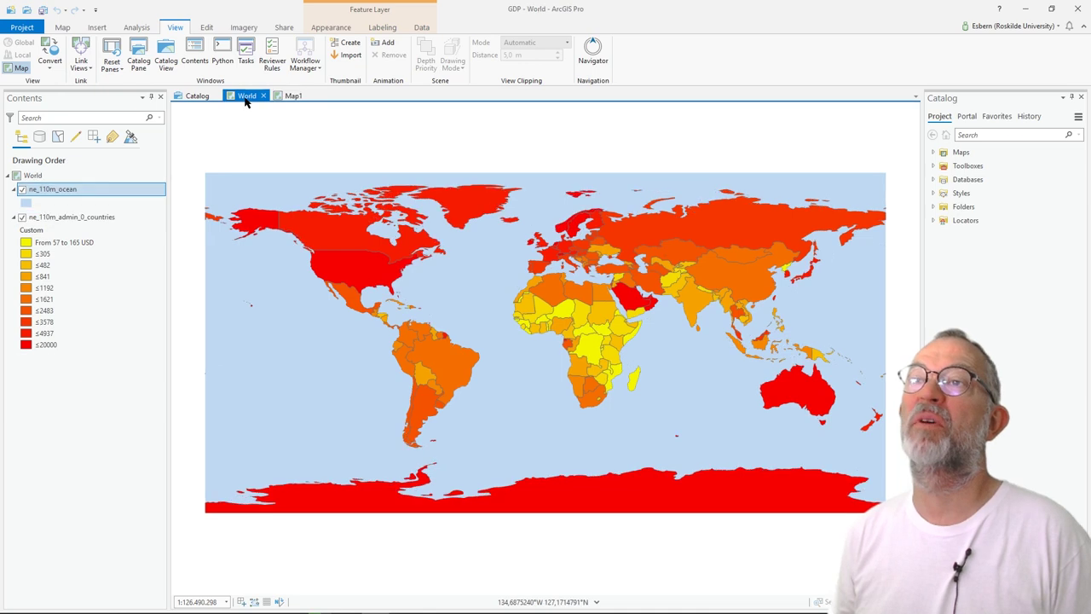
left_click(294, 97)
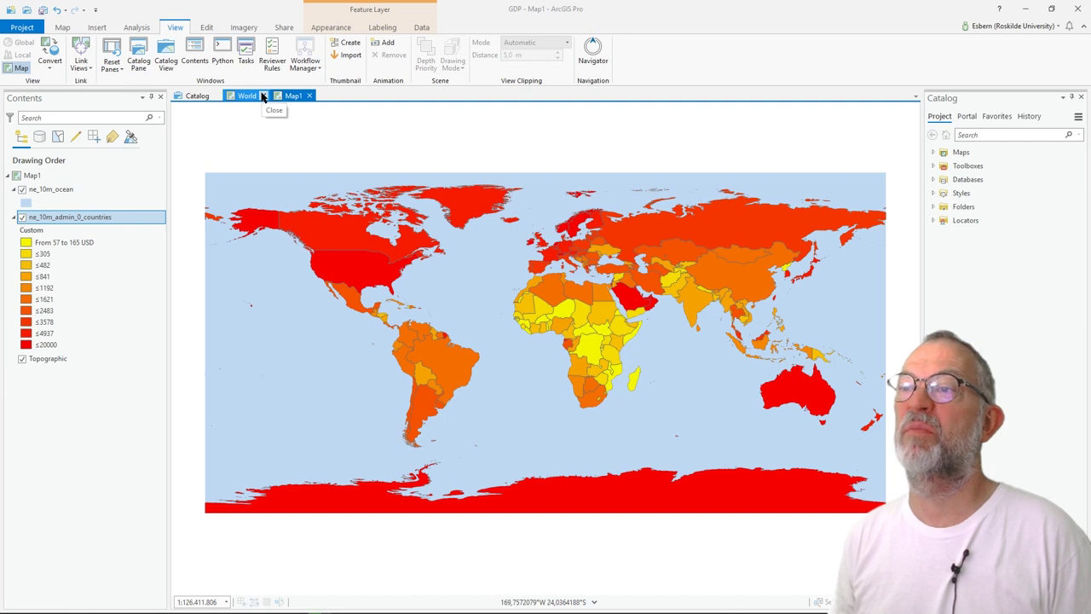
left_click(264, 95)
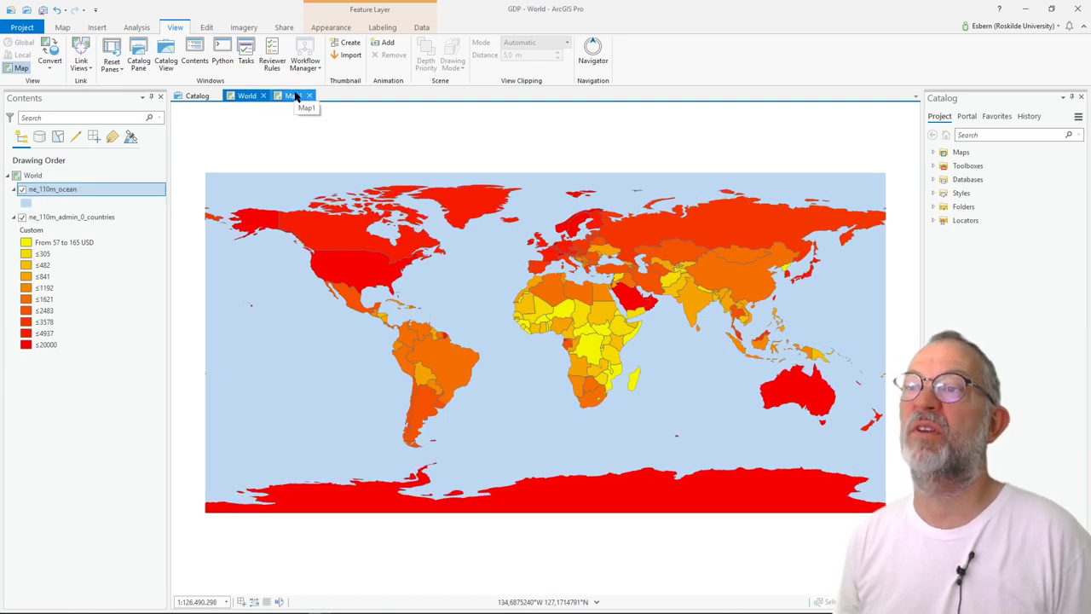
left_click(294, 97)
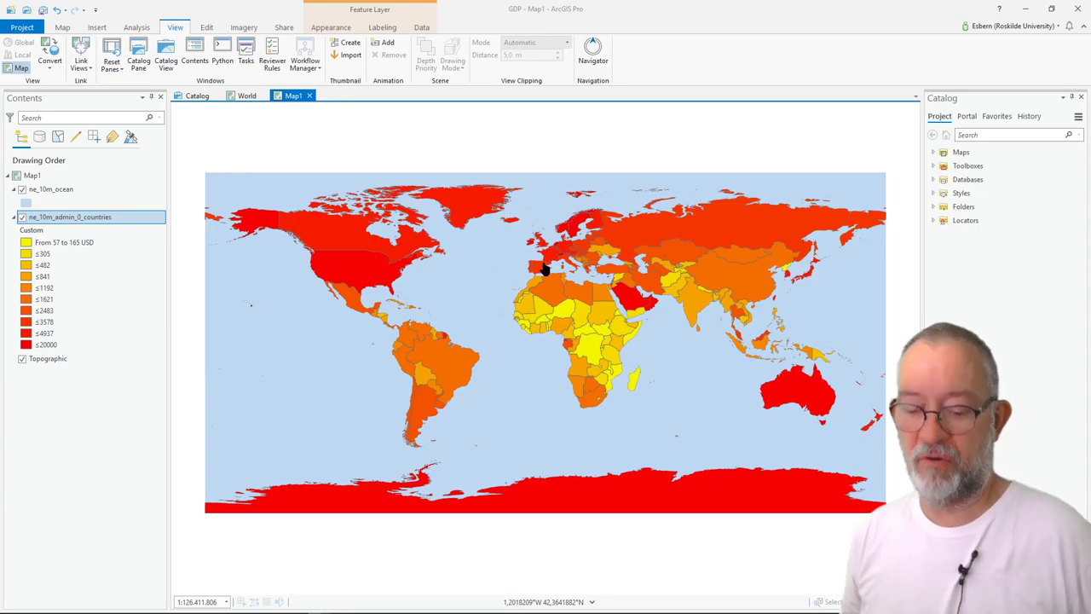
key("alt+Tab")
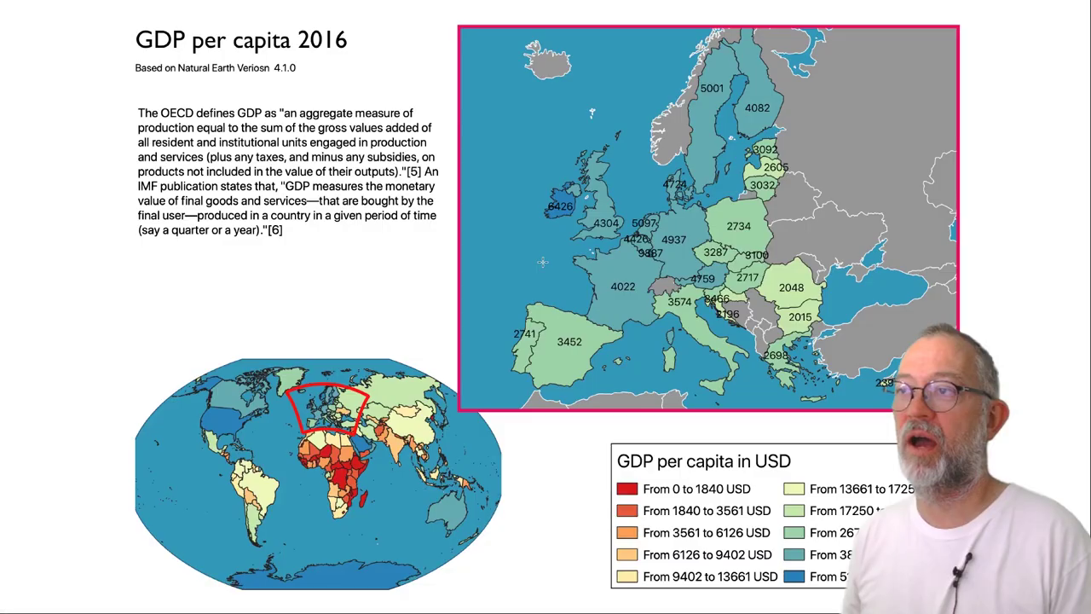
key("Right")
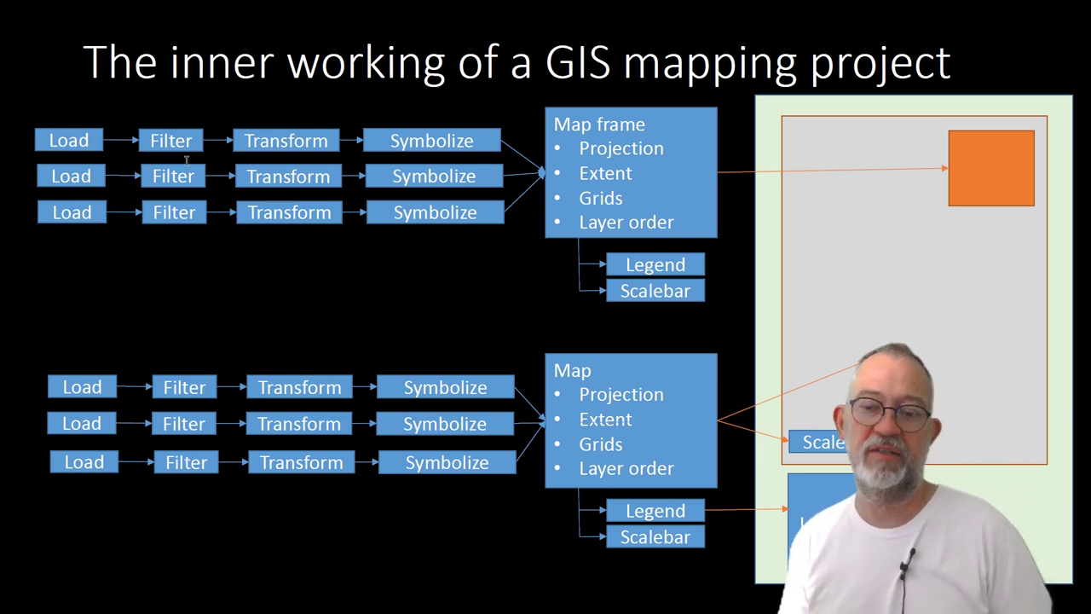
key("alt+Tab")
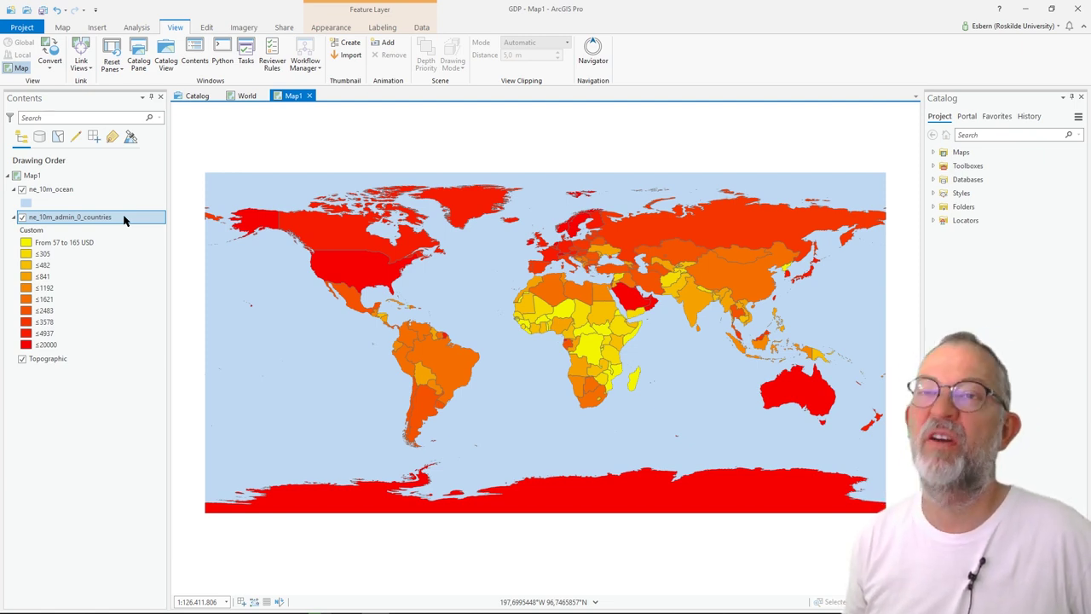
- Start a new definition query on Map1's ne_10m_admin_0_countries layer, filtering by the WB_A2 field
right_click(123, 219)
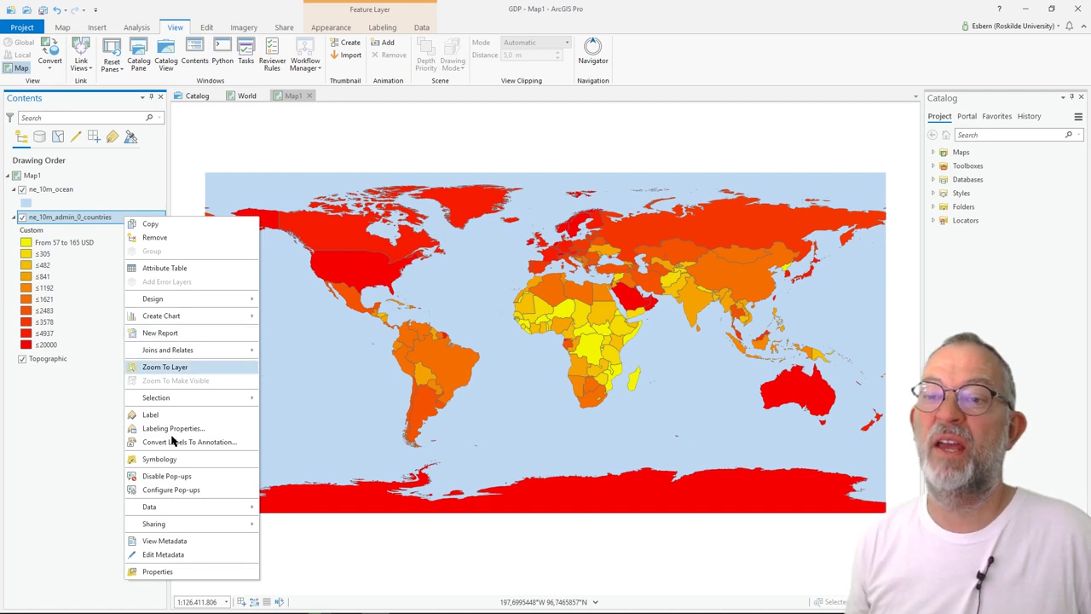
left_click(188, 571)
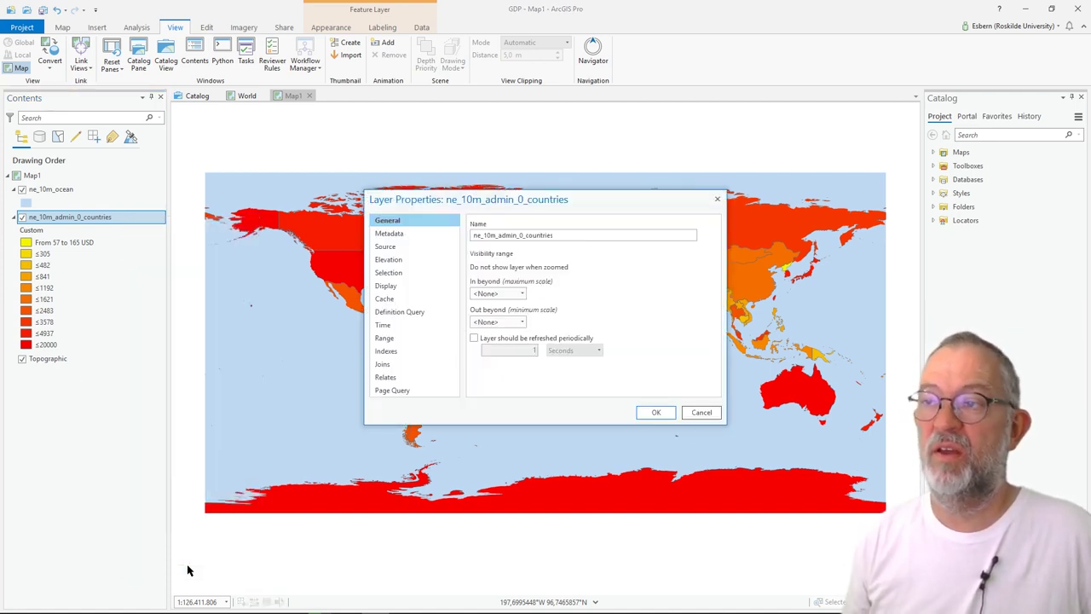
left_click(417, 313)
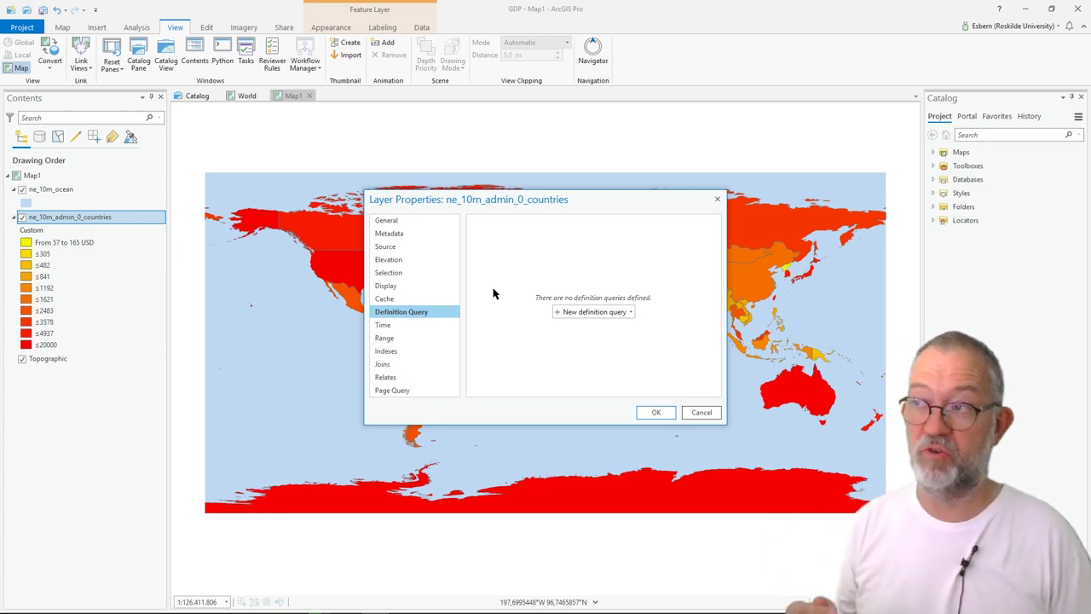
left_click(603, 312)
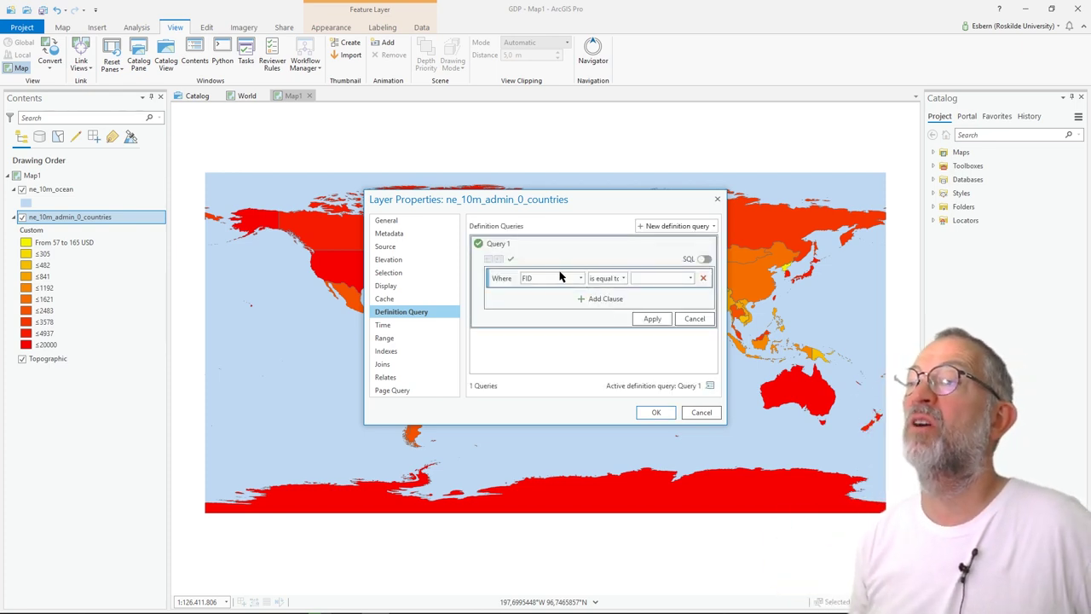
left_click(581, 278)
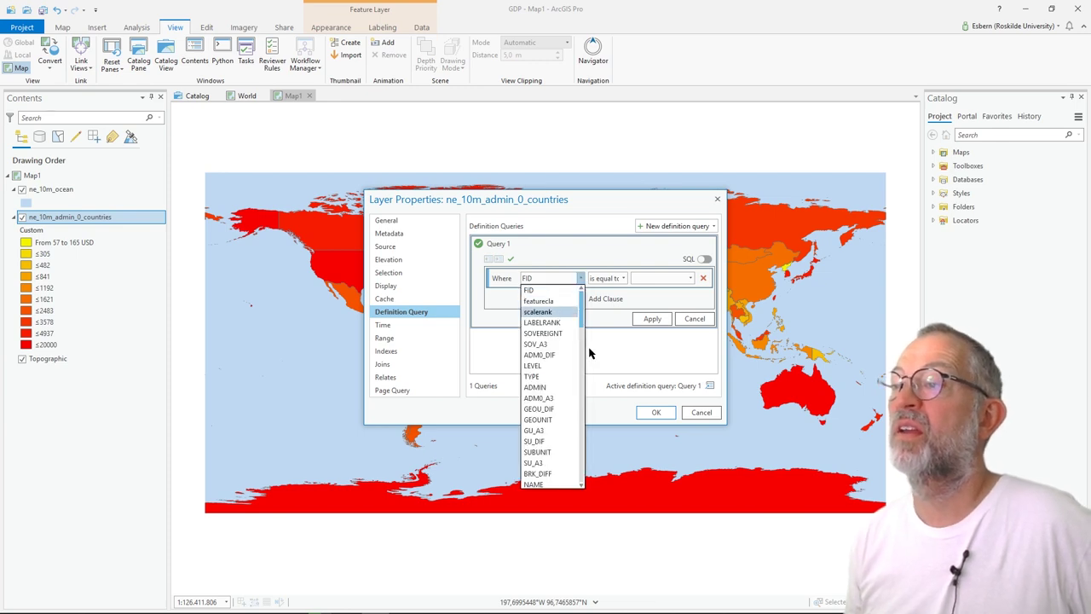
left_click_drag(581, 324, 582, 402)
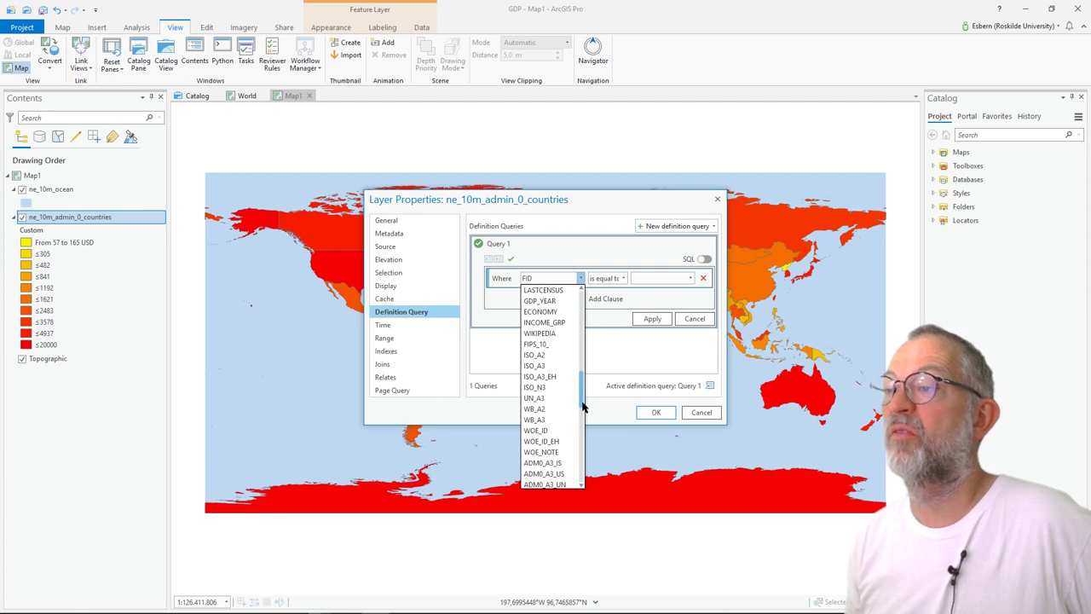
left_click(545, 409)
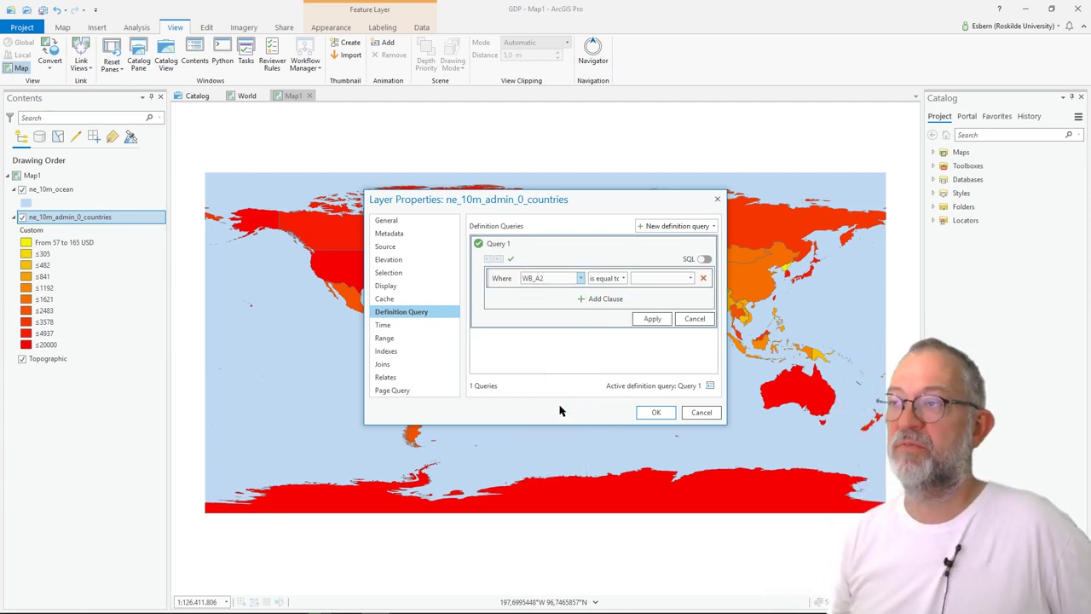
- Set the WB_A2 clause to include the values AL and AM, and switch the query to SQL
left_click(612, 281)
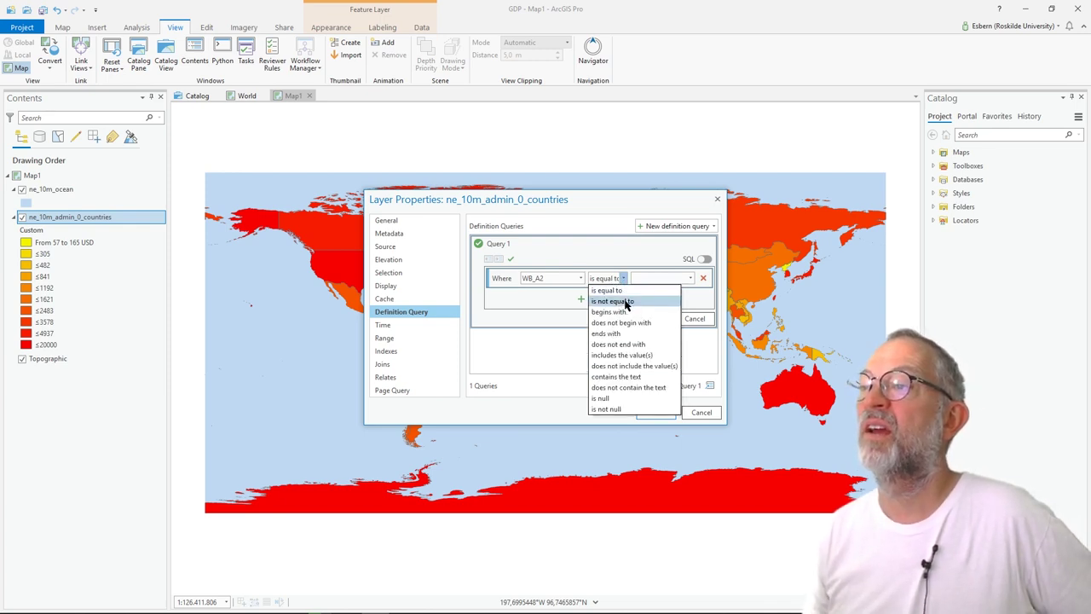
left_click(638, 356)
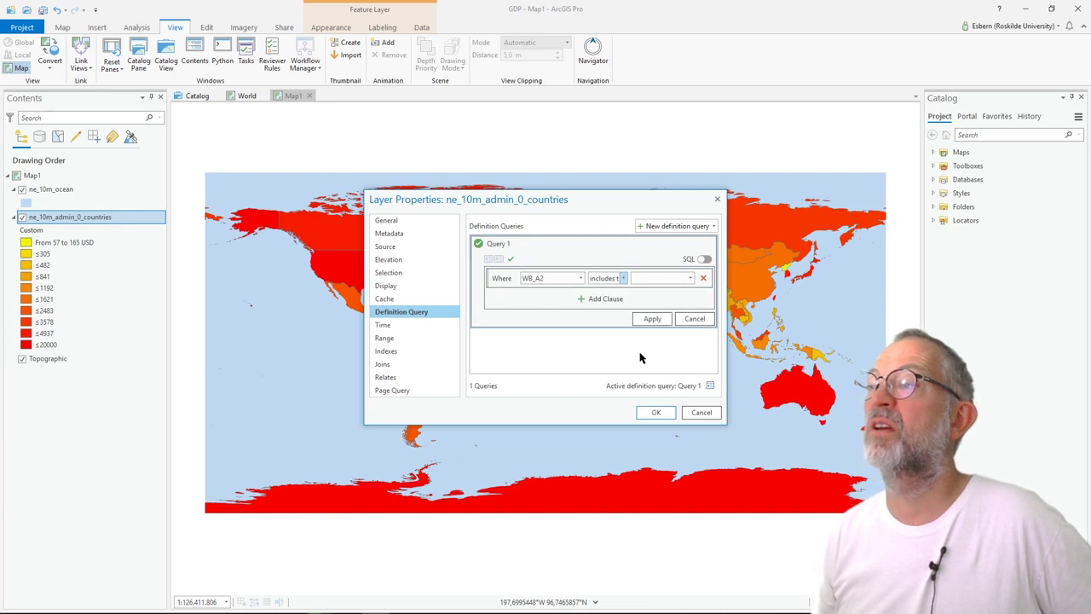
left_click(691, 279)
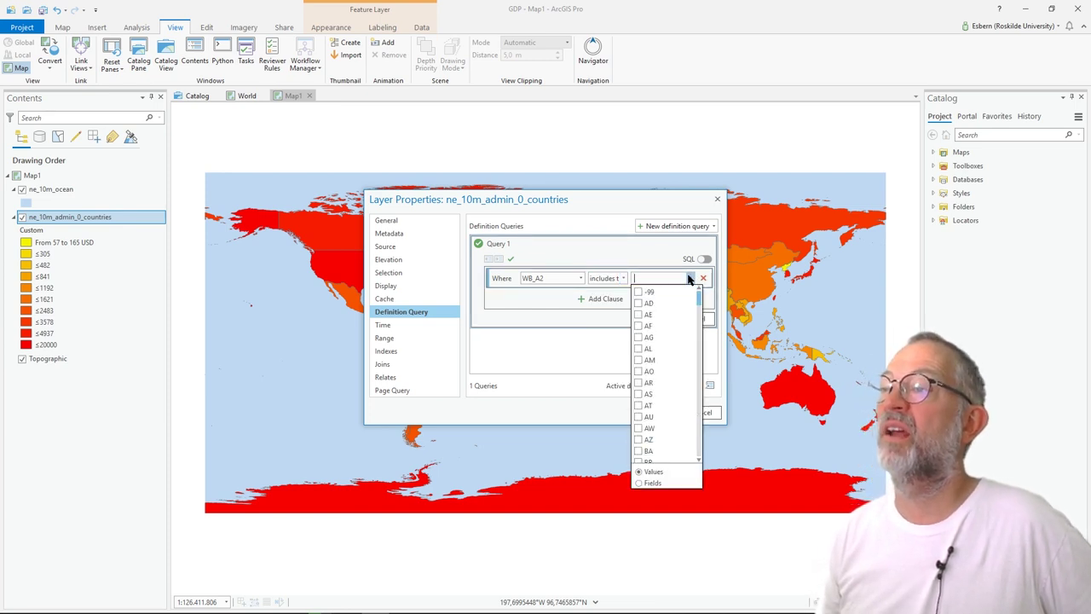
left_click(639, 349)
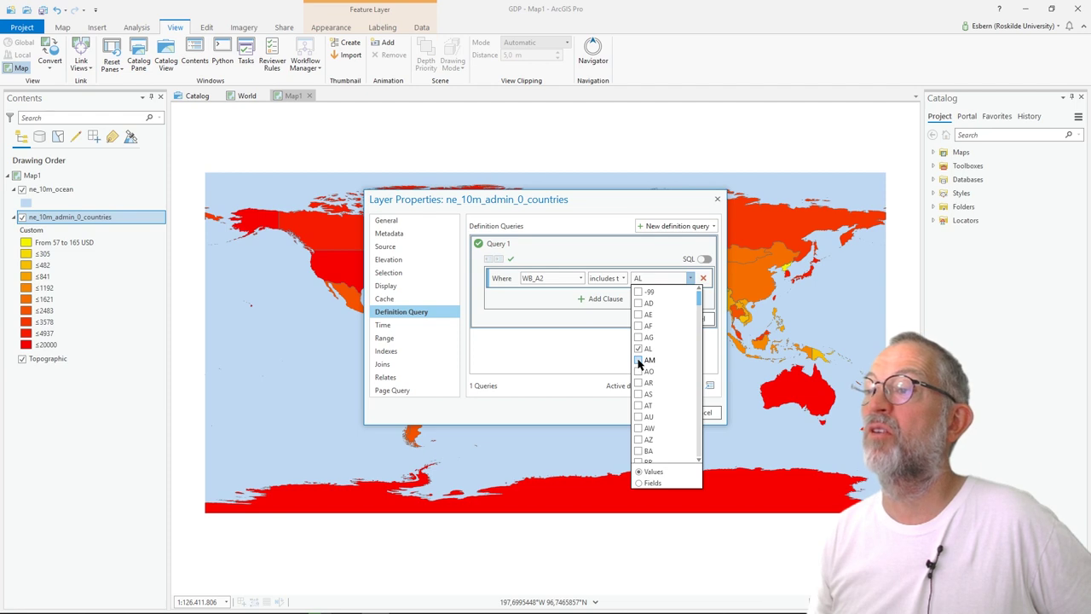
left_click(639, 360)
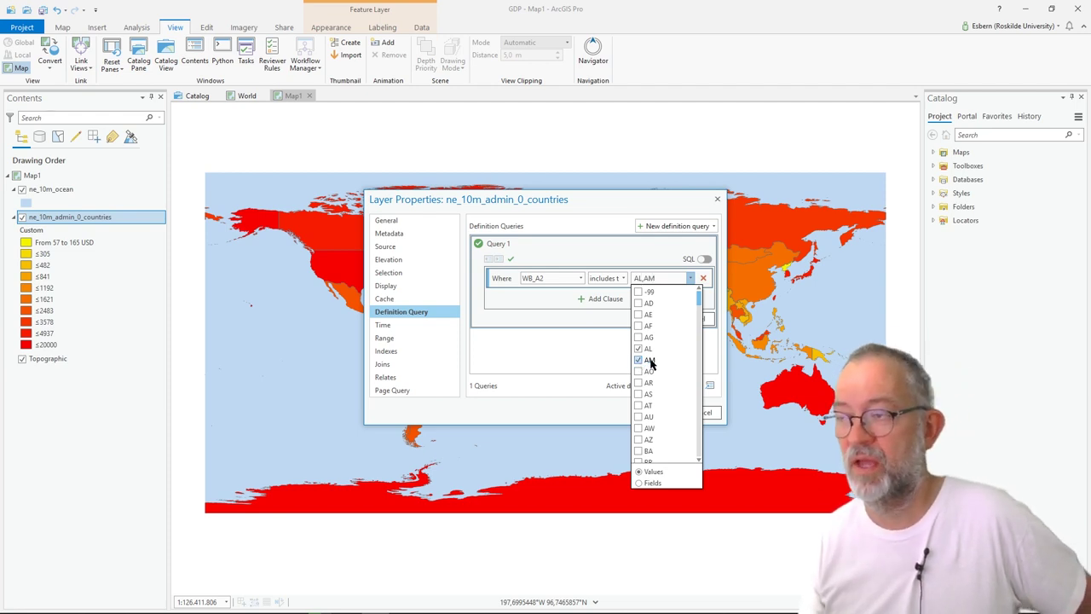
left_click(706, 261)
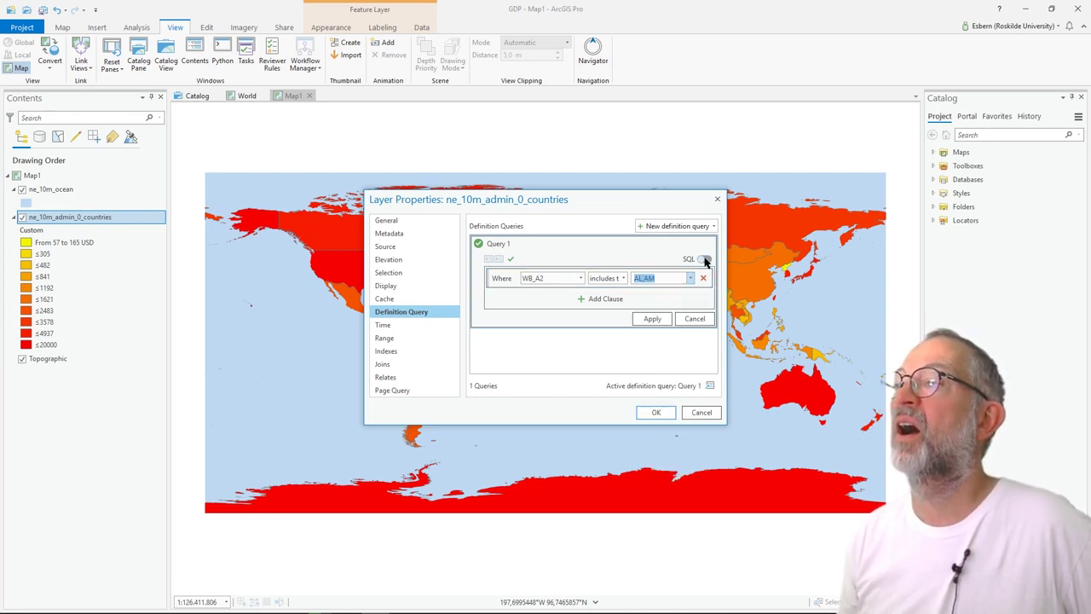
left_click(705, 260)
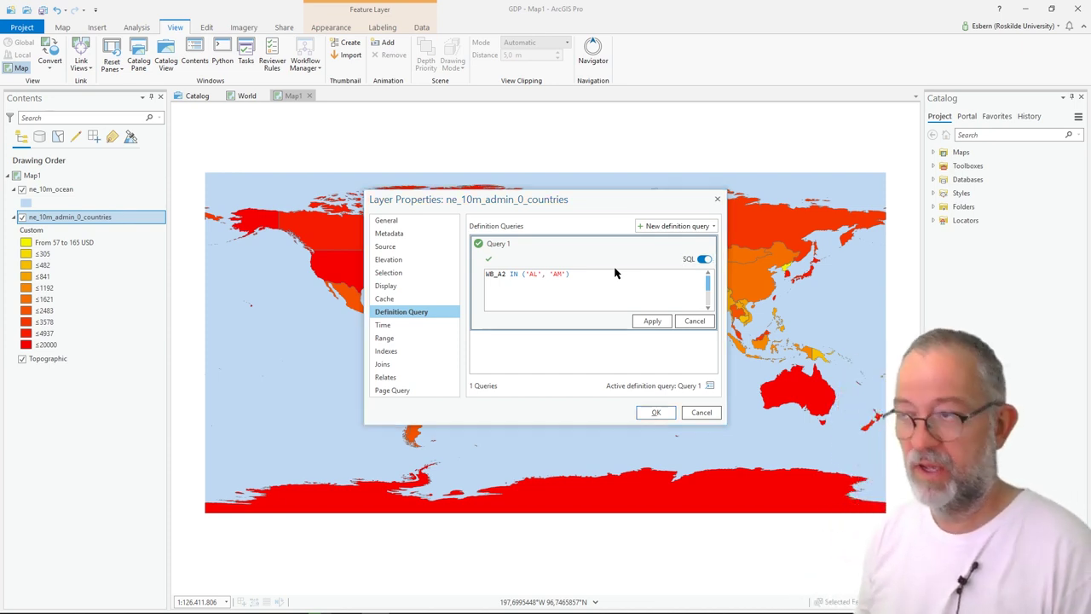
- Copy the EU member state codes ('BE' to 'GB') from the presentation, replace 'AL', 'AM' in the SQL query with them, and apply it
key("alt+Tab")
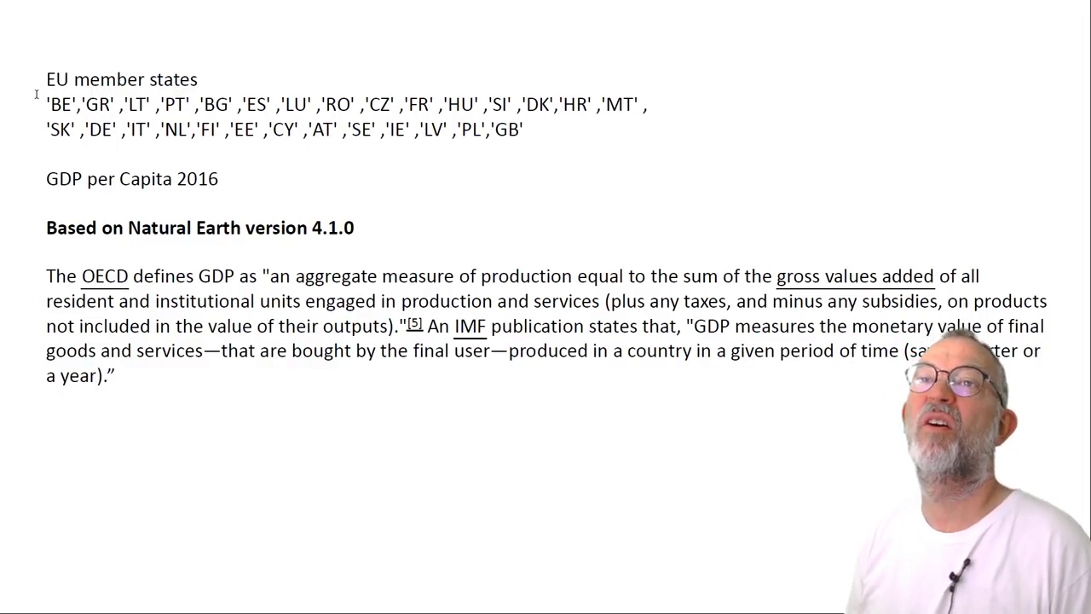
left_click_drag(46, 104, 536, 131)
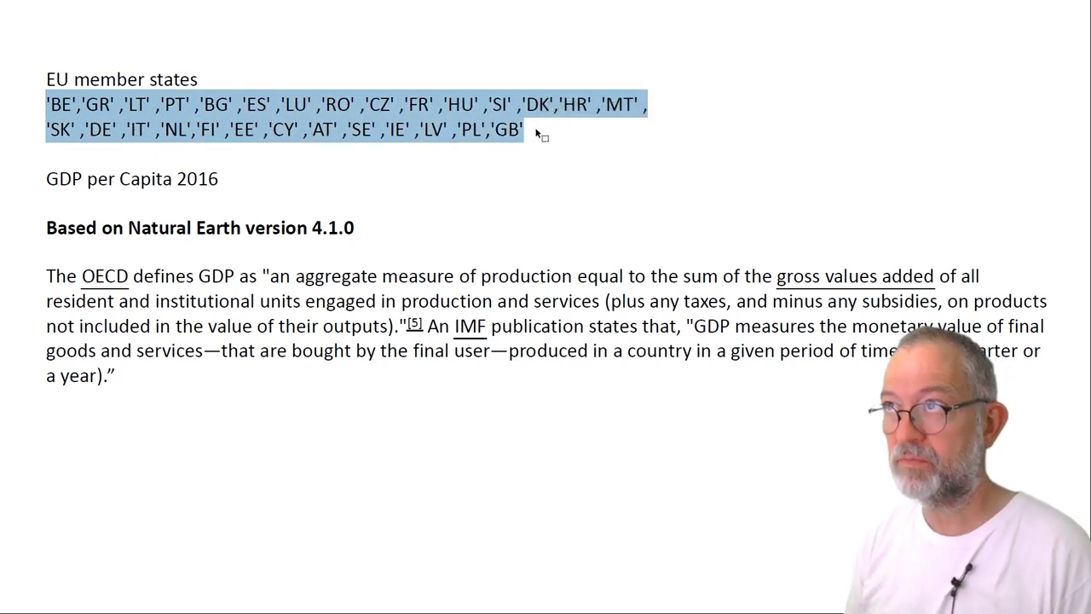
key("alt+Tab")
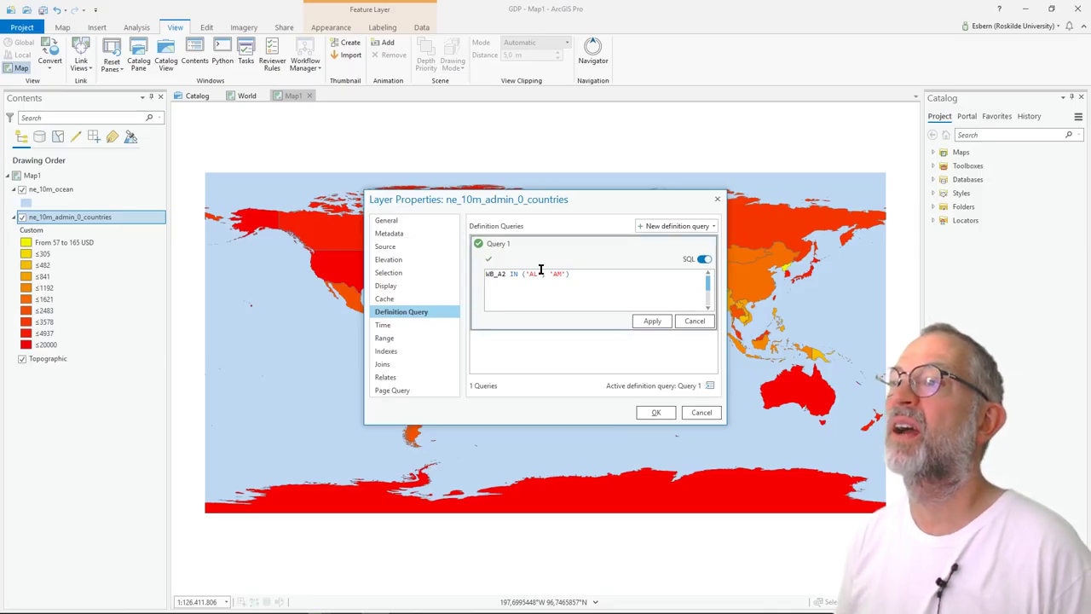
left_click_drag(528, 274, 562, 273)
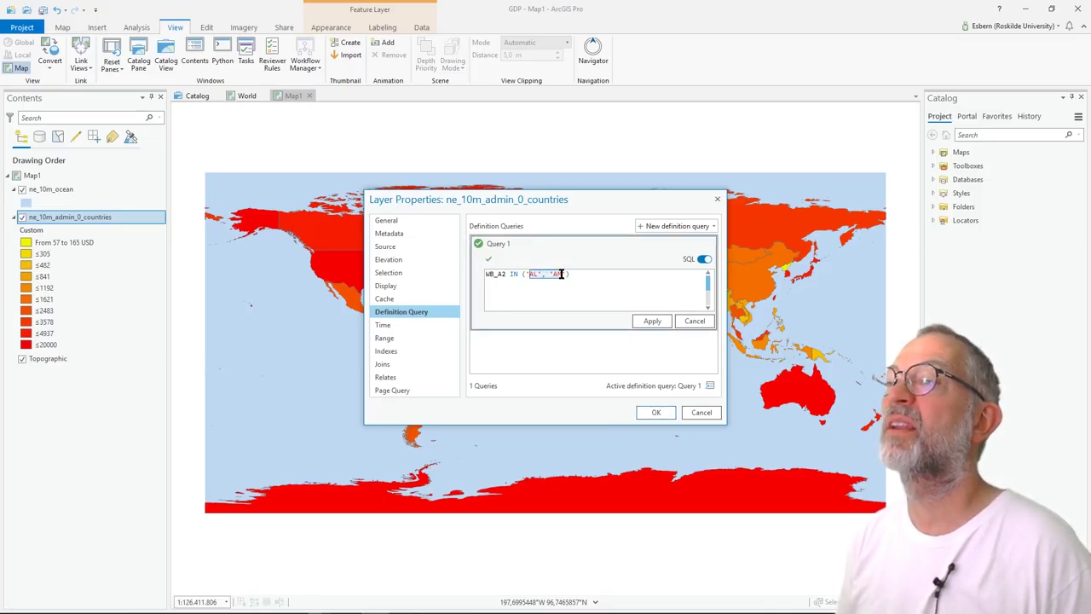
key("Delete")
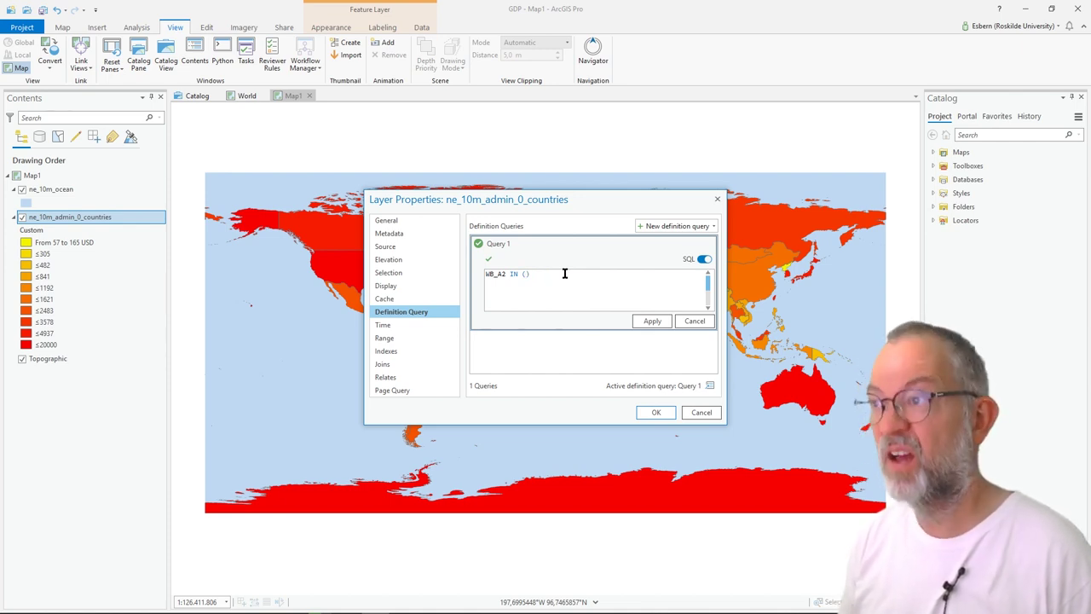
type("'BE','GR','LT','PT','BG','ES','LU','RO','CZ','FR','HU','SI','DK','HR','MT','SK','DE','IT','NL','FI','EE','CY','AT','SE','IE','LV','PL','GB'")
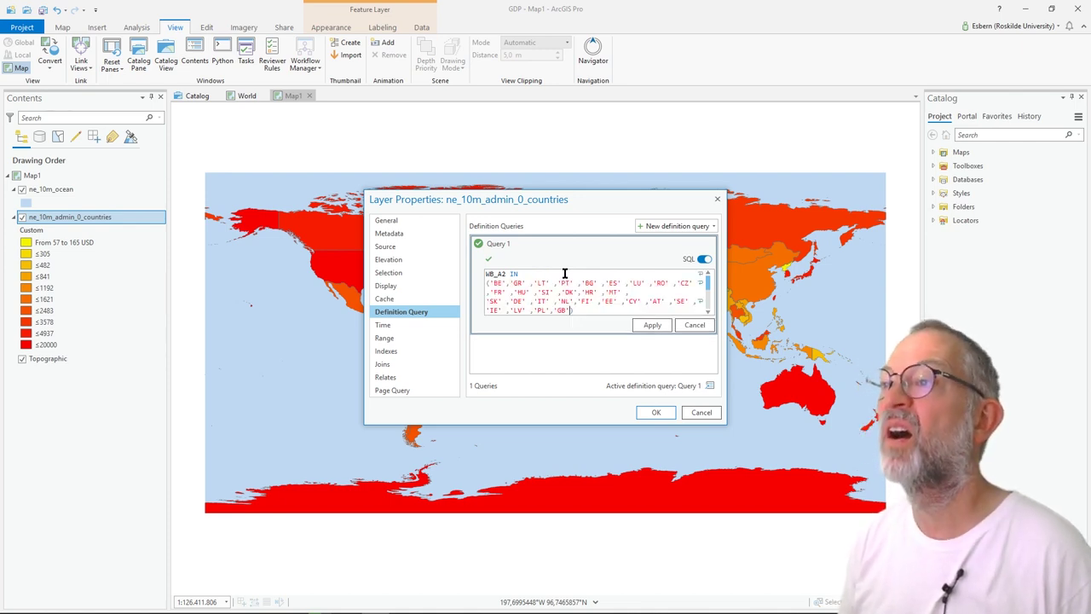
left_click(652, 325)
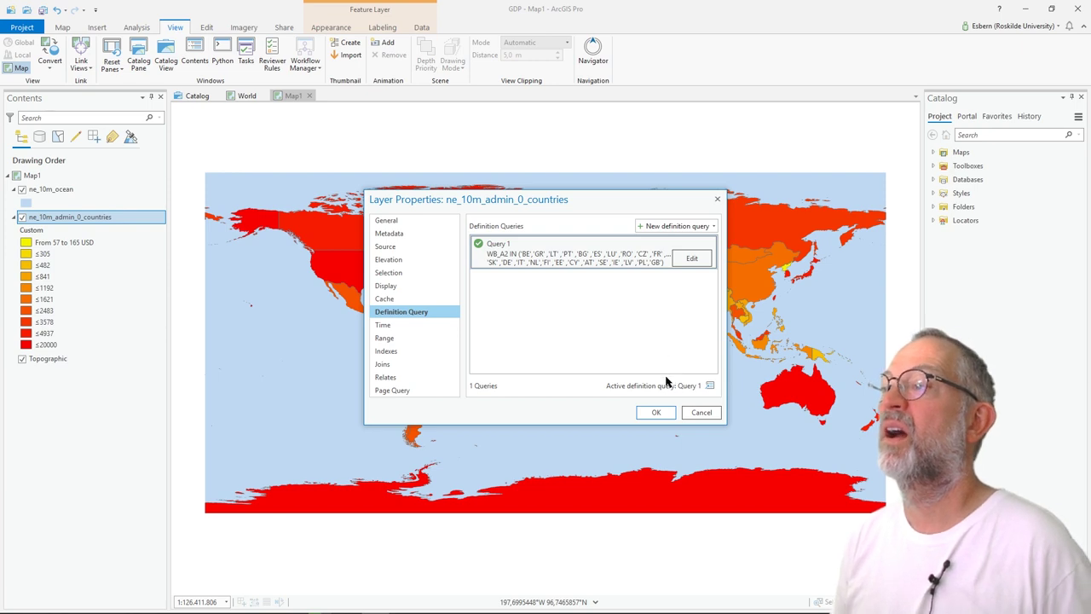
left_click(655, 411)
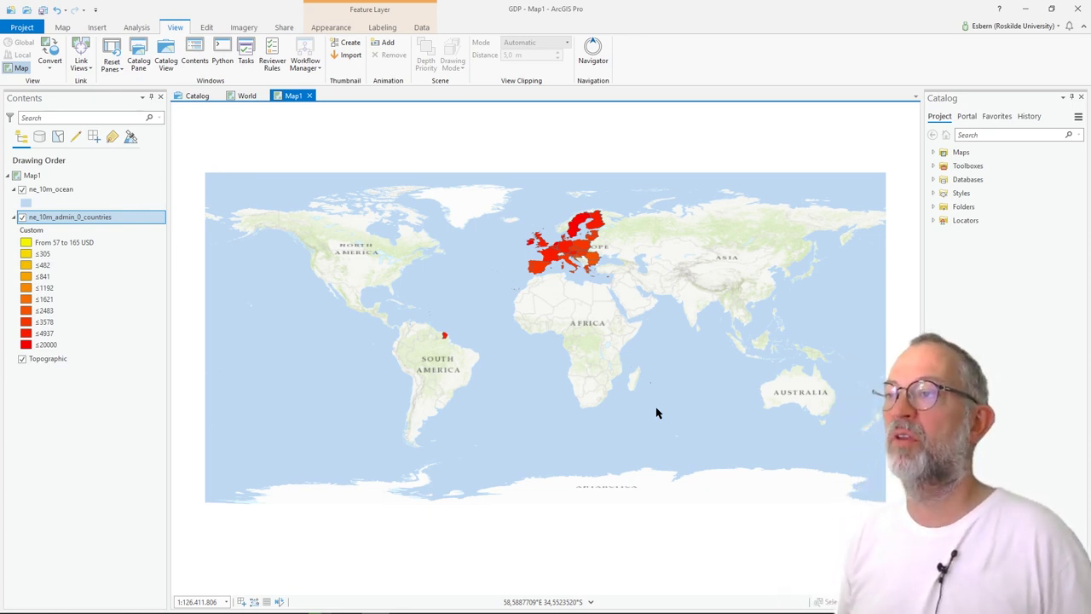
- Open the labeling properties of Map1's ne_10m_admin_0_countries layer and clear the label class expression
right_click(85, 218)
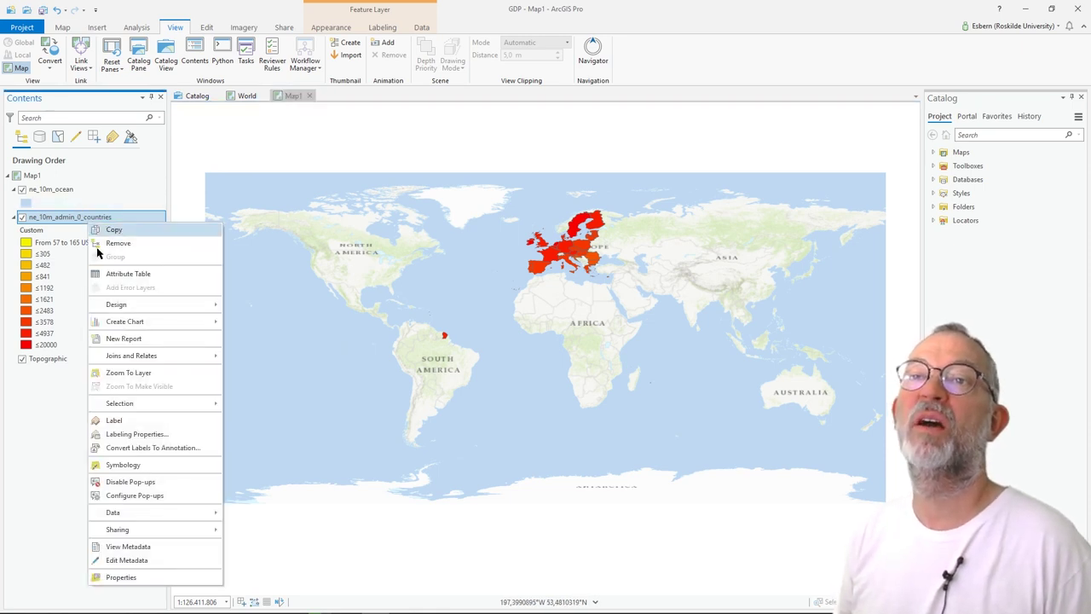
left_click(141, 375)
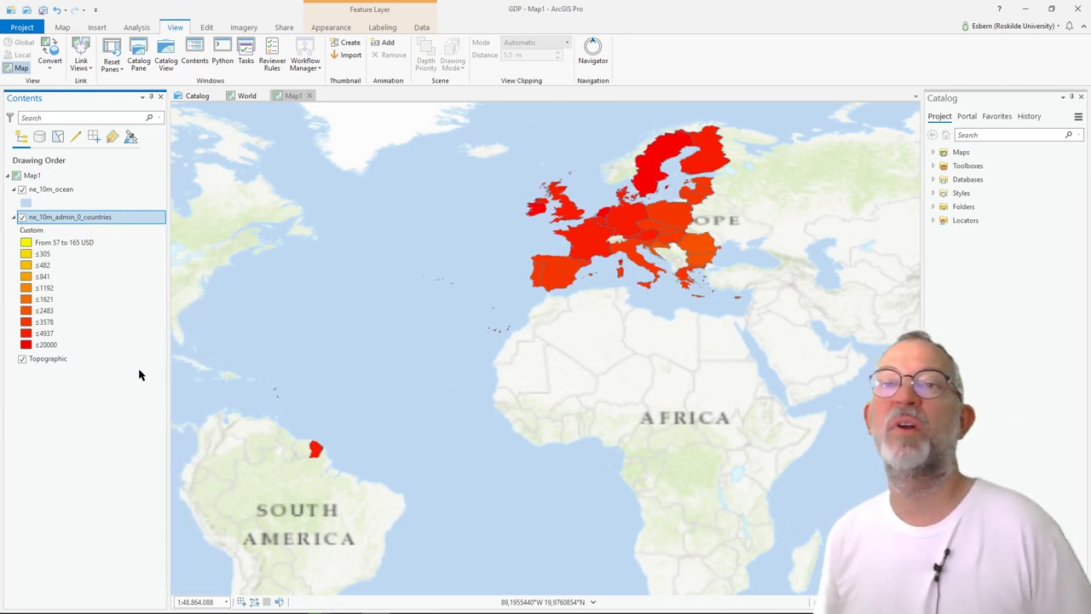
right_click(103, 217)
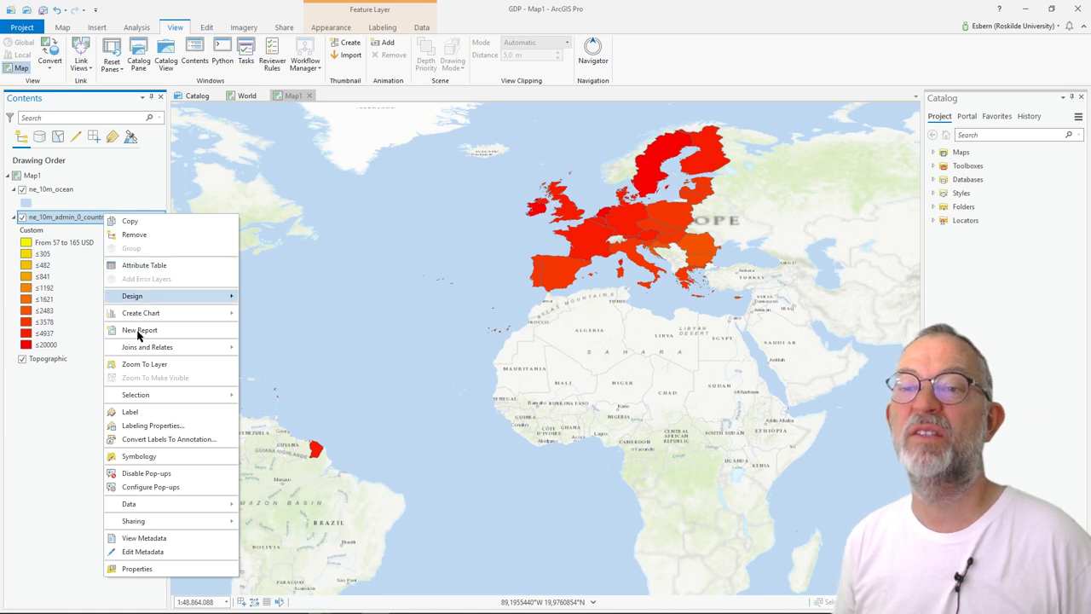
left_click(176, 429)
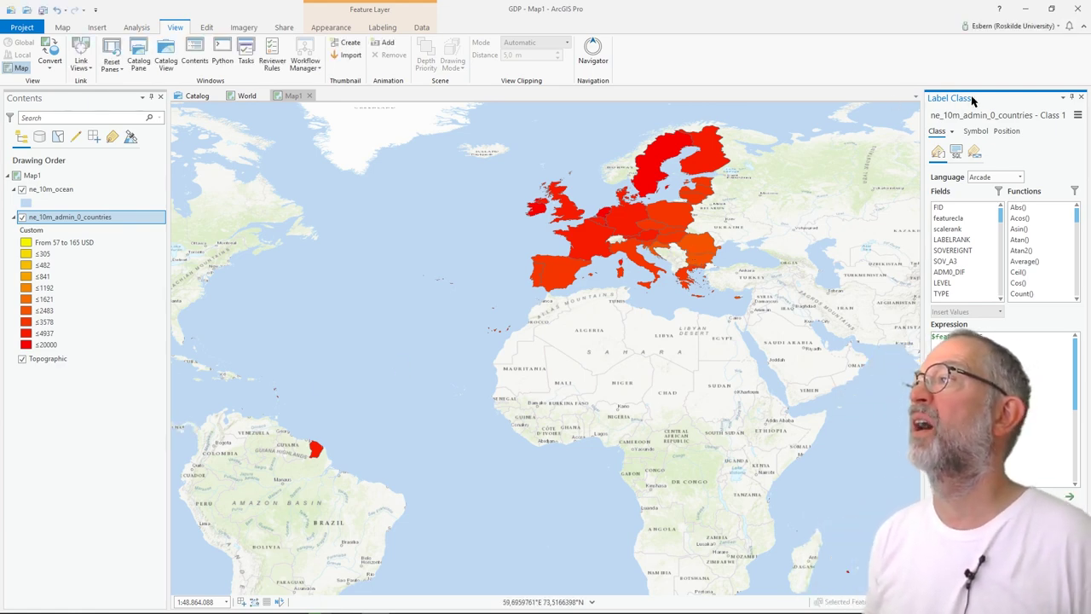
left_click_drag(976, 98, 385, 146)
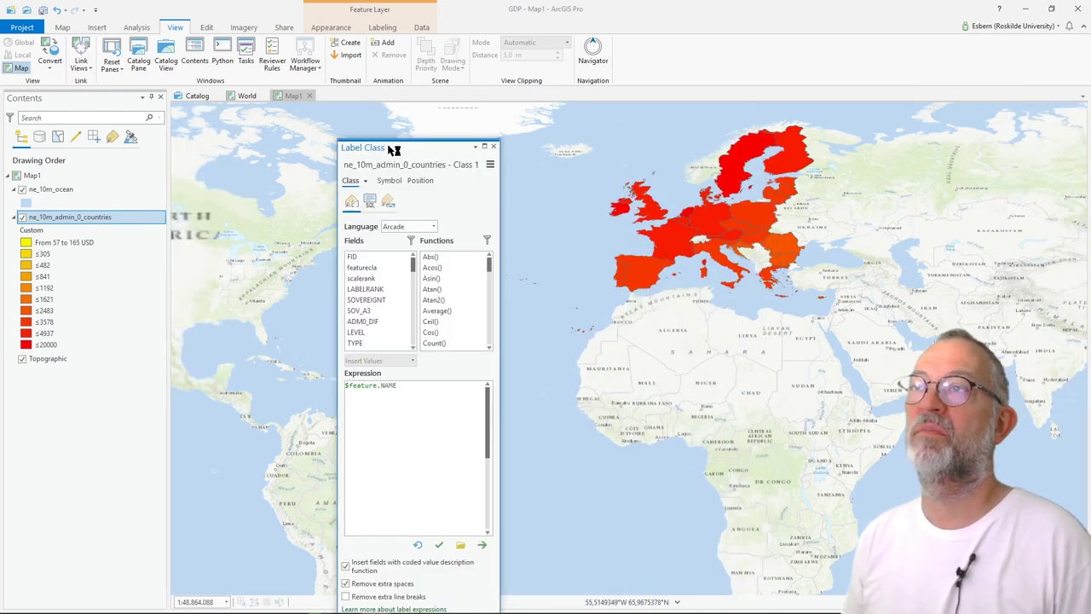
left_click_drag(418, 385, 304, 384)
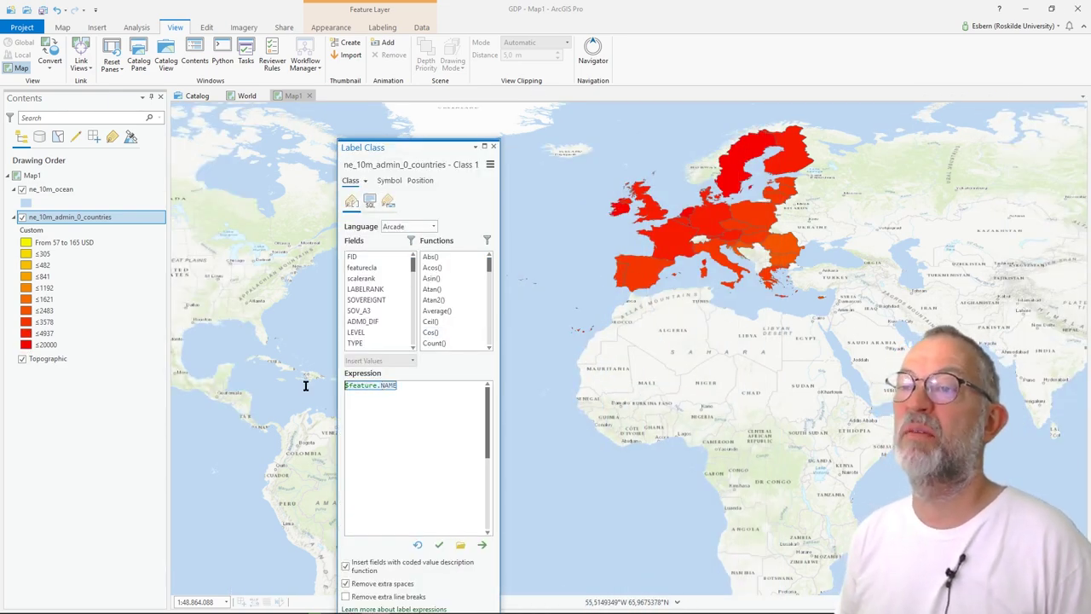
key("Delete")
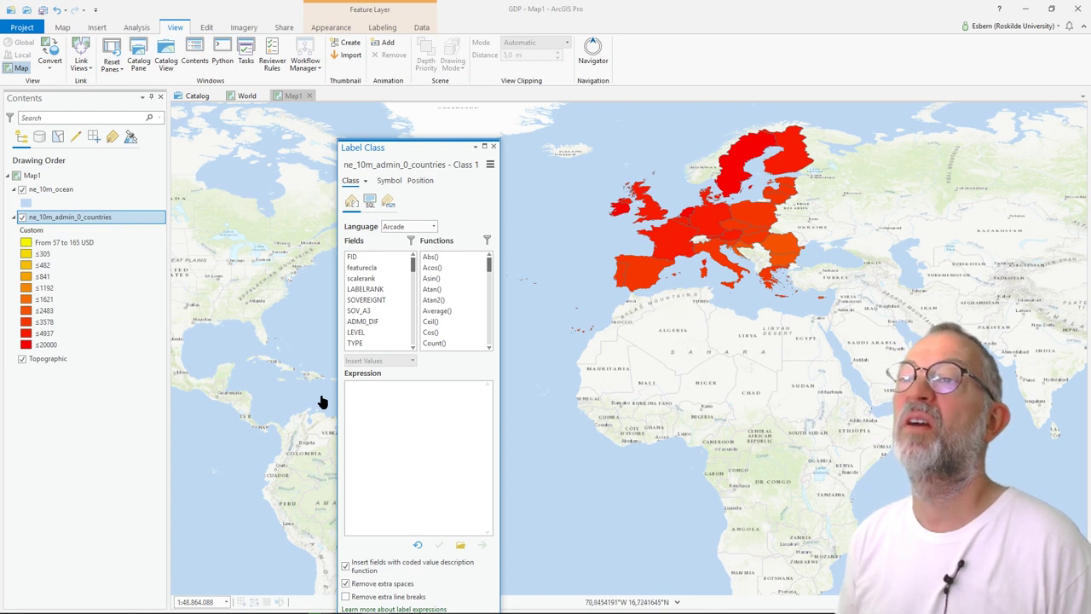
- Insert the Round() function into the empty label expression
left_click(466, 299)
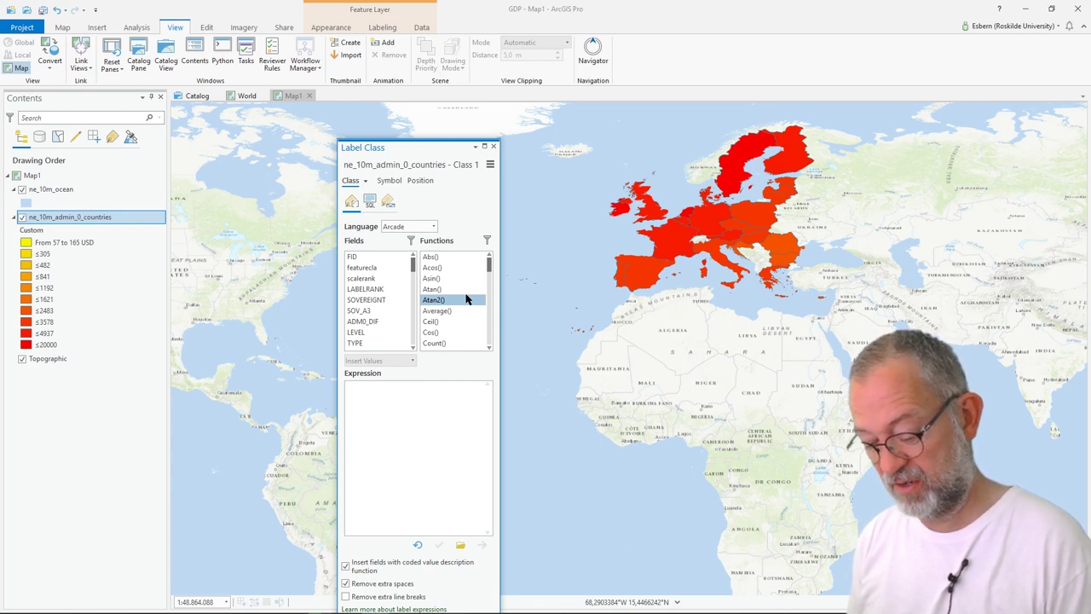
key("Down")
key("Down")
key("Down")
key("Down")
key("Down")
key("Down")
key("Down")
key("Down")
key("Down")
key("Down")
key("Down")
key("Down")
key("Down")
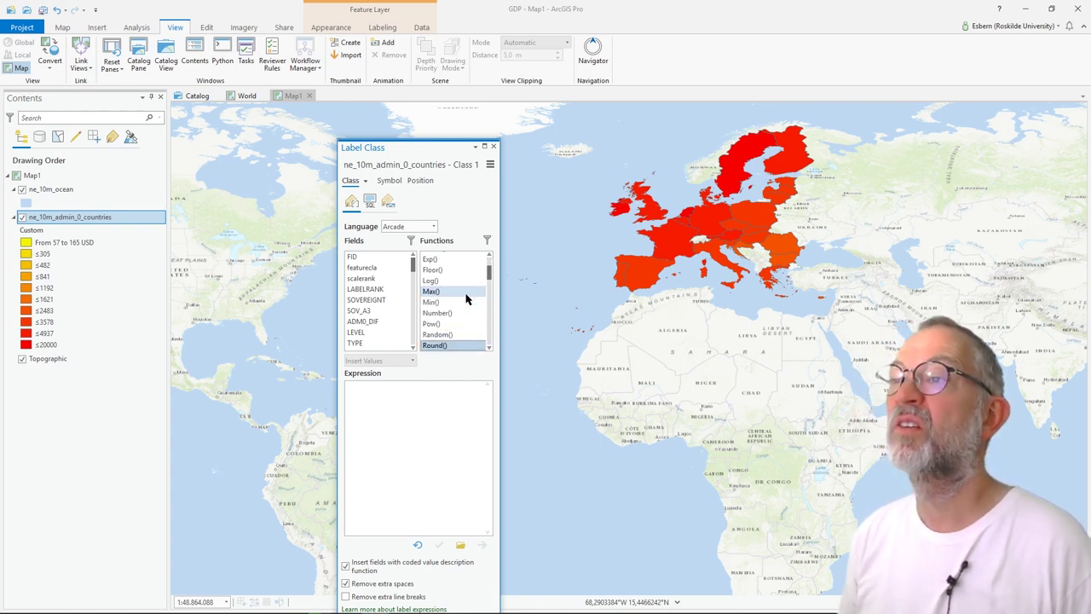
double_click(437, 345)
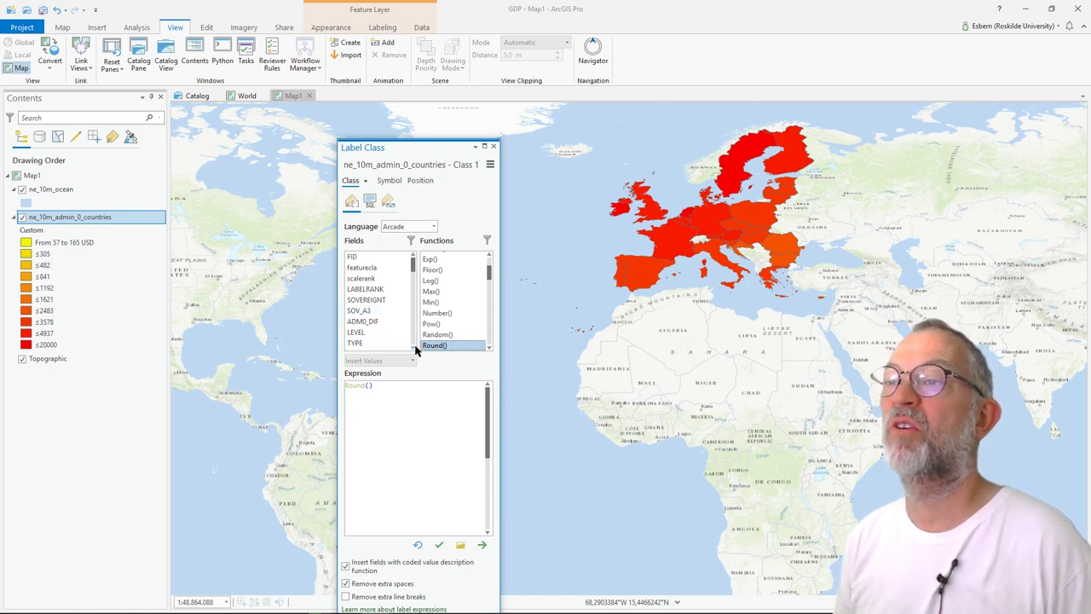
- Complete the label expression as Round($feature.GDP_MD_EST * 100000/$feature.POP_EST) and validate it
left_click(415, 344)
left_click_drag(411, 268, 414, 294)
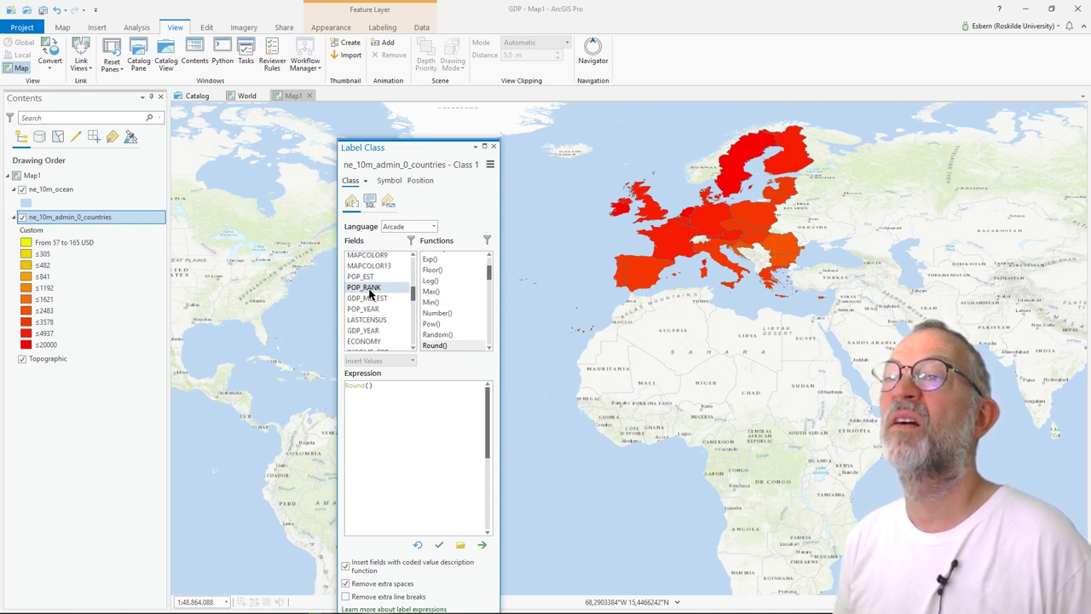
double_click(372, 299)
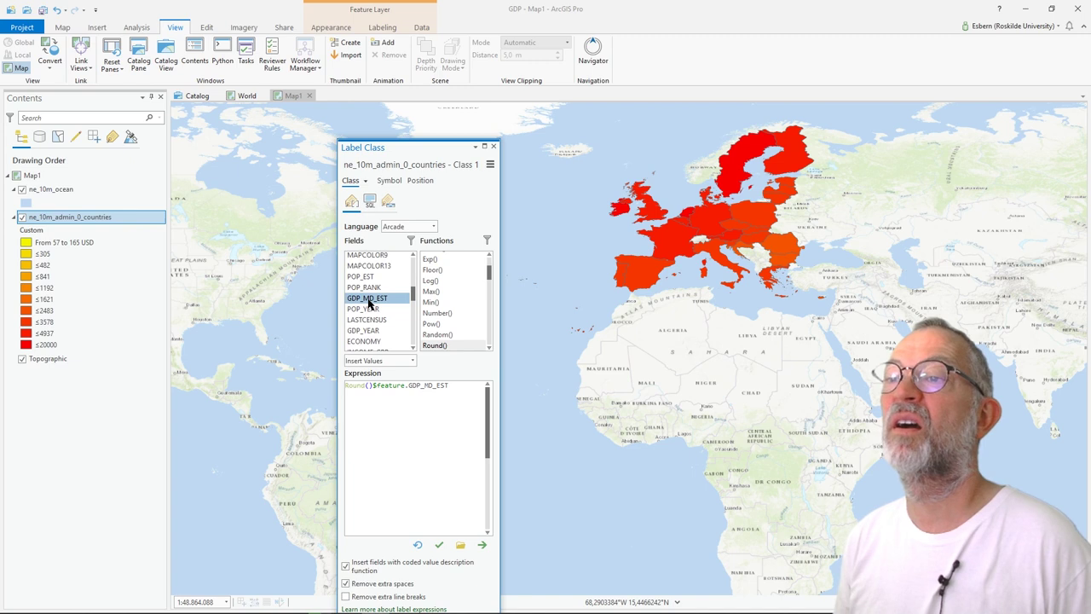
left_click(376, 385)
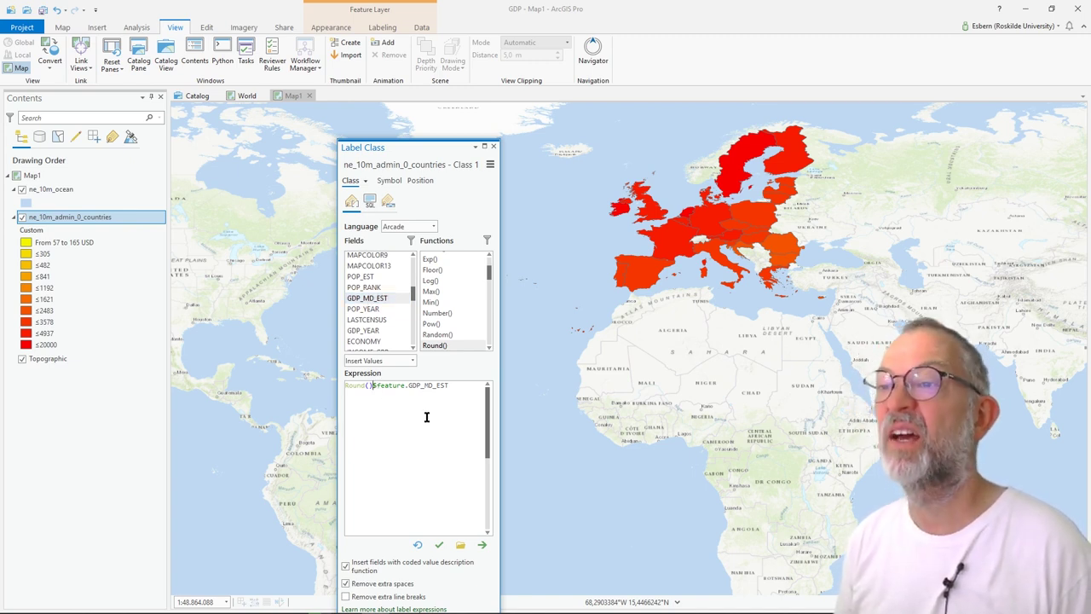
key("BackSpace")
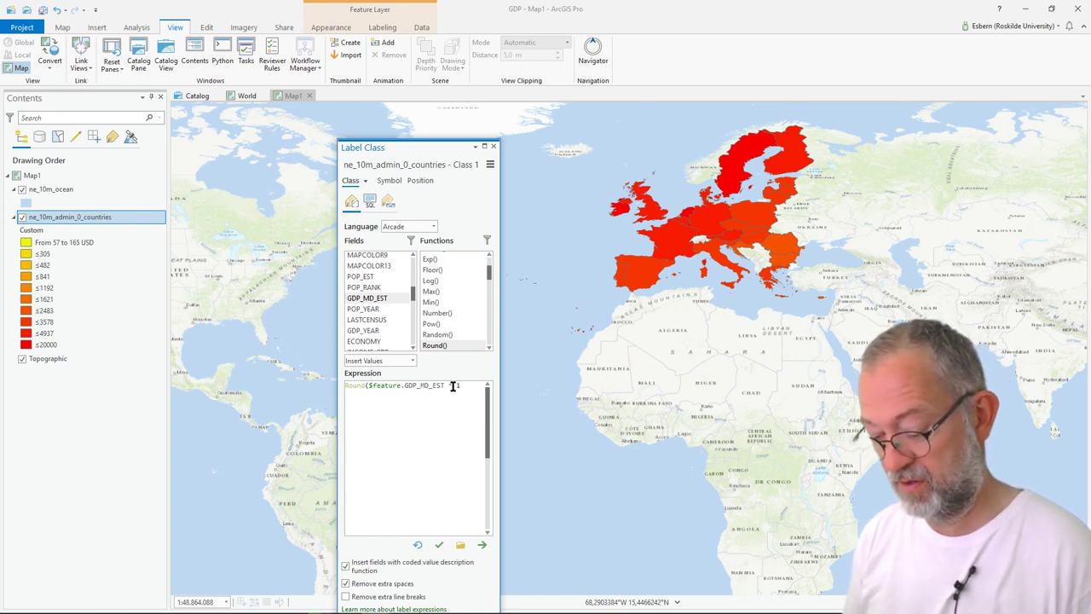
type("00000/")
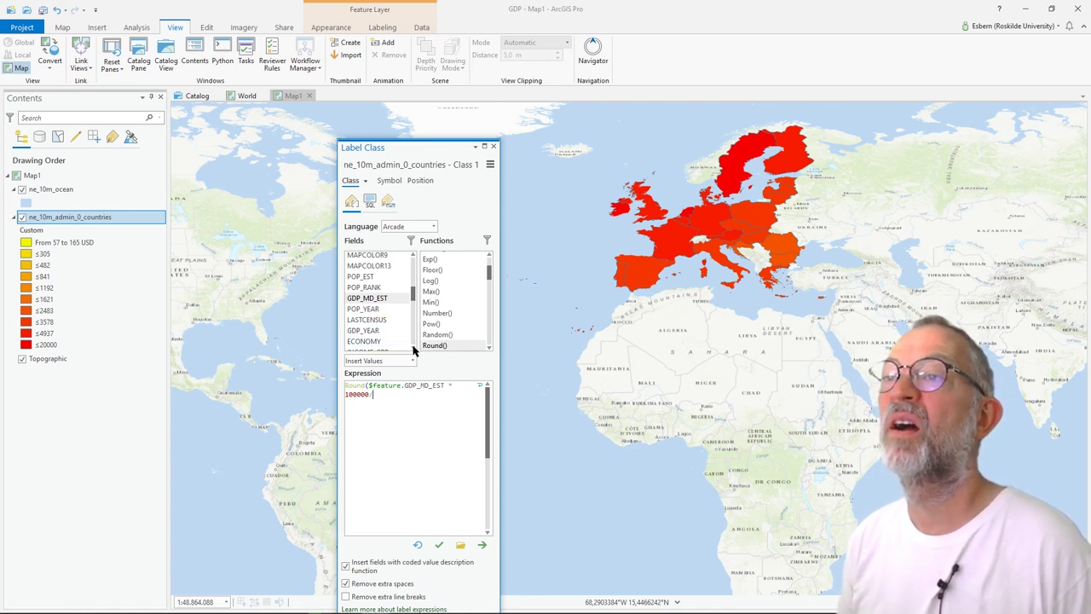
double_click(381, 279)
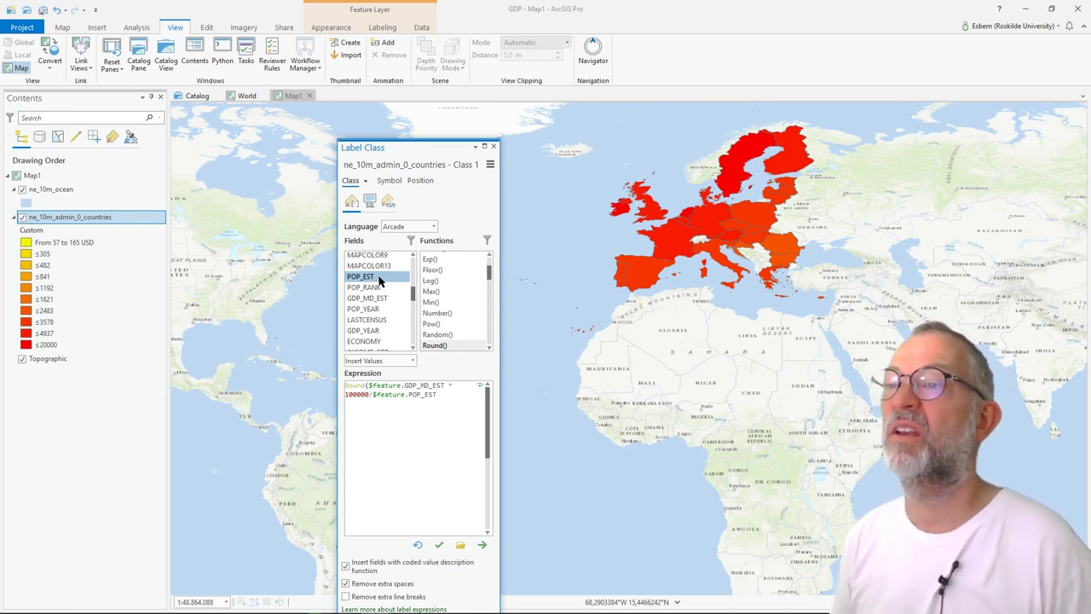
left_click(457, 395)
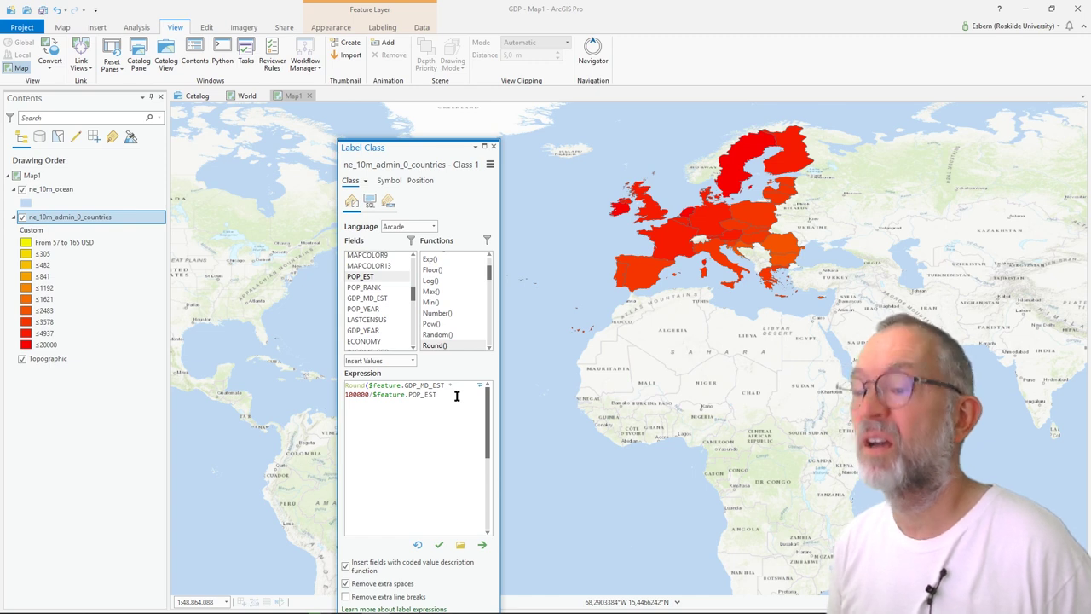
type(")")
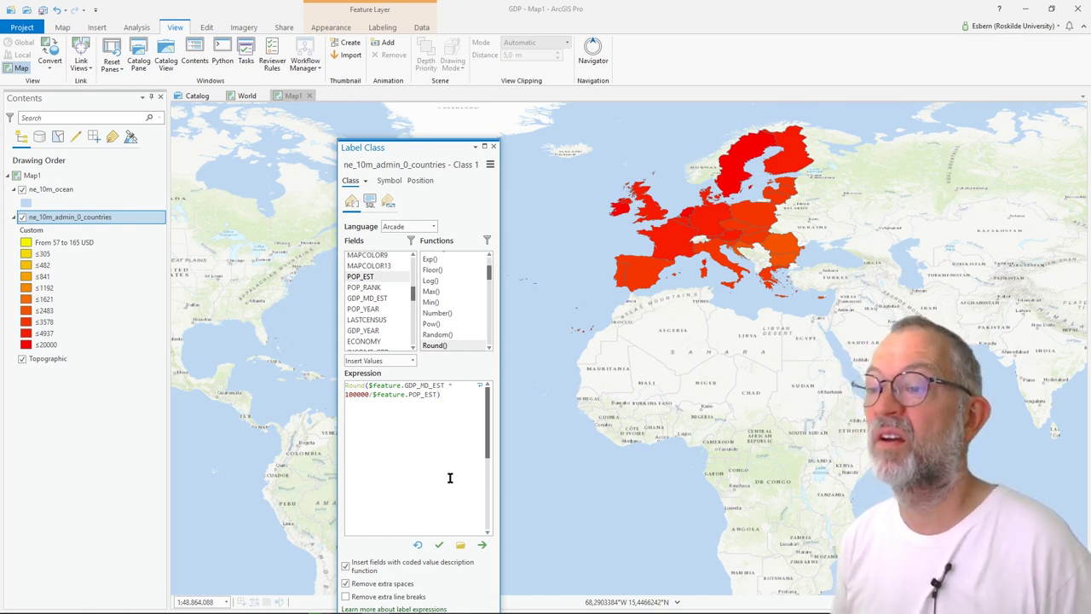
left_click(439, 544)
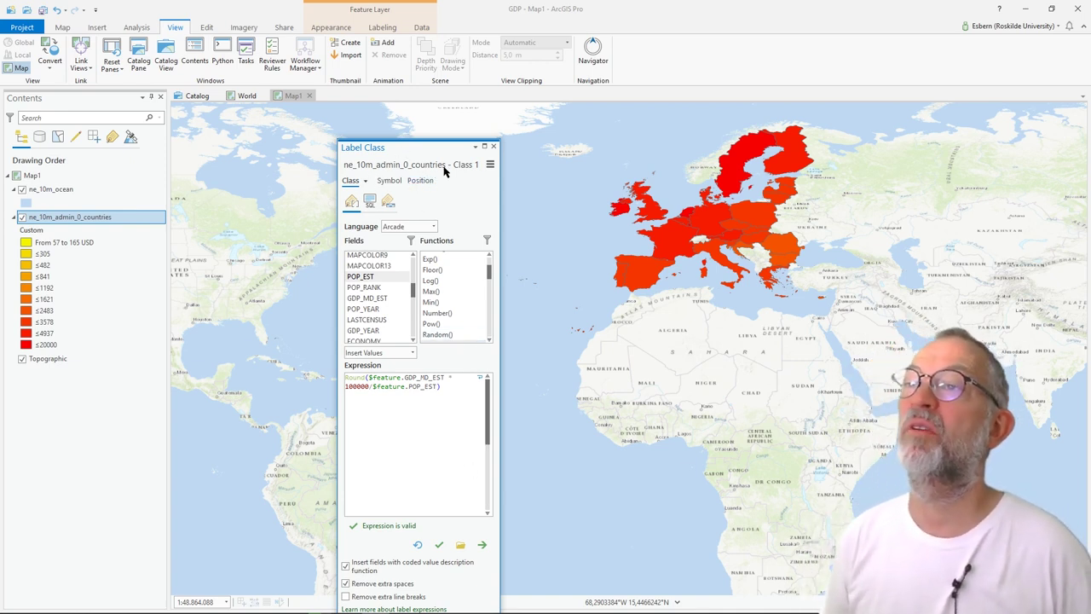
- Turn on labels for ne_10m_admin_0_countries, close the label class settings and apply the uncommitted expression
right_click(144, 219)
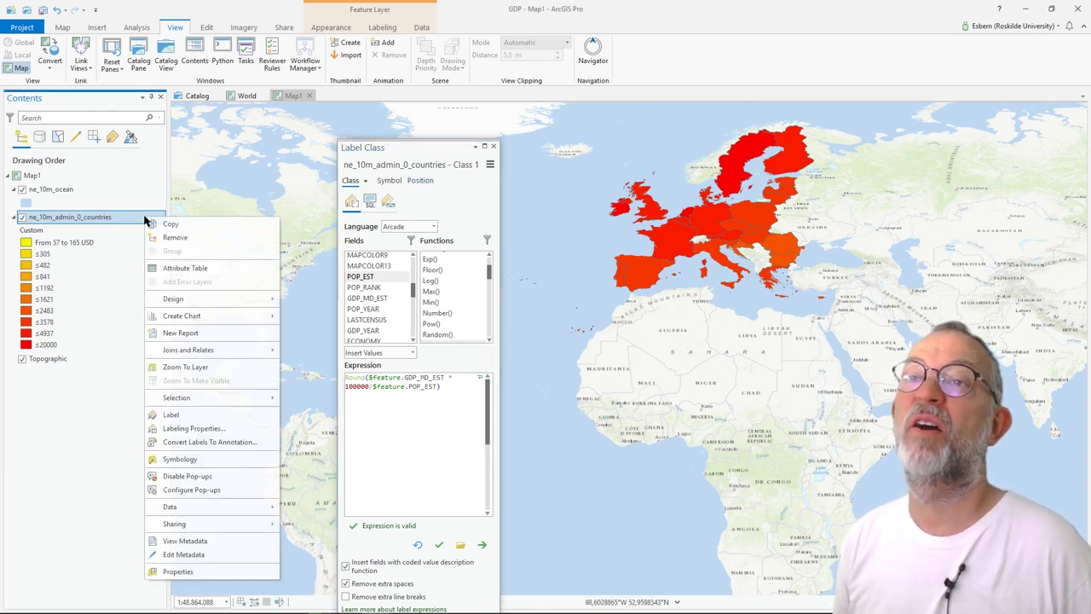
left_click(197, 414)
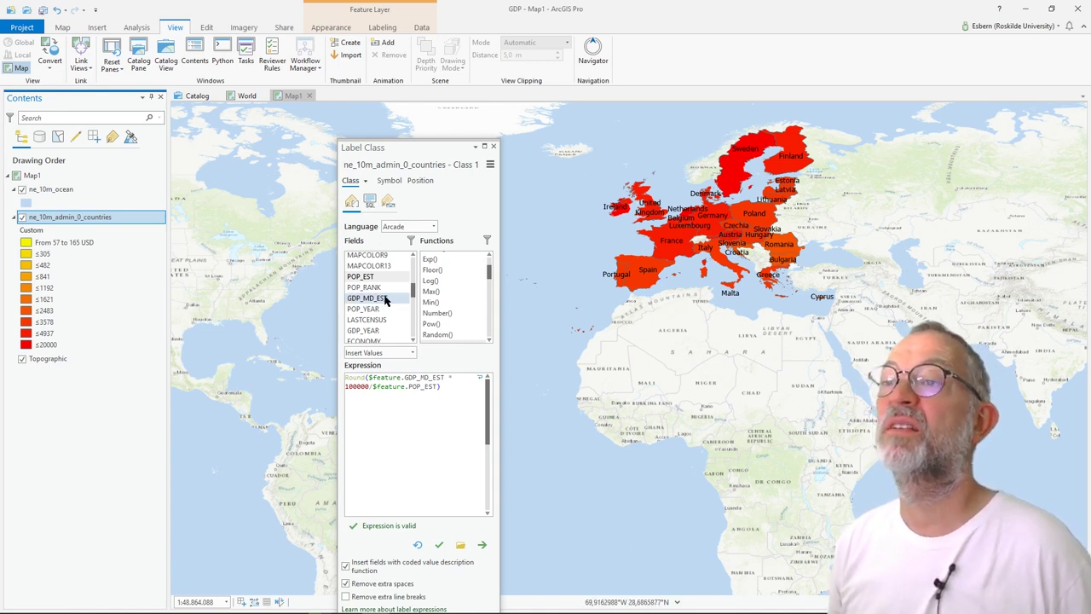
left_click(494, 146)
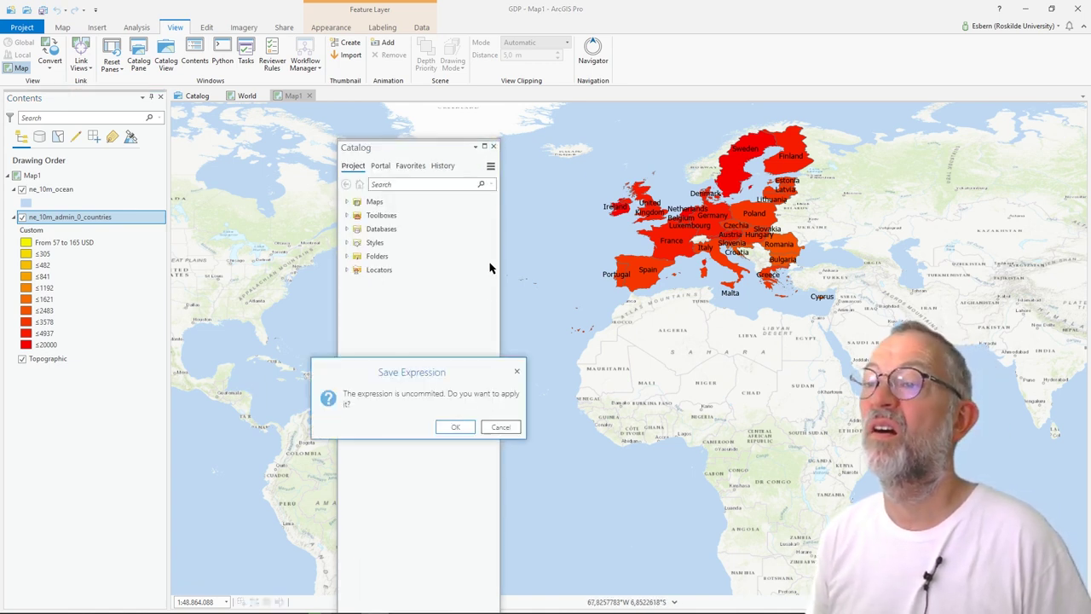
left_click(461, 428)
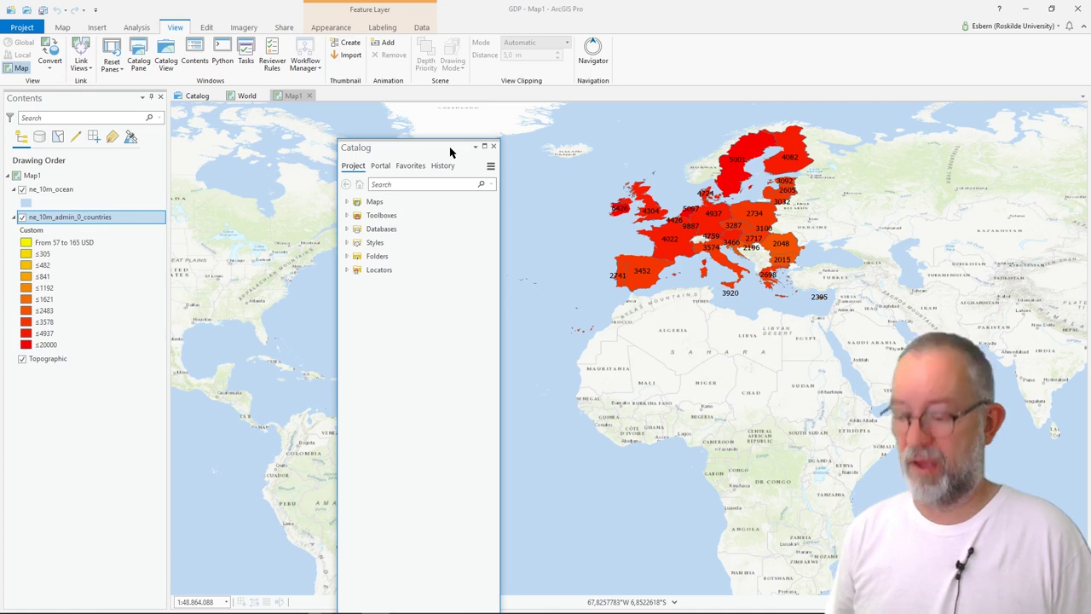
- Dock the floating Catalog pane together with Contents, and remove the Topographic basemap from Map1
left_click_drag(450, 152, 85, 353)
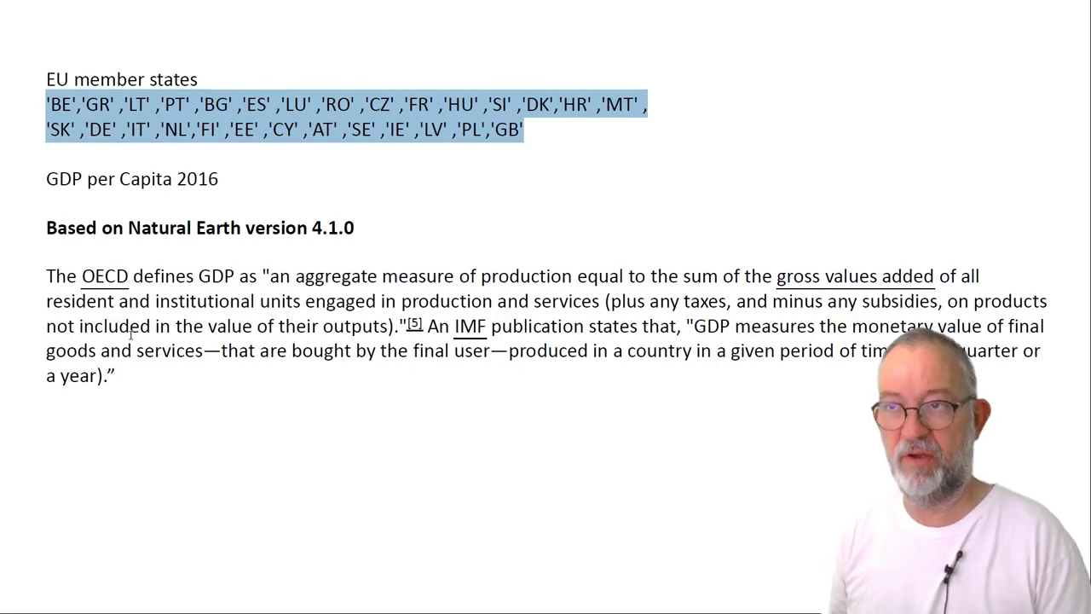
key("alt+Tab")
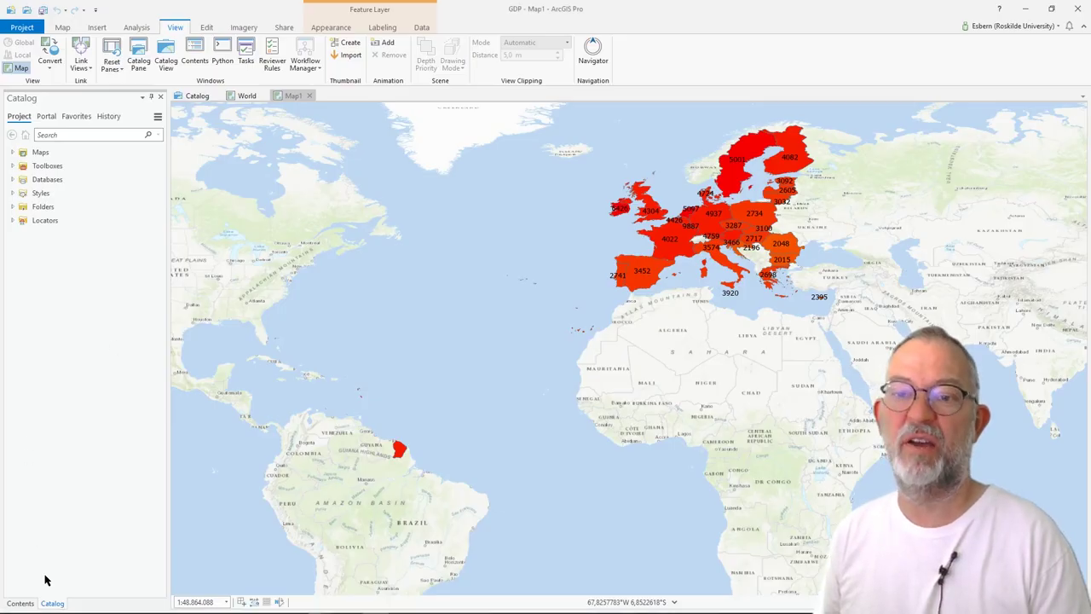
left_click(21, 603)
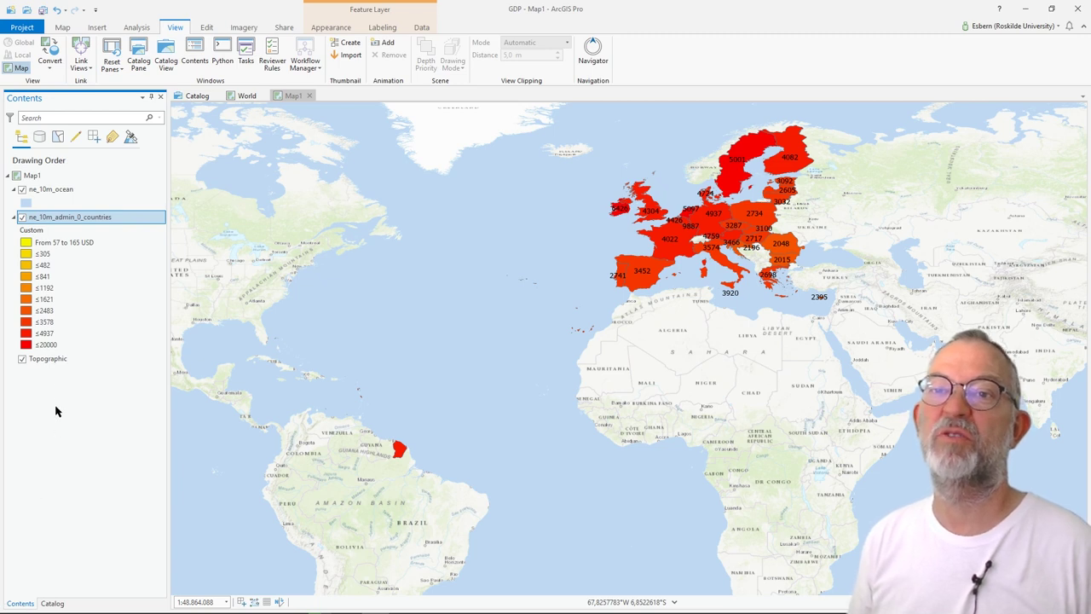
right_click(56, 362)
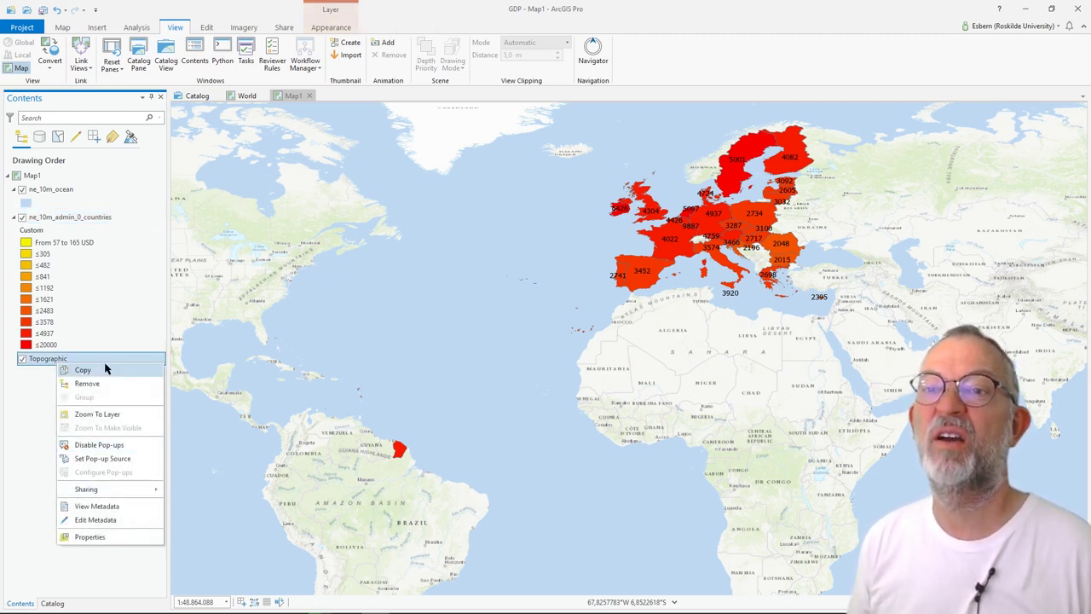
left_click(87, 383)
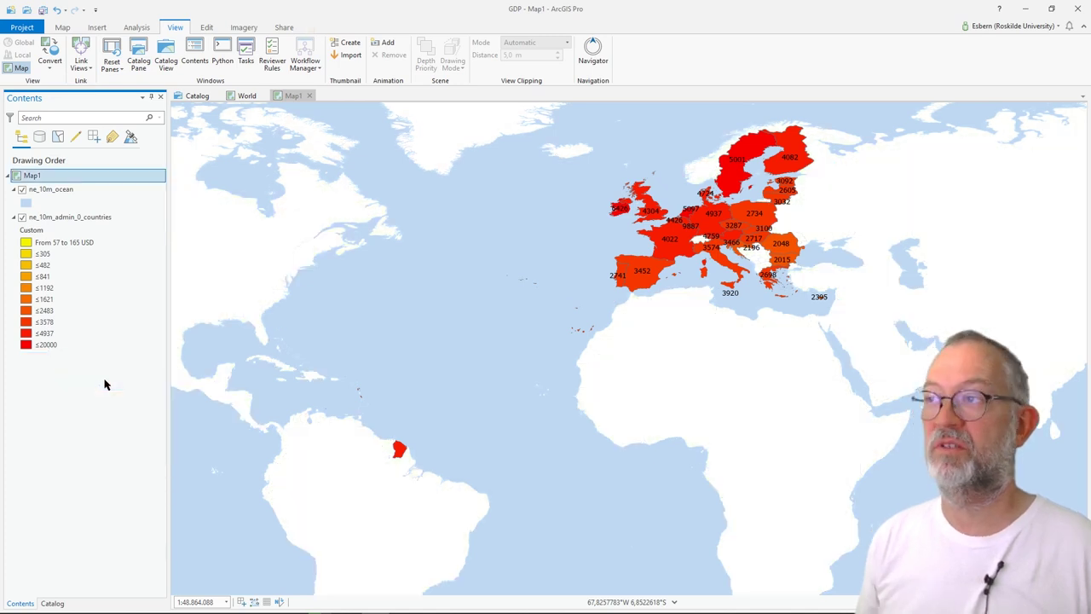
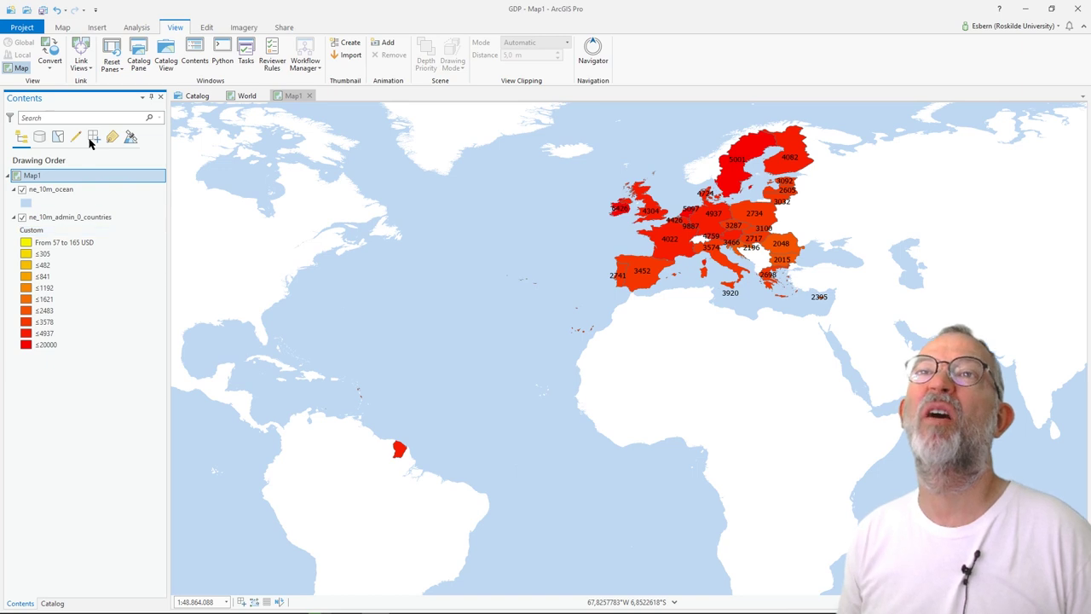
- Create a new layout with an ISO landscape A4 page
left_click(96, 28)
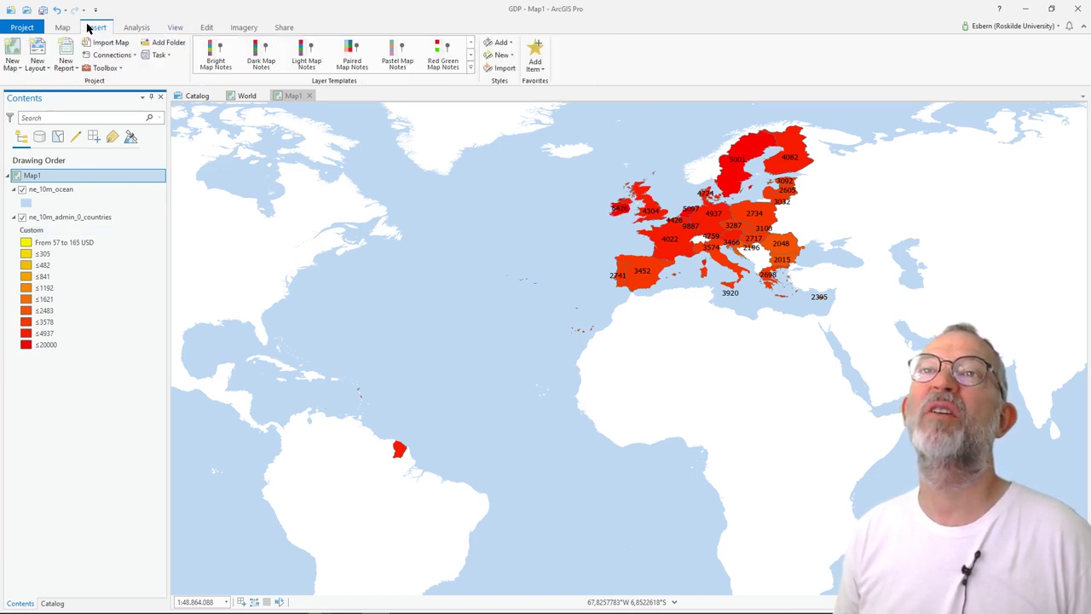
left_click(48, 69)
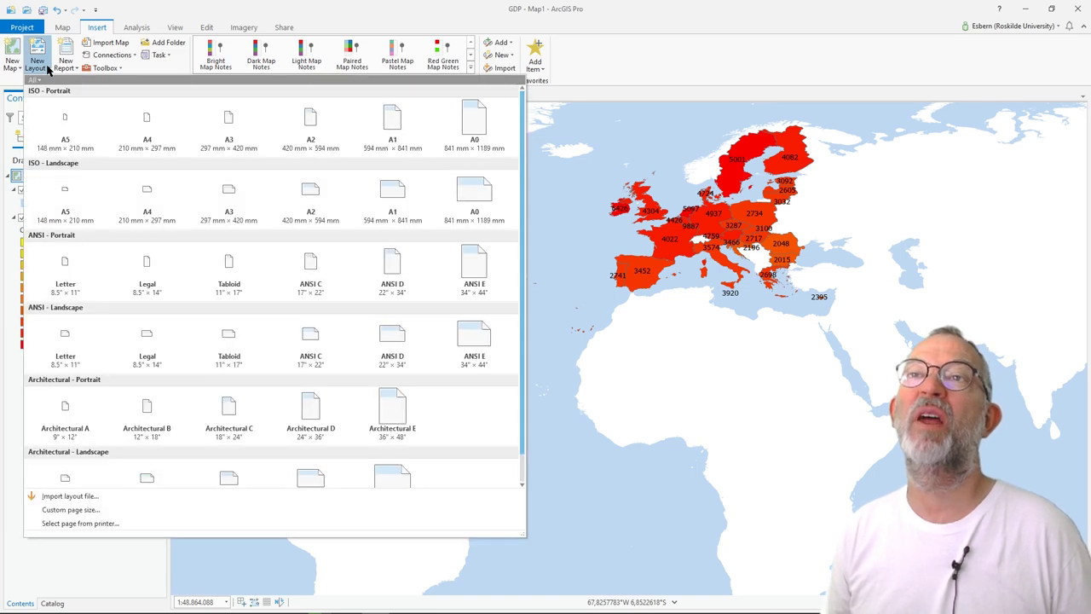
left_click(154, 199)
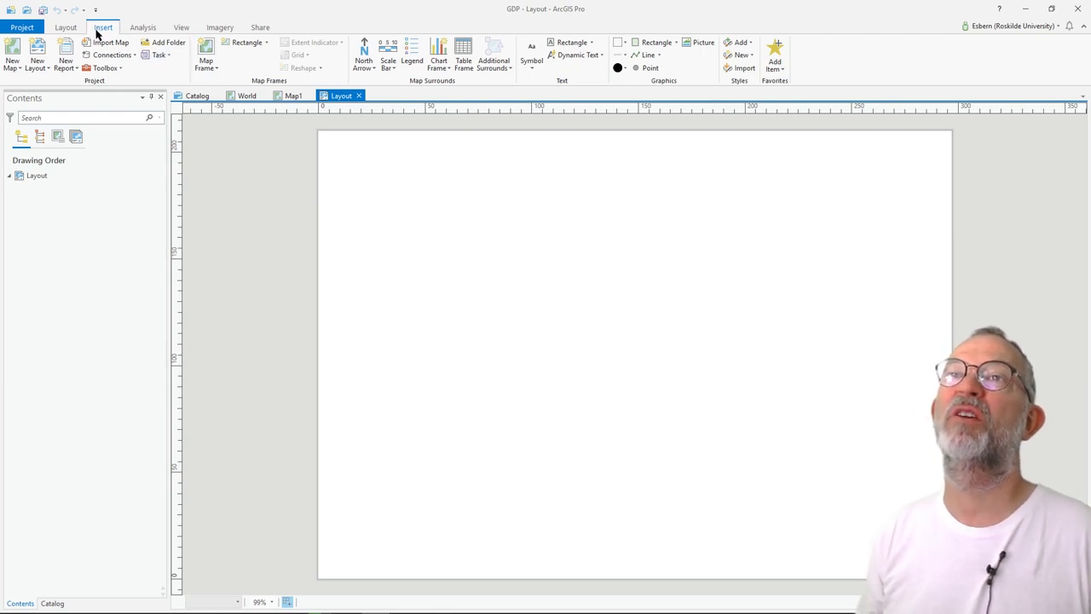
- Add a map frame of the World map at its current extent, about 120 by 75 mm, in the page's lower-left area
left_click(209, 68)
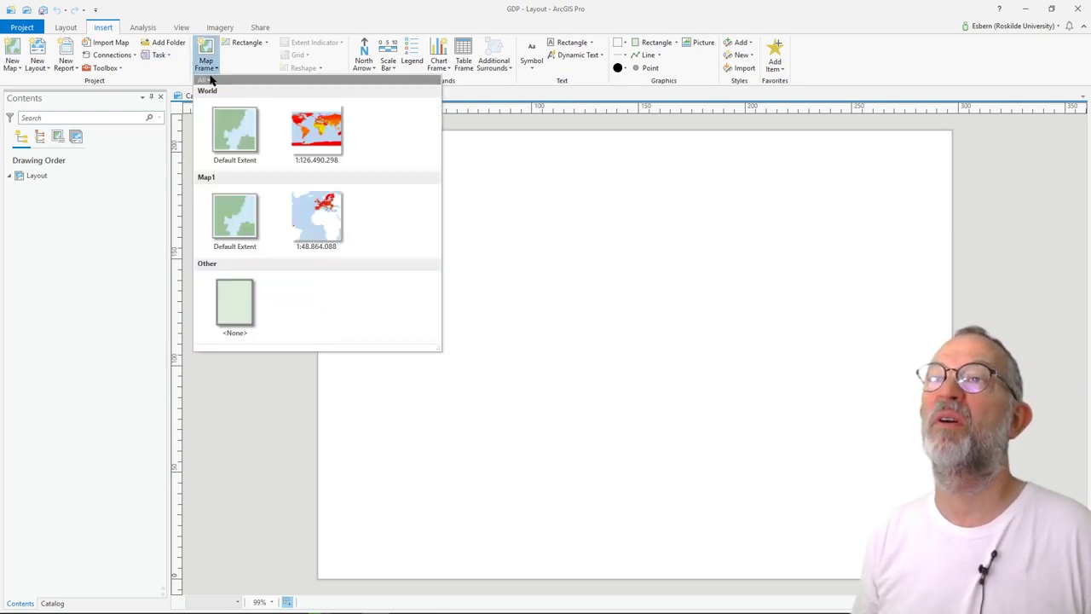
left_click(317, 136)
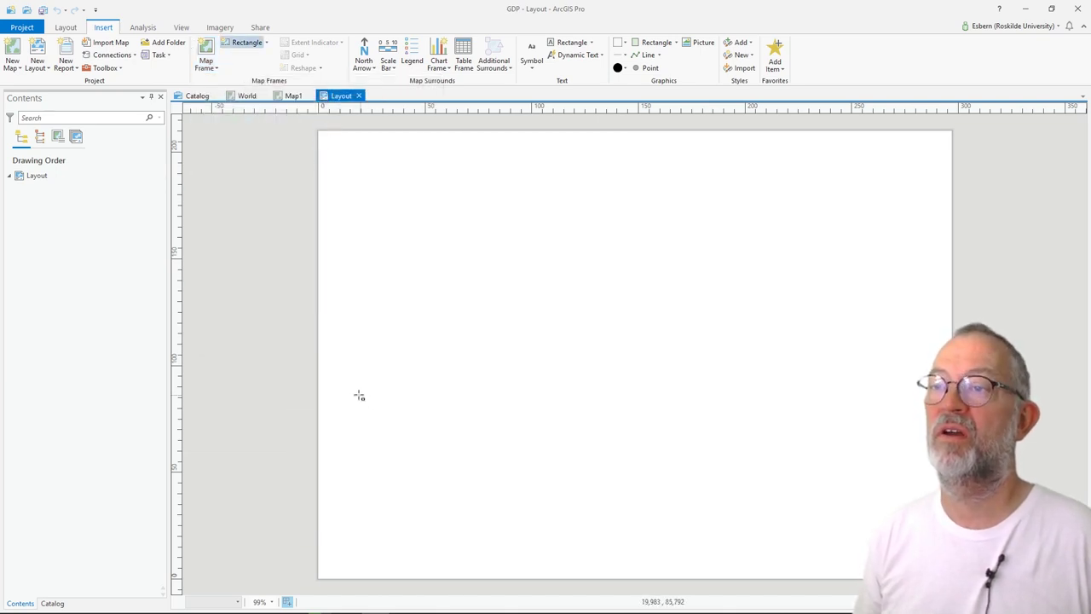
left_click_drag(359, 396, 613, 557)
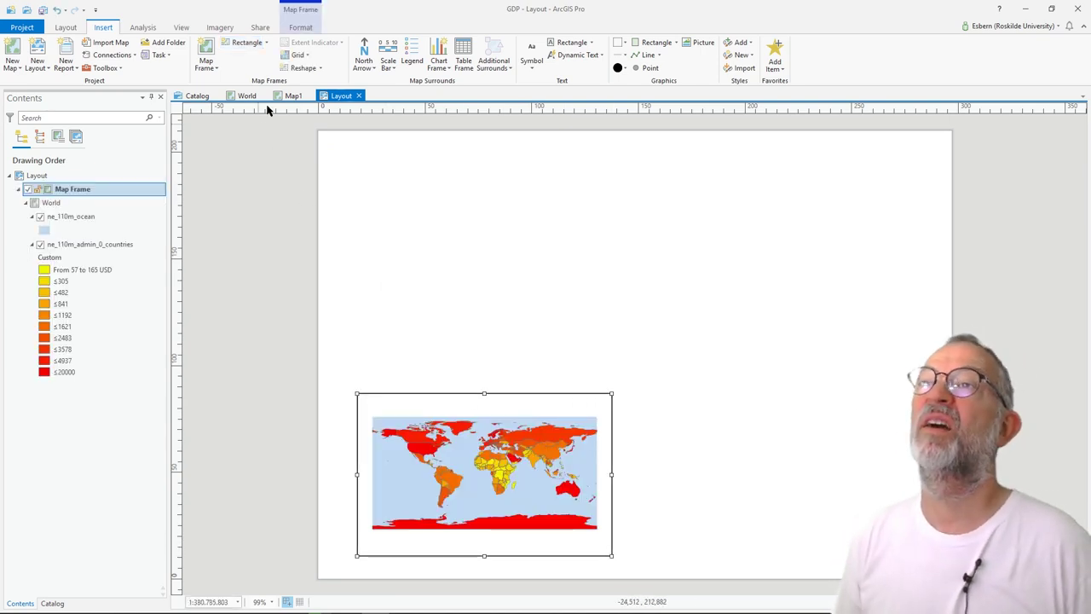
- Add a map frame of Map1 at its current extent, about 160 by 110 mm, in the page's upper-right area
left_click(292, 96)
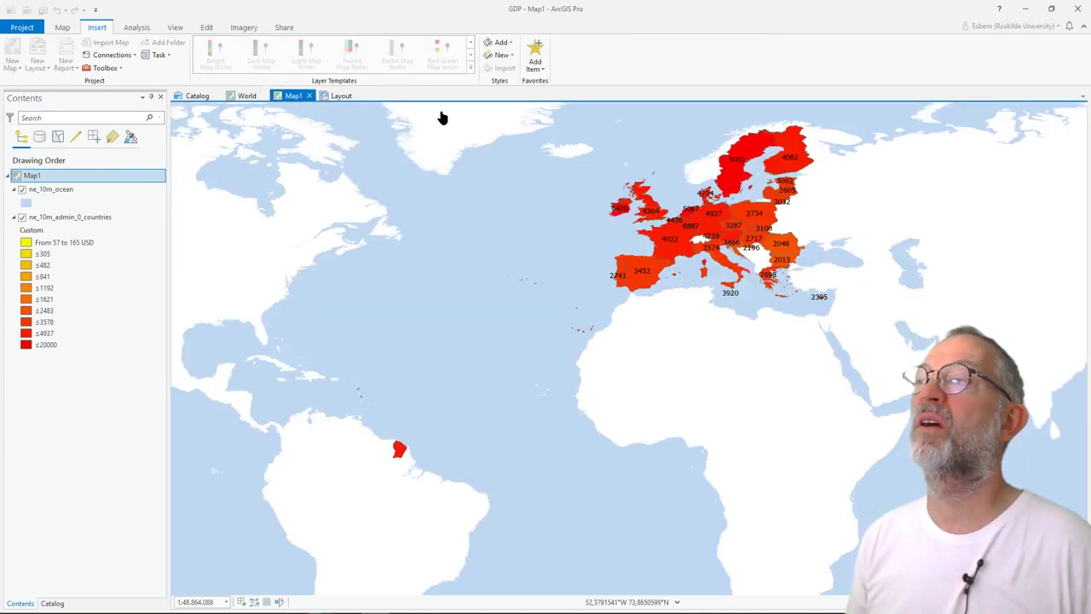
left_click(343, 96)
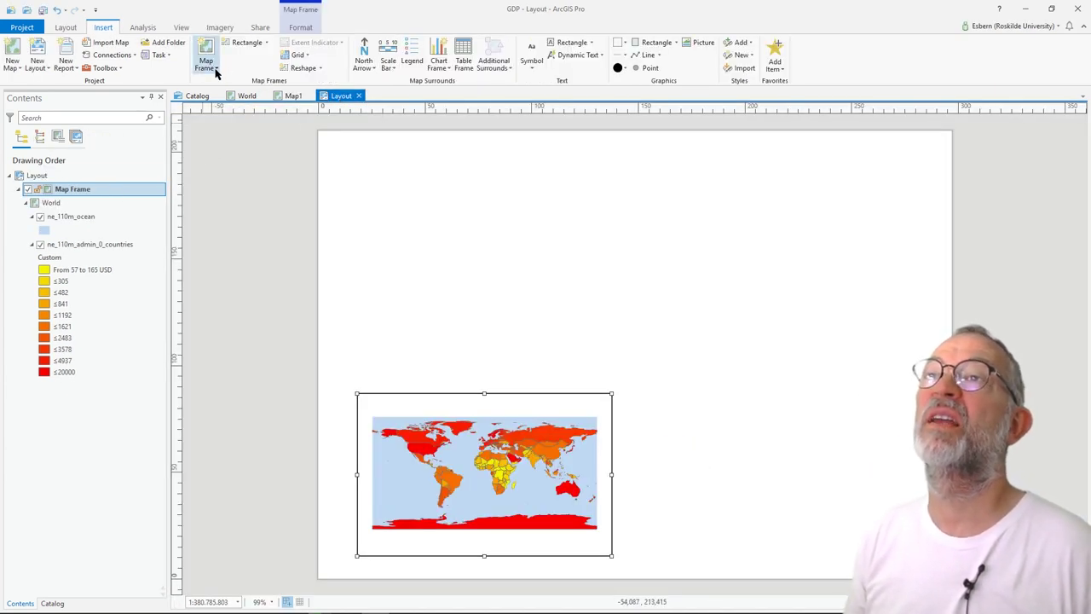
left_click(217, 70)
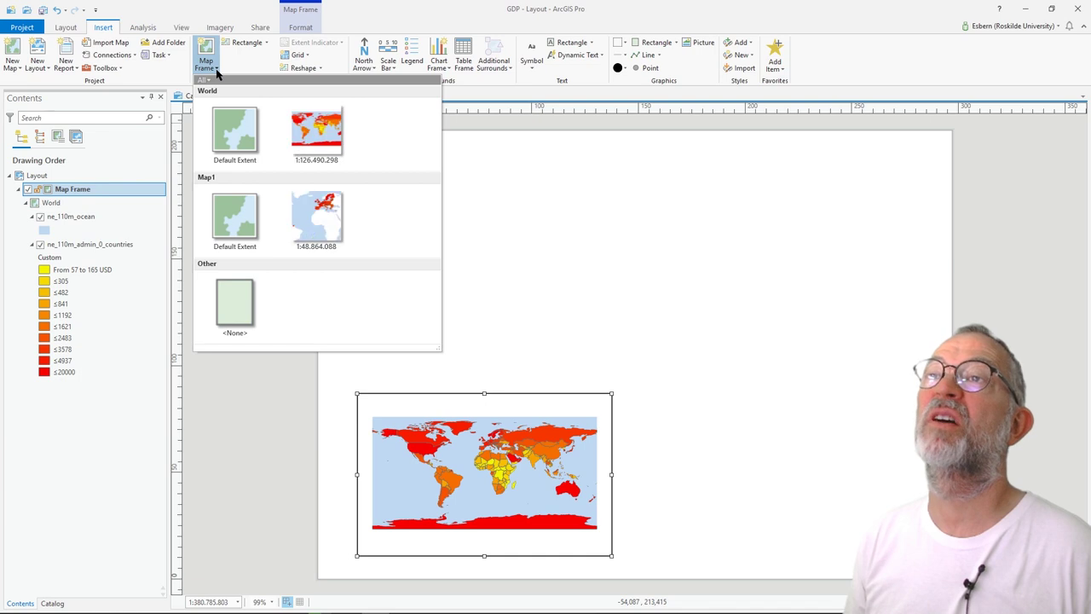
left_click(324, 208)
left_click_drag(568, 168, 916, 398)
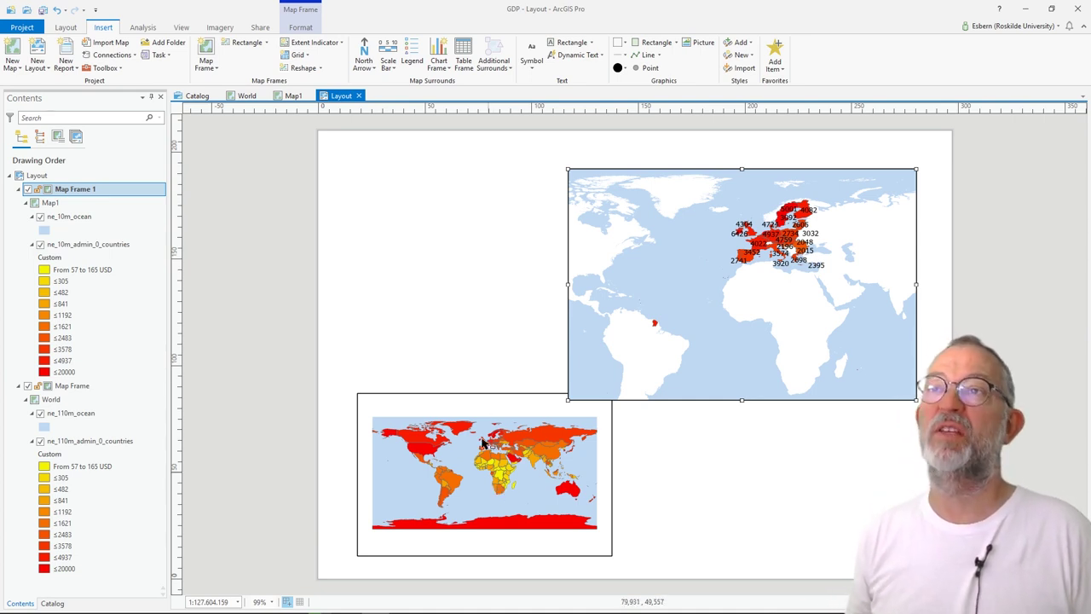
- Open the coordinate system settings in the World map's properties
left_click(244, 96)
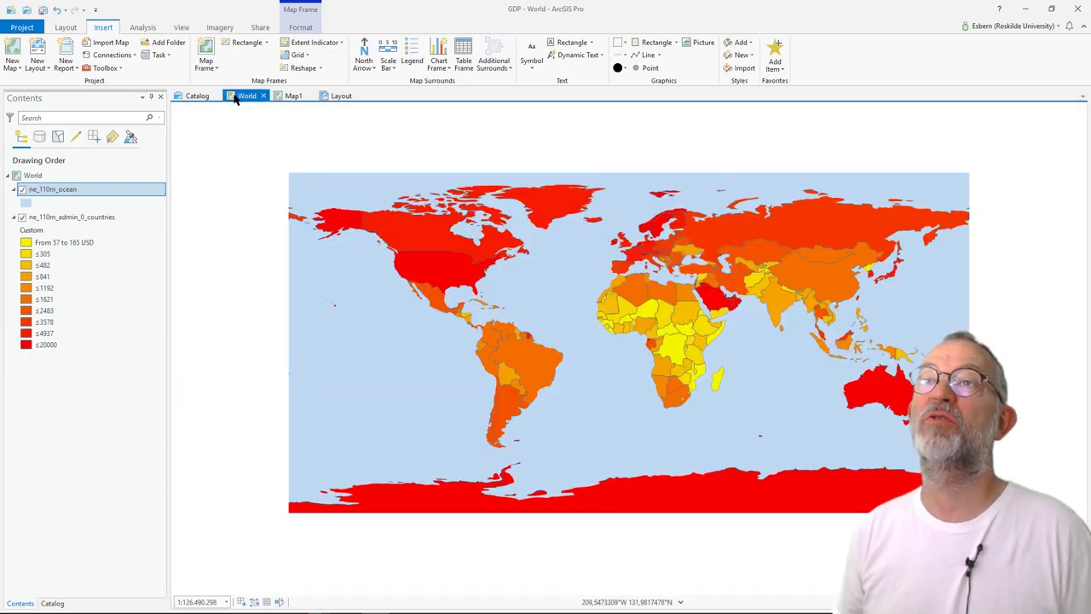
left_click(34, 175)
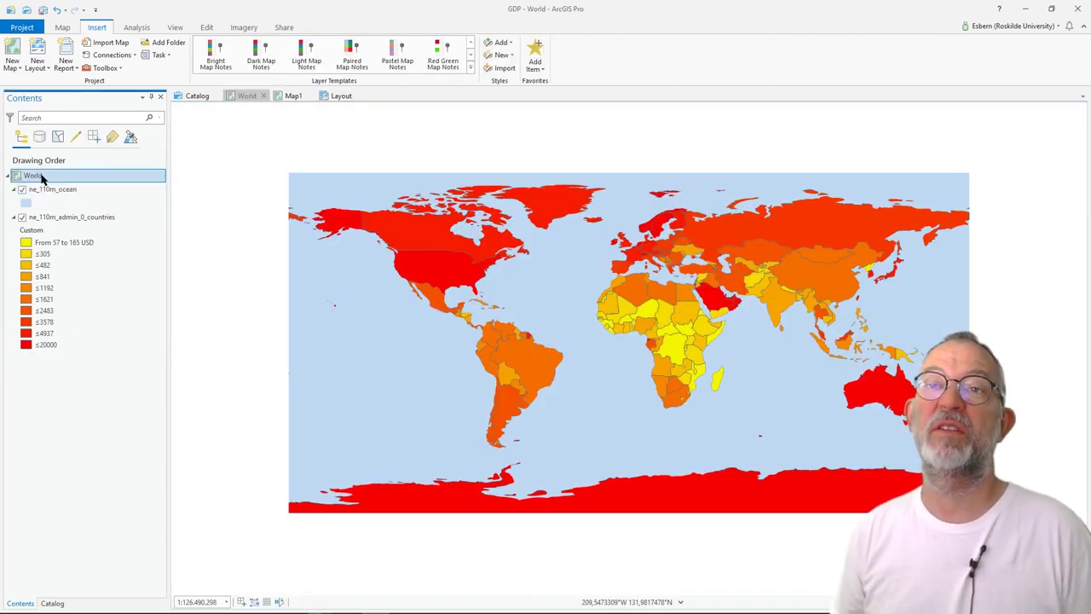
right_click(45, 182)
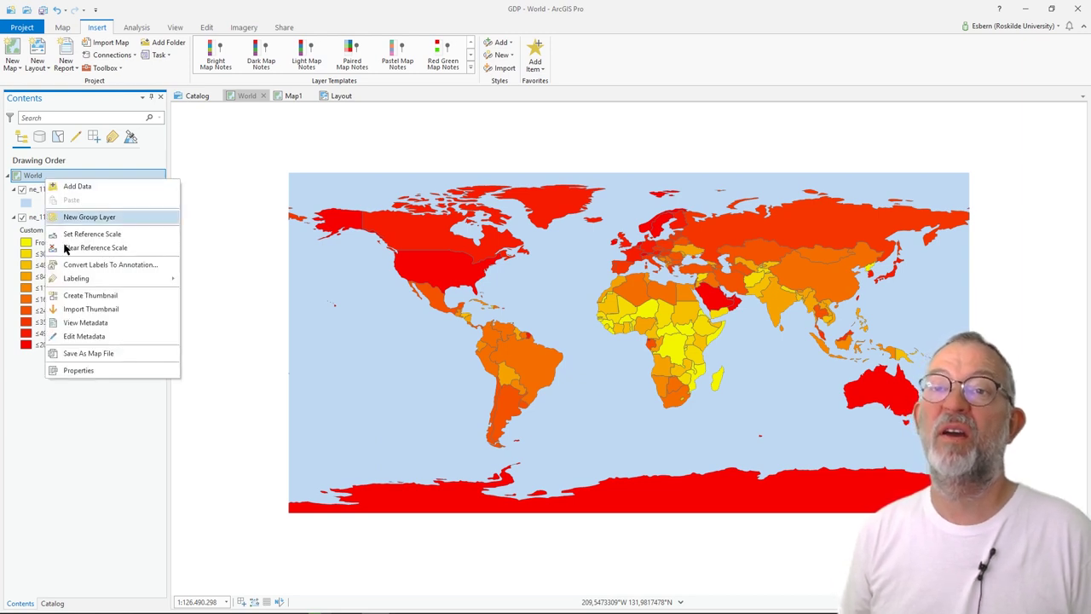
left_click(86, 370)
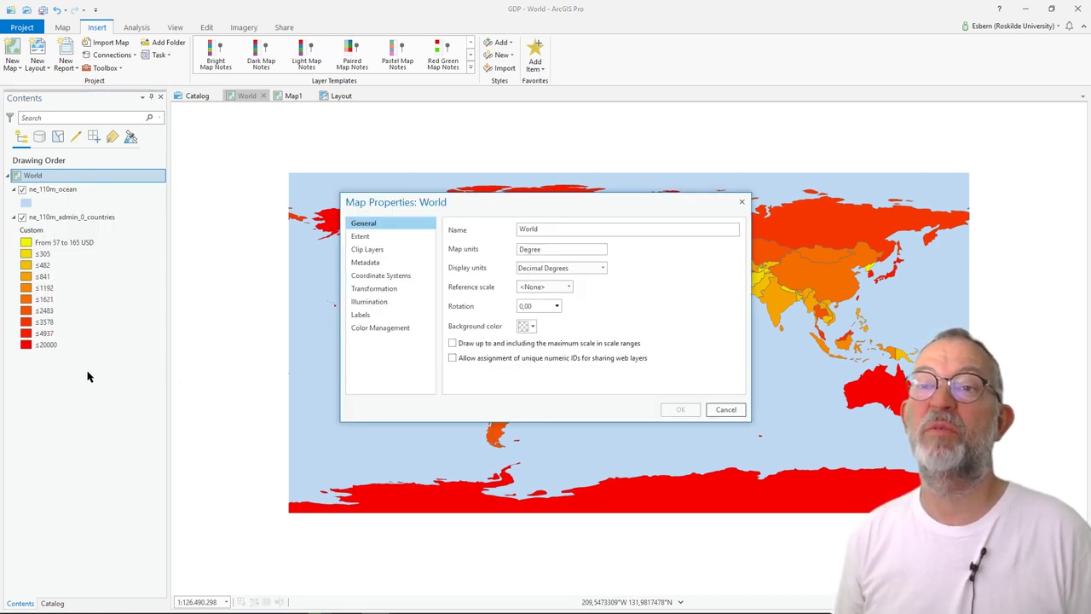
left_click(388, 278)
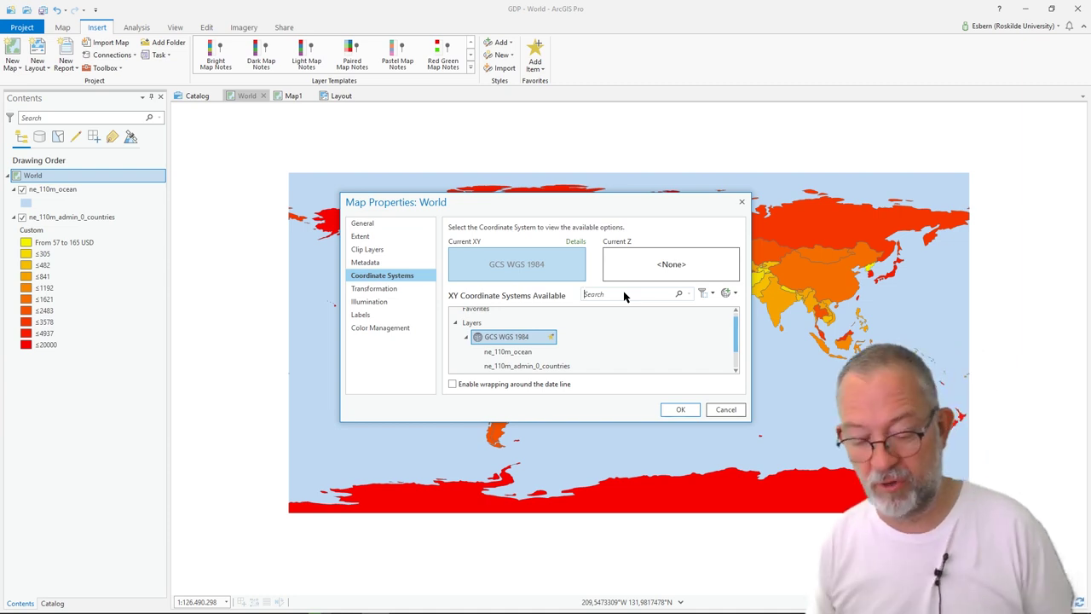
- Search the available coordinate systems for winkel and apply the projected system Winkel Tripel (NGS - world) to the World map
type("winkel")
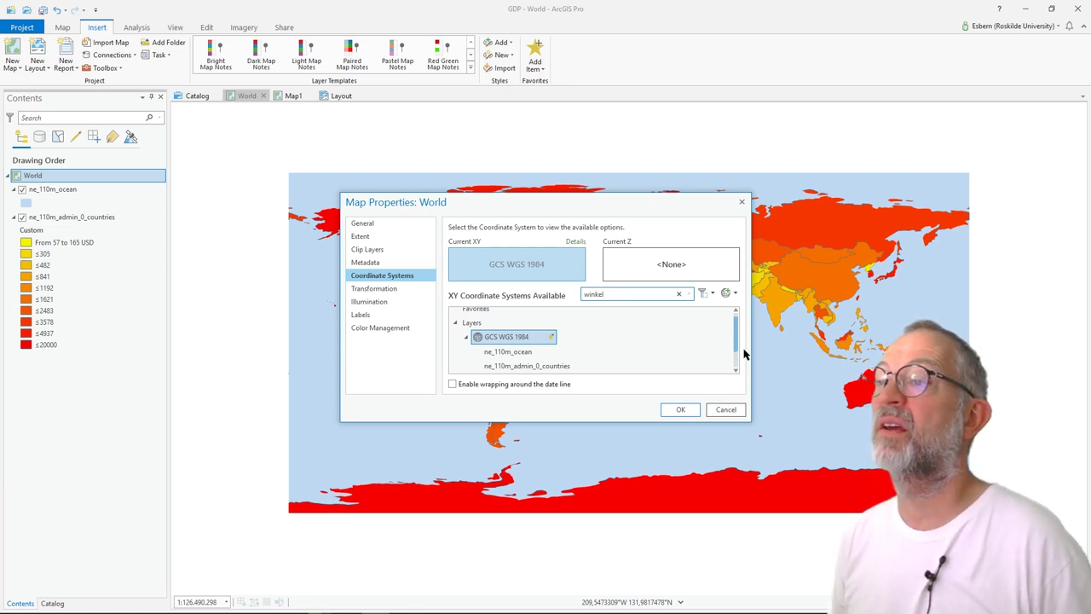
left_click(455, 324)
left_click(455, 358)
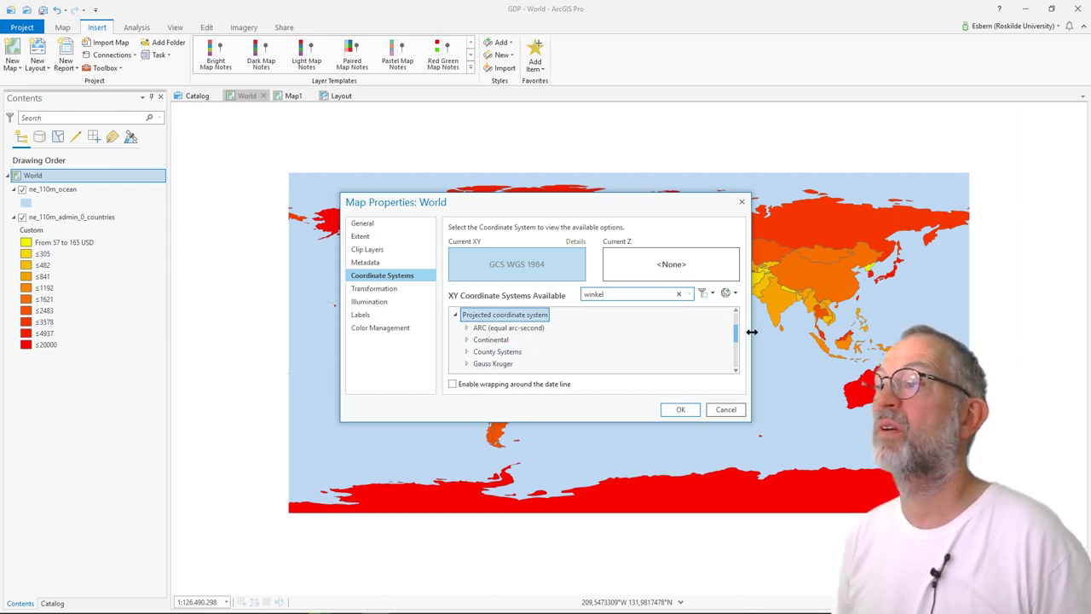
left_click_drag(737, 337, 737, 372)
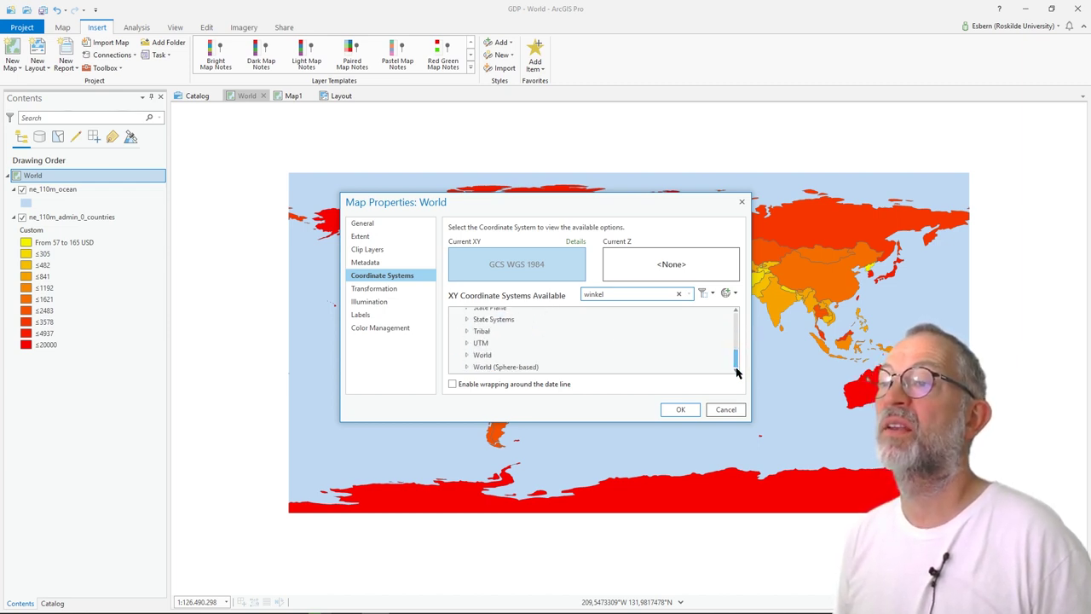
left_click(467, 355)
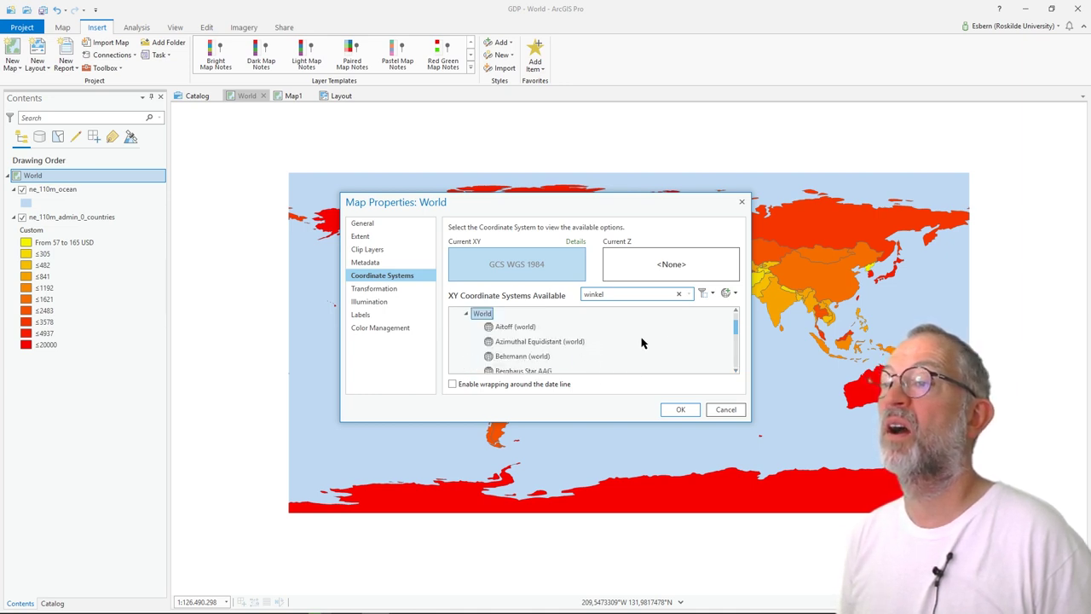
left_click(701, 294)
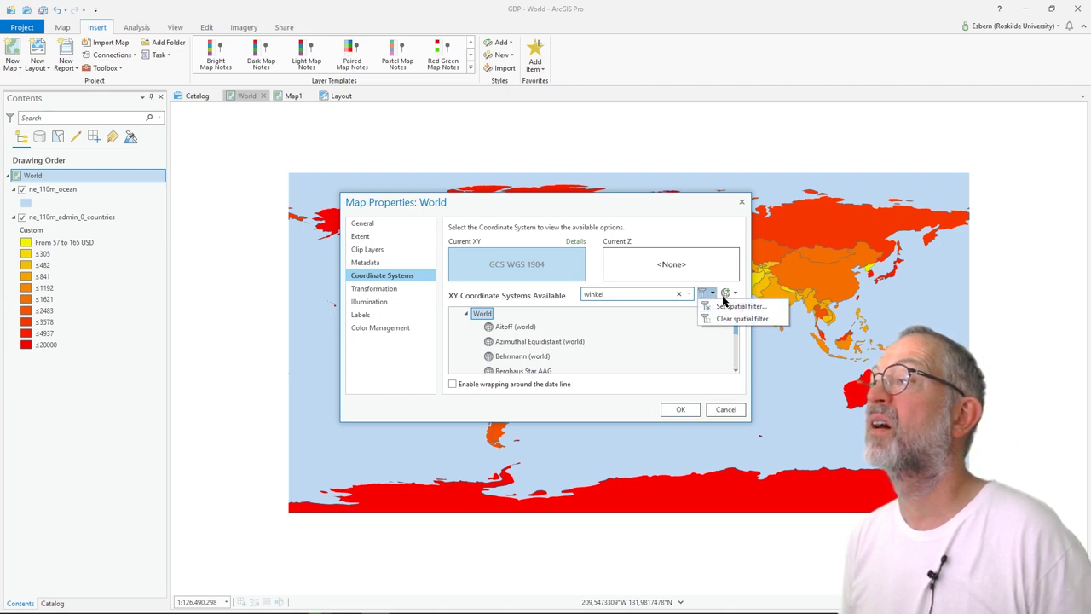
left_click(659, 298)
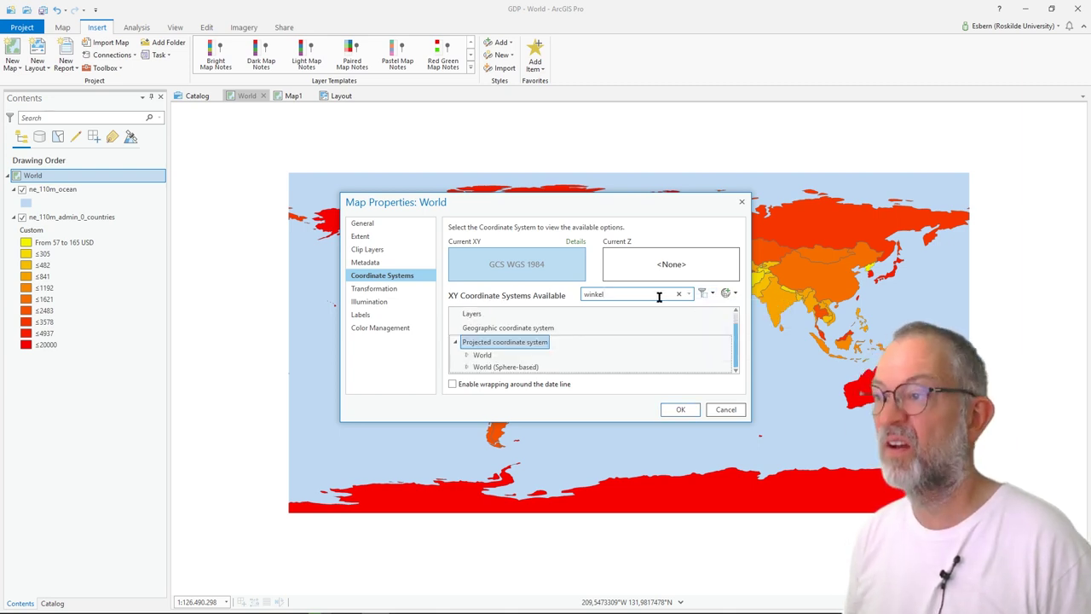
key("Return")
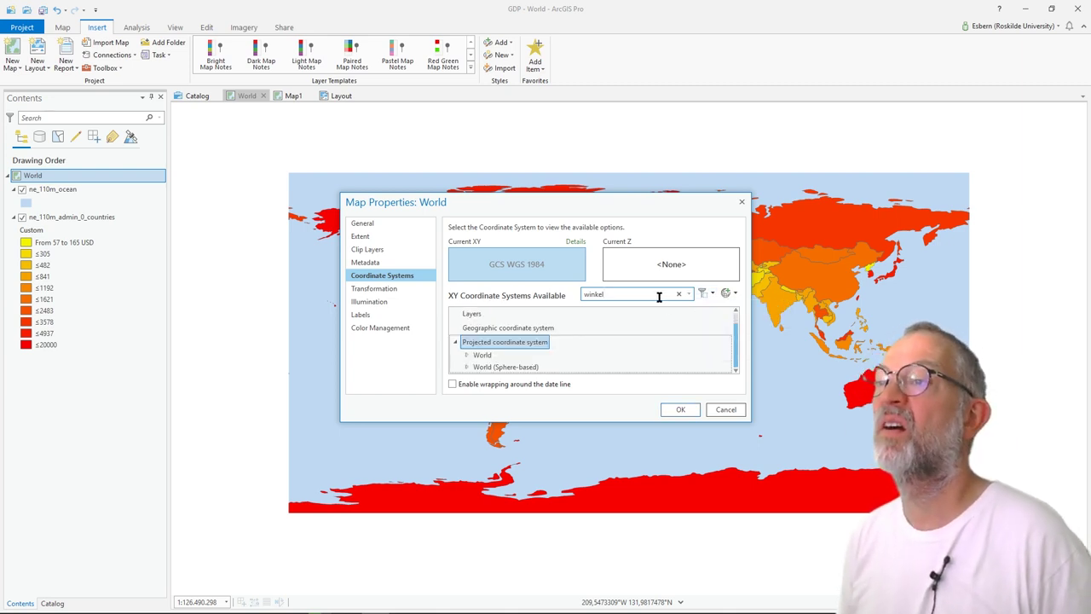
left_click(467, 354)
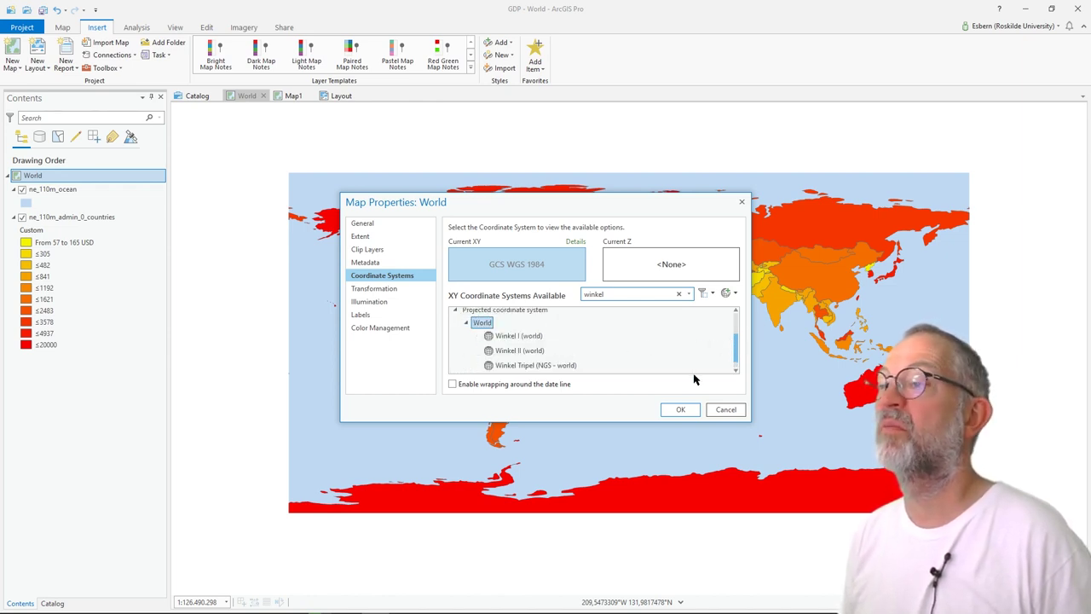
left_click(510, 367)
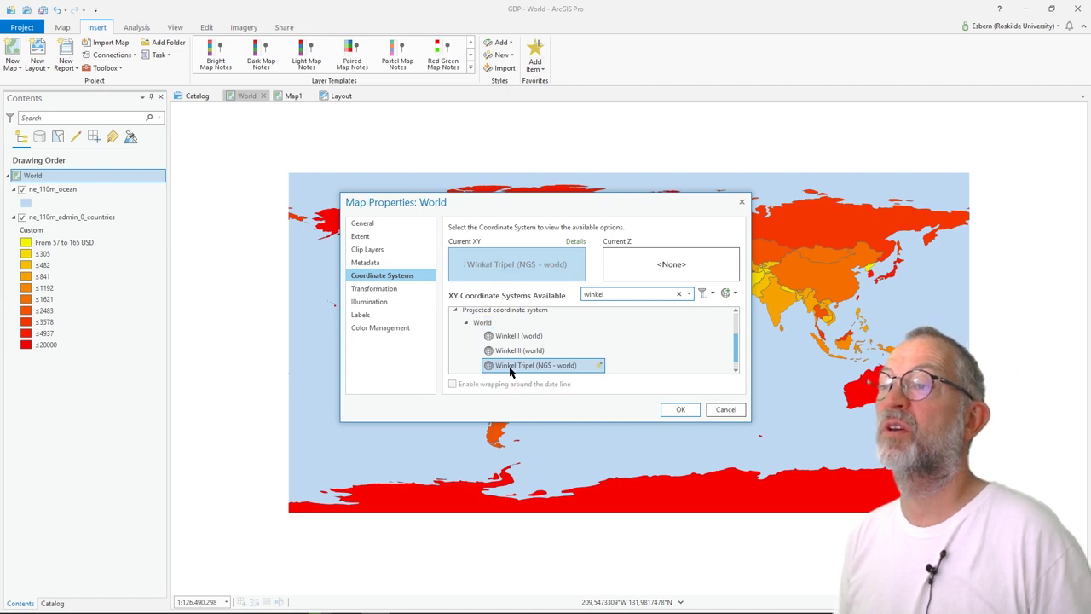
left_click(680, 410)
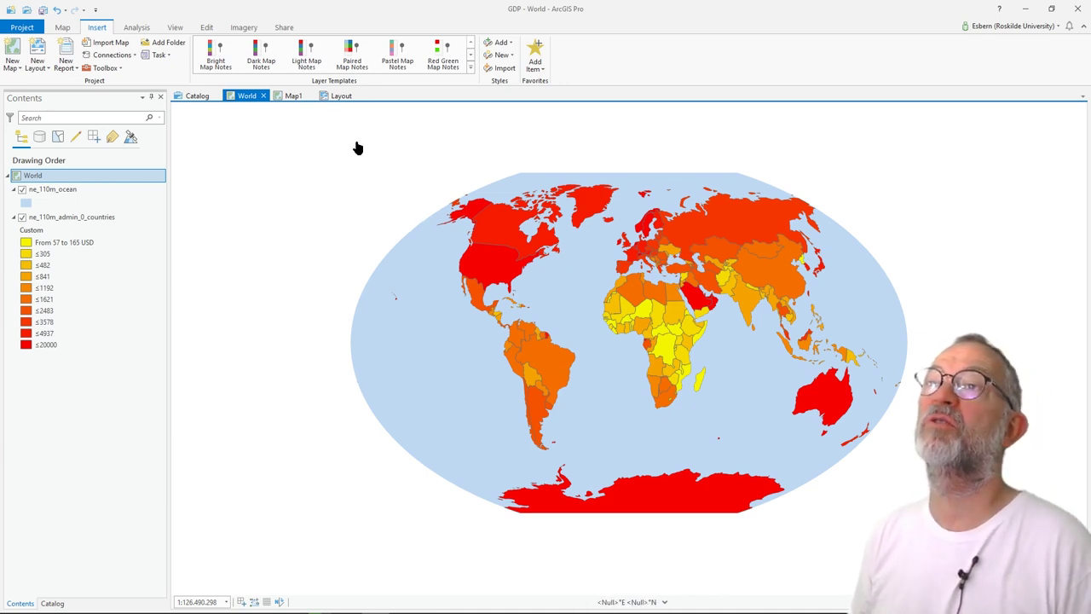
- Rename Map1 as EU
left_click(294, 96)
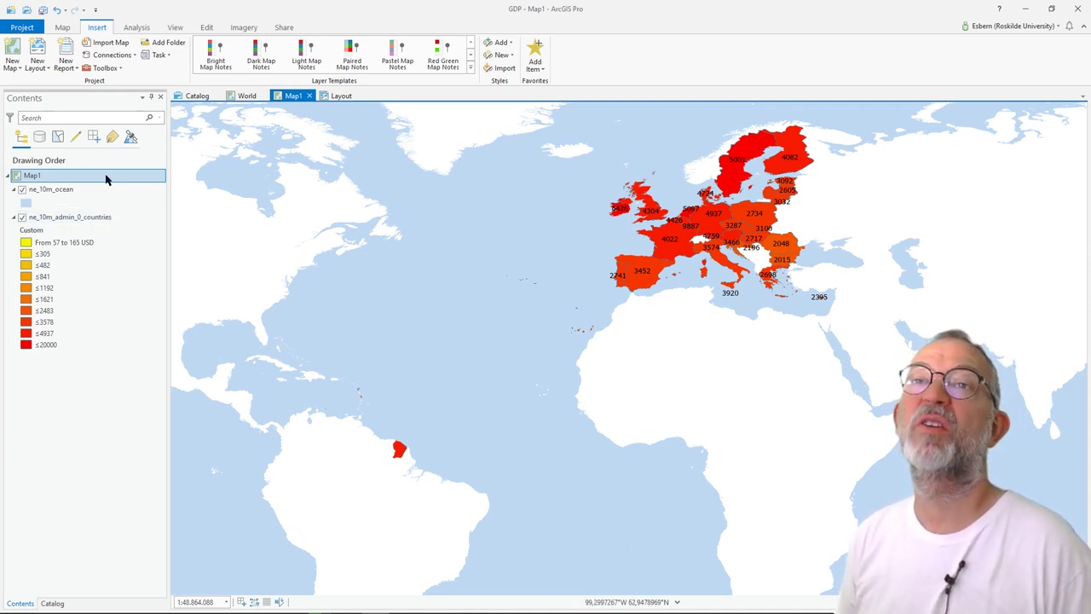
left_click(31, 176)
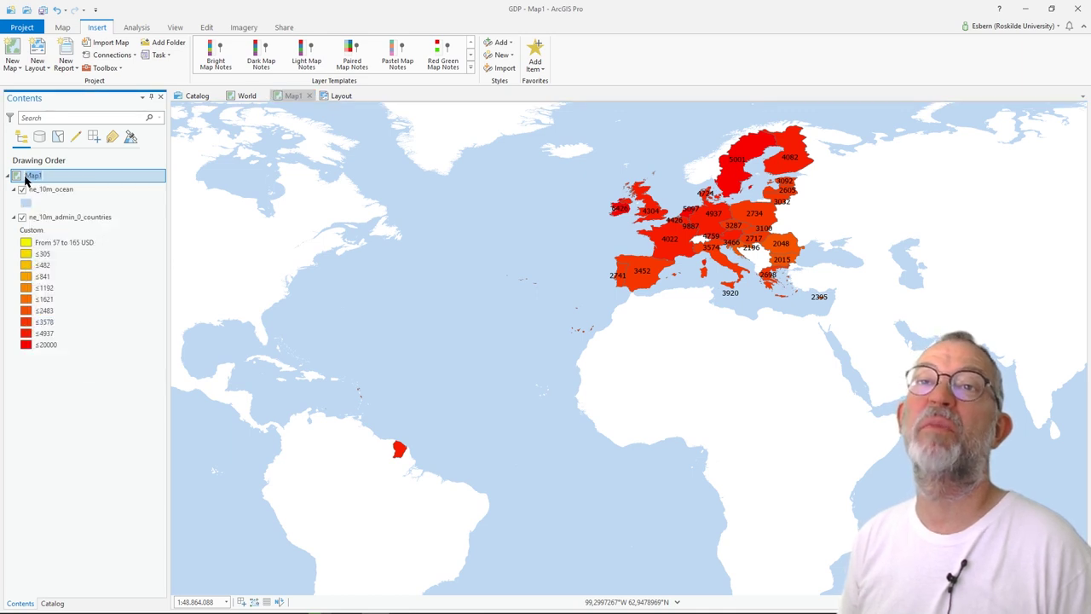
right_click(26, 180)
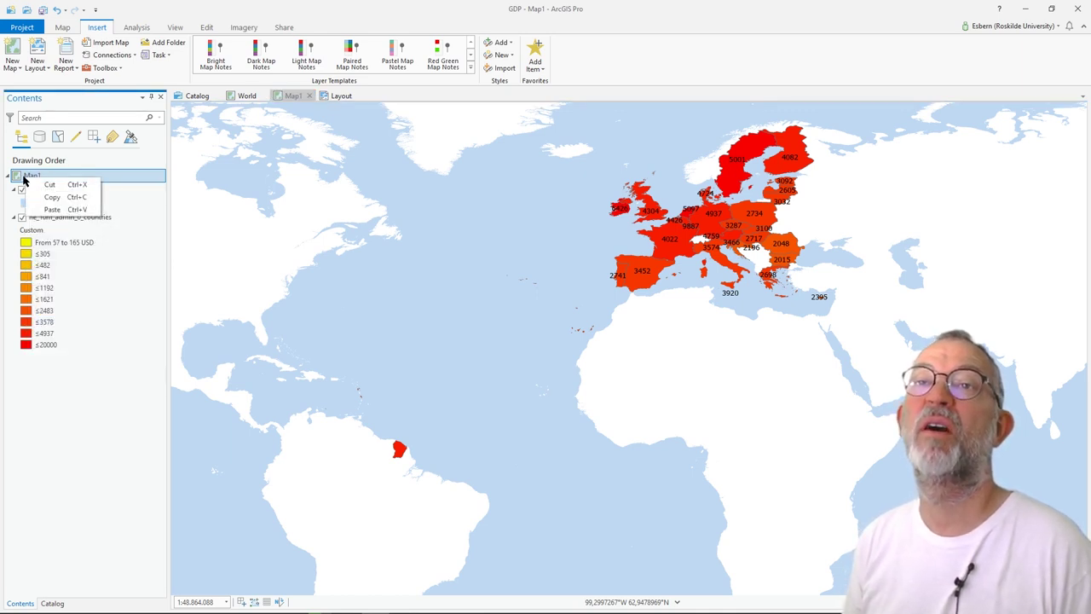
key("Escape")
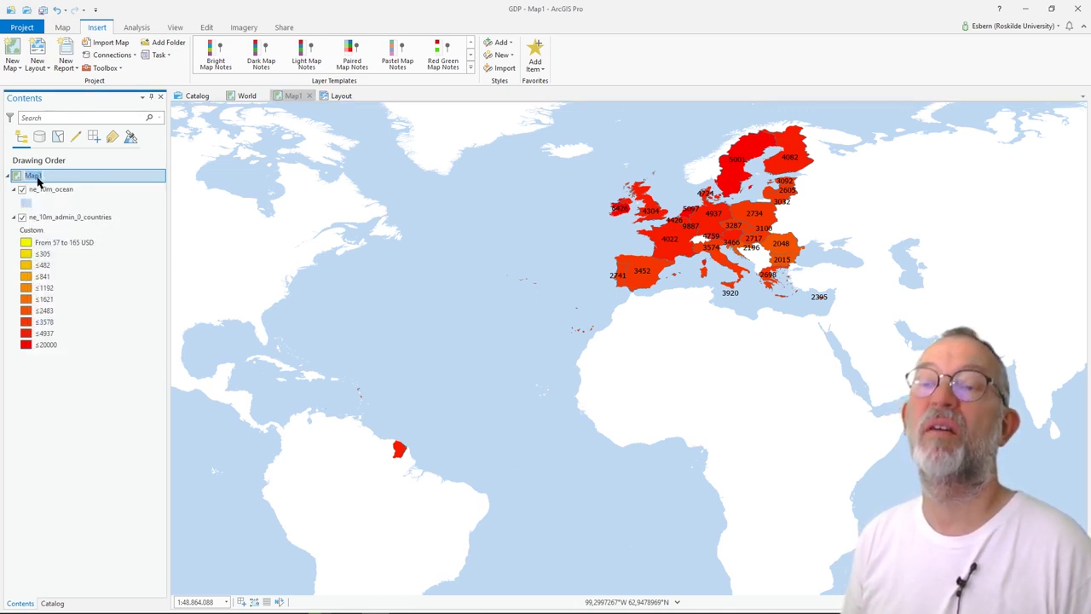
type("E")
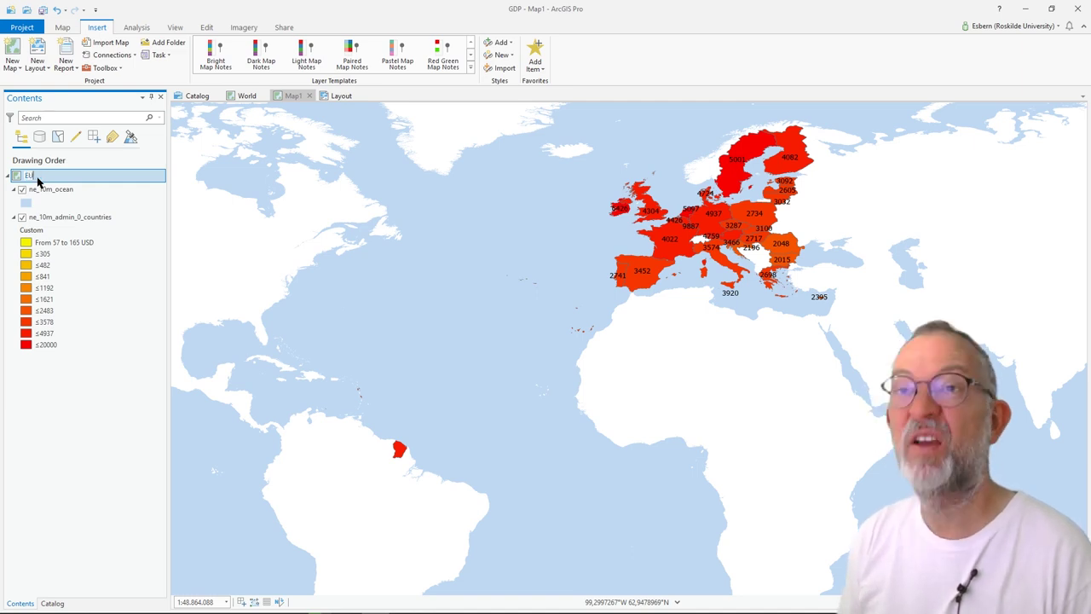
type("U")
key("Return")
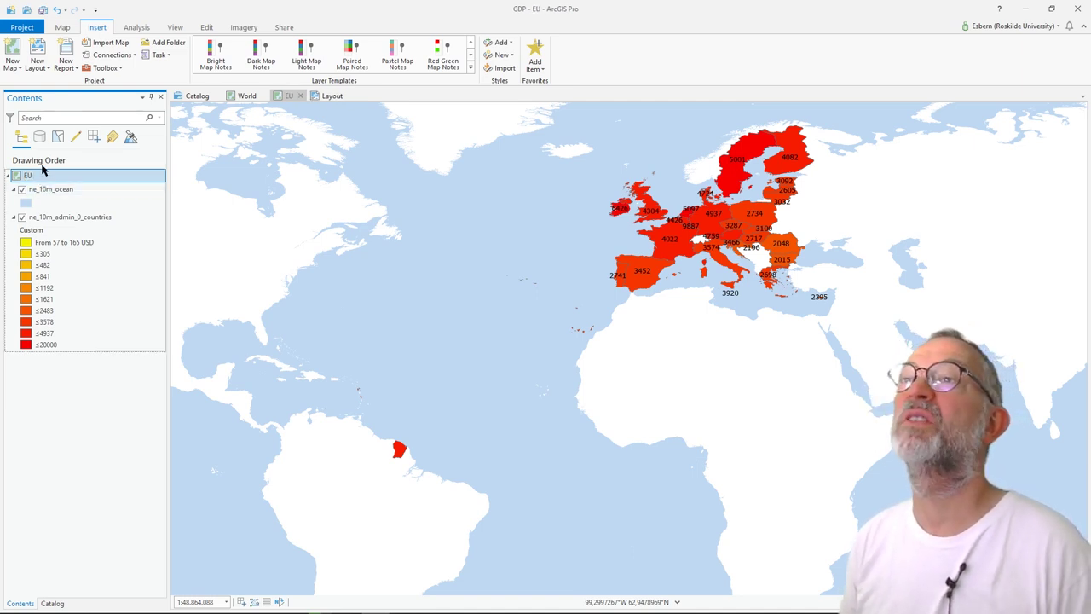
- Search the EU map's available coordinate systems for Euro and apply the projected continental Europe system ETRS 1989 LAEA
right_click(29, 177)
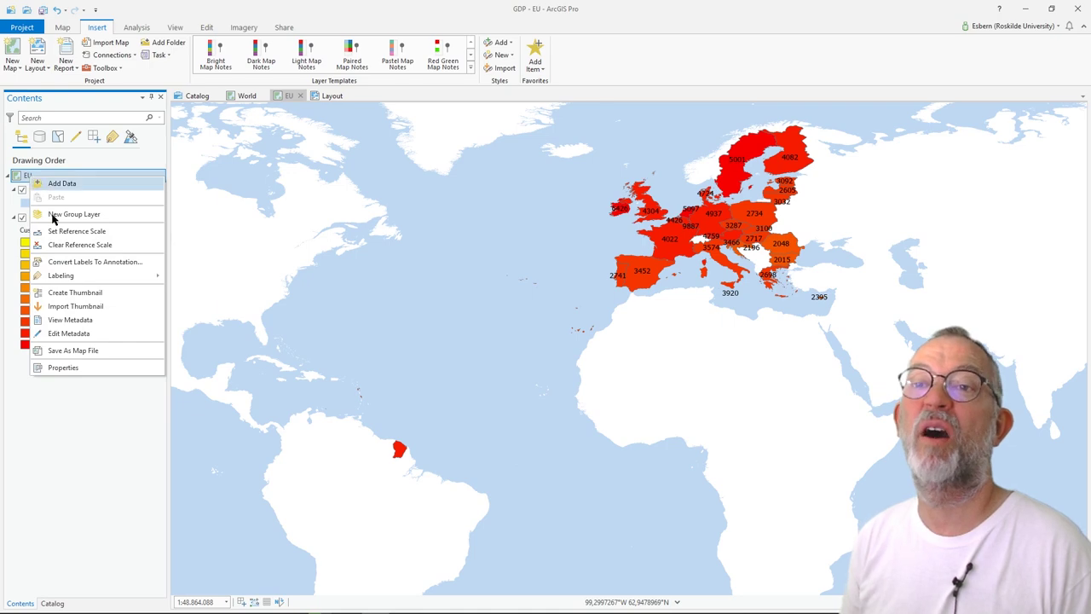
left_click(75, 367)
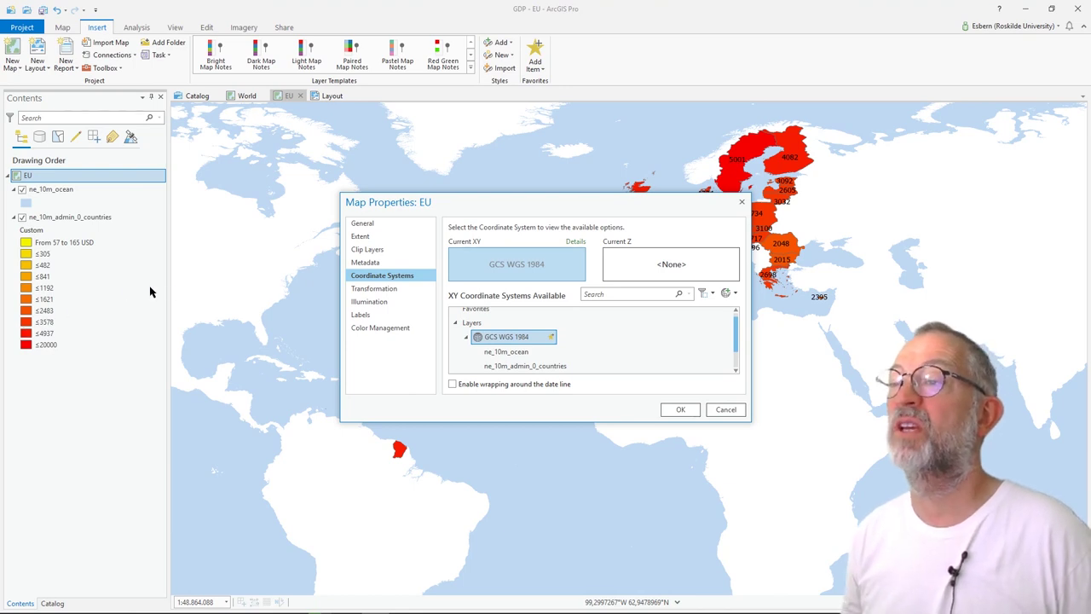
left_click(623, 294)
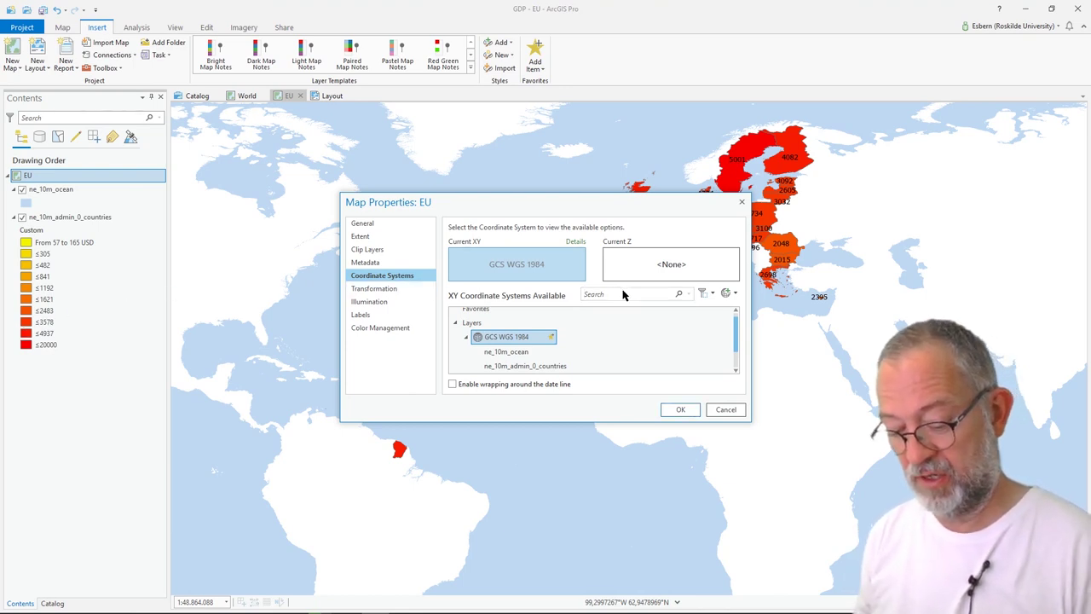
type("l")
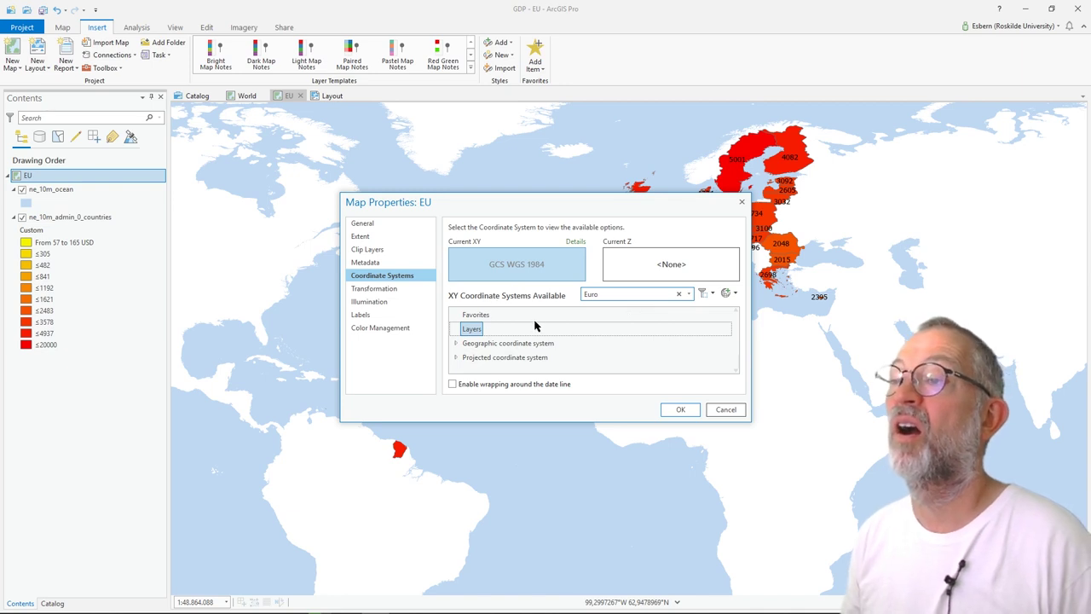
left_click(456, 358)
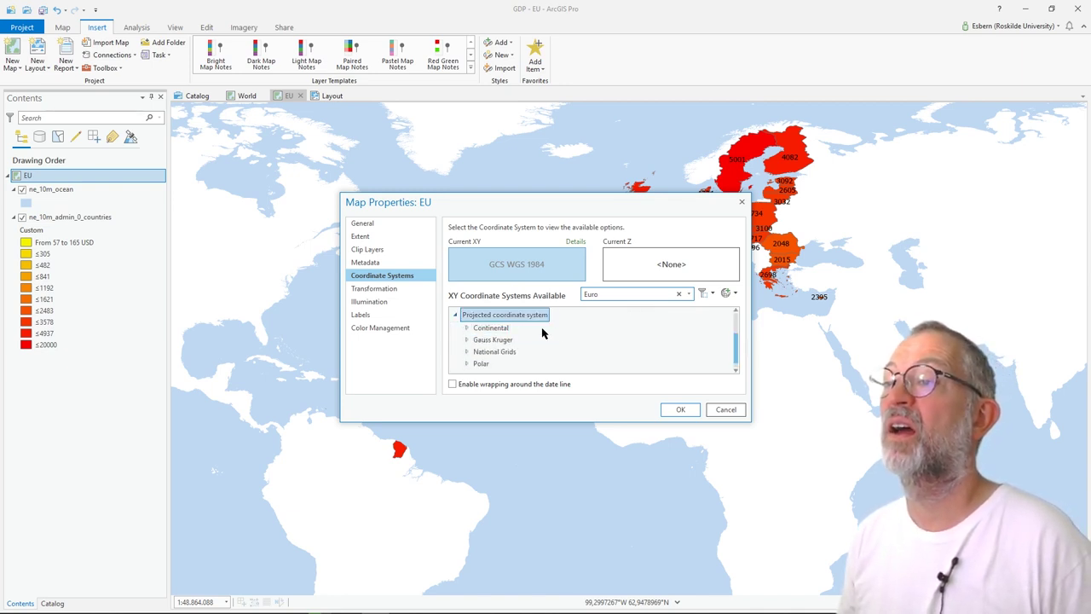
left_click(470, 332)
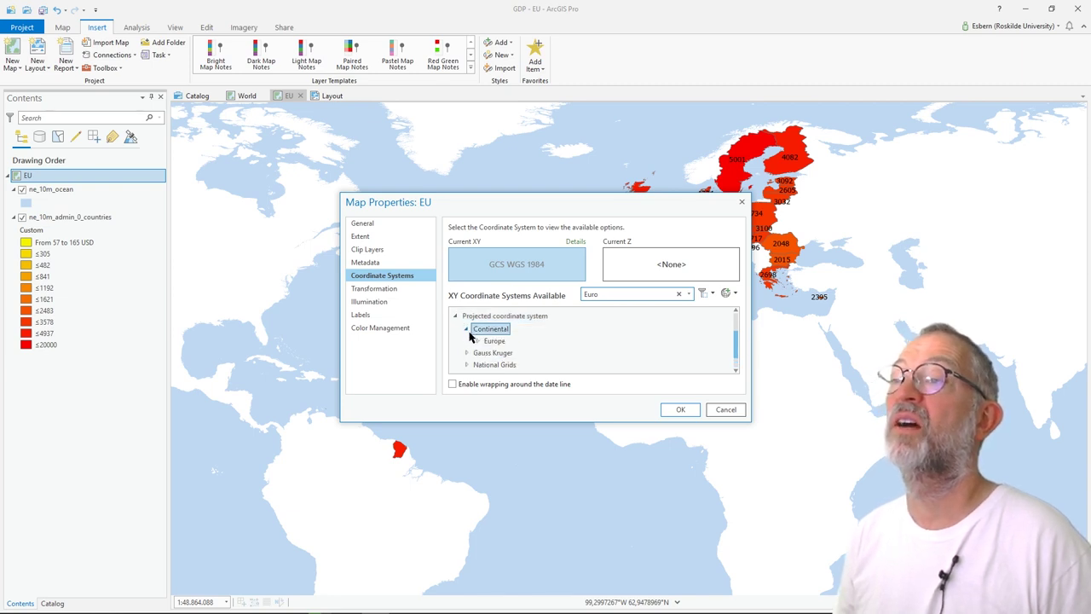
double_click(481, 344)
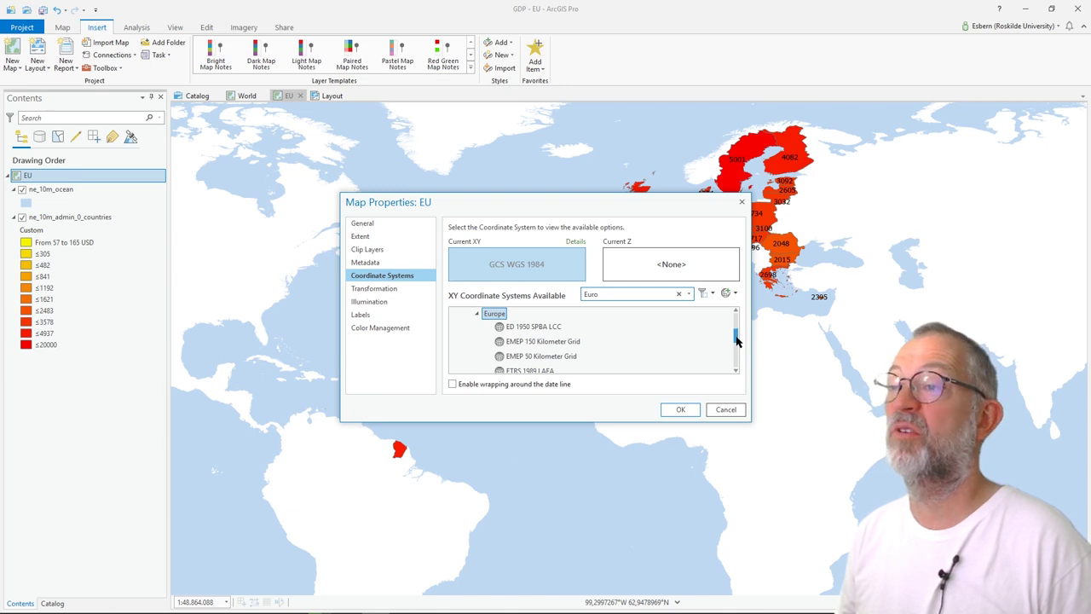
left_click_drag(737, 340, 737, 352)
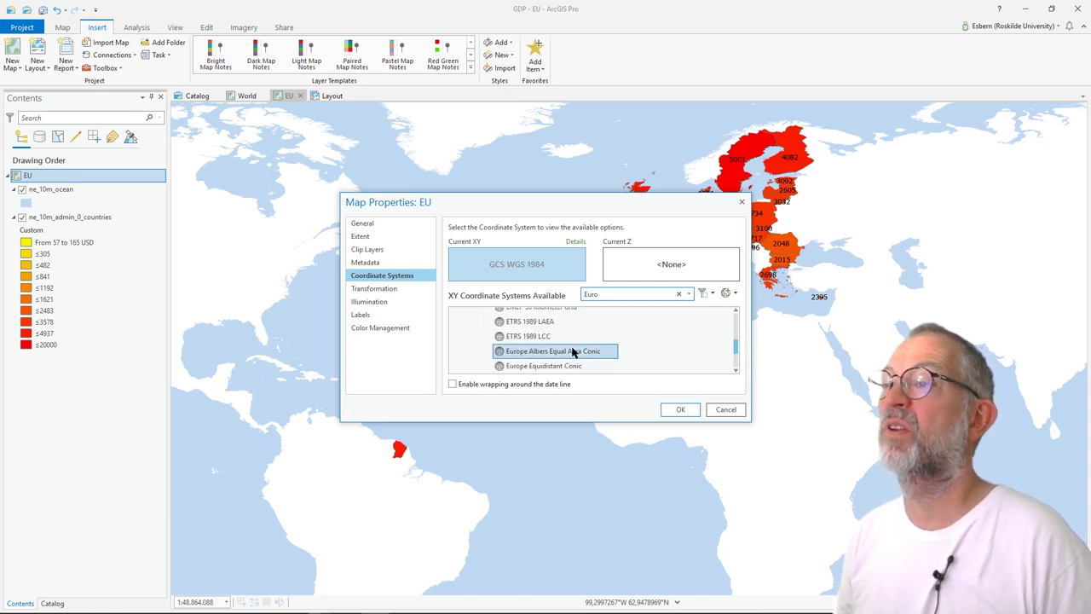
left_click(543, 326)
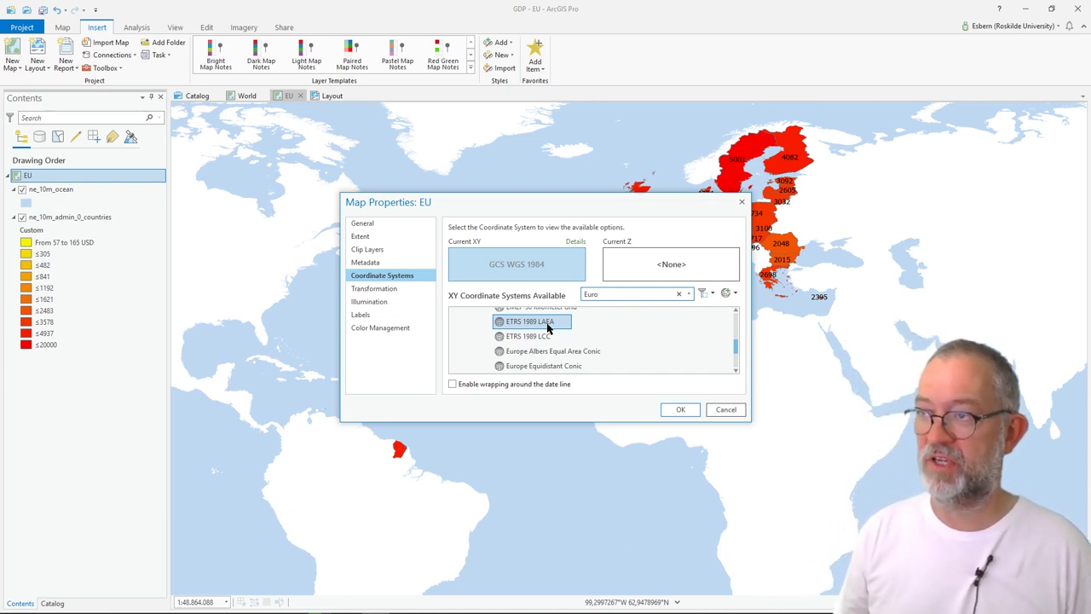
left_click(548, 328)
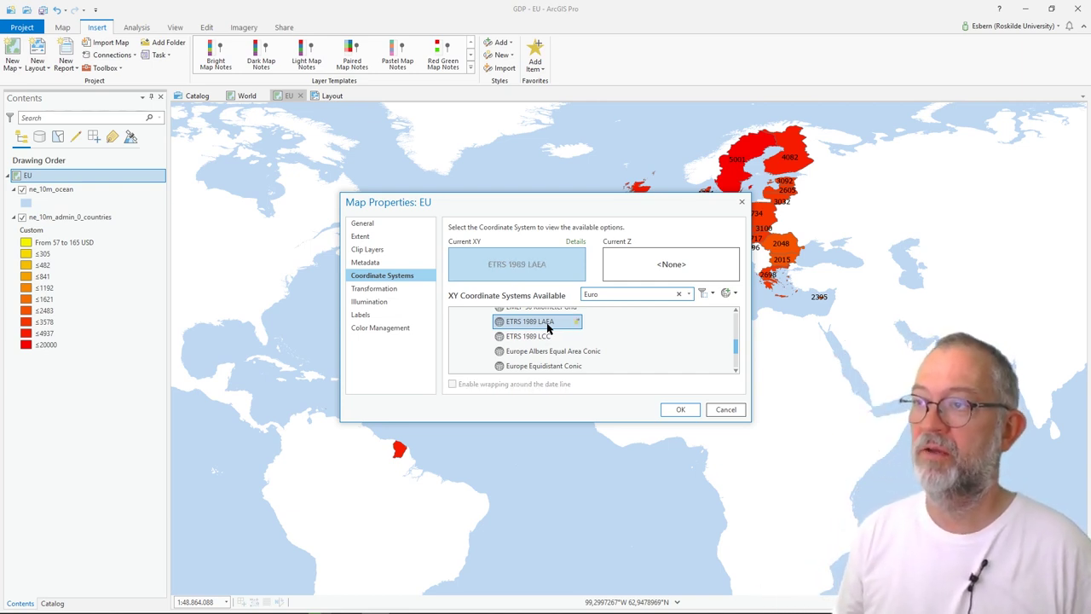
left_click(681, 411)
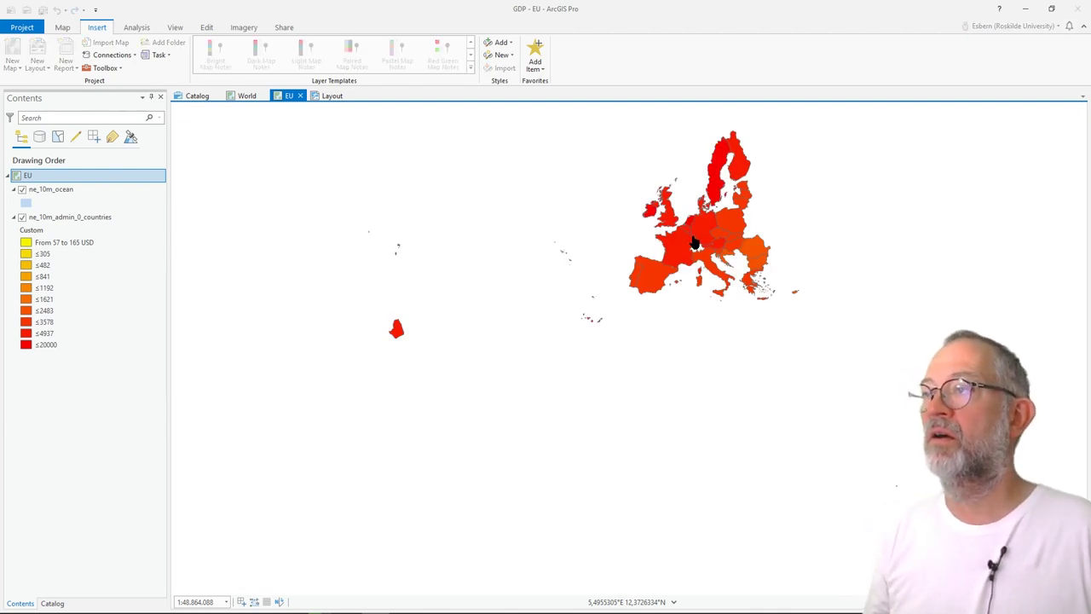
- Frame the EU countries in the EU map and remove the ne_10m_ocean layer
left_click_drag(697, 248, 631, 346)
scroll(631, 346, "up", 2)
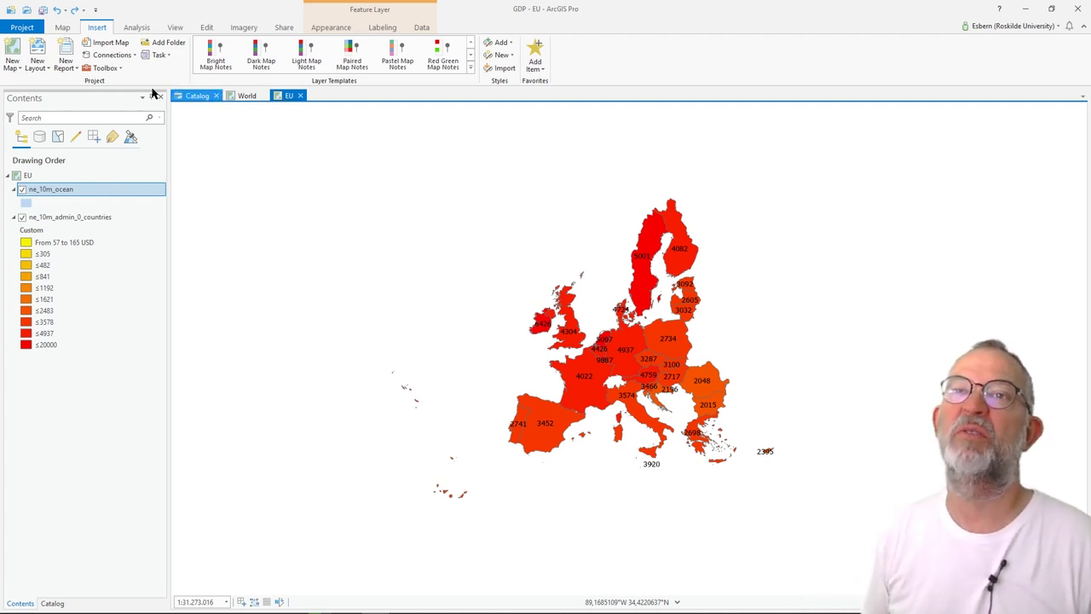
right_click(44, 189)
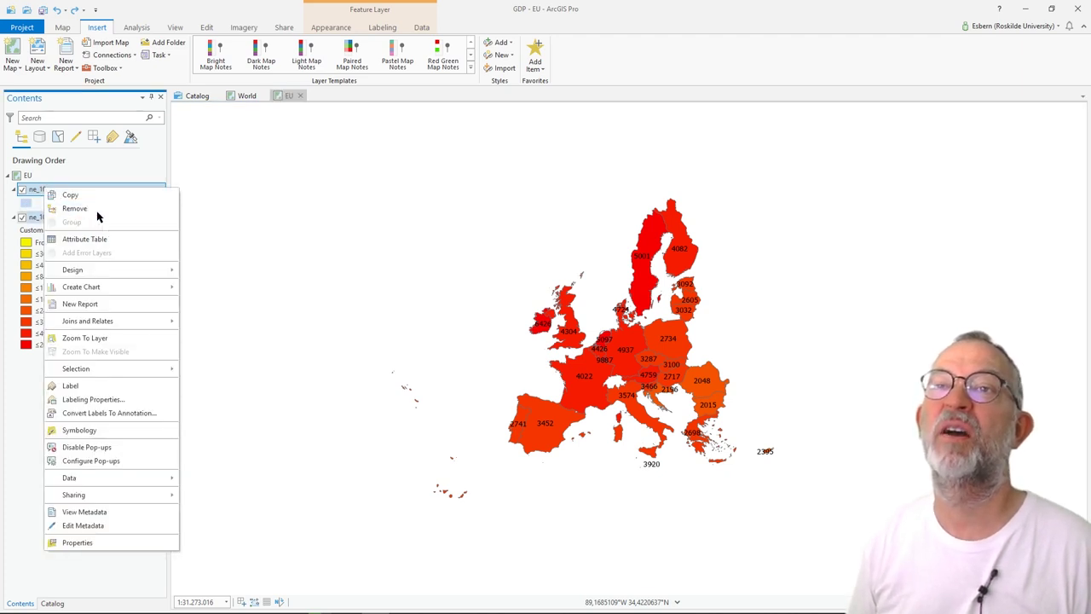
left_click(97, 209)
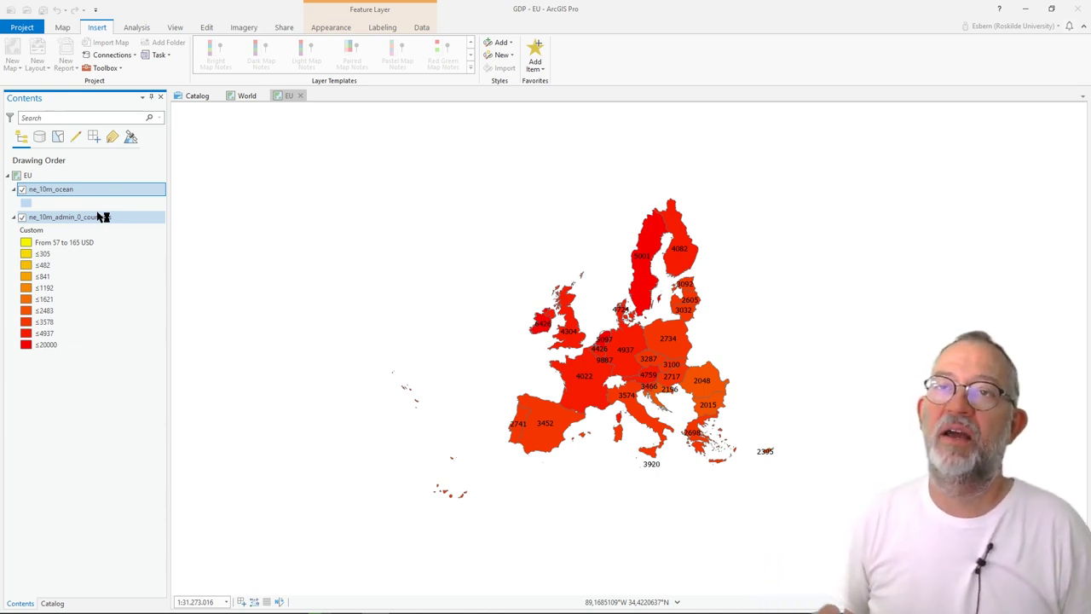
key("Delete")
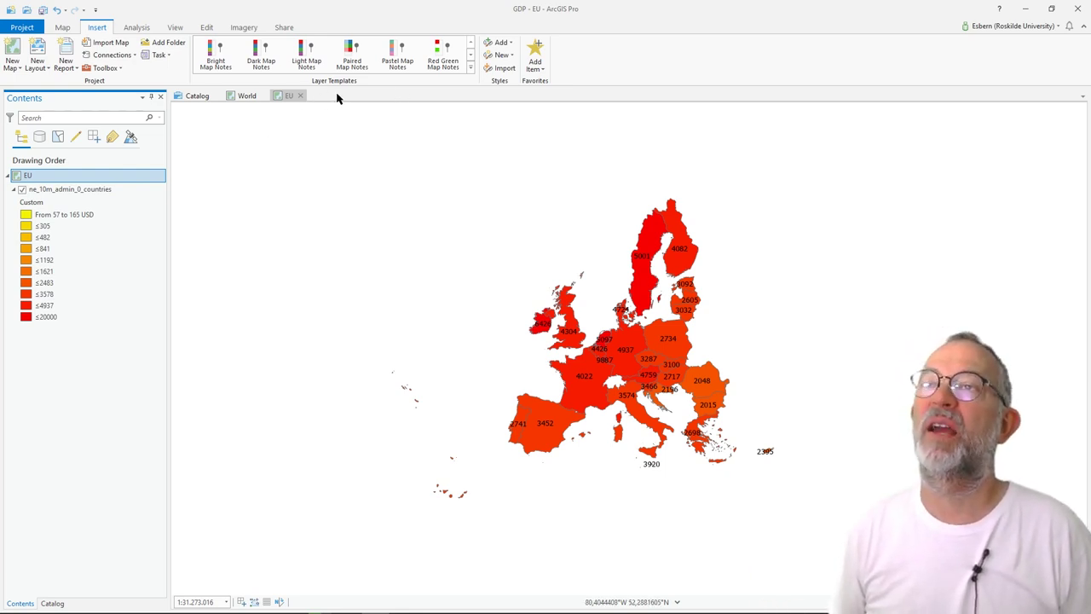
- Create a new A4 landscape layout and add a World map frame, about 106 by 79 mm, in the page's lower-left area
left_click(39, 64)
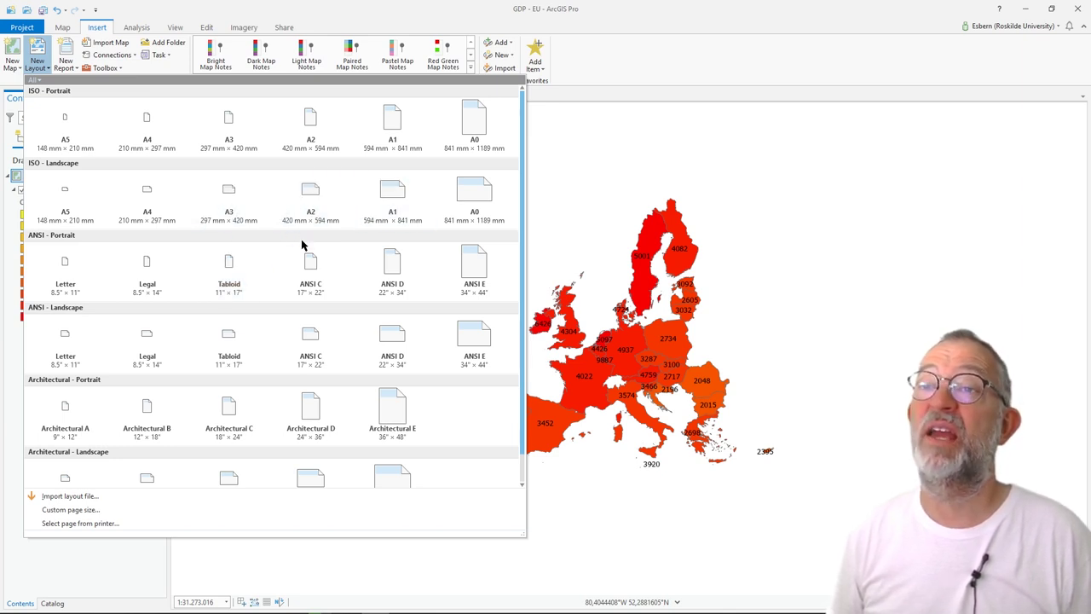
left_click(162, 211)
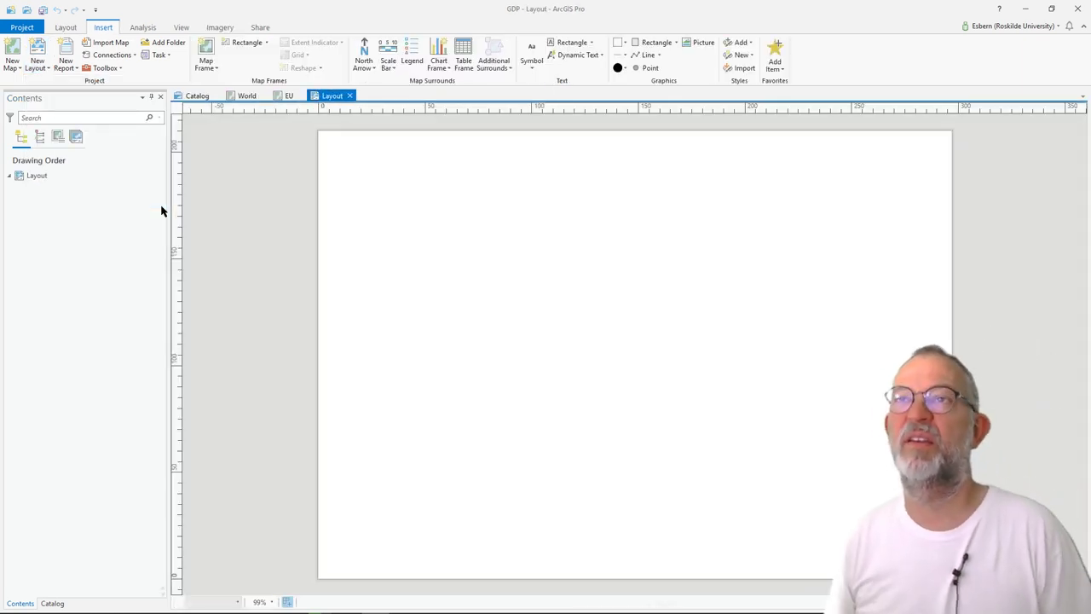
left_click(210, 69)
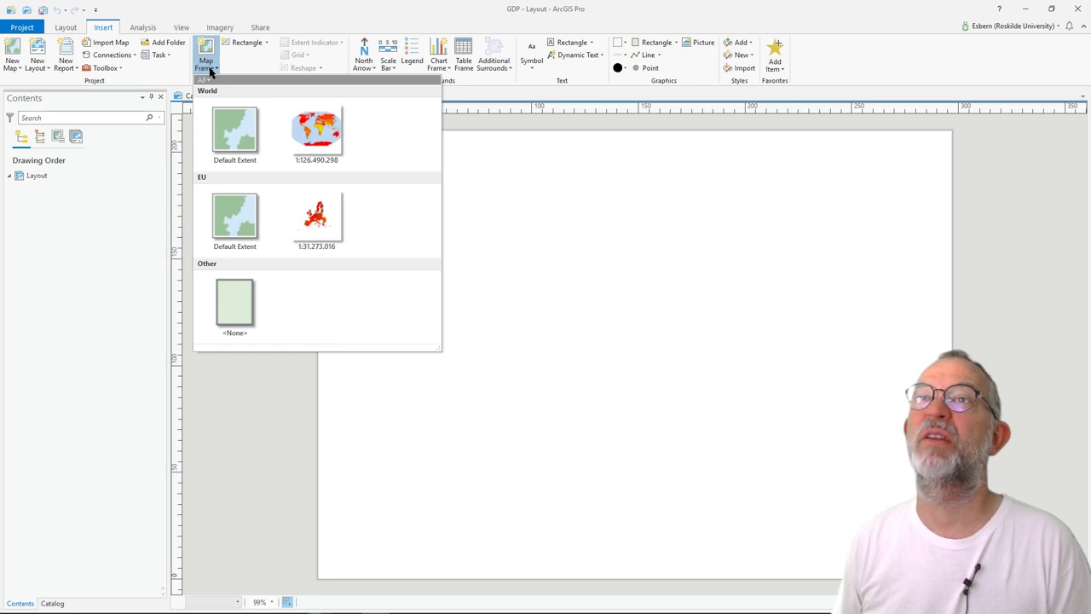
left_click(327, 148)
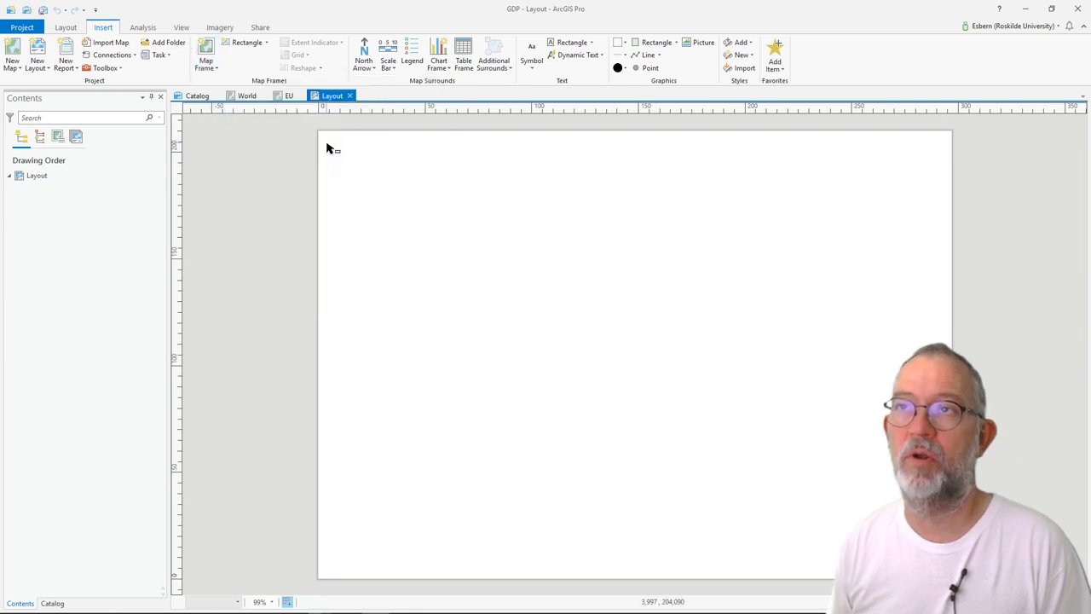
left_click_drag(356, 407, 581, 577)
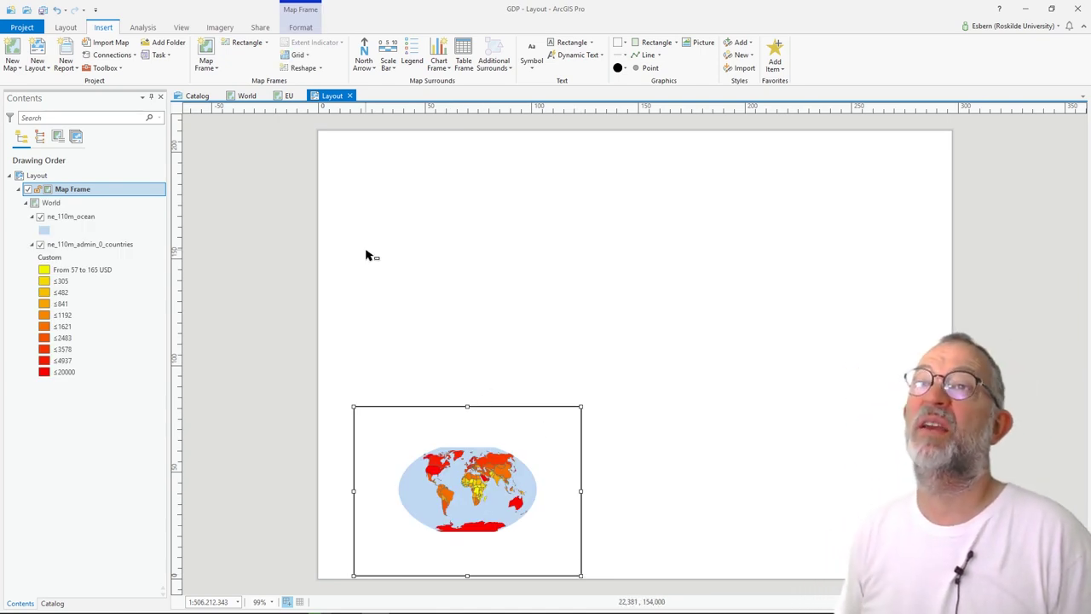
- Add a map frame of the EU map at its current extent, about 124 by 108 mm, in the page's upper-right area
left_click(206, 68)
left_click(312, 212)
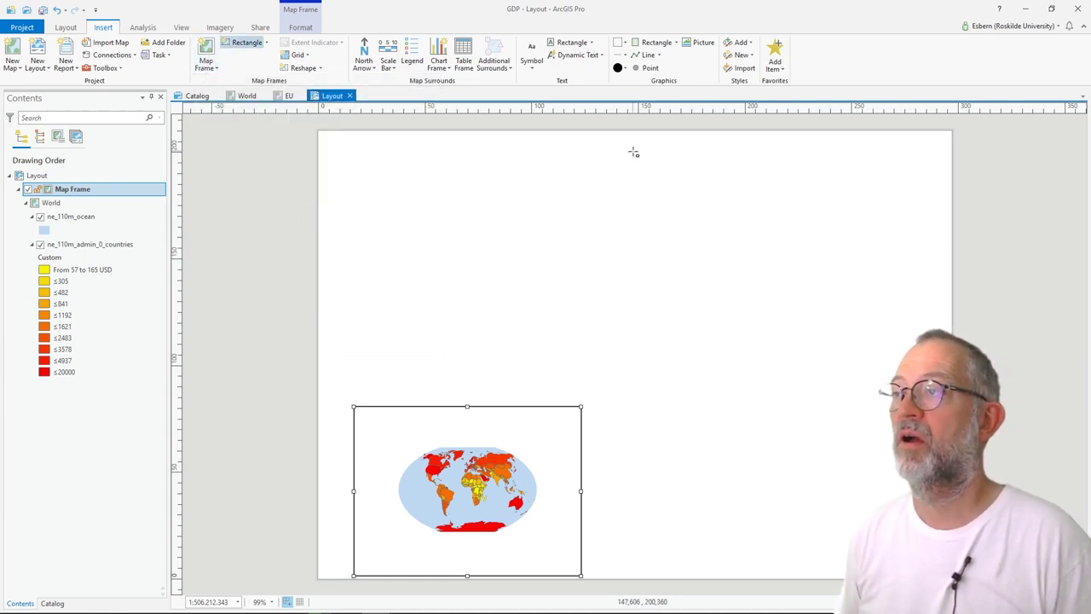
left_click_drag(632, 162, 895, 393)
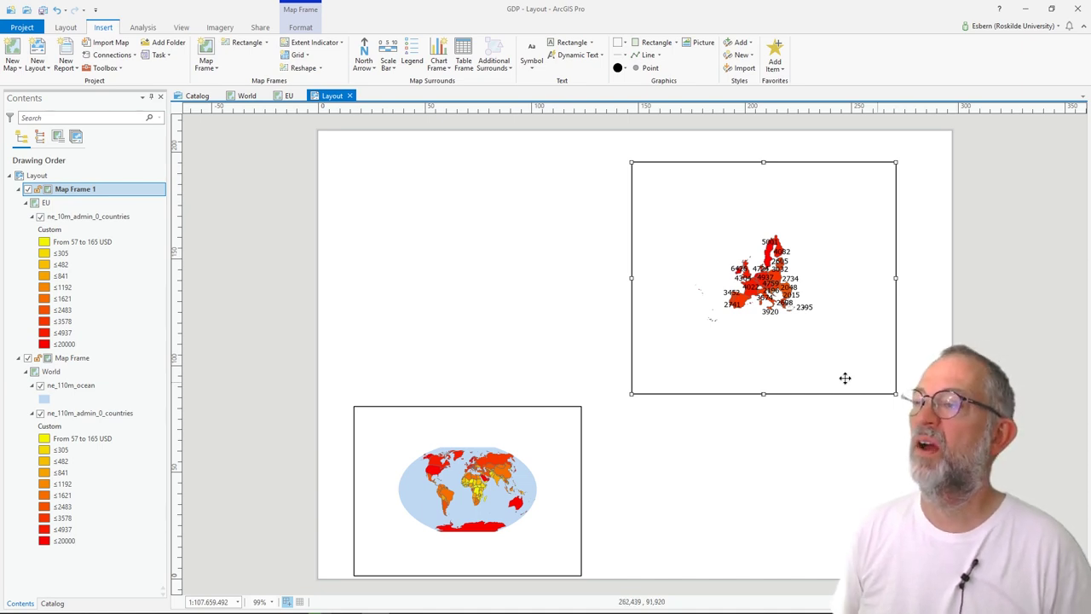
- Add the OpenStreetMap basemap to the EU map
left_click(284, 97)
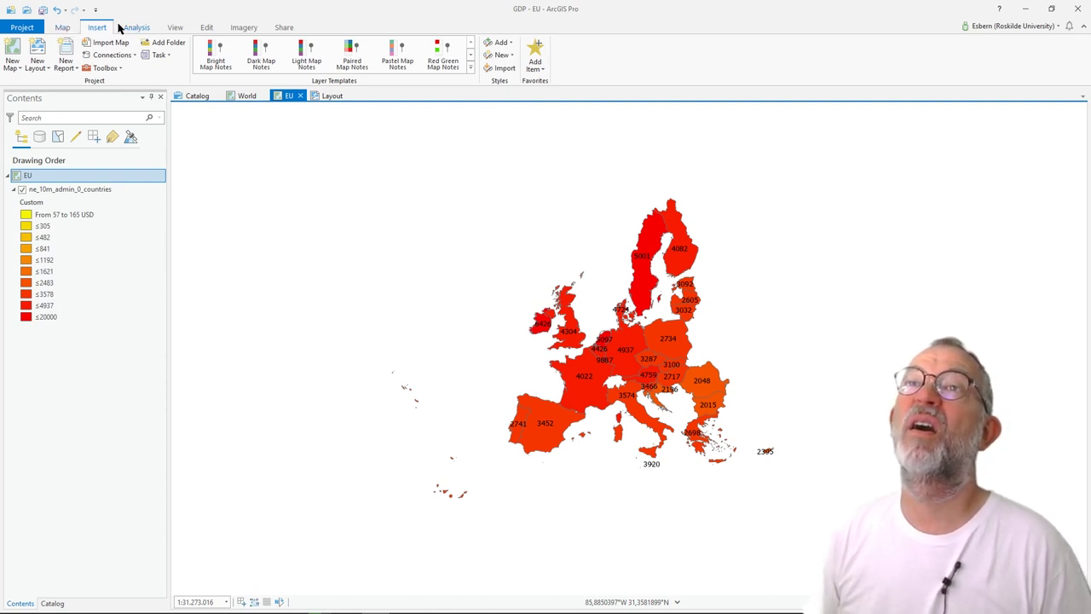
left_click(63, 29)
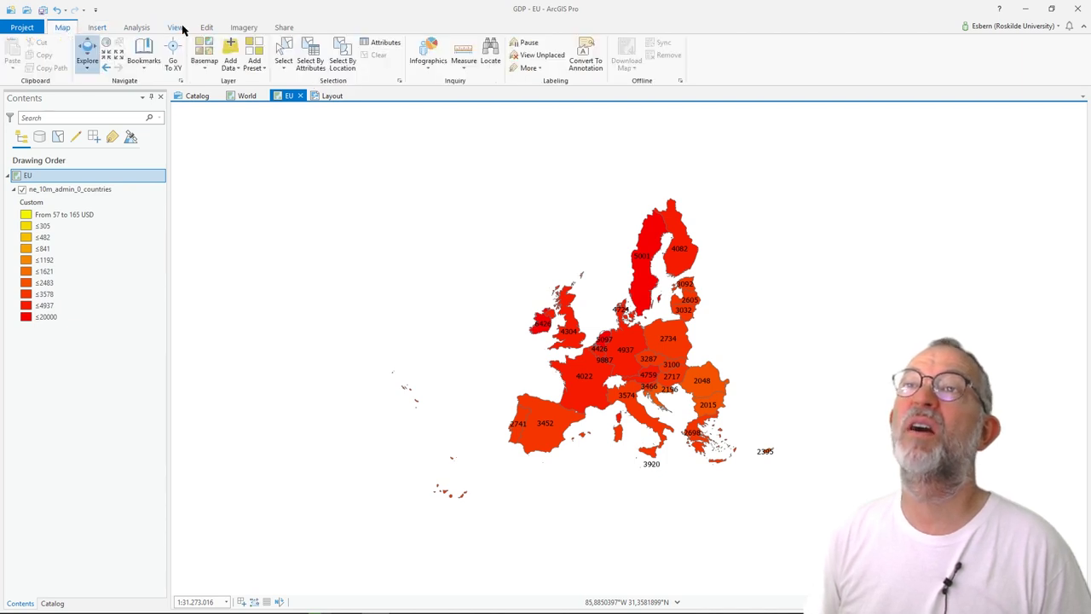
left_click(210, 68)
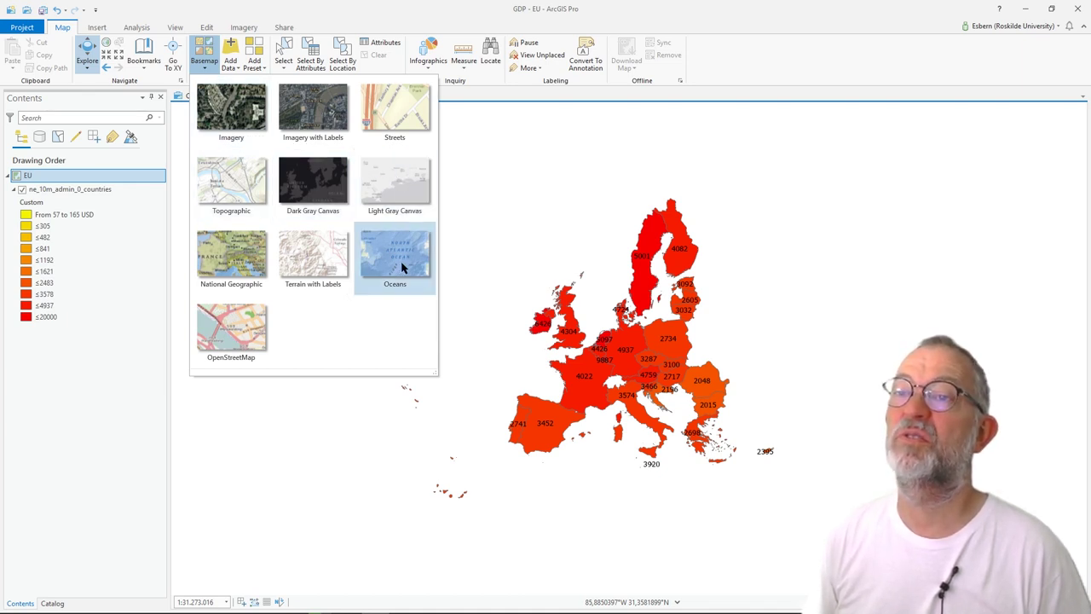
left_click(243, 321)
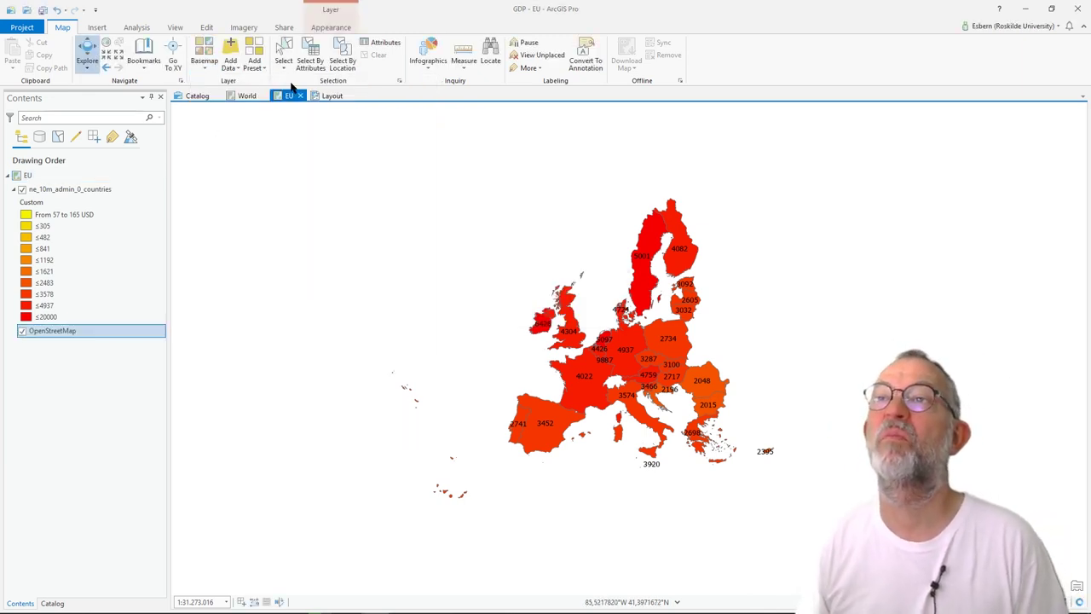
- Activate the layout's EU map frame, zoom in to about 1:44,000,000 so the EU countries fill it, and close the activation
left_click(326, 96)
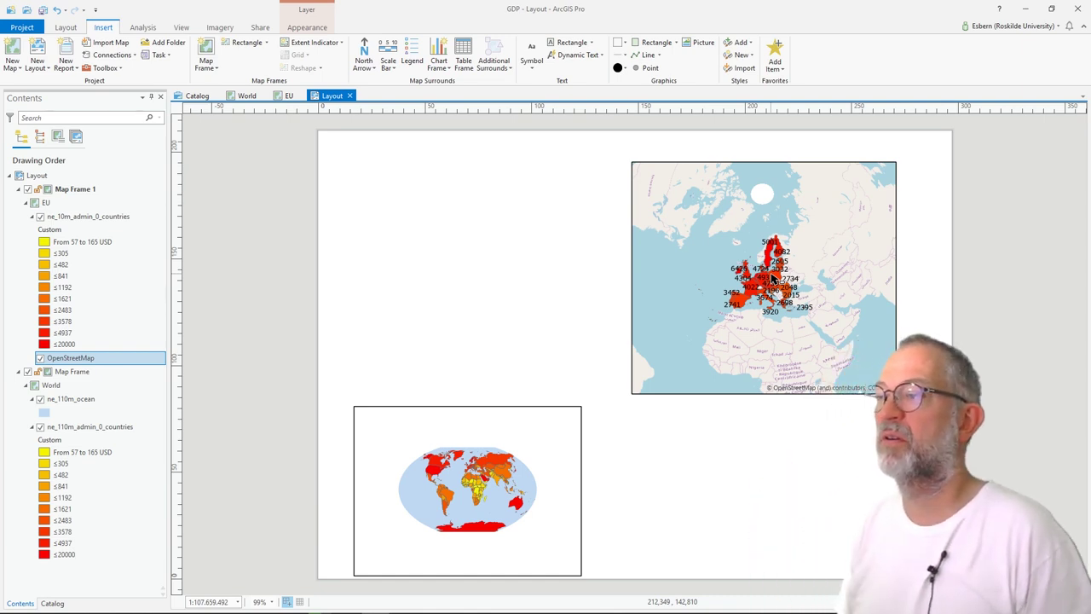
right_click(834, 224)
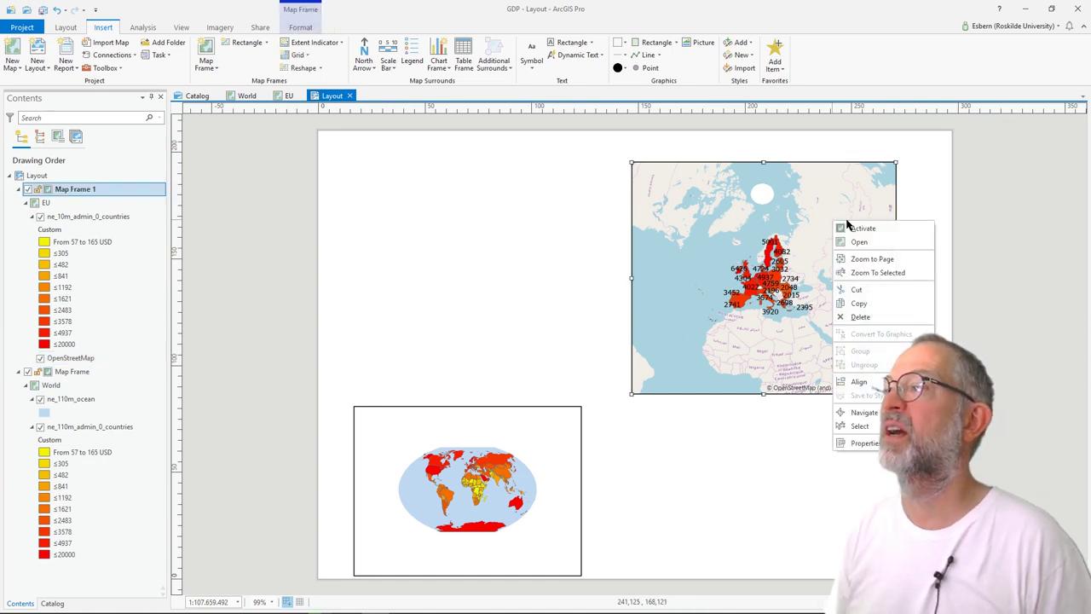
left_click(863, 229)
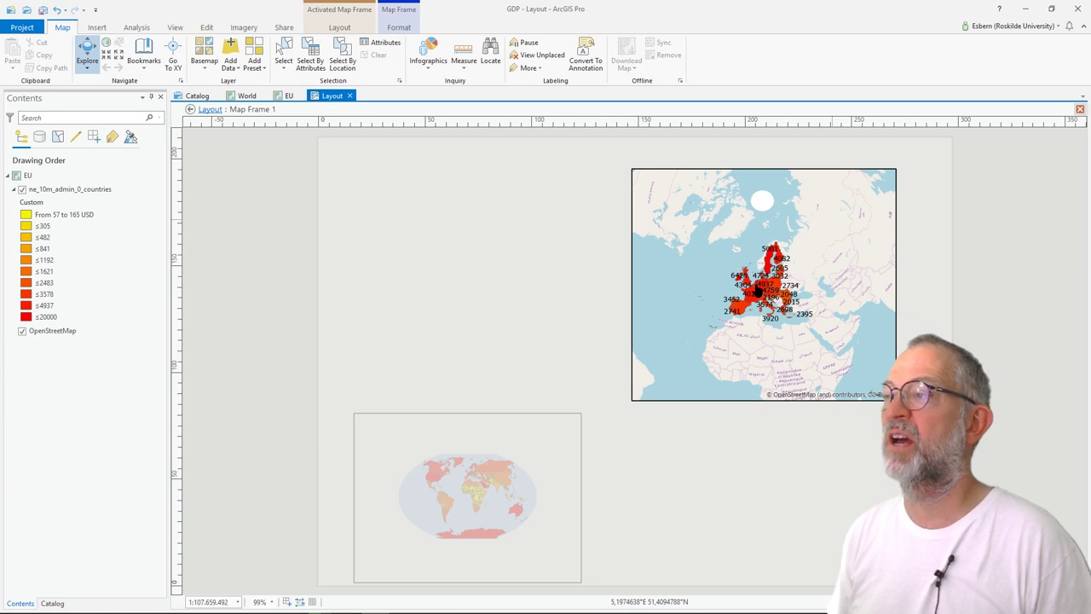
scroll(758, 291, "up", 1)
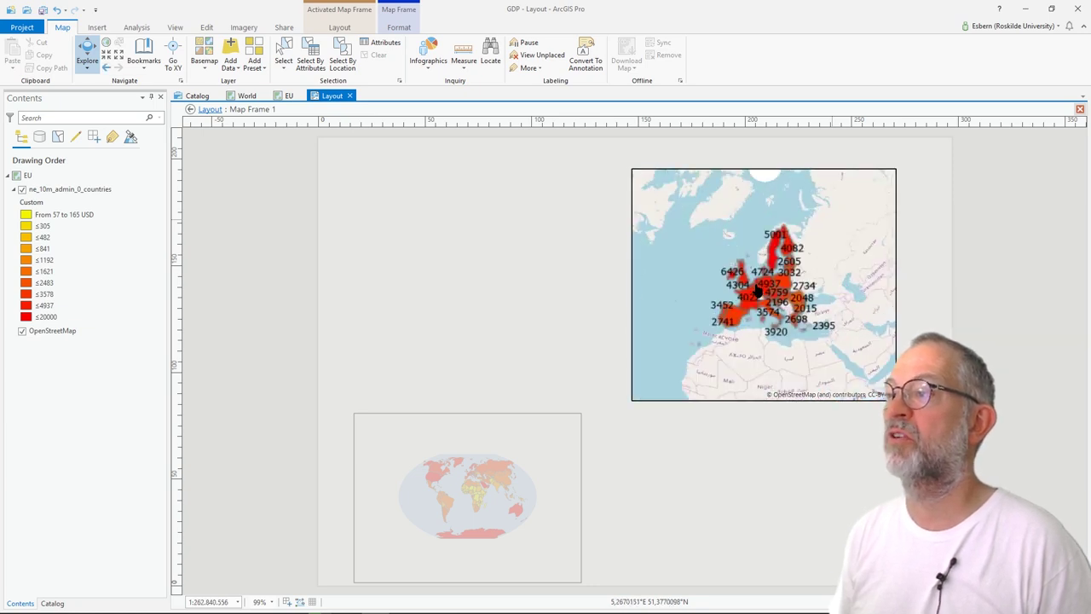
scroll(758, 292, "up", 1)
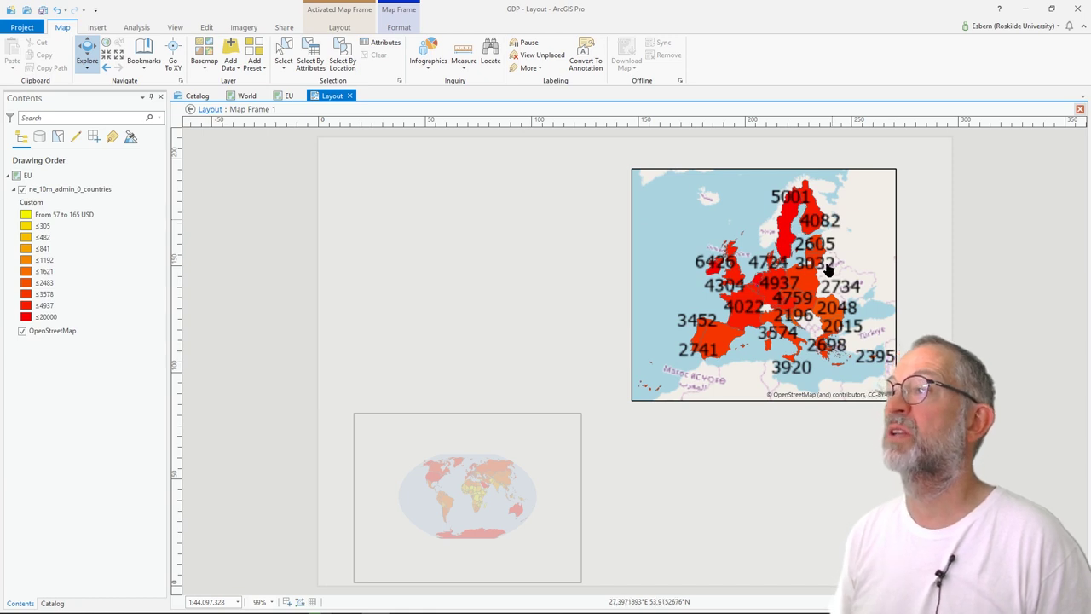
left_click(1080, 110)
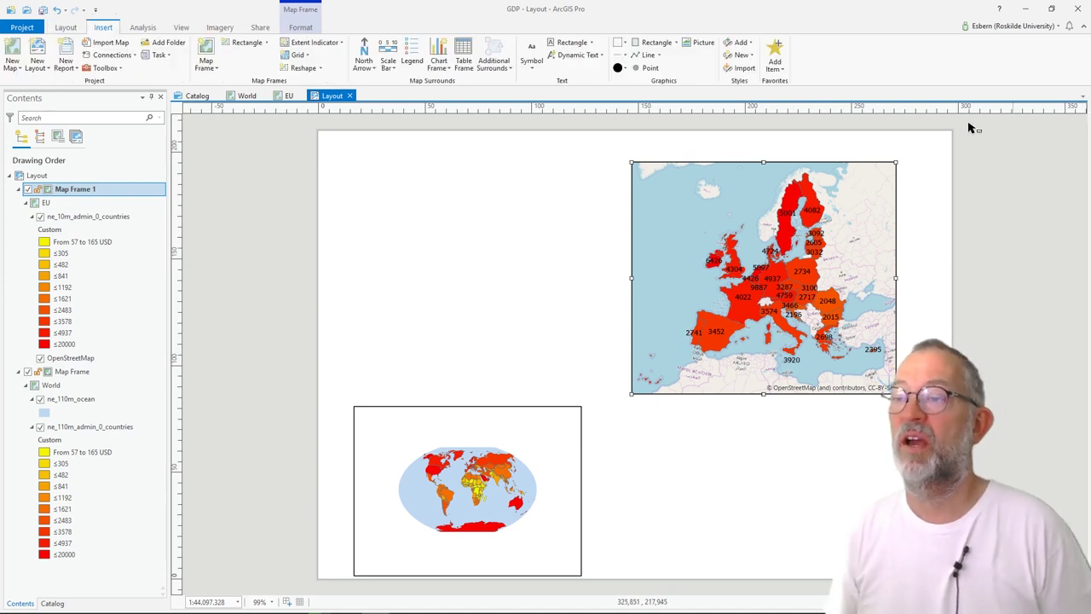
- Activate the layout's World map frame, zoom in to about 1:324,000,000 with the globe shifted to fill it, and close the activation
left_click(517, 488)
right_click(517, 488)
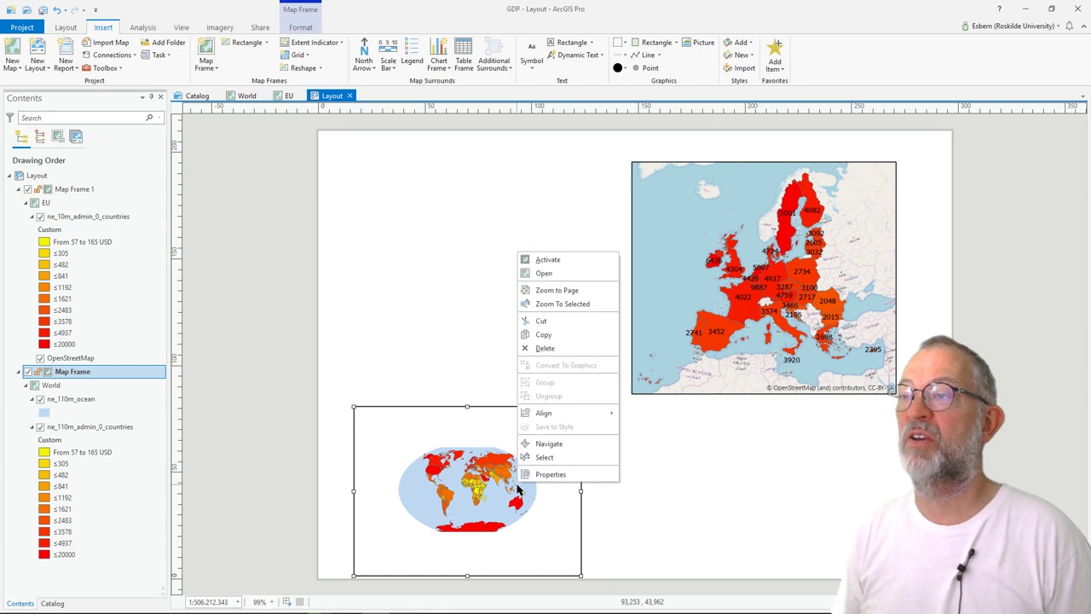
left_click(548, 261)
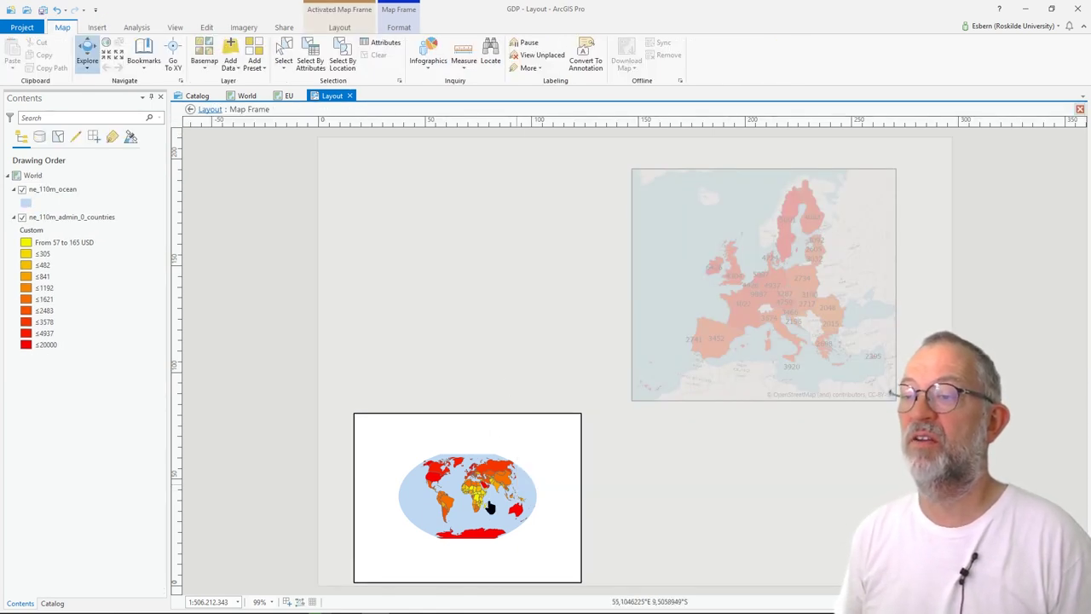
scroll(491, 507, "up", 2)
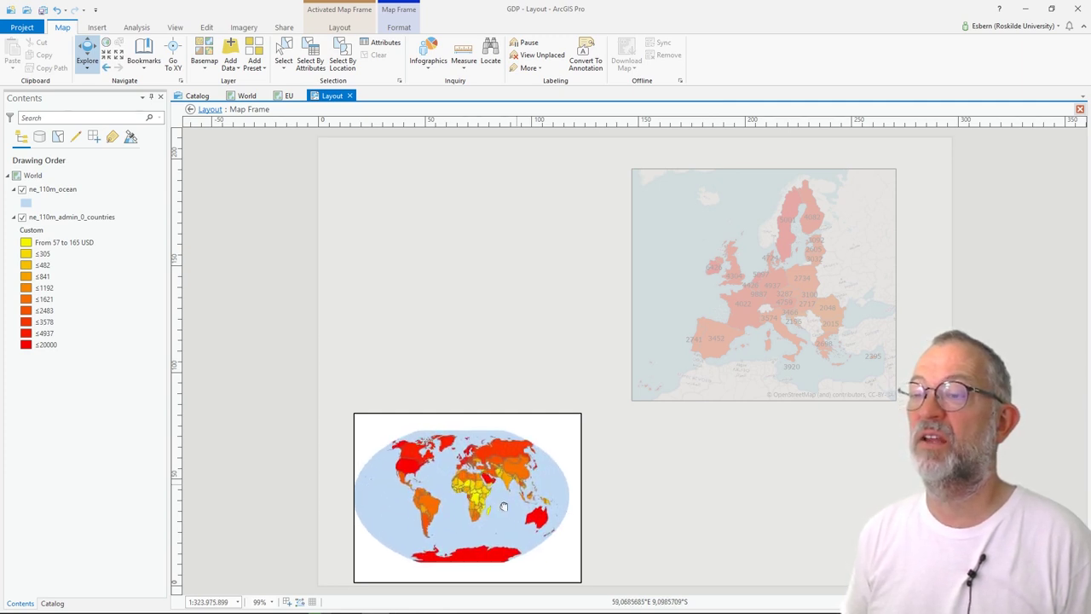
left_click_drag(488, 507, 510, 514)
left_click(507, 513)
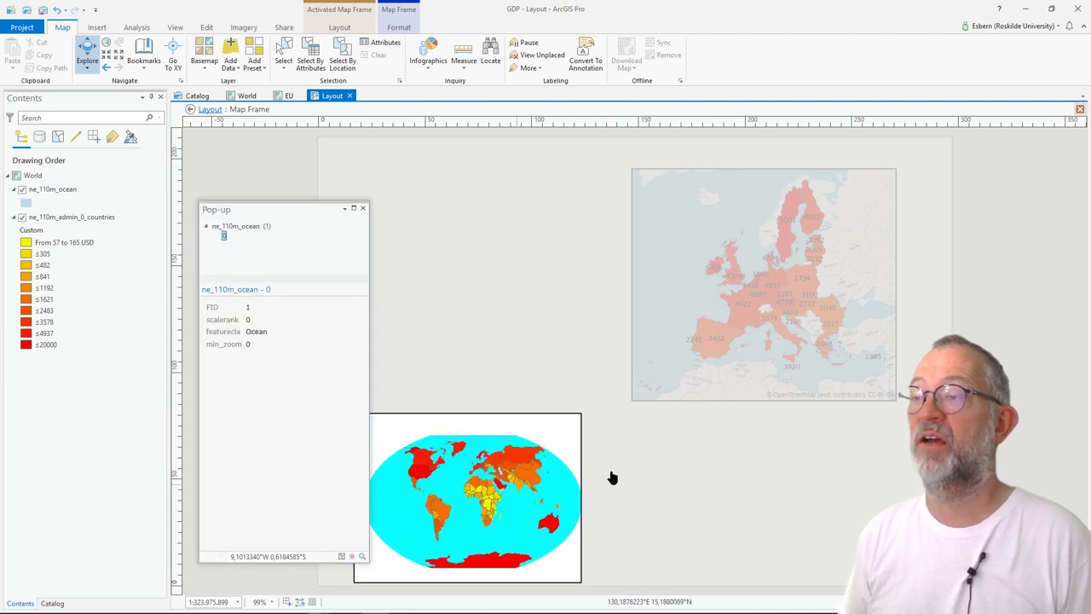
left_click(364, 209)
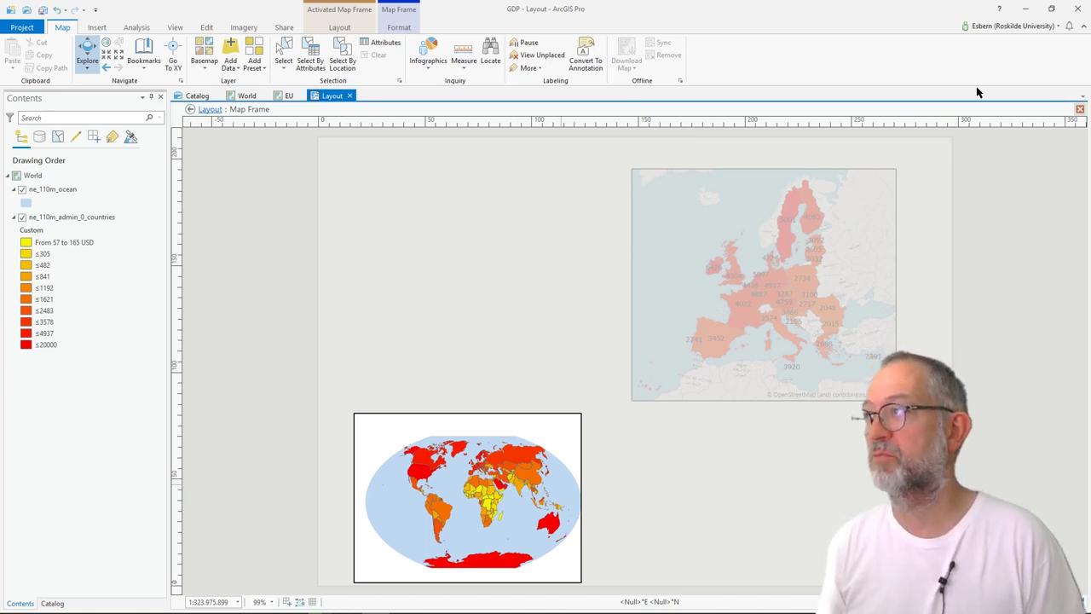
left_click(1080, 109)
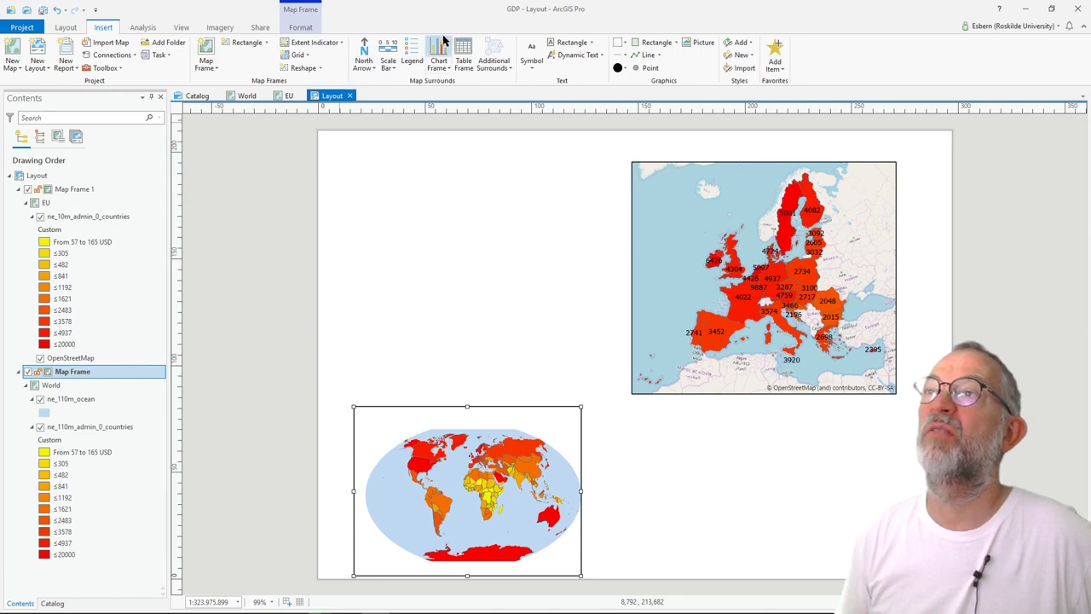
- Add a legend for the World map frame, about 123 by 75 mm, below the EU map frame and hide its ne_110m_ocean item
left_click(413, 56)
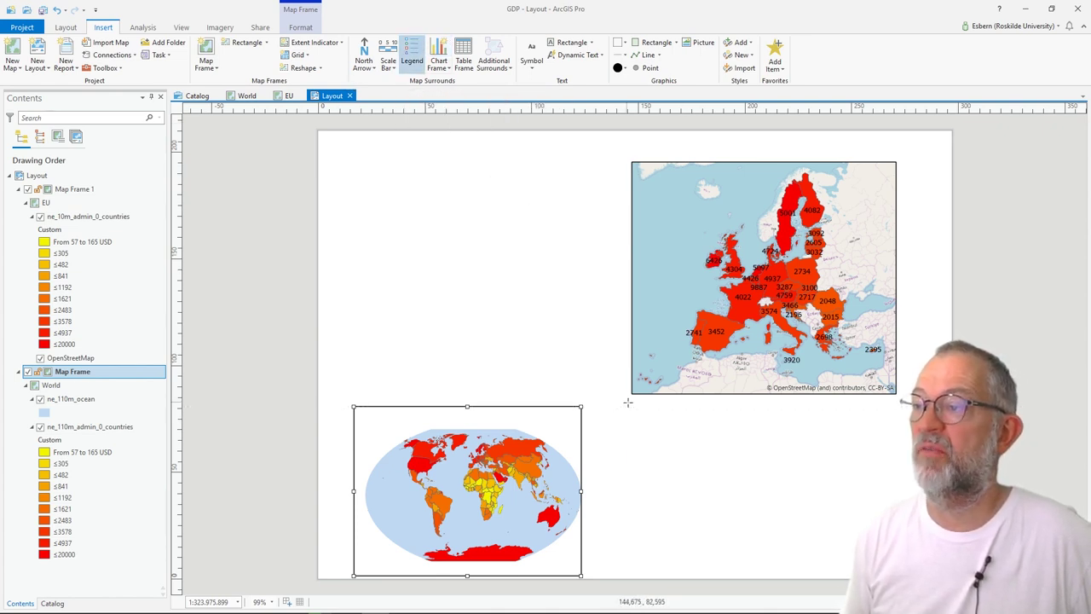
left_click_drag(633, 409, 895, 568)
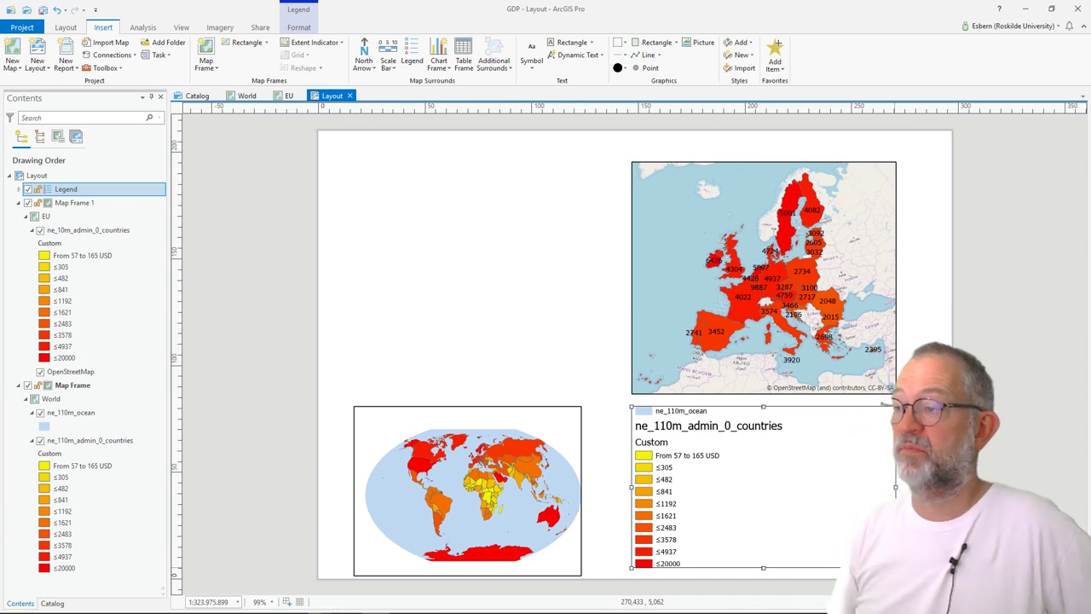
right_click(727, 510)
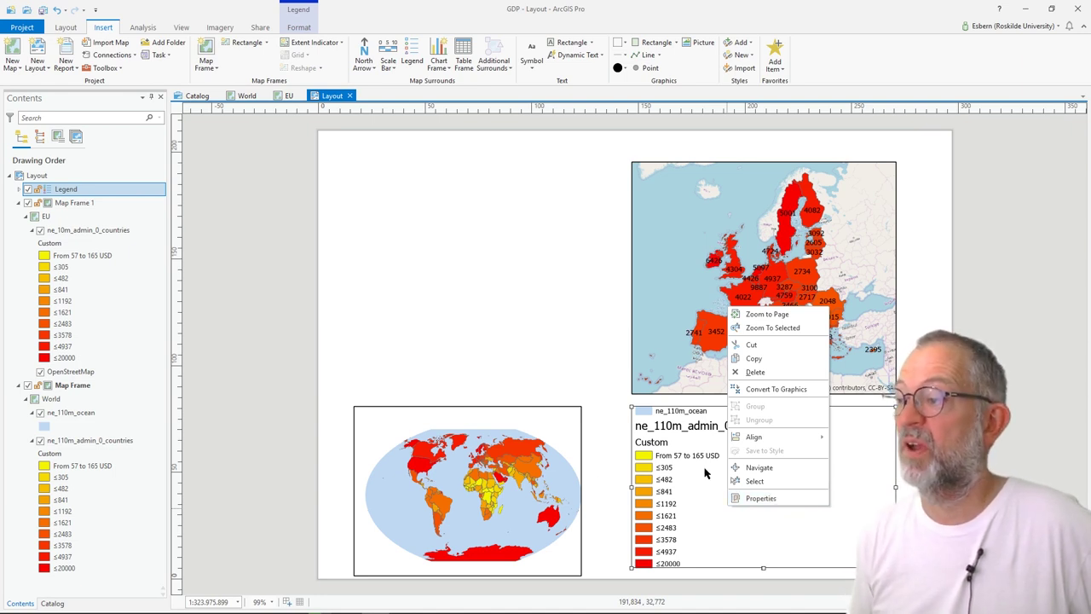
left_click(671, 482)
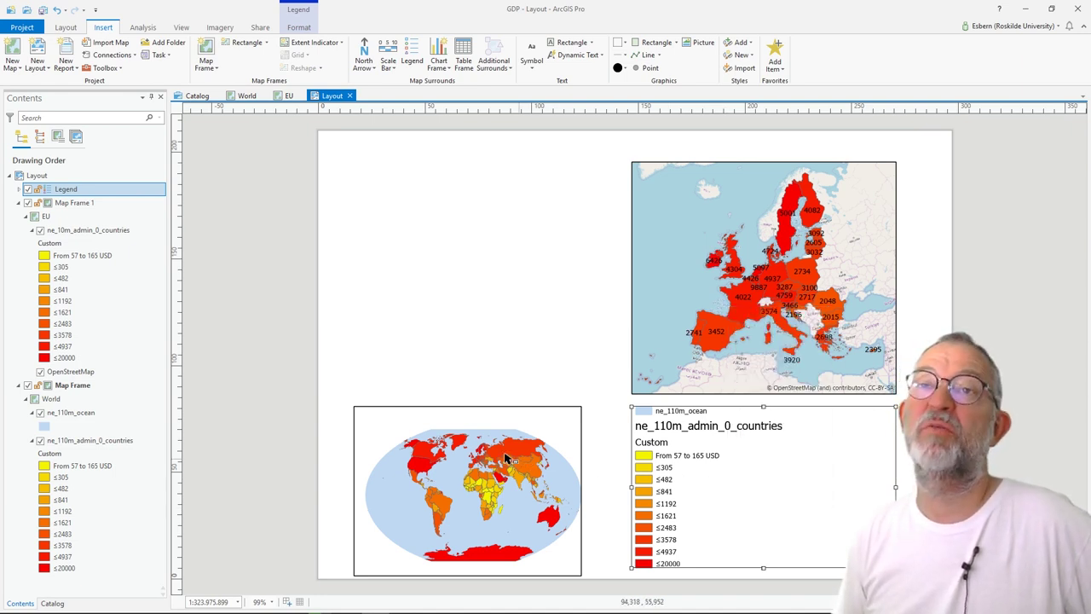
left_click(20, 190)
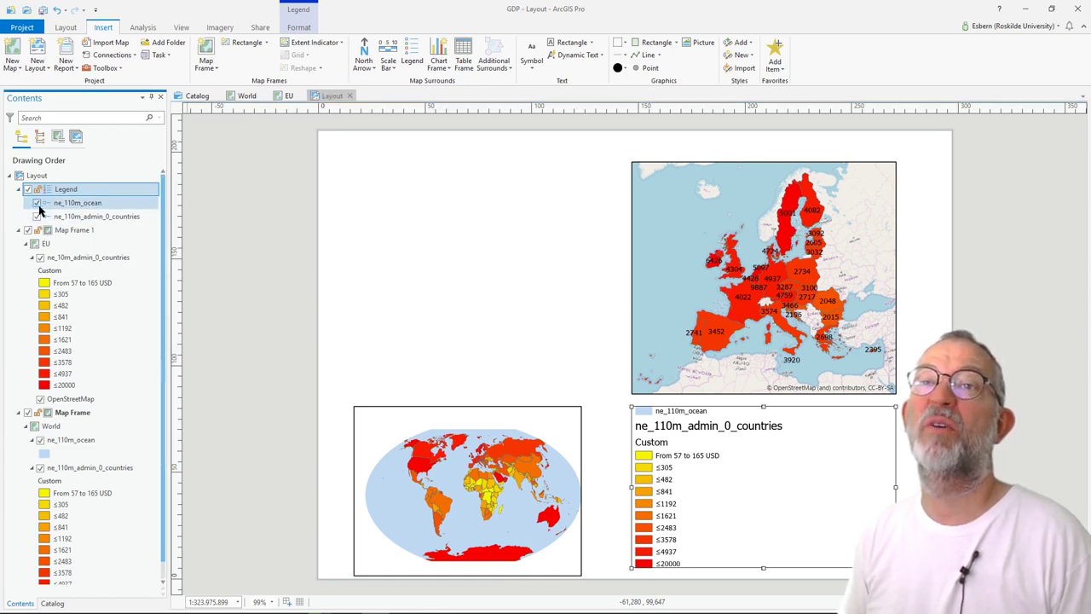
left_click(37, 203)
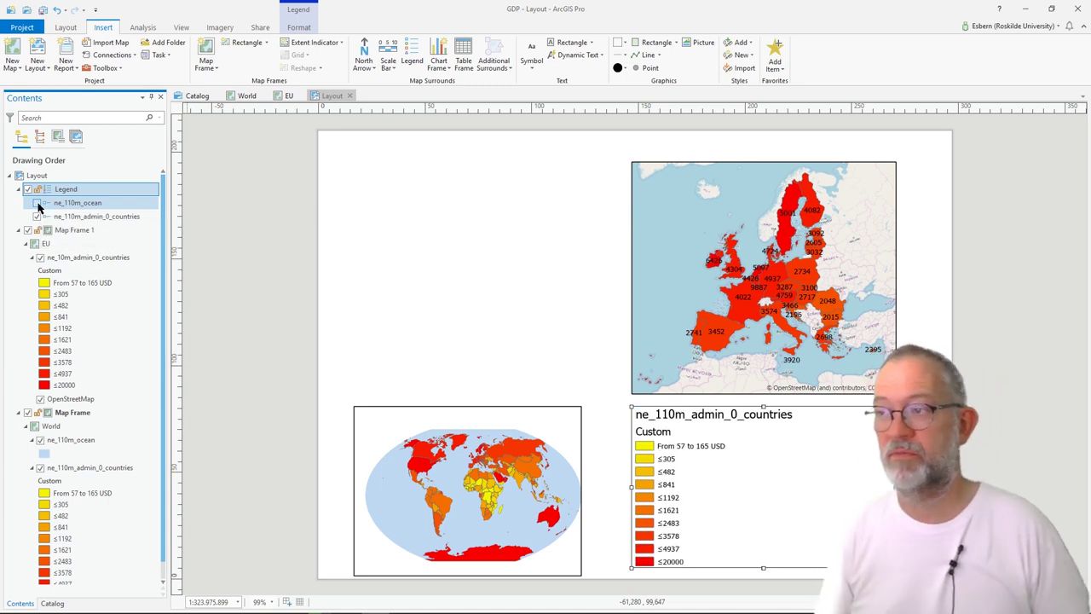
- Give the legend the title "GDP per Capiter in usd" and show it
right_click(96, 199)
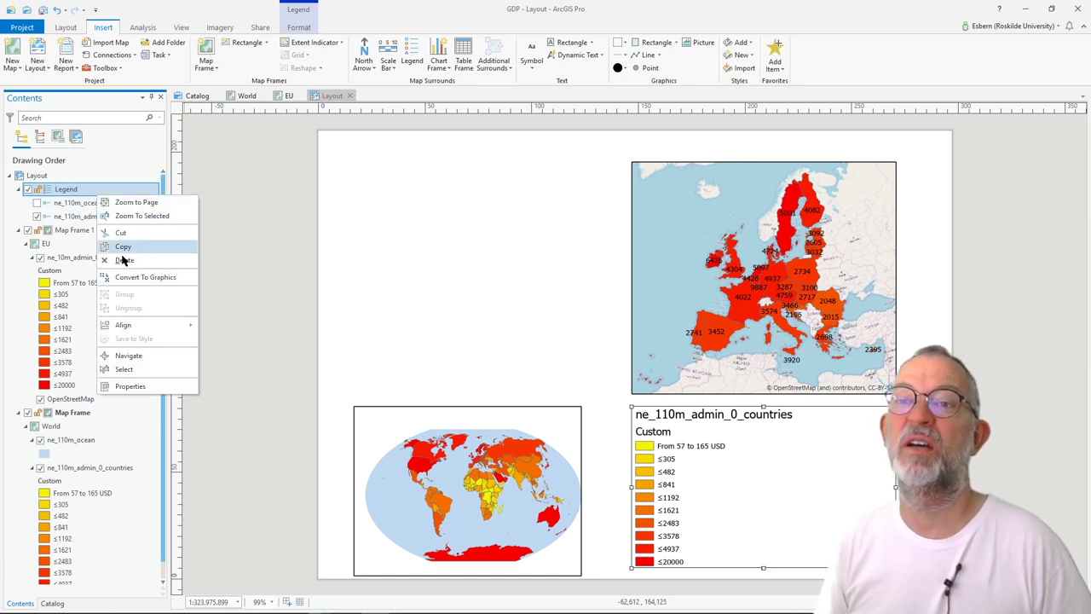
left_click(153, 385)
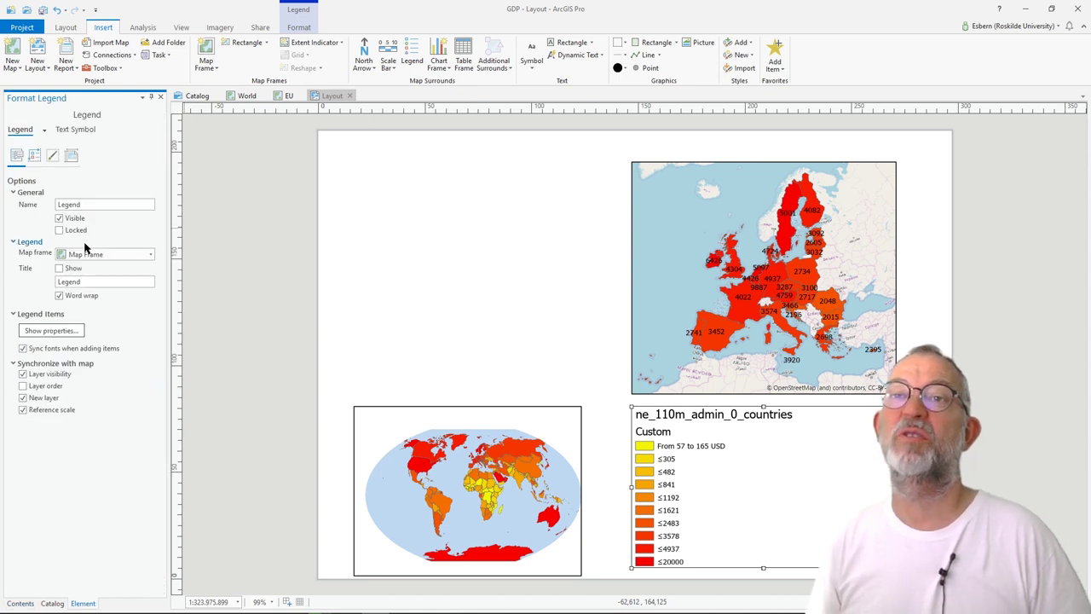
double_click(101, 282)
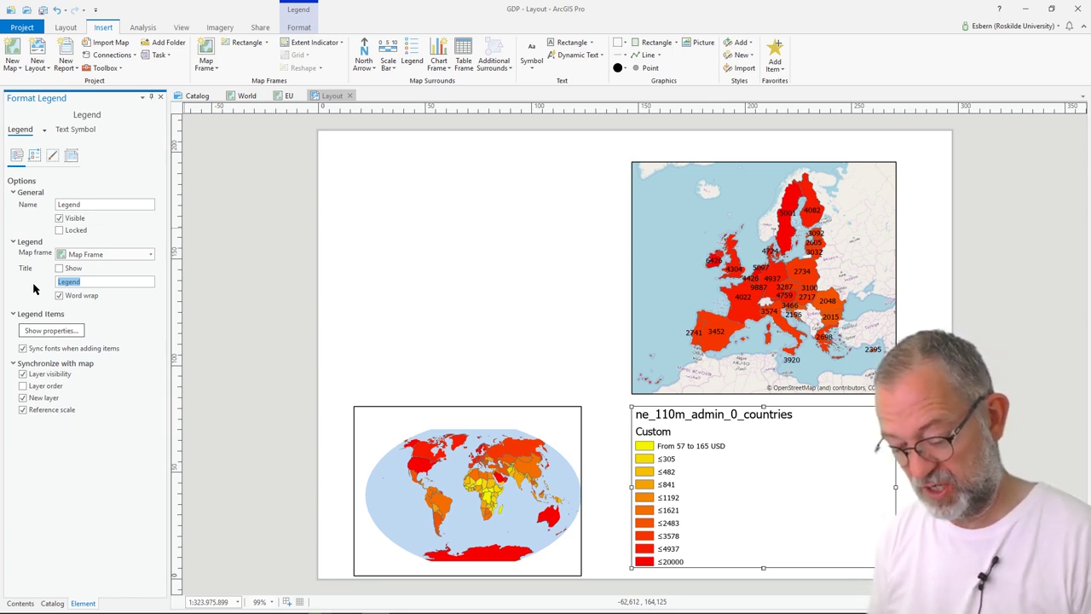
type("GDP per Capiter in us")
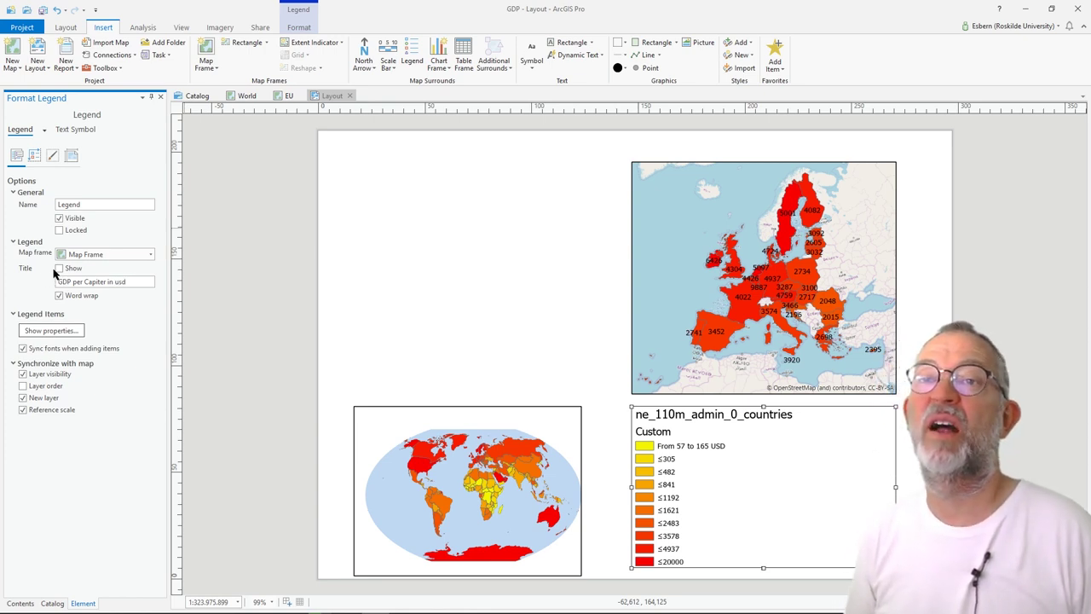
left_click(68, 271)
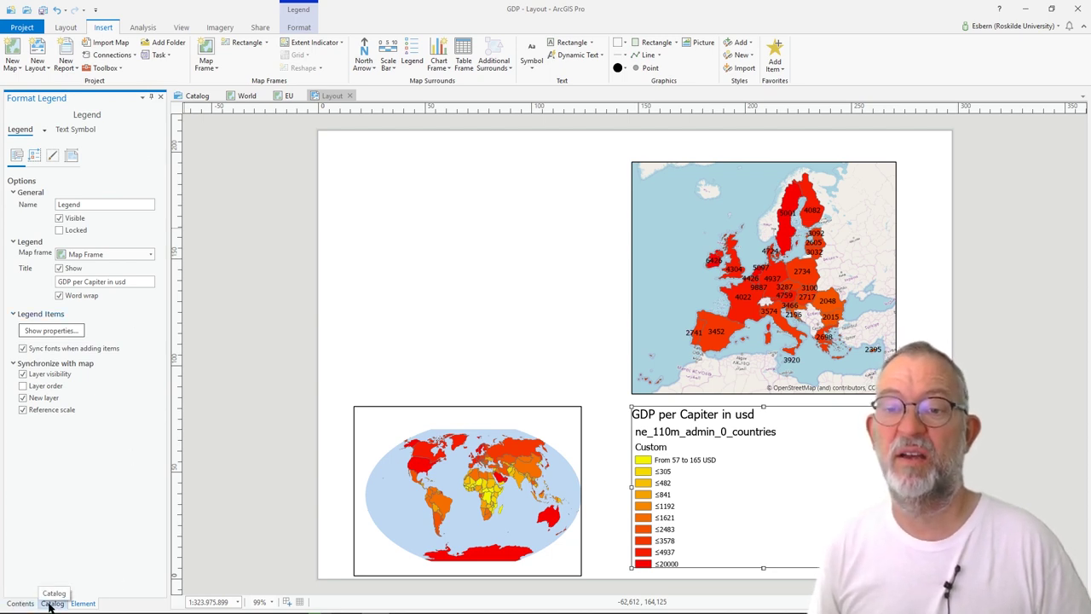
- Hide the layer name and headings of the legend's ne_110m_admin_0_countries item
left_click(20, 604)
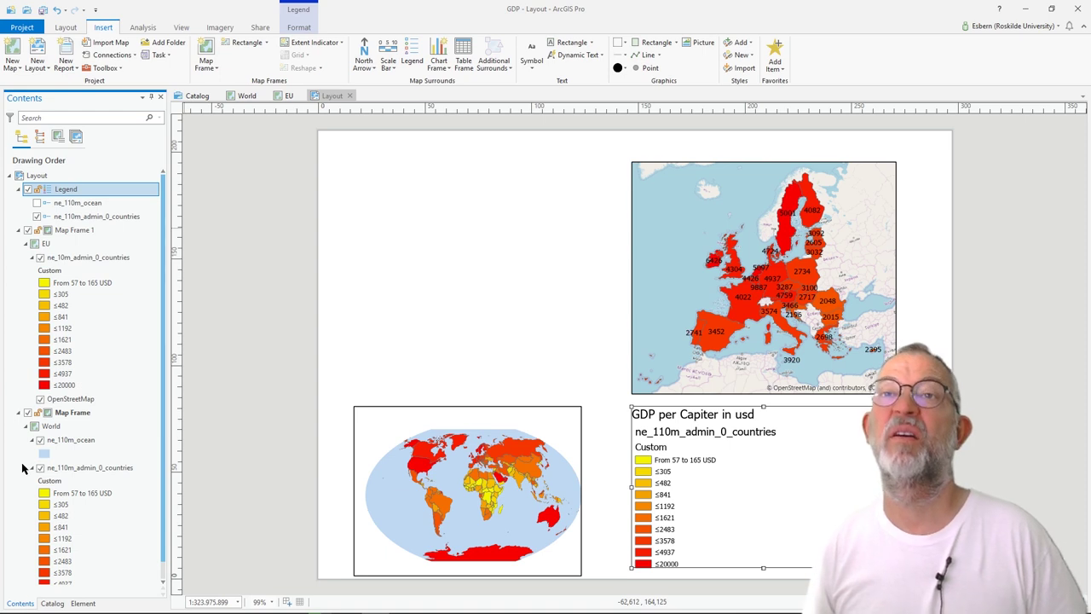
right_click(100, 218)
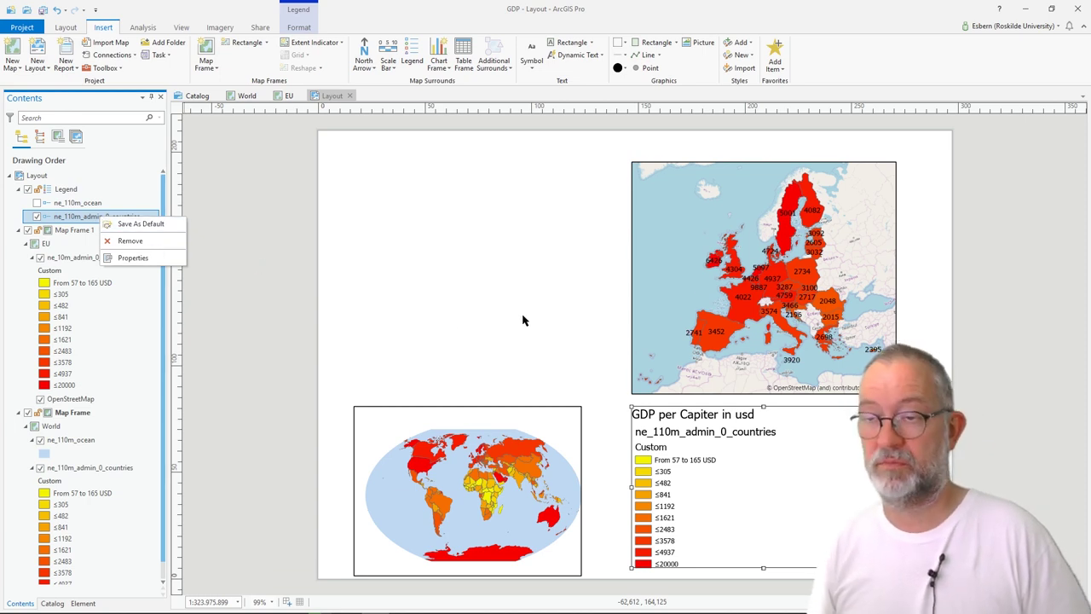
left_click(134, 257)
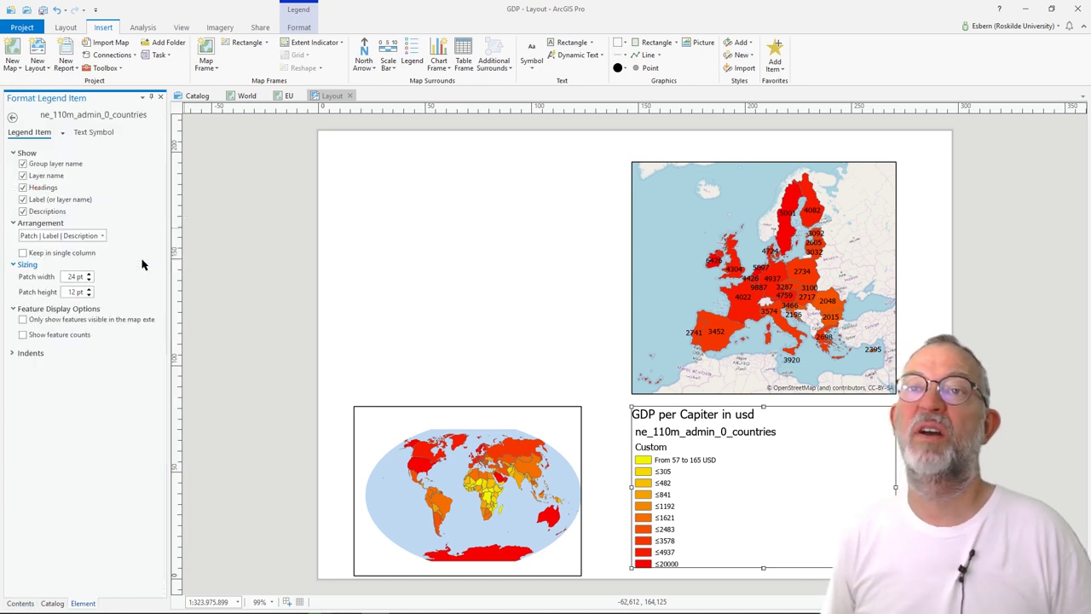
left_click(23, 176)
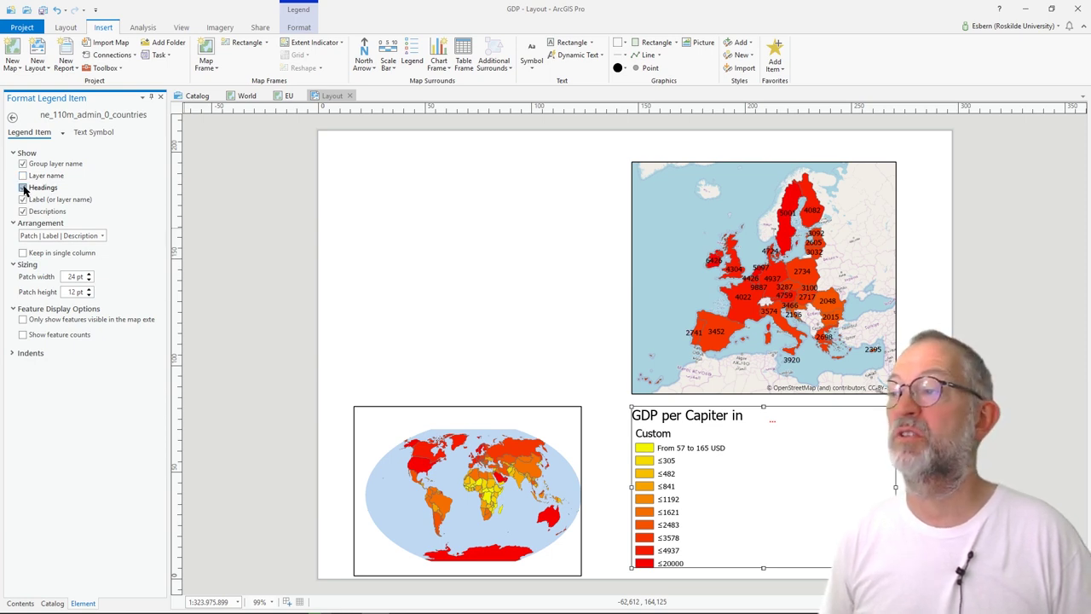
left_click(23, 188)
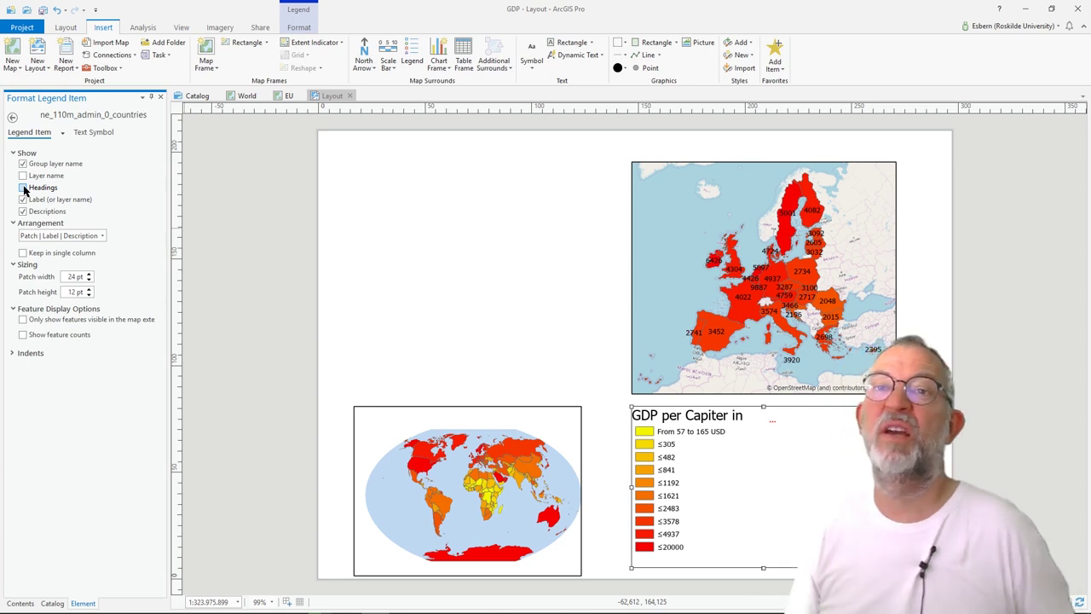
- Shorten the legend to about 40 mm high with two columns, and move the World map frame slightly up and to the right
left_click_drag(709, 541, 706, 515)
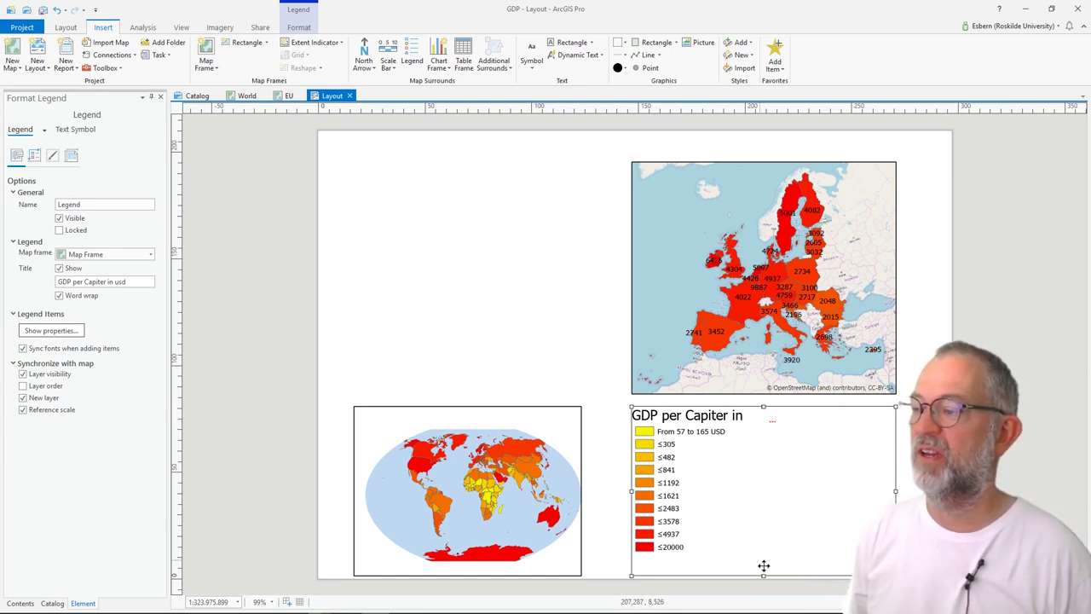
left_click_drag(764, 576, 760, 493)
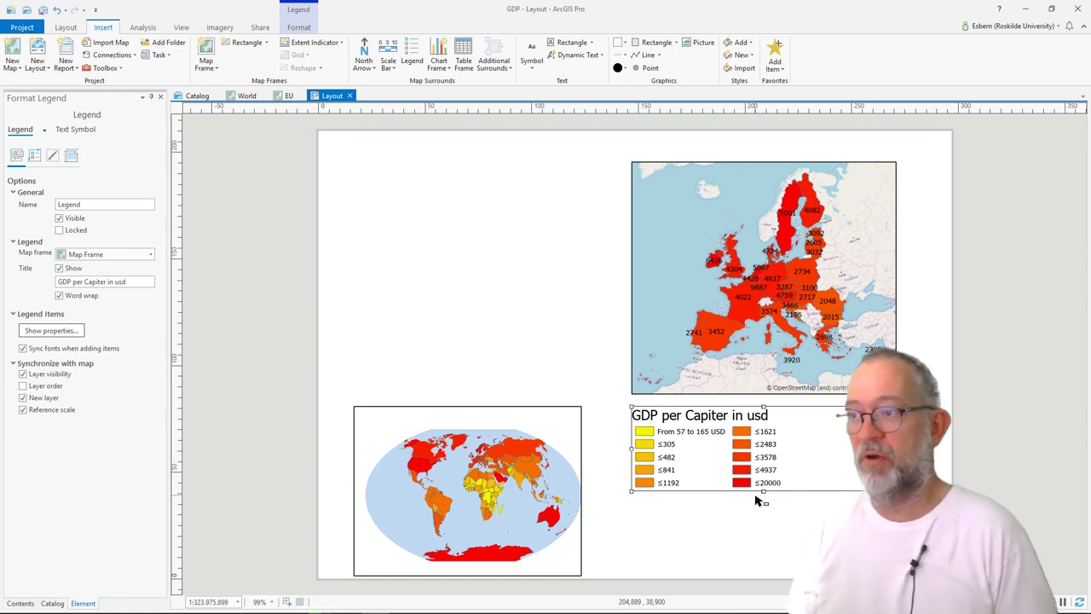
left_click(555, 461)
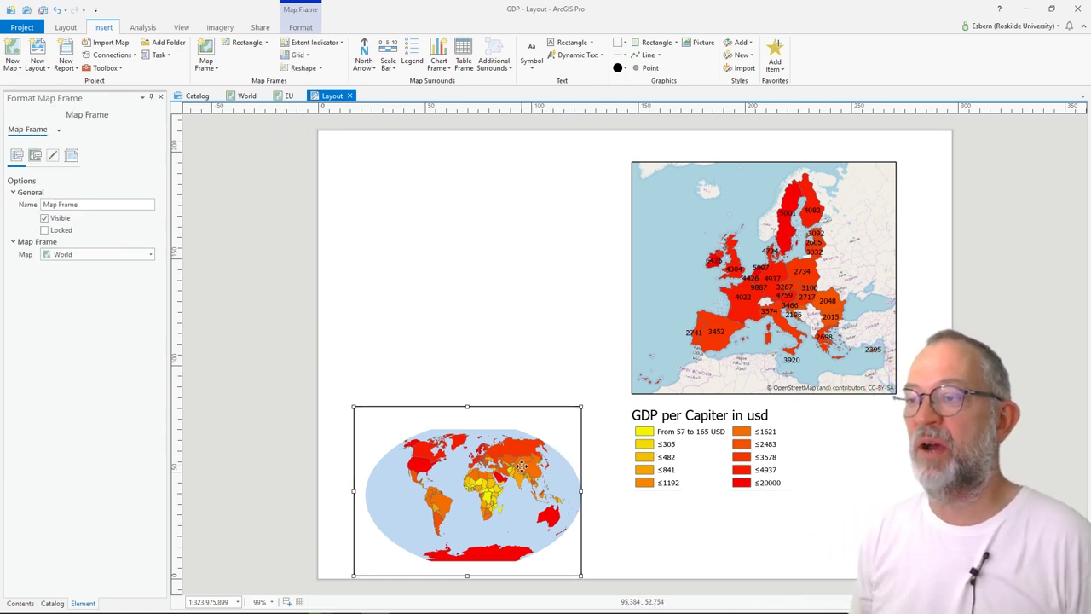
left_click_drag(522, 471, 540, 458)
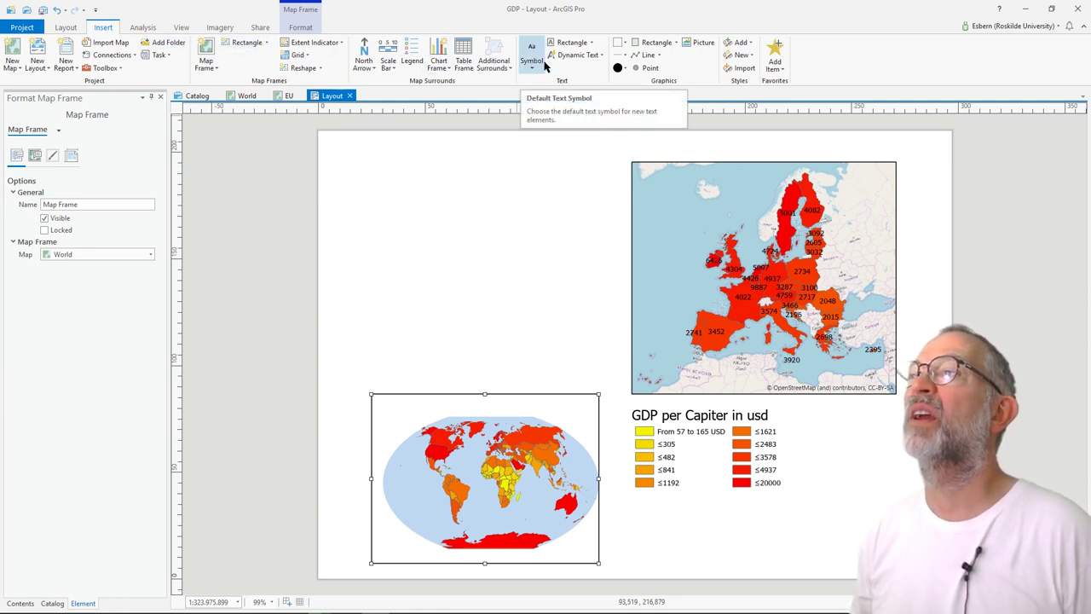
- Add a text element in the page's upper-left area reading "GDP per Capita in 2016"
left_click(592, 43)
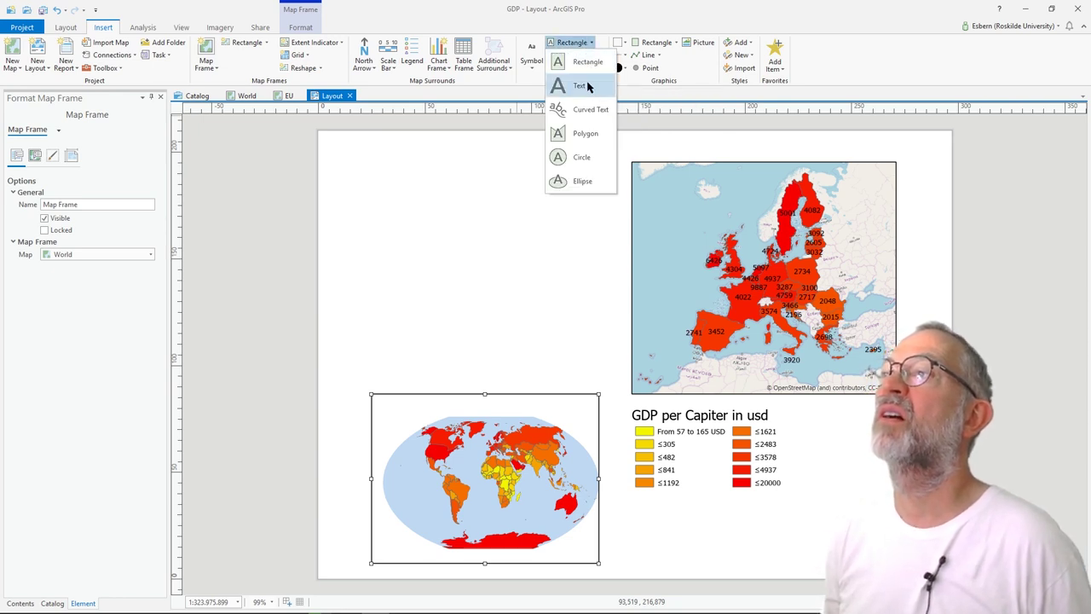
left_click(584, 85)
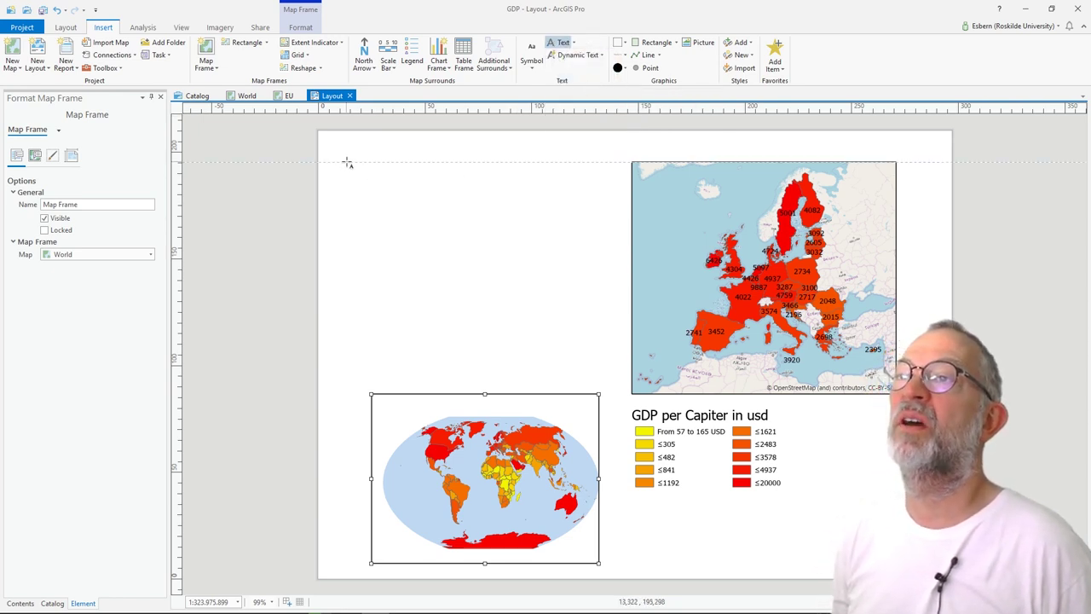
left_click_drag(346, 161, 550, 196)
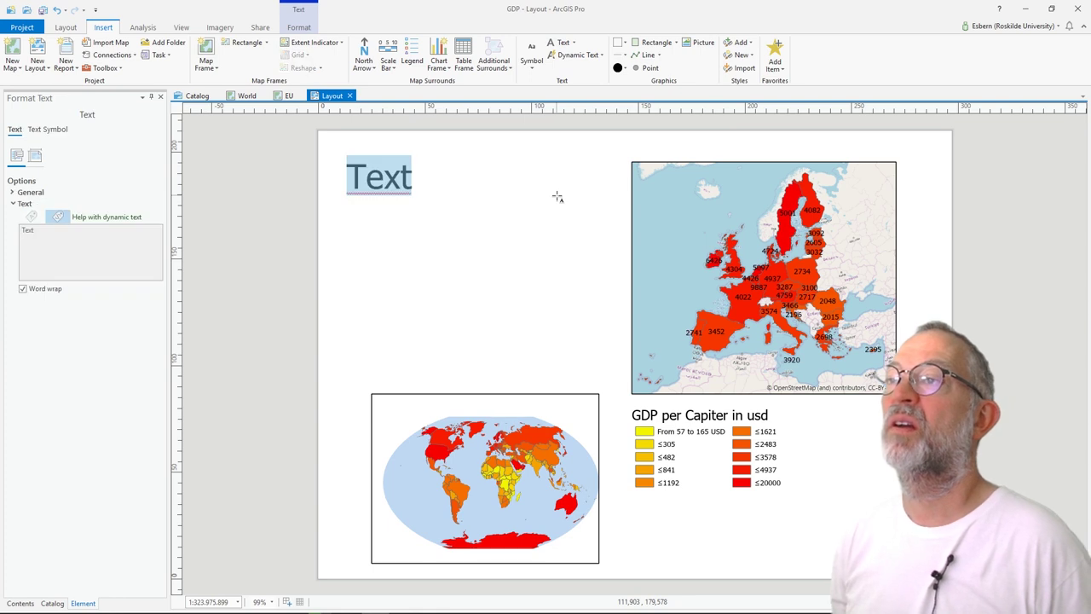
left_click(75, 234)
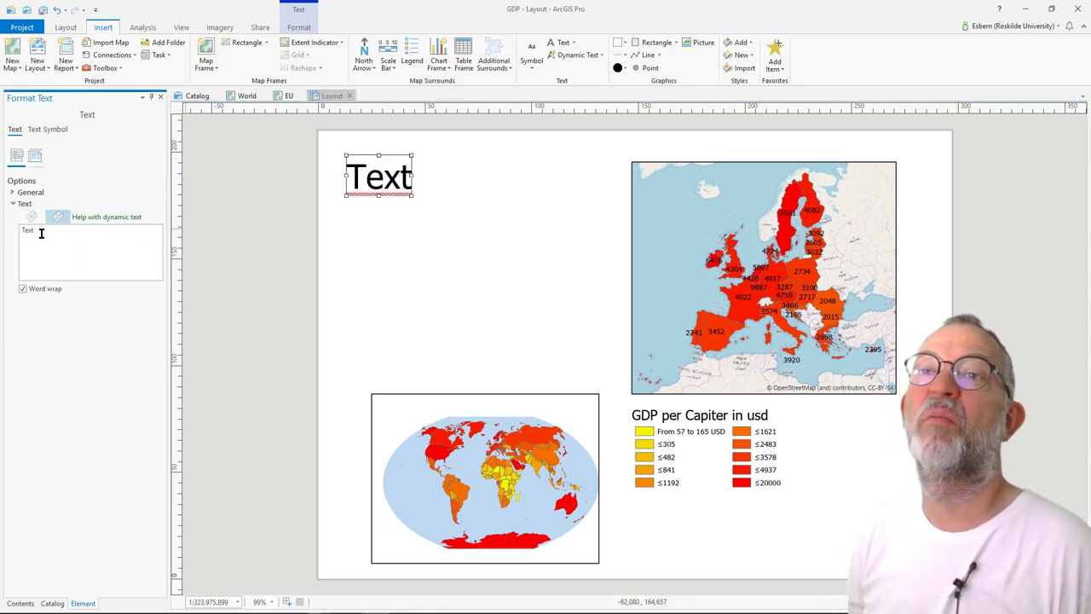
left_click_drag(40, 233, 20, 231)
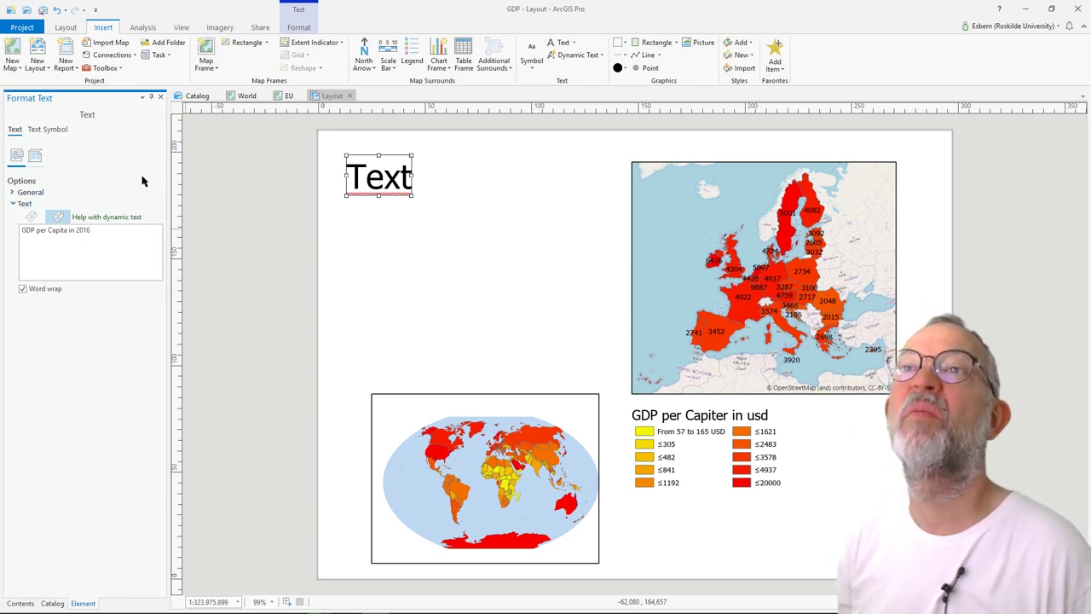
- Align the title text's top with the EU map frame and shrink it to about 133 mm wide to fit beside that frame
left_click(160, 97)
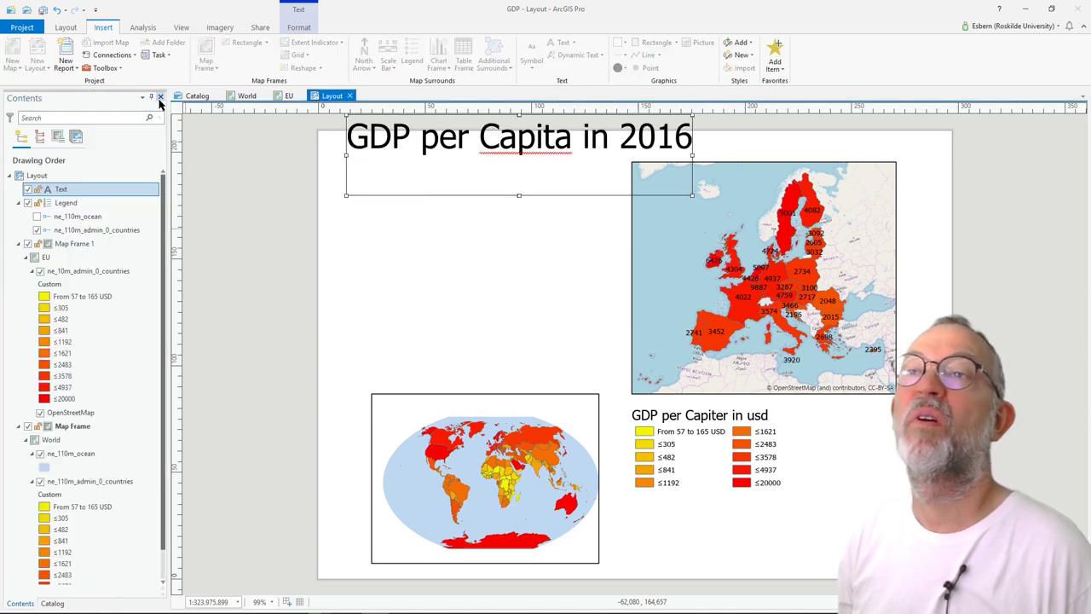
left_click_drag(421, 150, 407, 198)
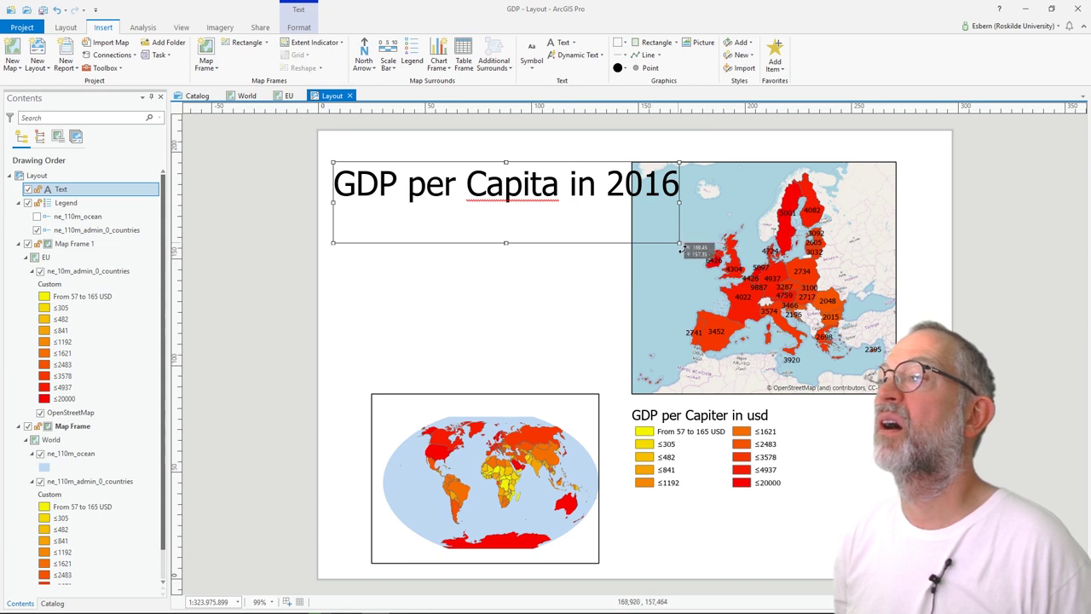
left_click_drag(679, 245, 615, 228)
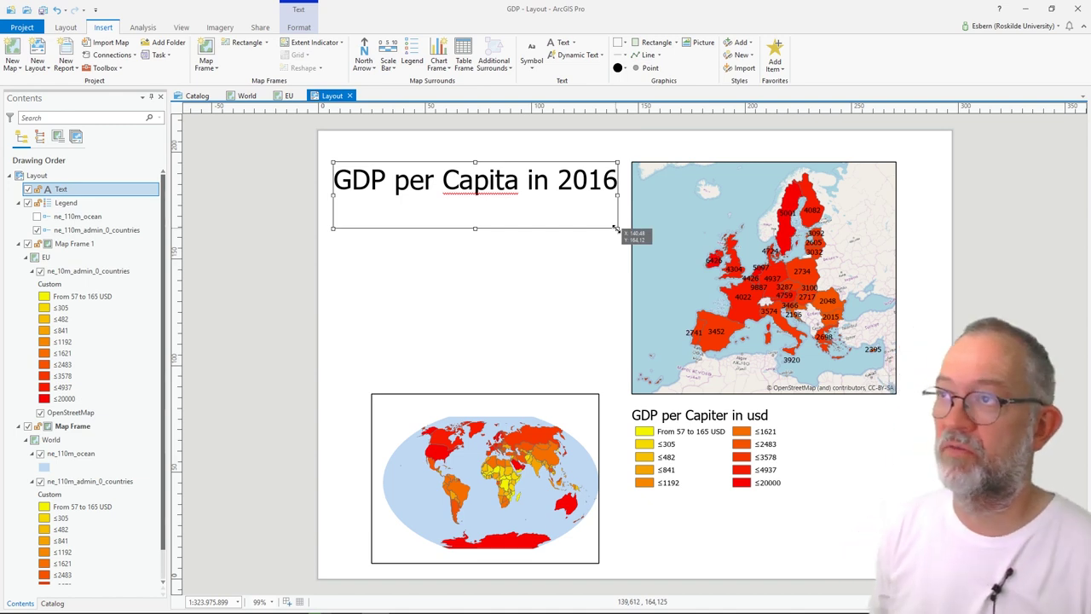